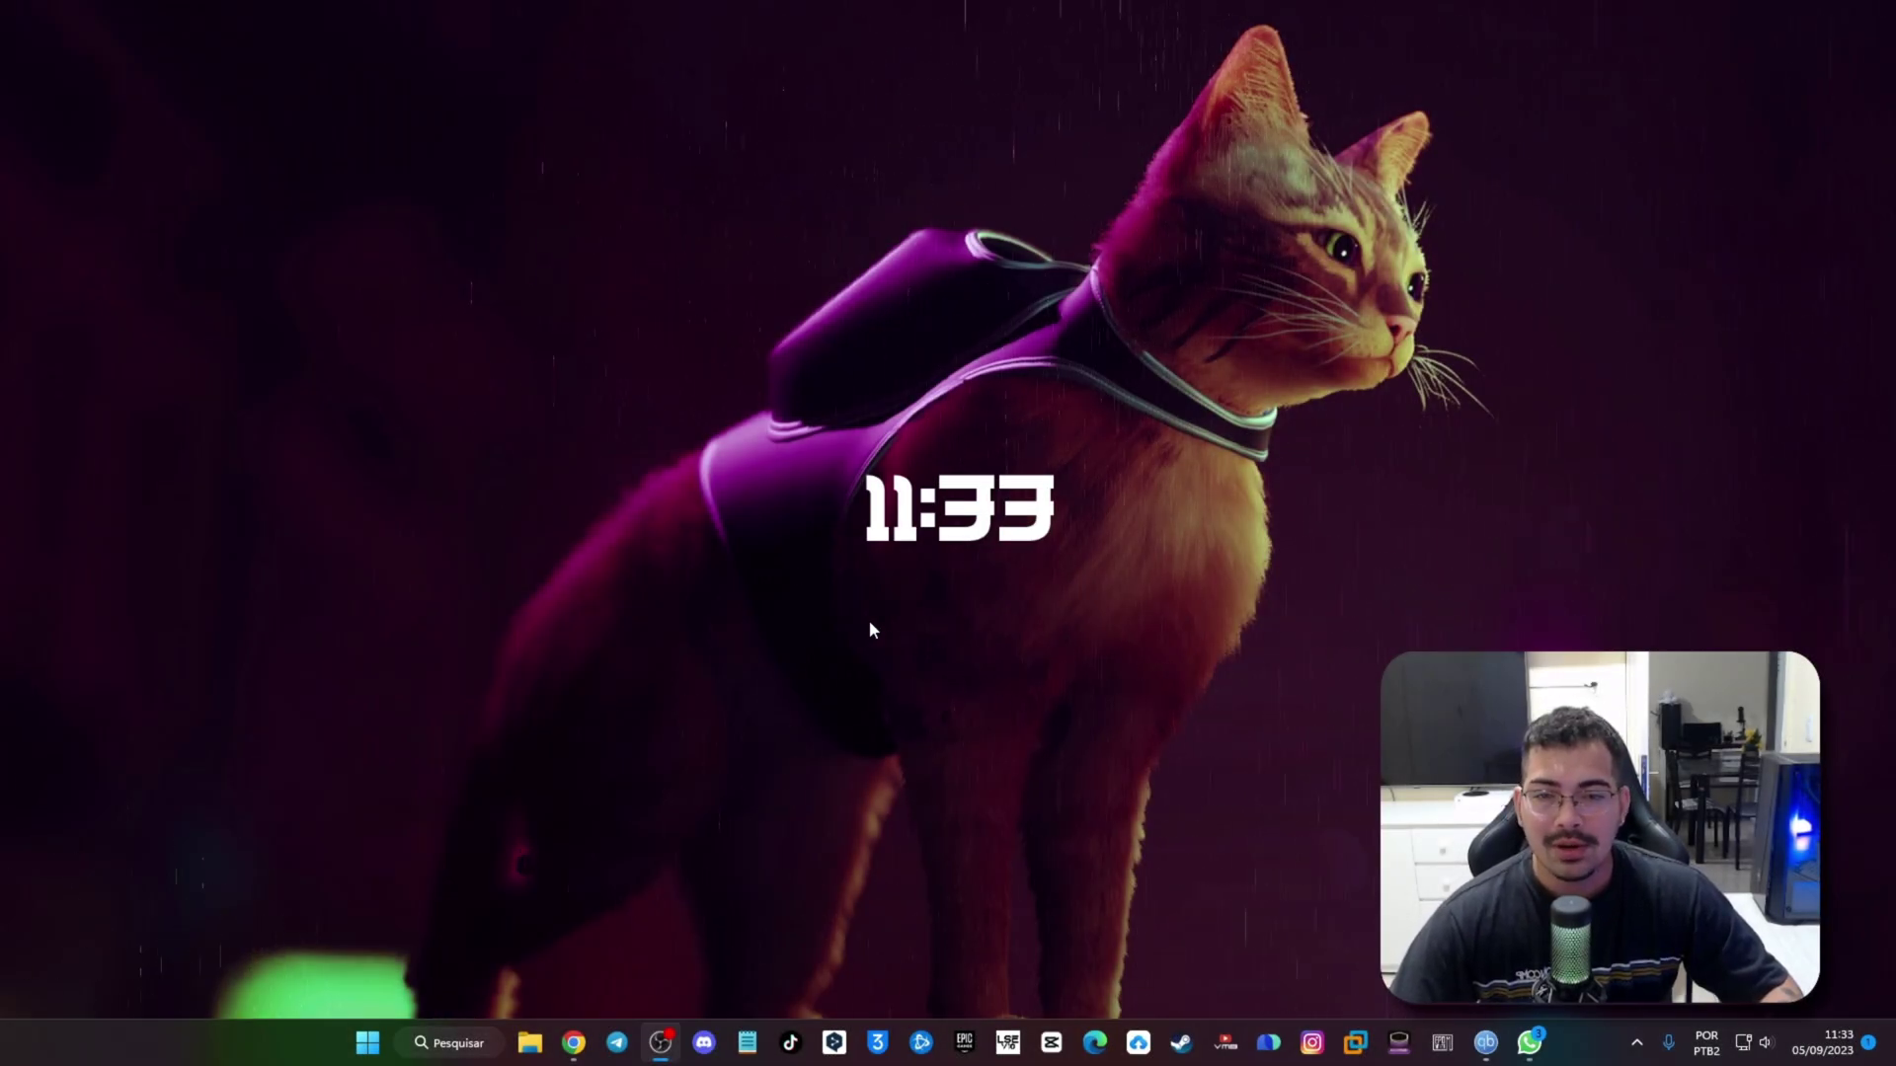
{"action": "right_click", "coordinate": [585, 253]}
{"action": "left_click", "coordinate": [637, 219]}
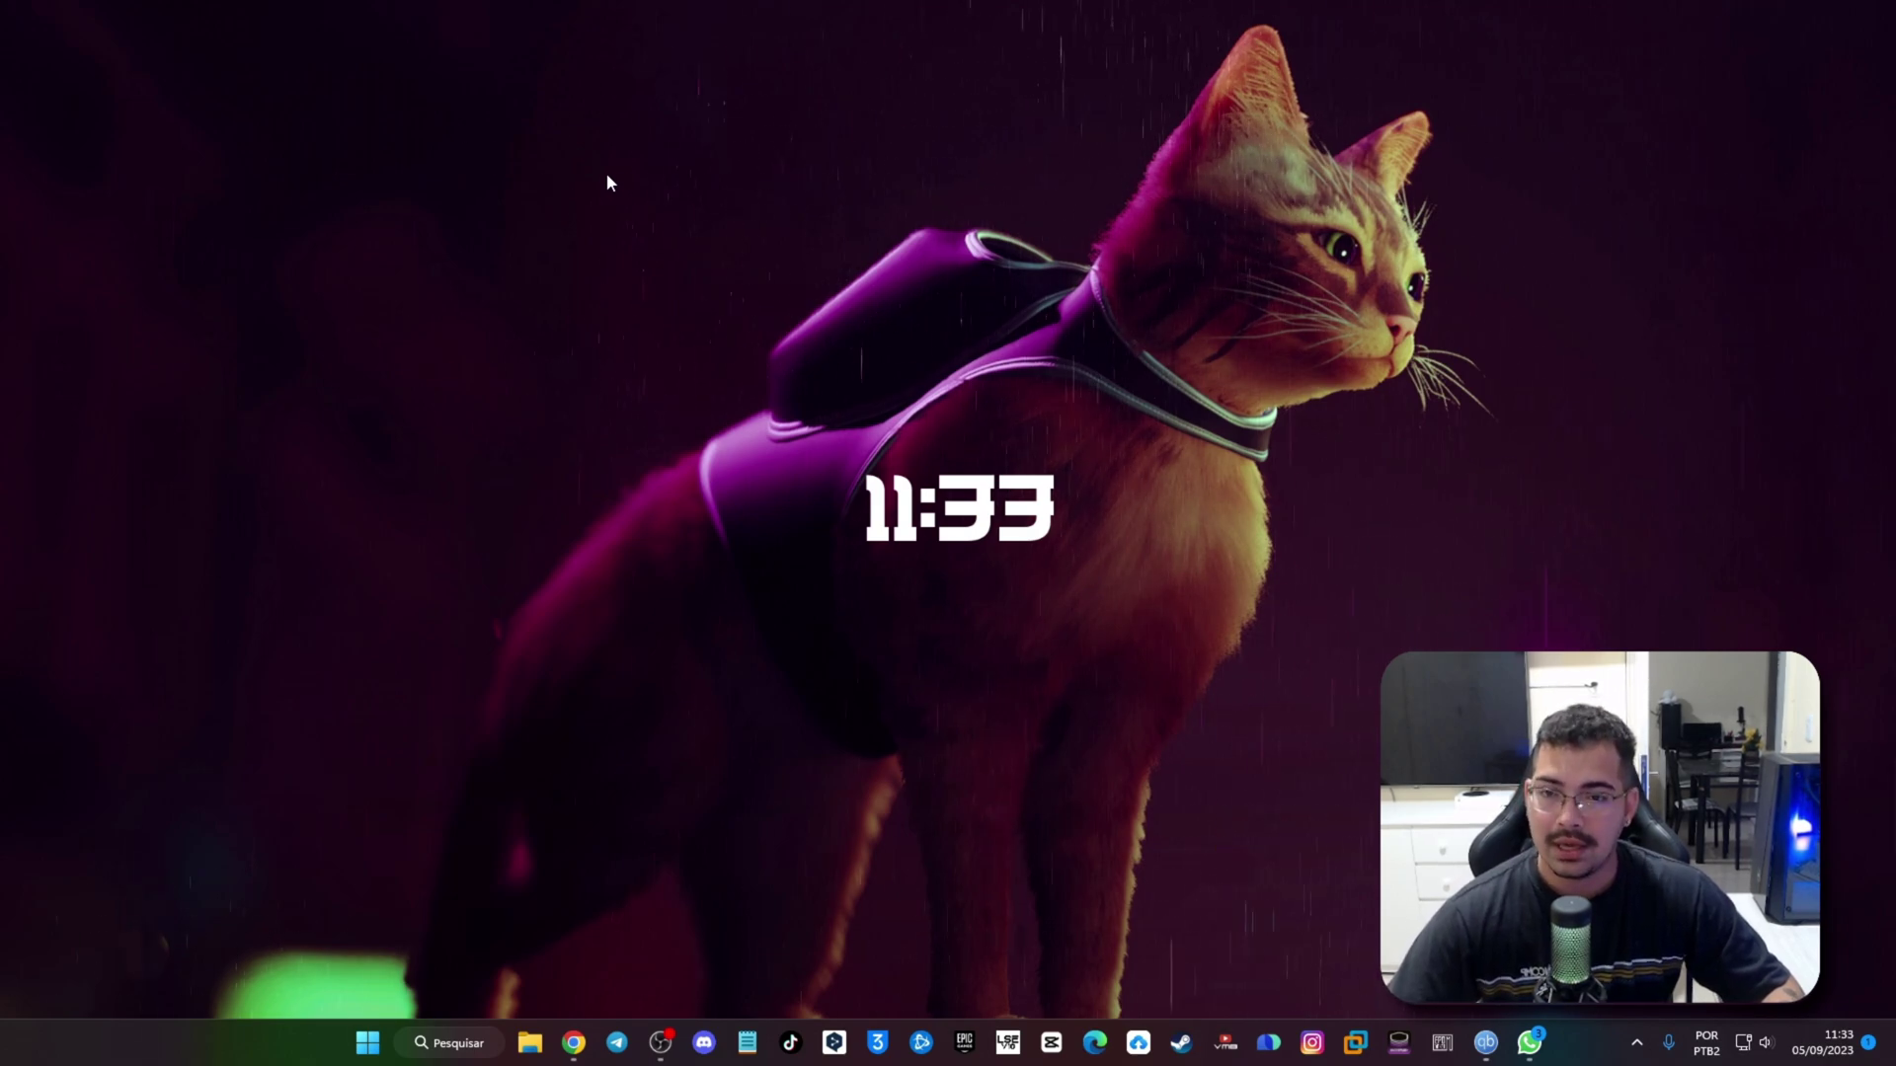
{"action": "right_click", "coordinate": [586, 237]}
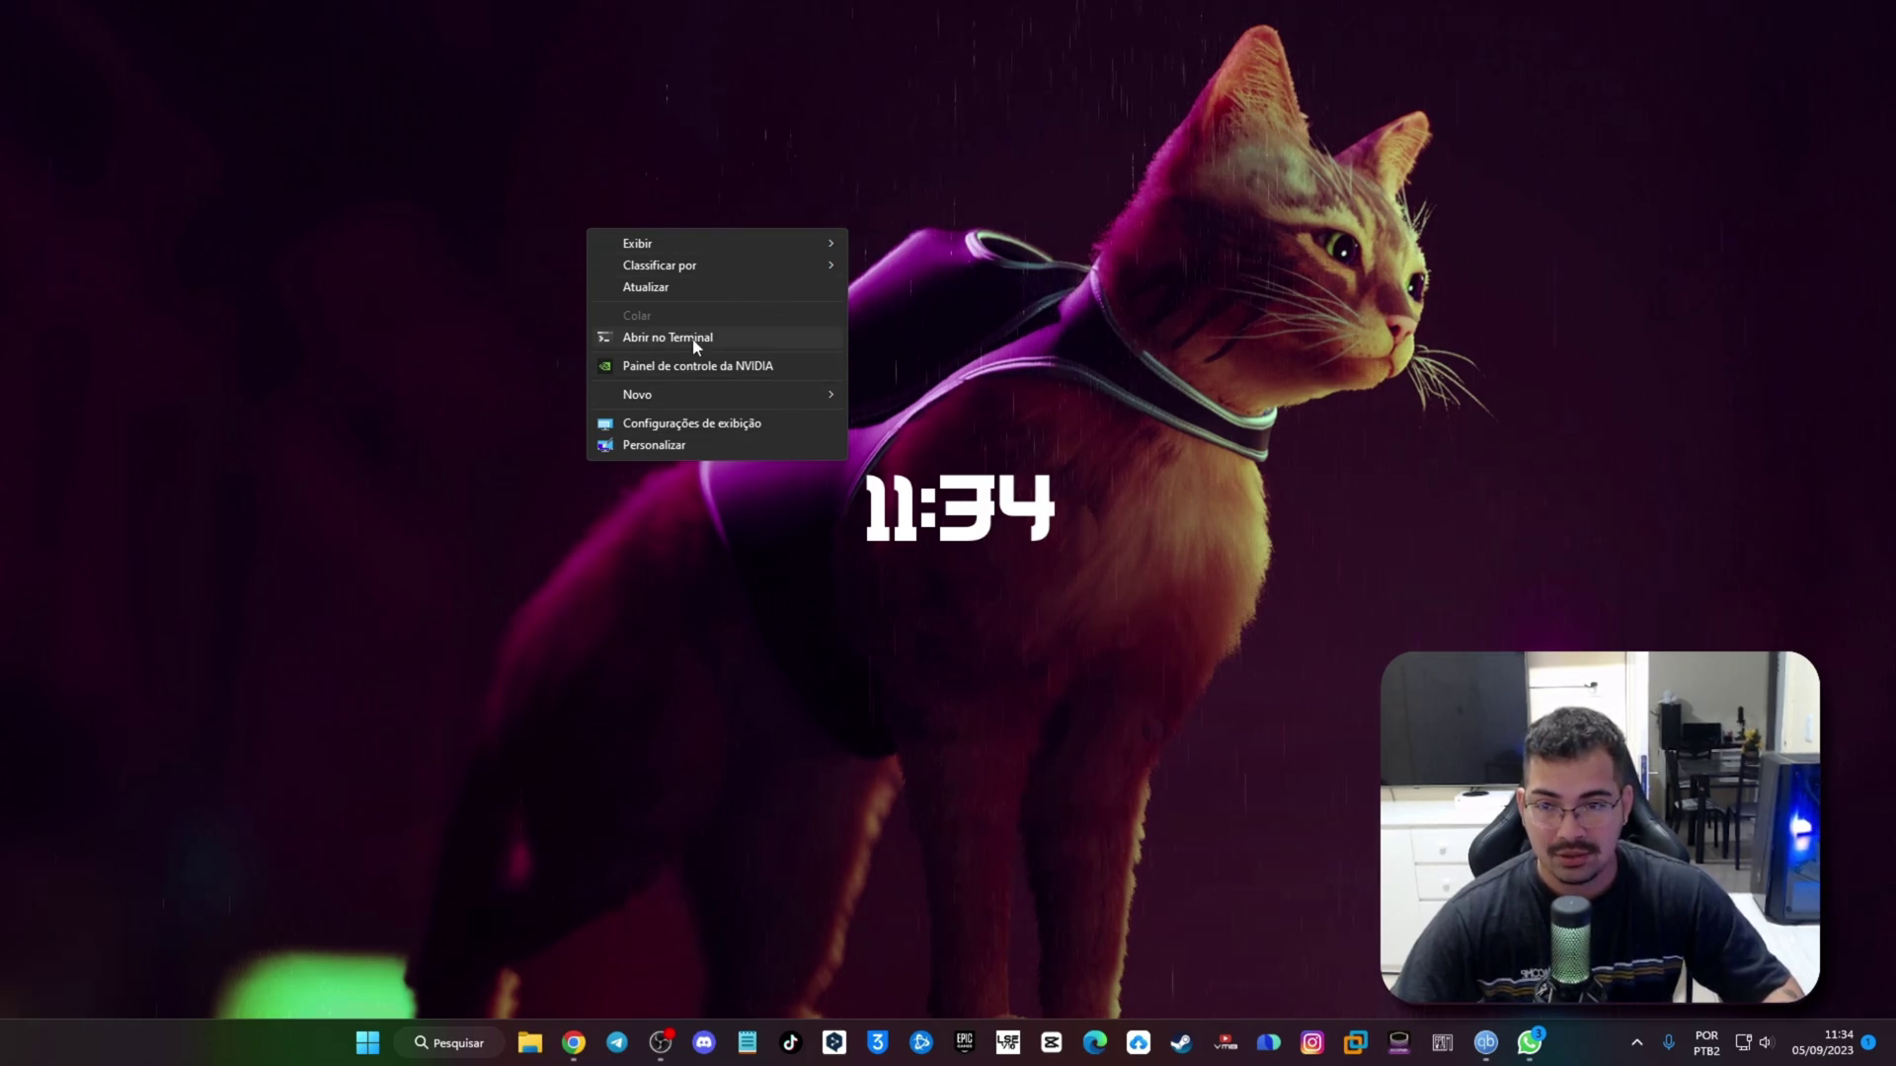
{"action": "left_click", "coordinate": [1190, 173]}
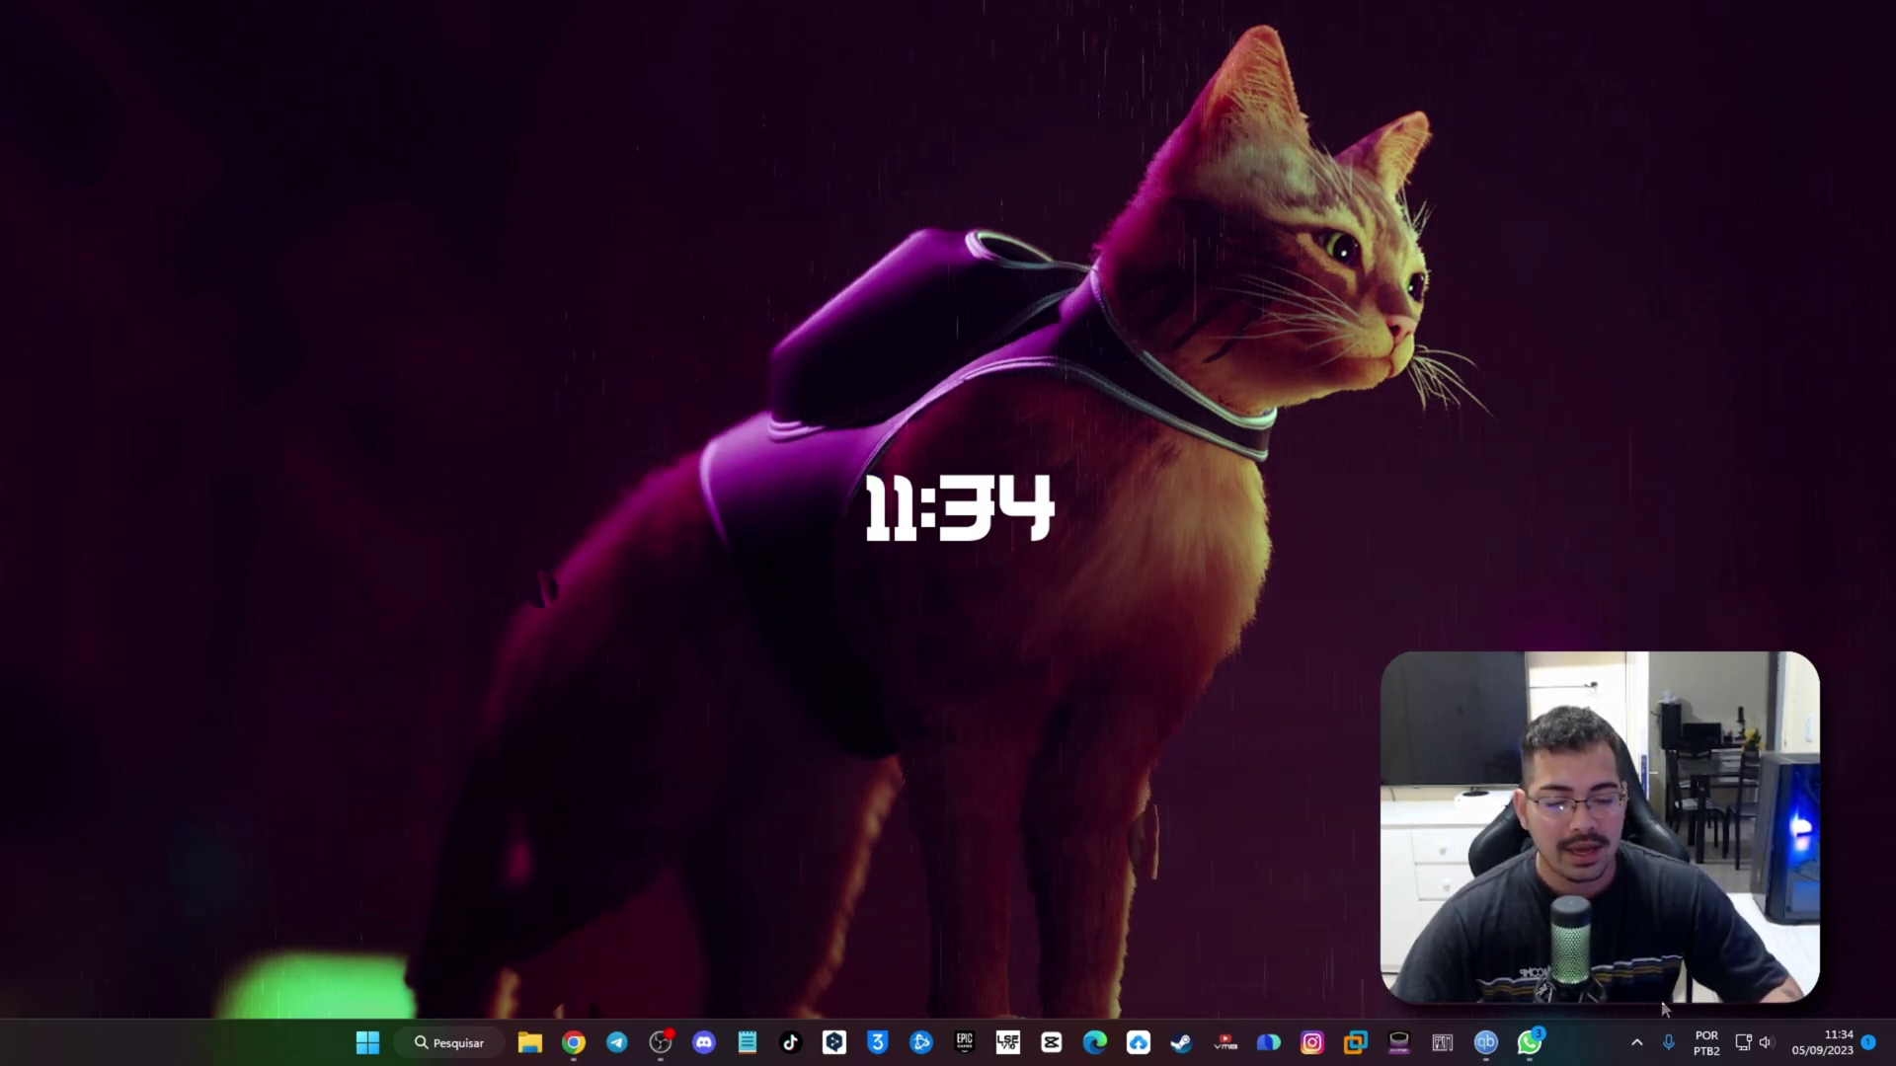
{"action": "left_click", "coordinate": [1636, 1042]}
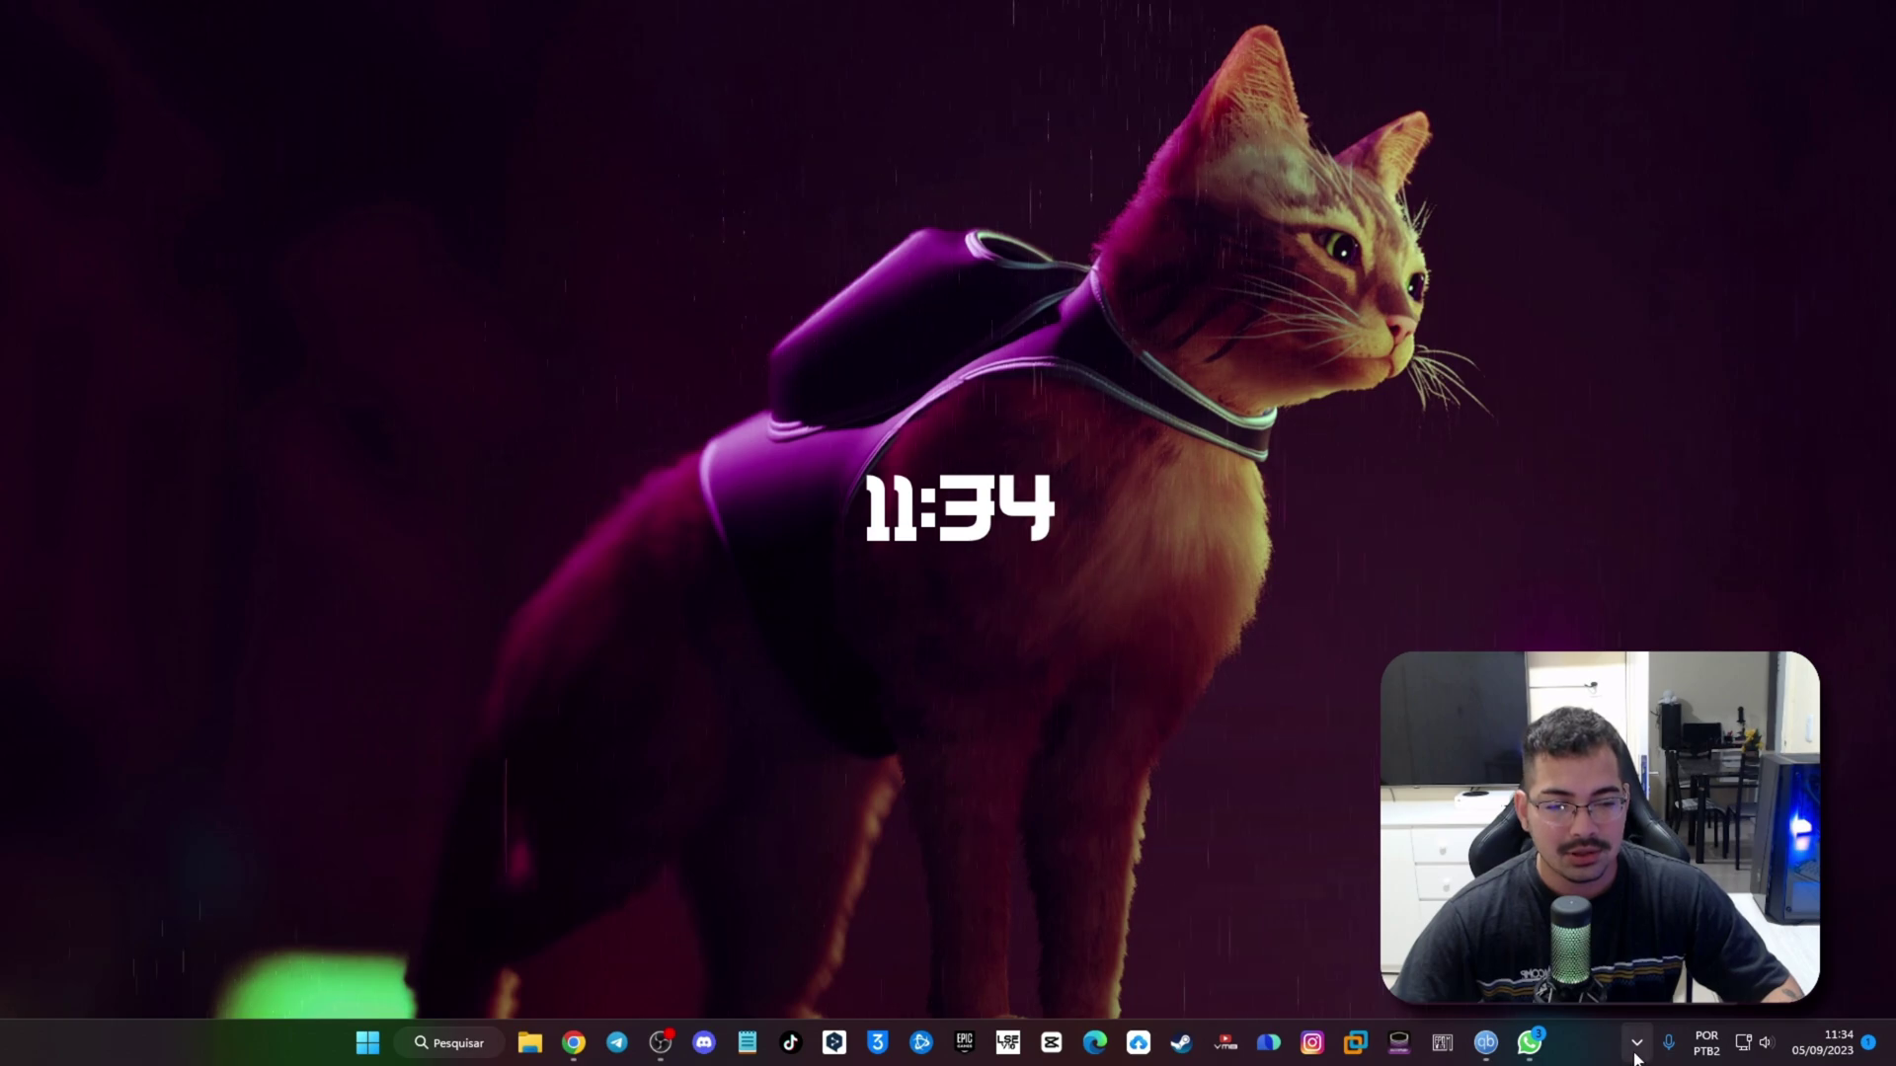
Step: Open the NVIDIA Control Panel (Painel de controle da NVIDIA), pull its window out of full screen and widen it
{"action": "right_click", "coordinate": [518, 348]}
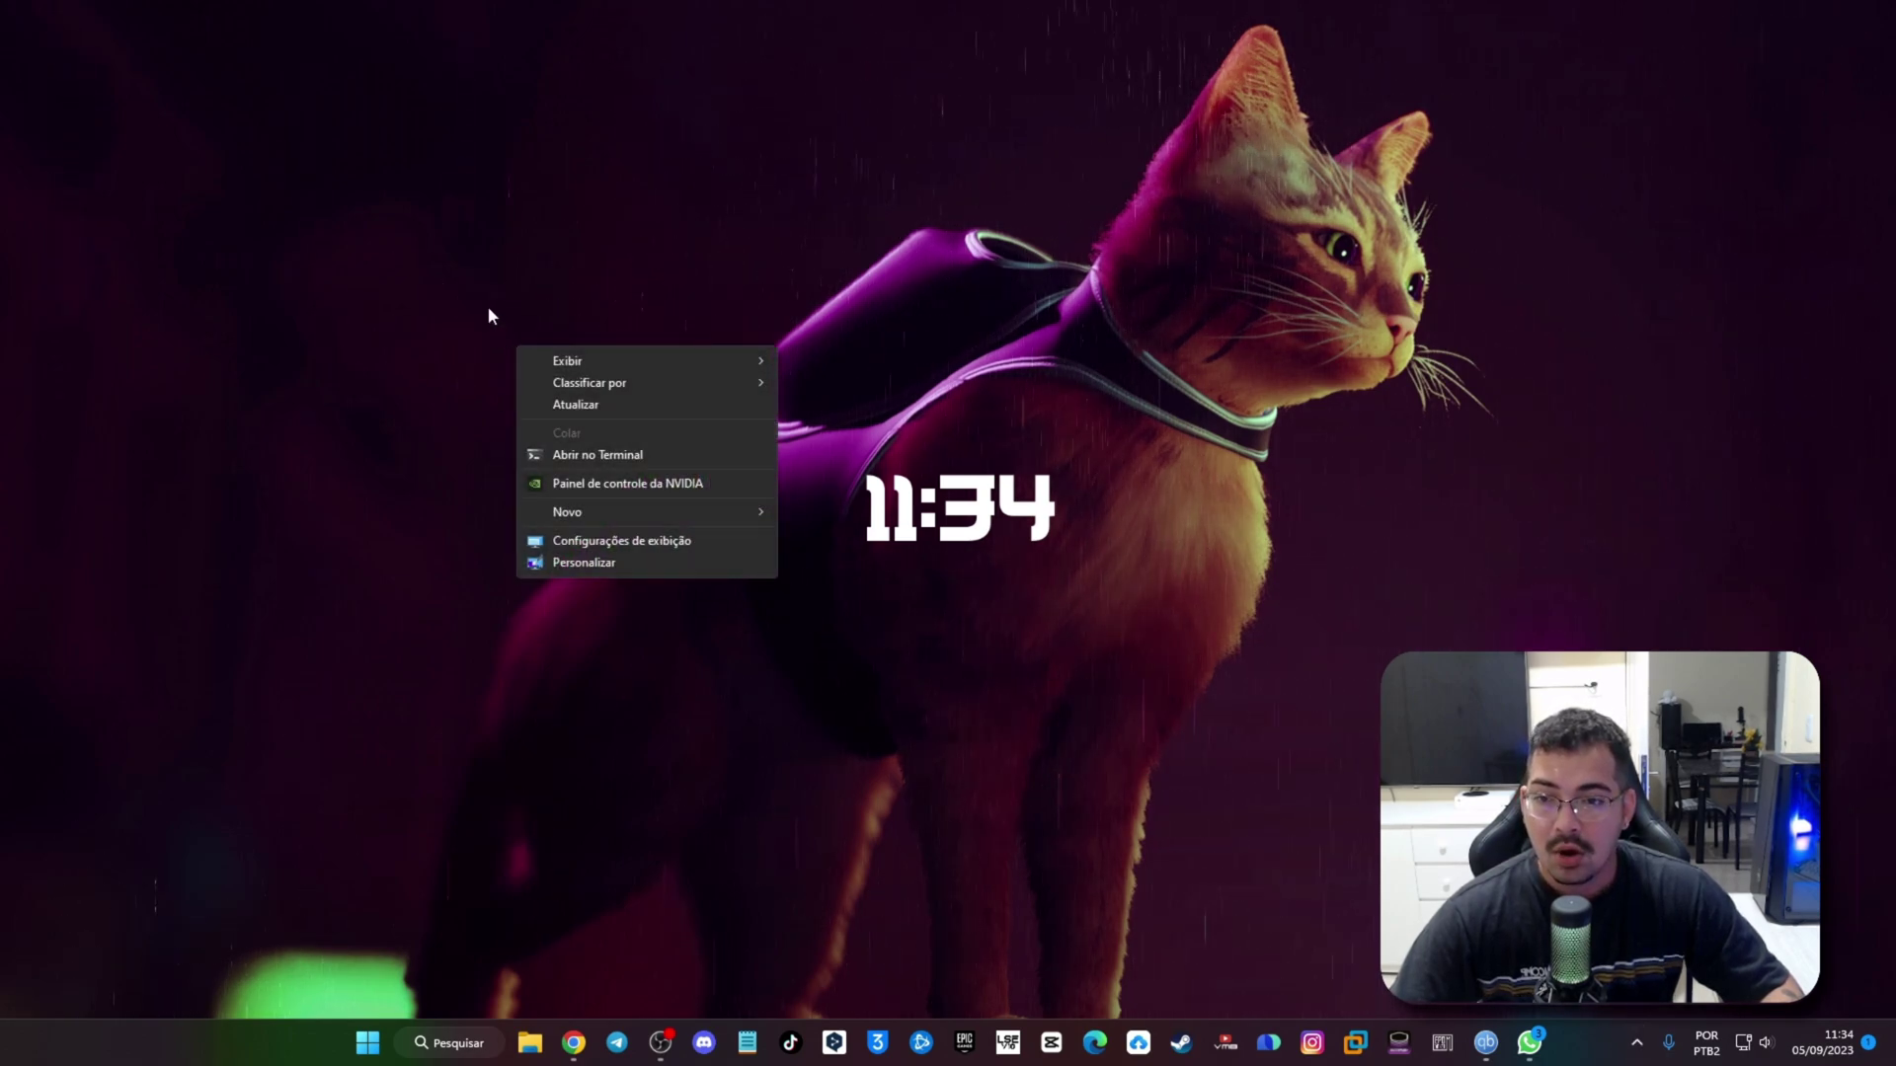
{"action": "left_click", "coordinate": [580, 483]}
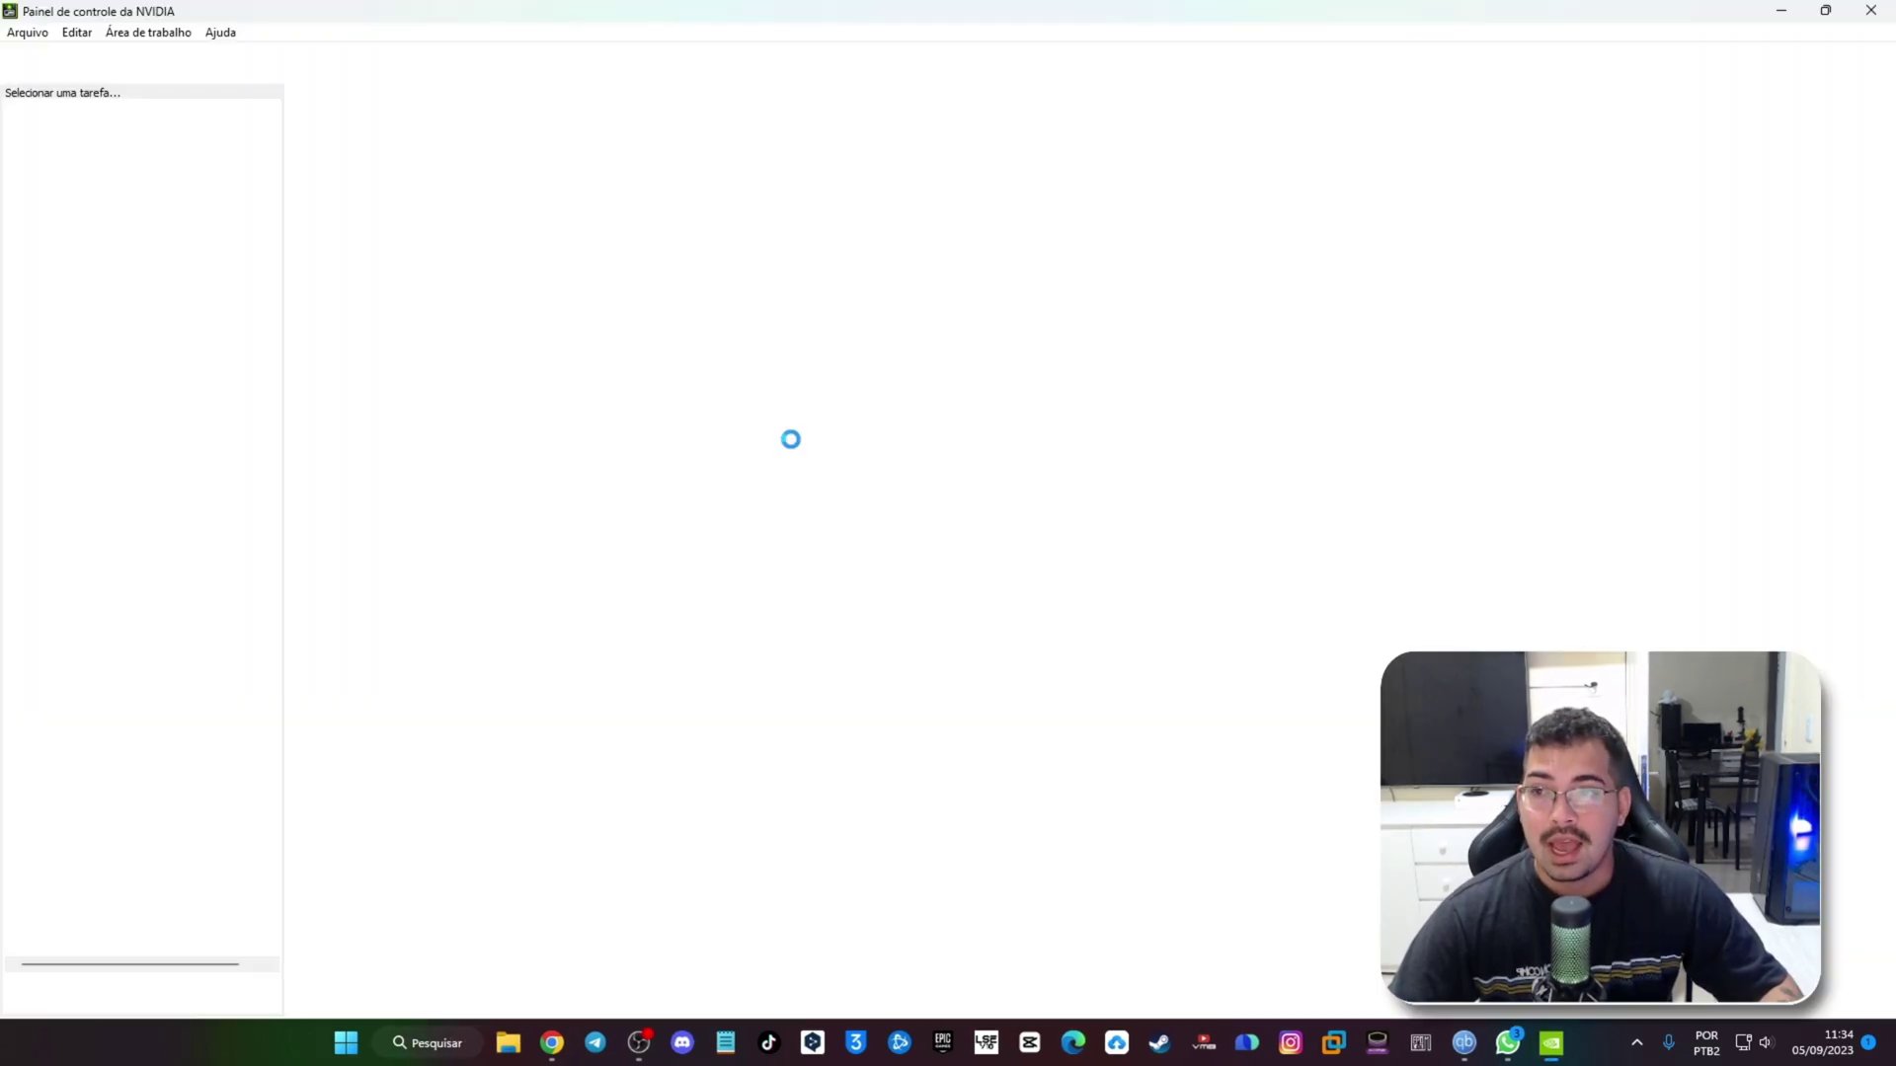
{"action": "left_click_drag", "start_coordinate": [802, 11], "coordinate": [792, 78]}
{"action": "left_click_drag", "start_coordinate": [1263, 329], "coordinate": [1473, 329]}
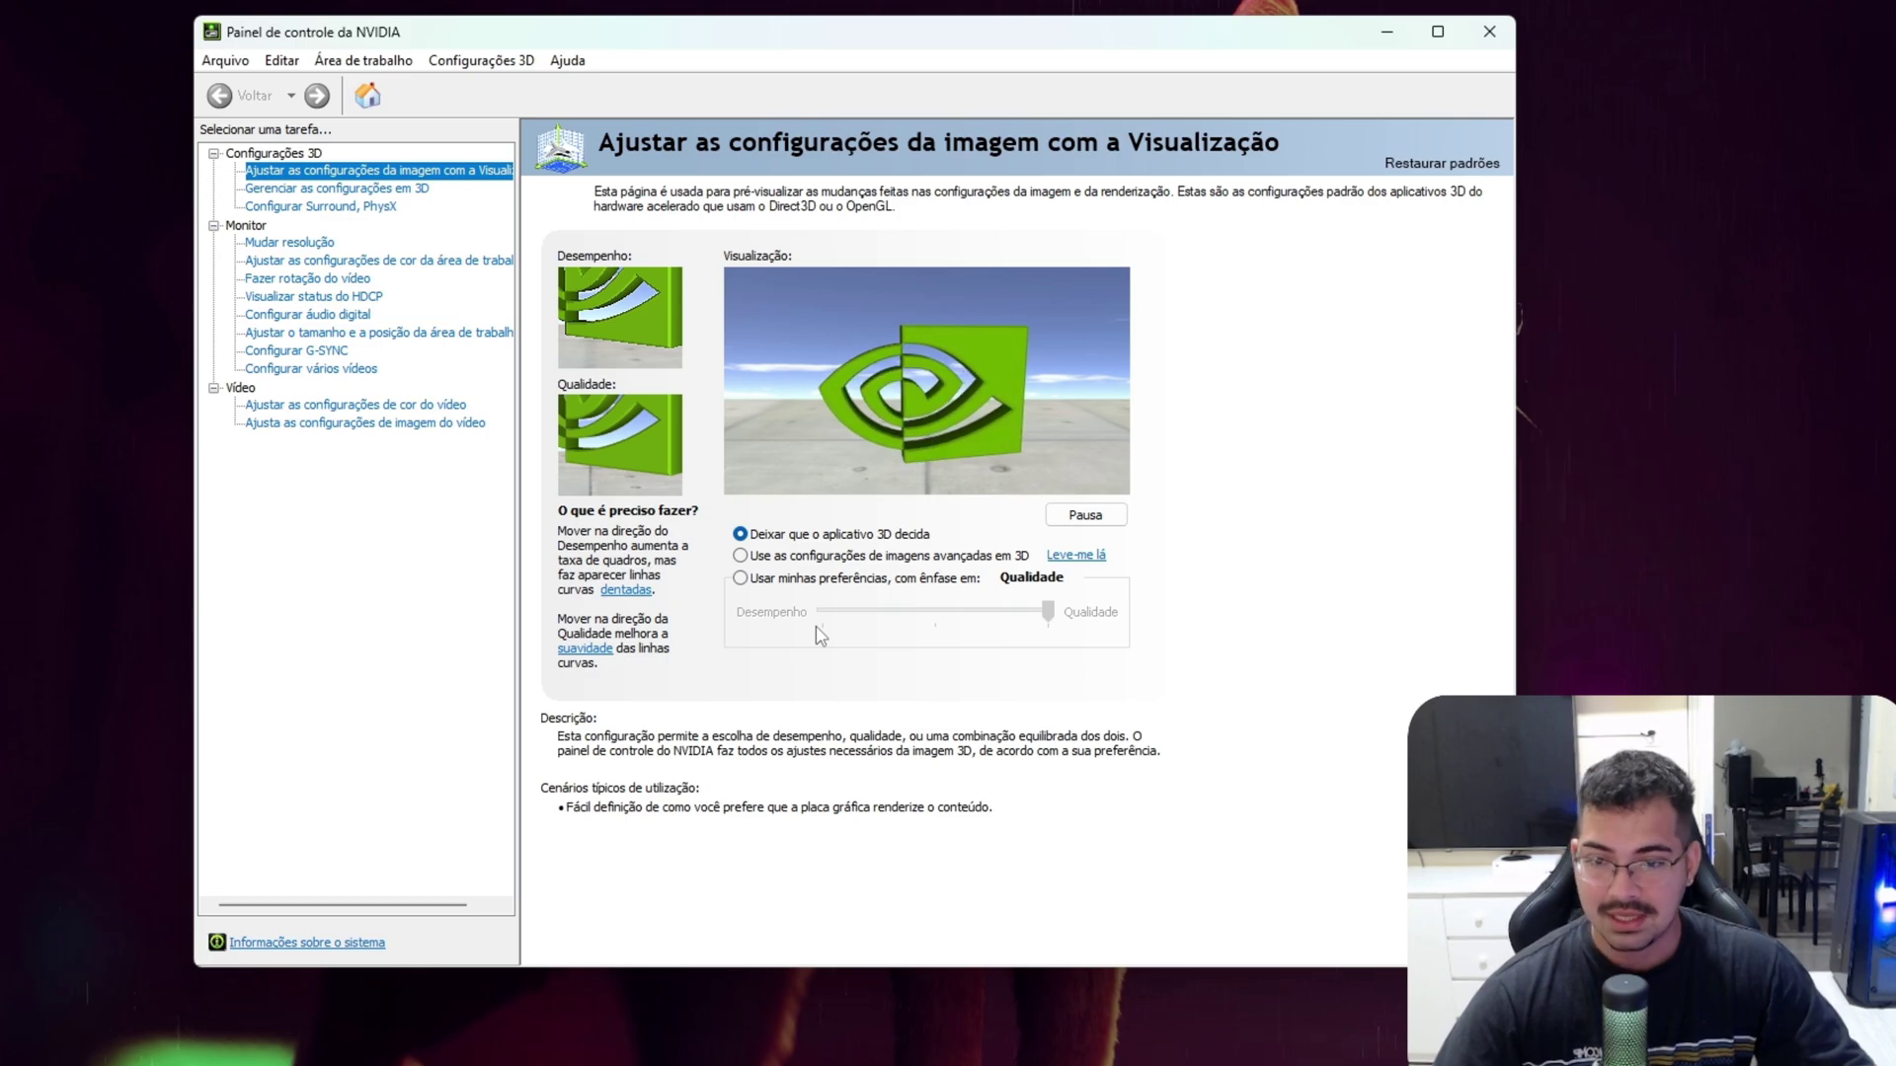
Step: Apply the option Use as configurações de imagens avançadas em 3D and go to the Gerenciar as configurações em 3D page
{"action": "left_click", "coordinate": [740, 556]}
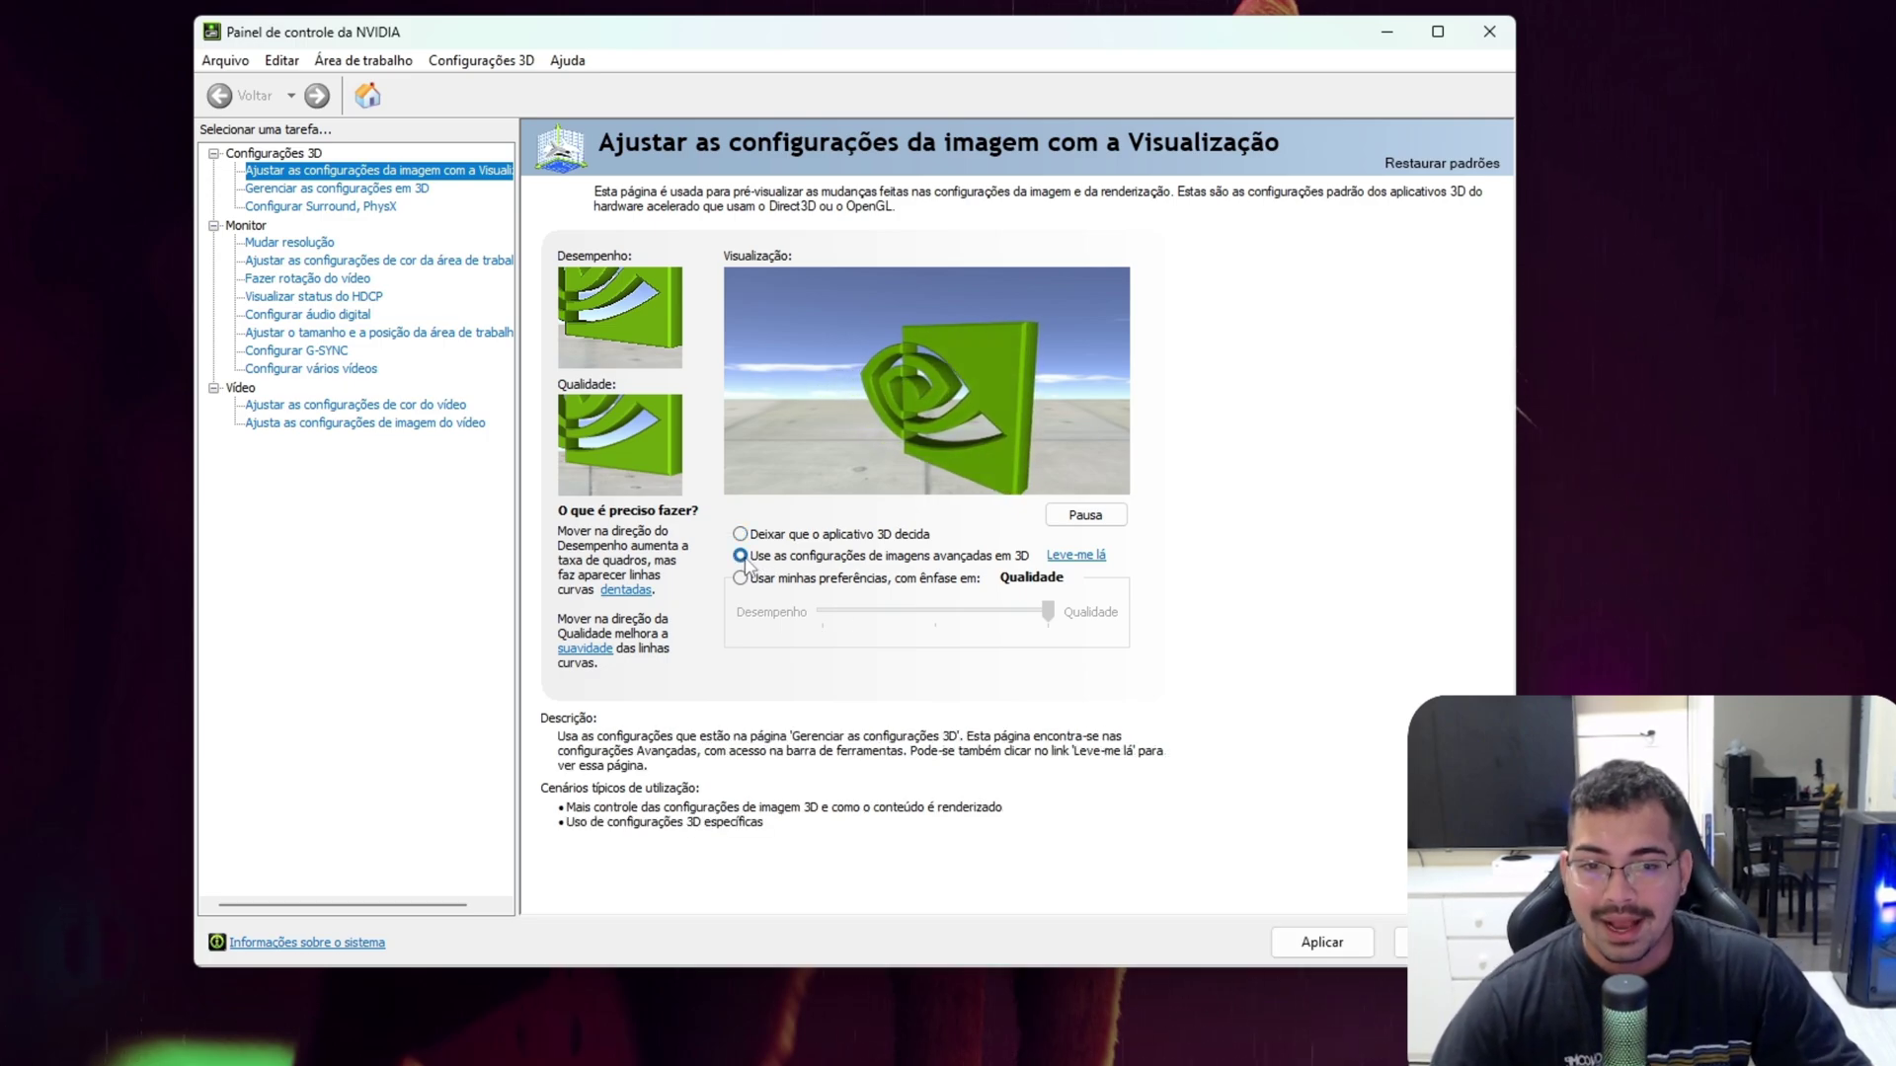
{"action": "left_click", "coordinate": [1323, 944]}
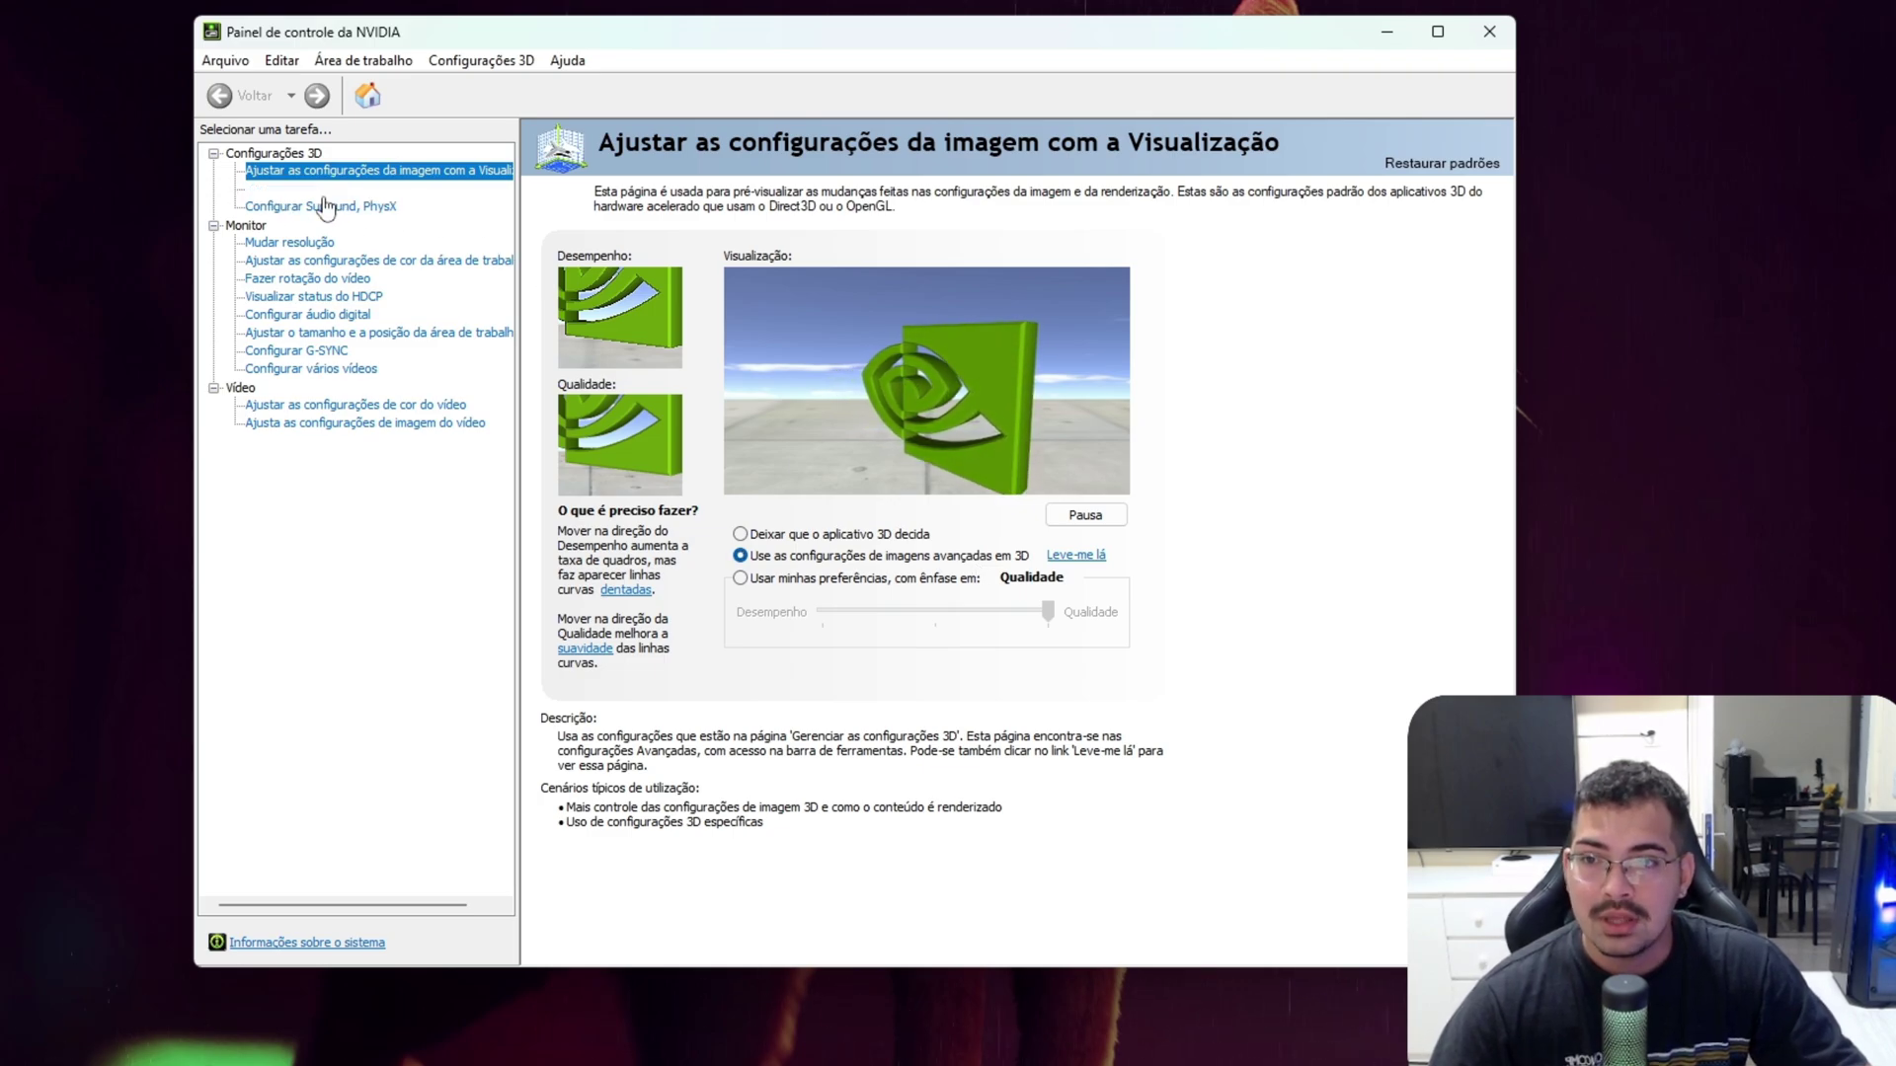
{"action": "left_click", "coordinate": [419, 193]}
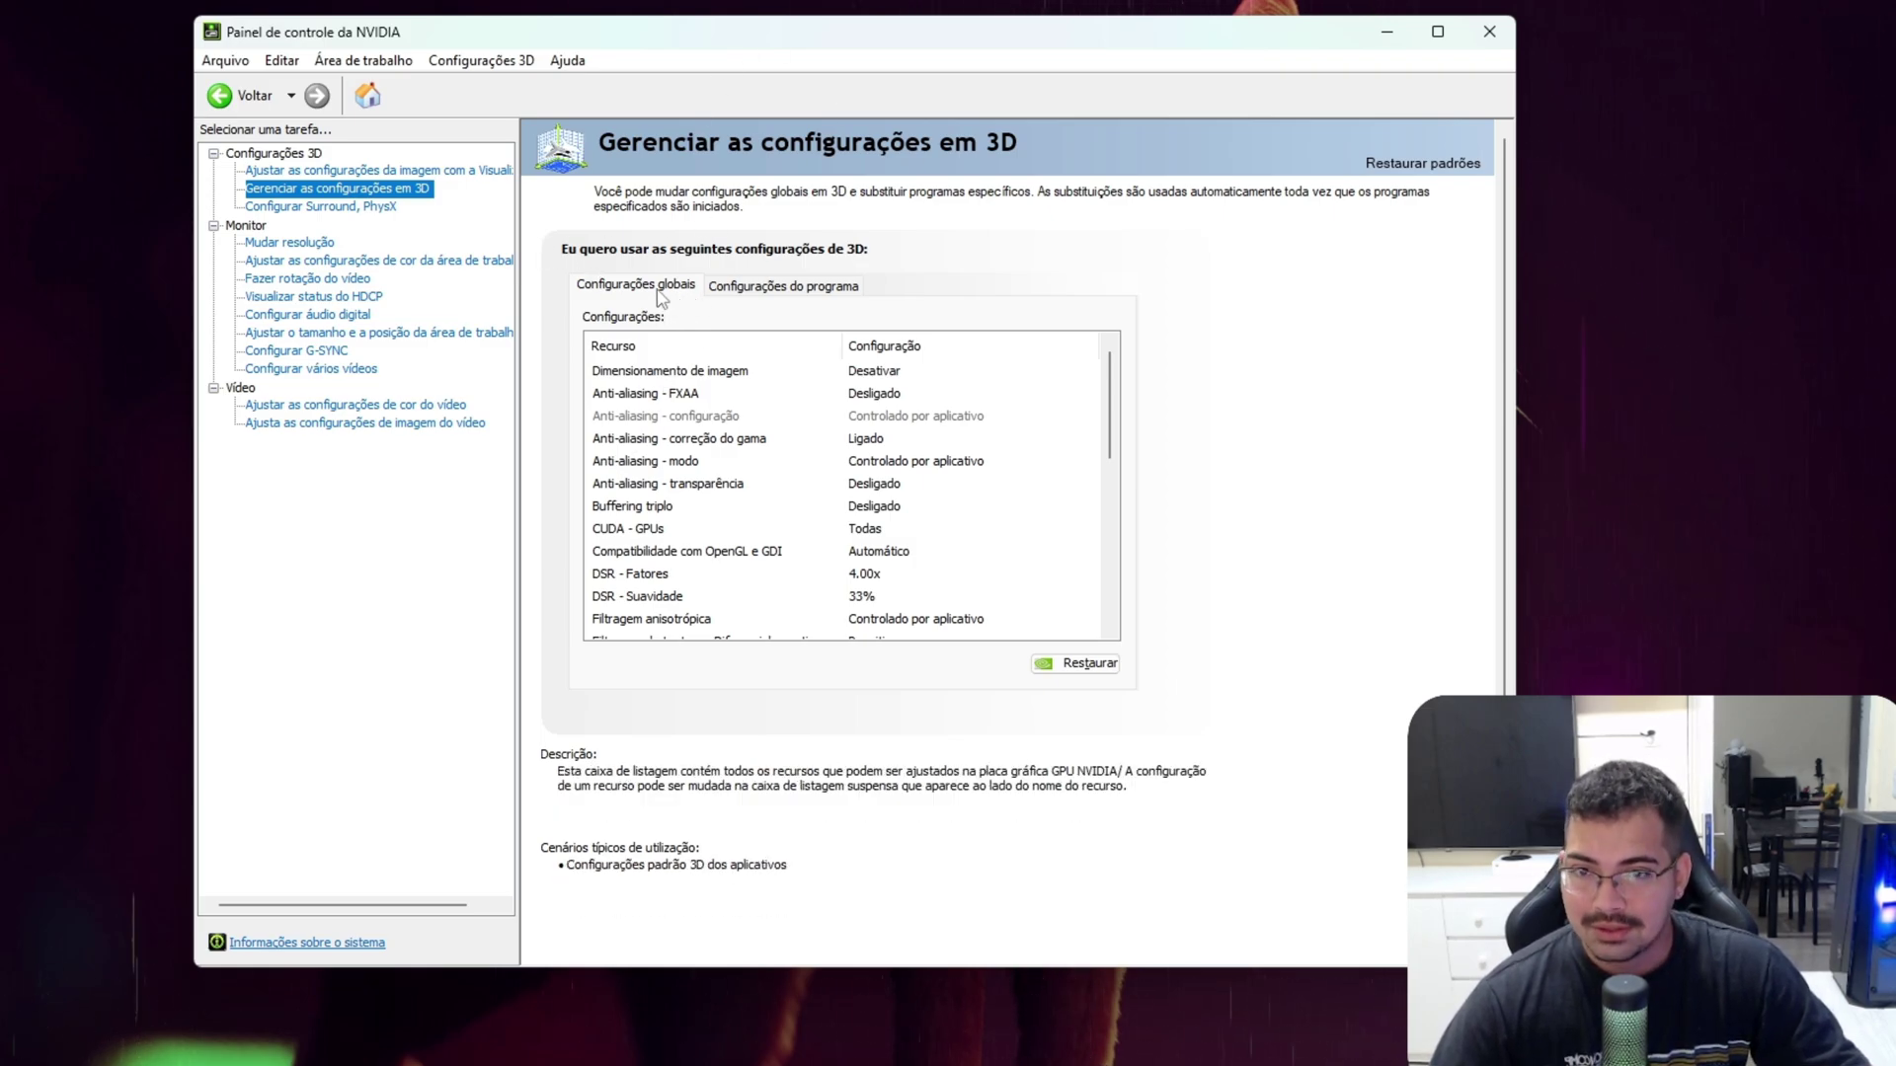
Step: Look at the program-specific 3D settings for launcher (launcher.exe), and return to the global settings
{"action": "left_click", "coordinate": [785, 288]}
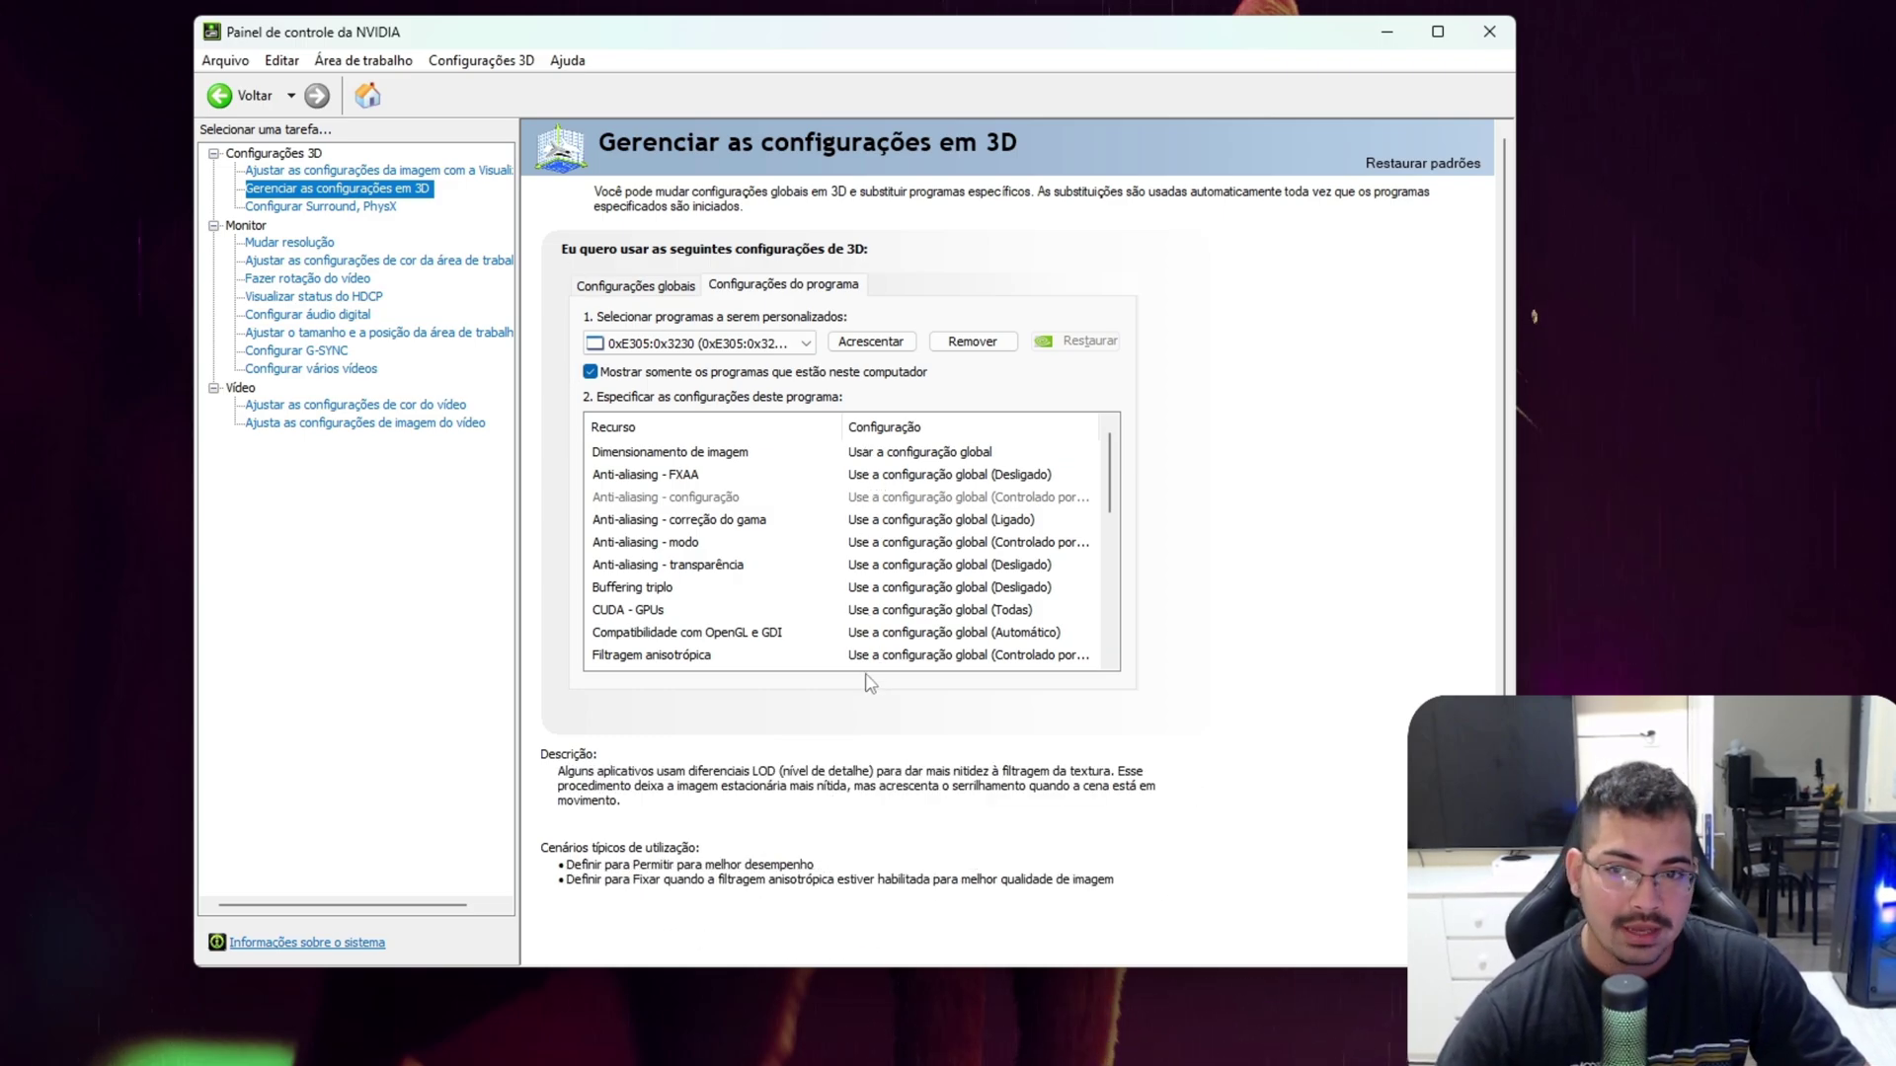
{"action": "left_click", "coordinate": [729, 343]}
{"action": "left_click", "coordinate": [692, 619]}
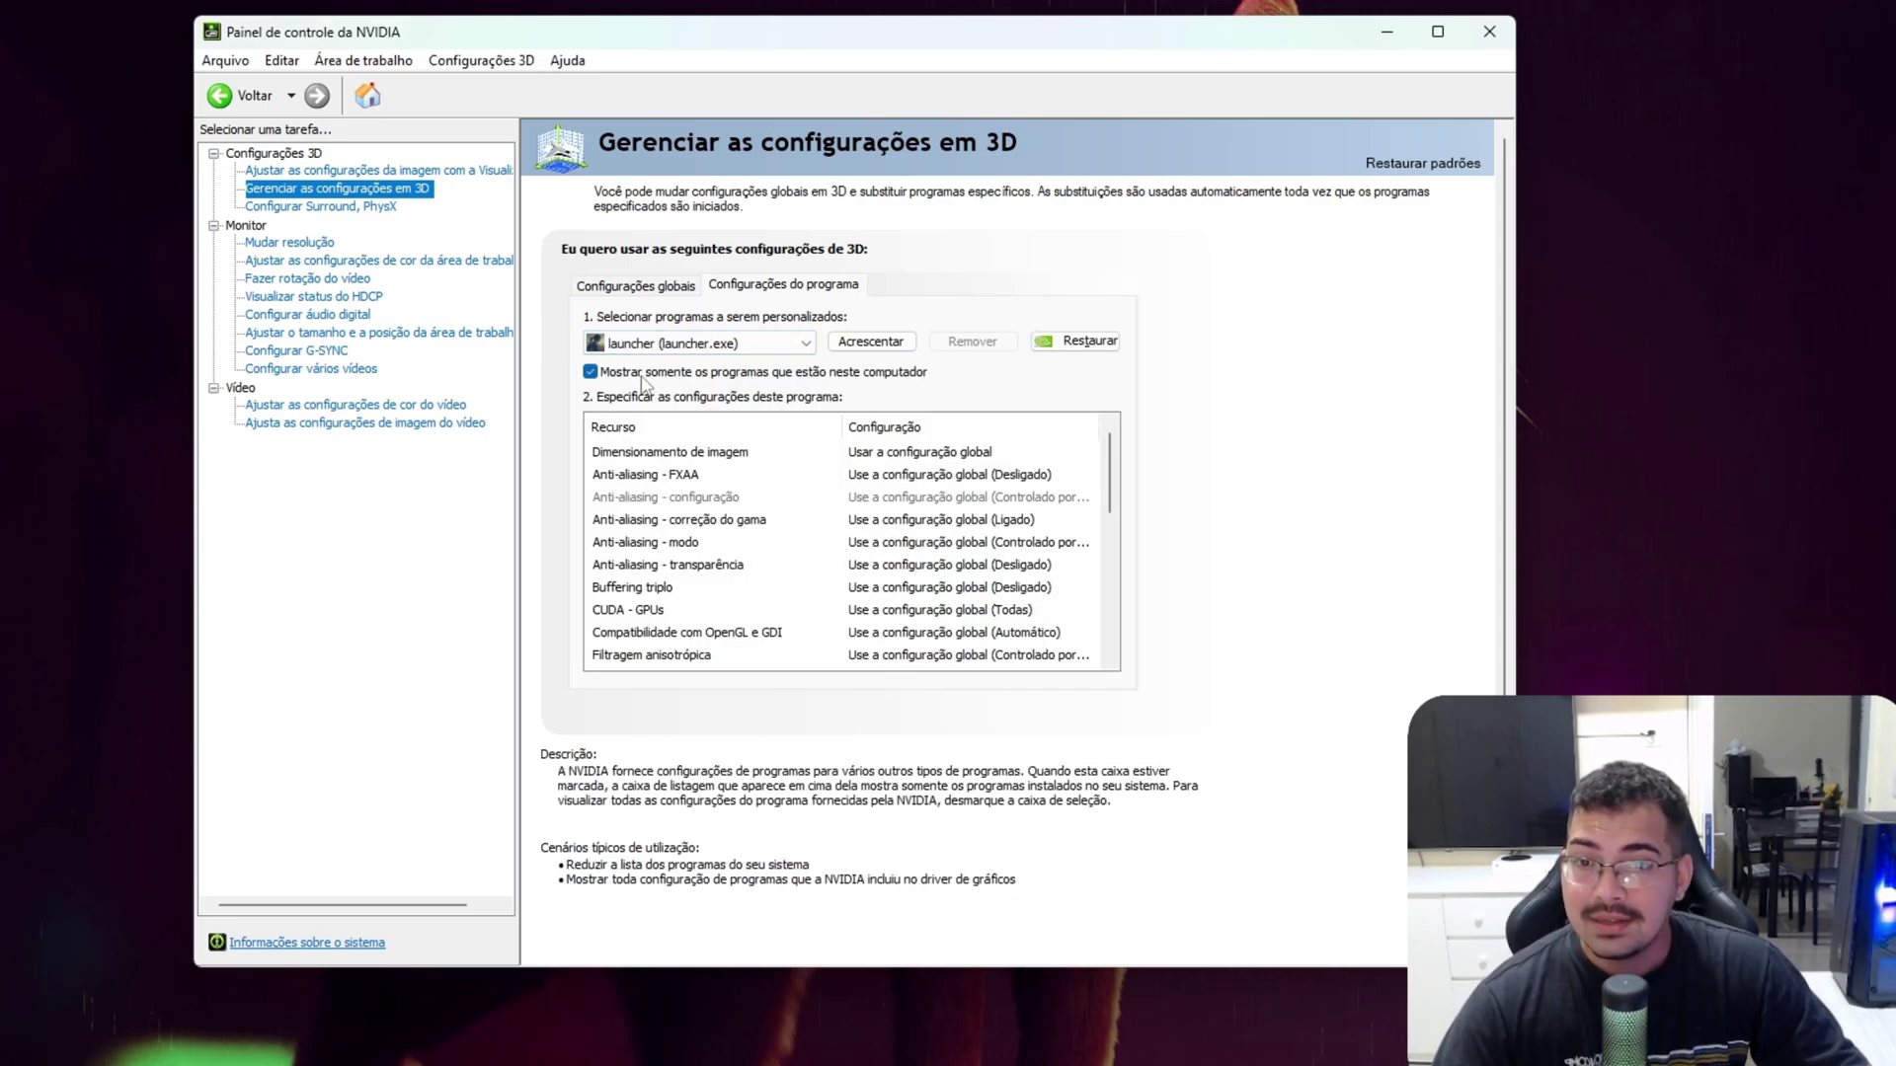
{"action": "left_click", "coordinate": [650, 287]}
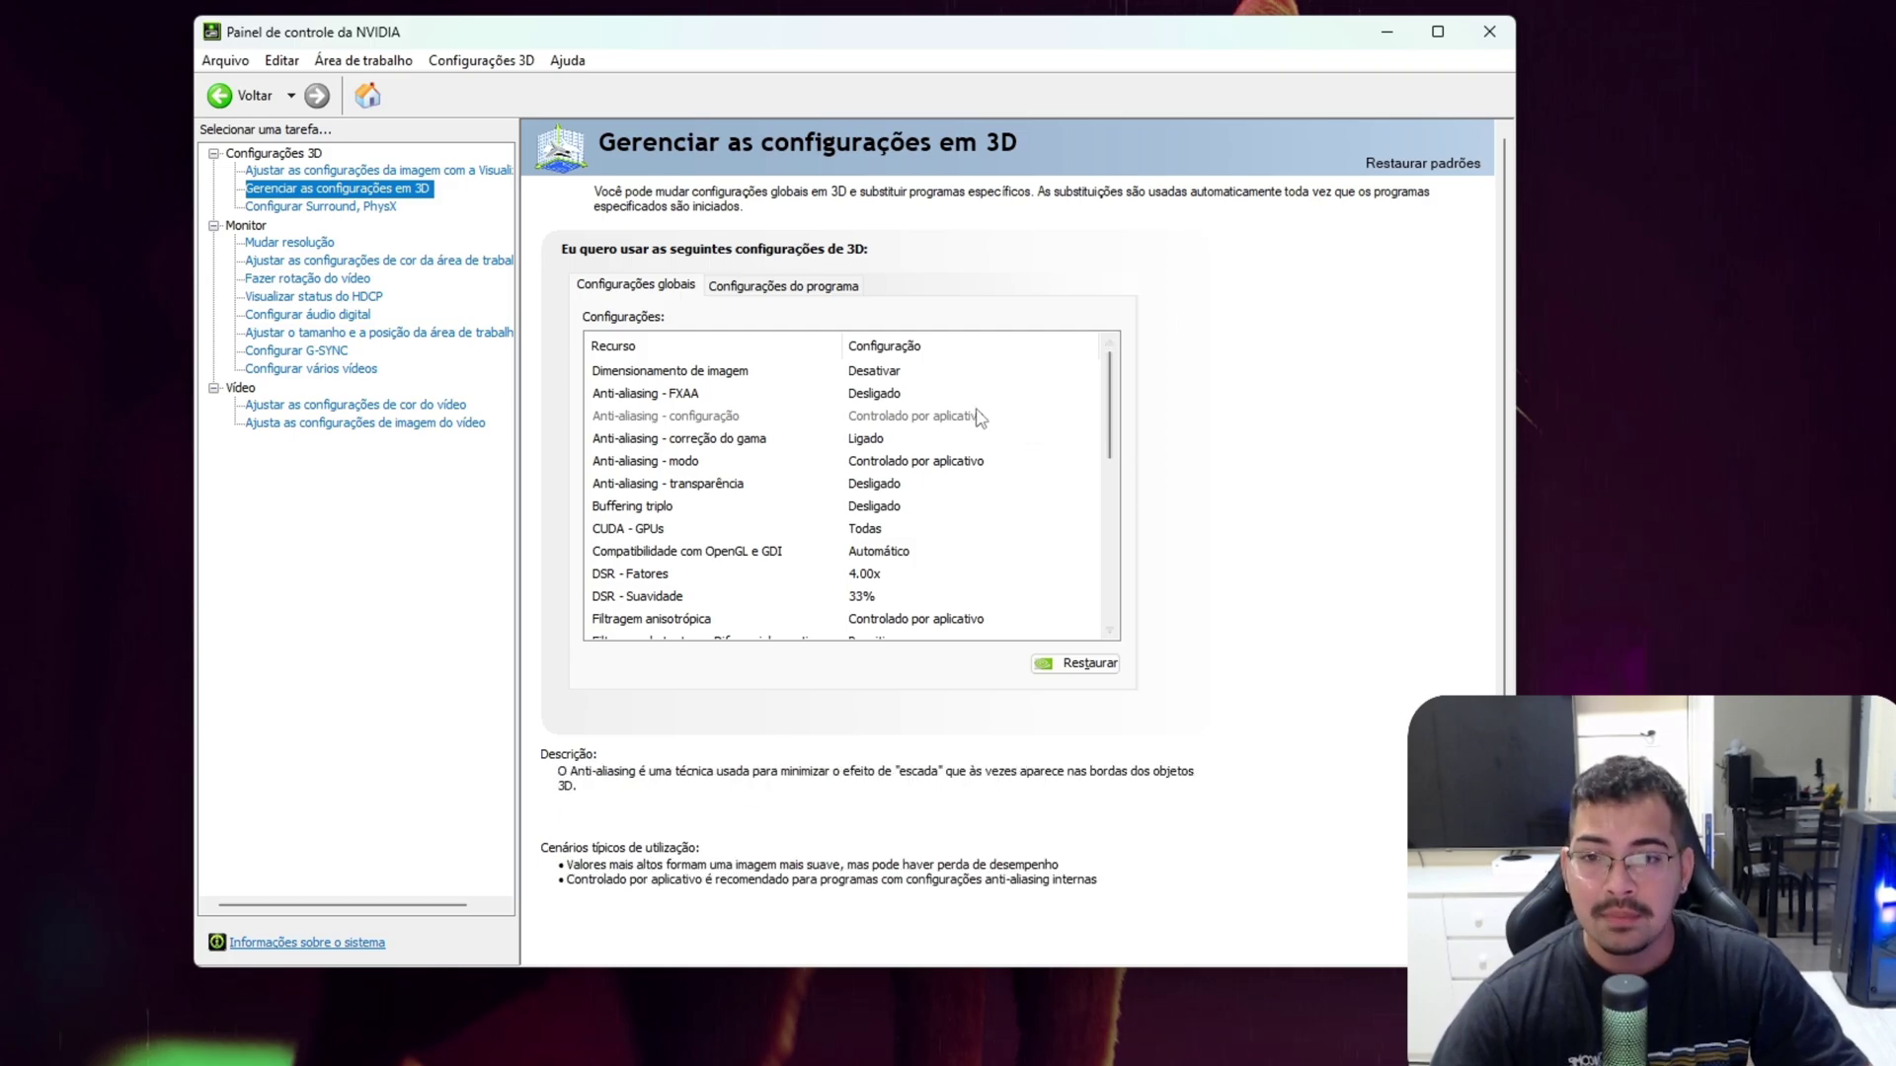
{"action": "left_click", "coordinate": [731, 371]}
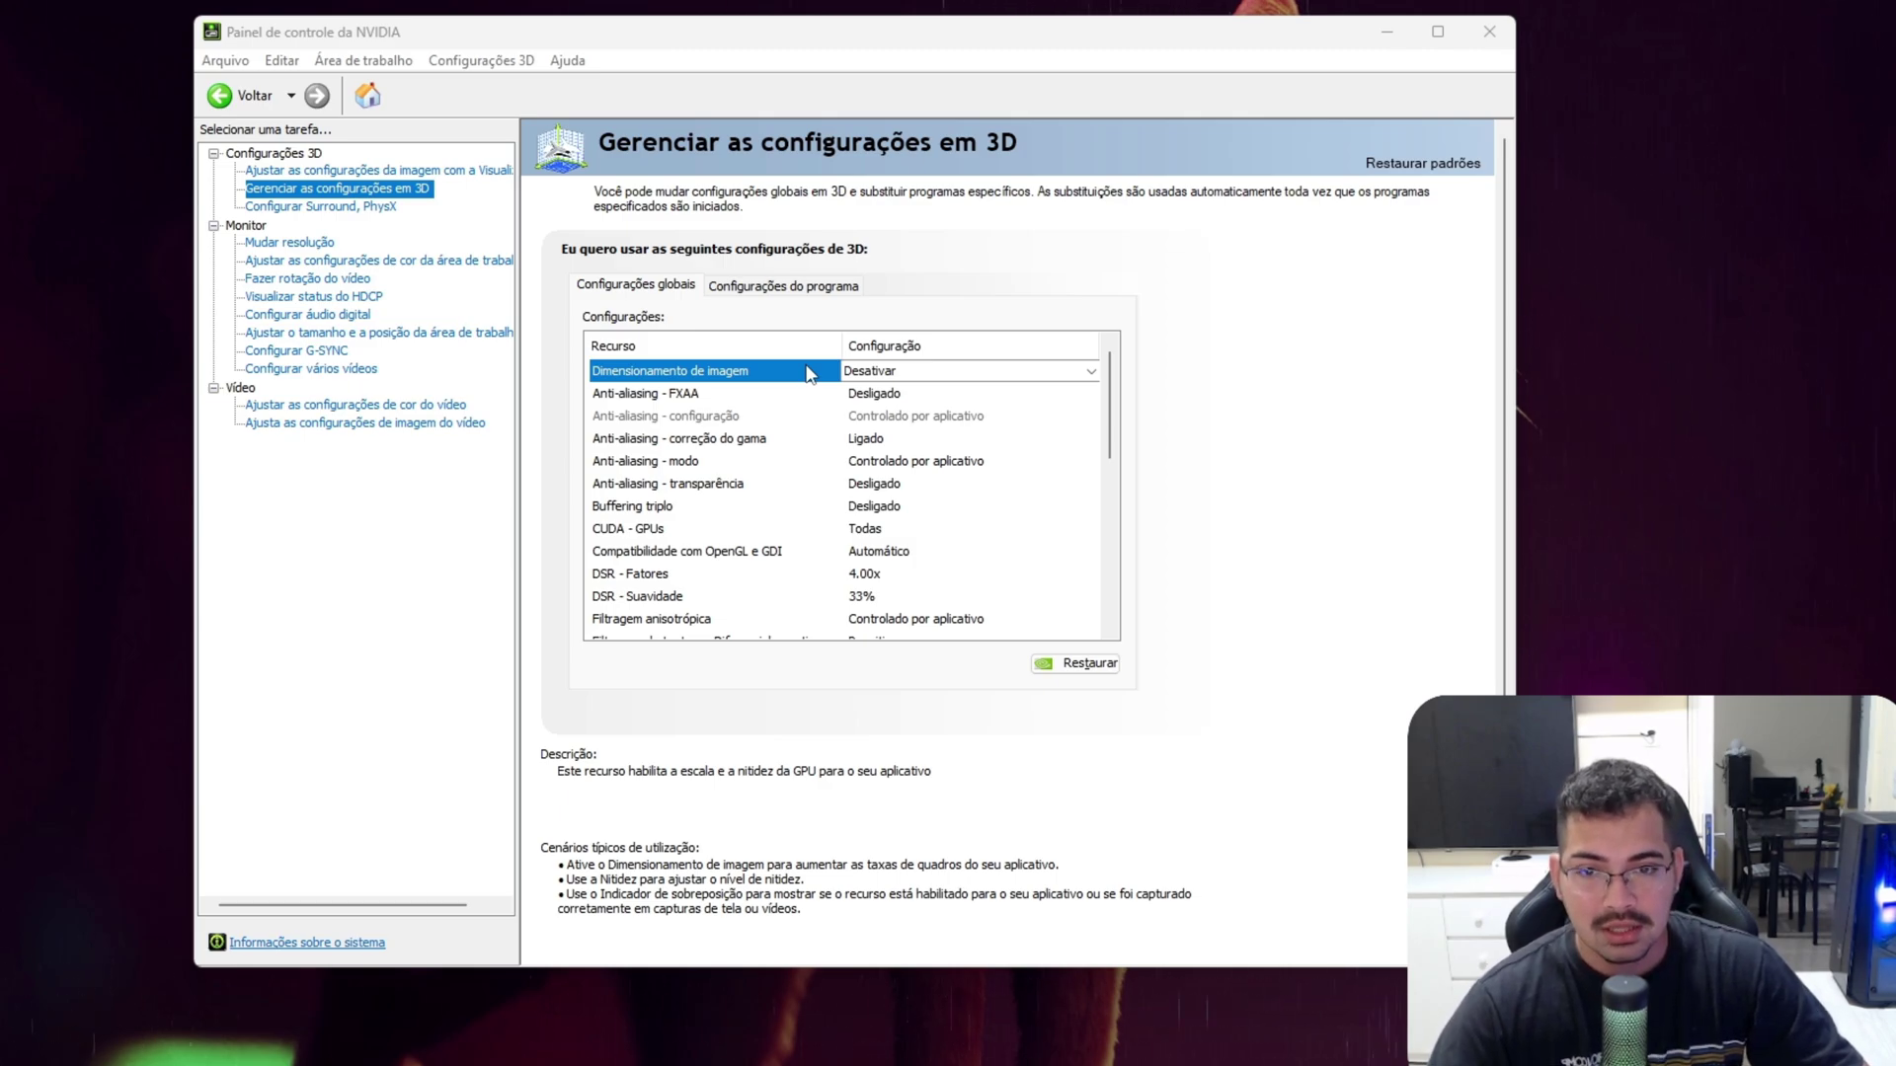
{"action": "left_click", "coordinate": [896, 377]}
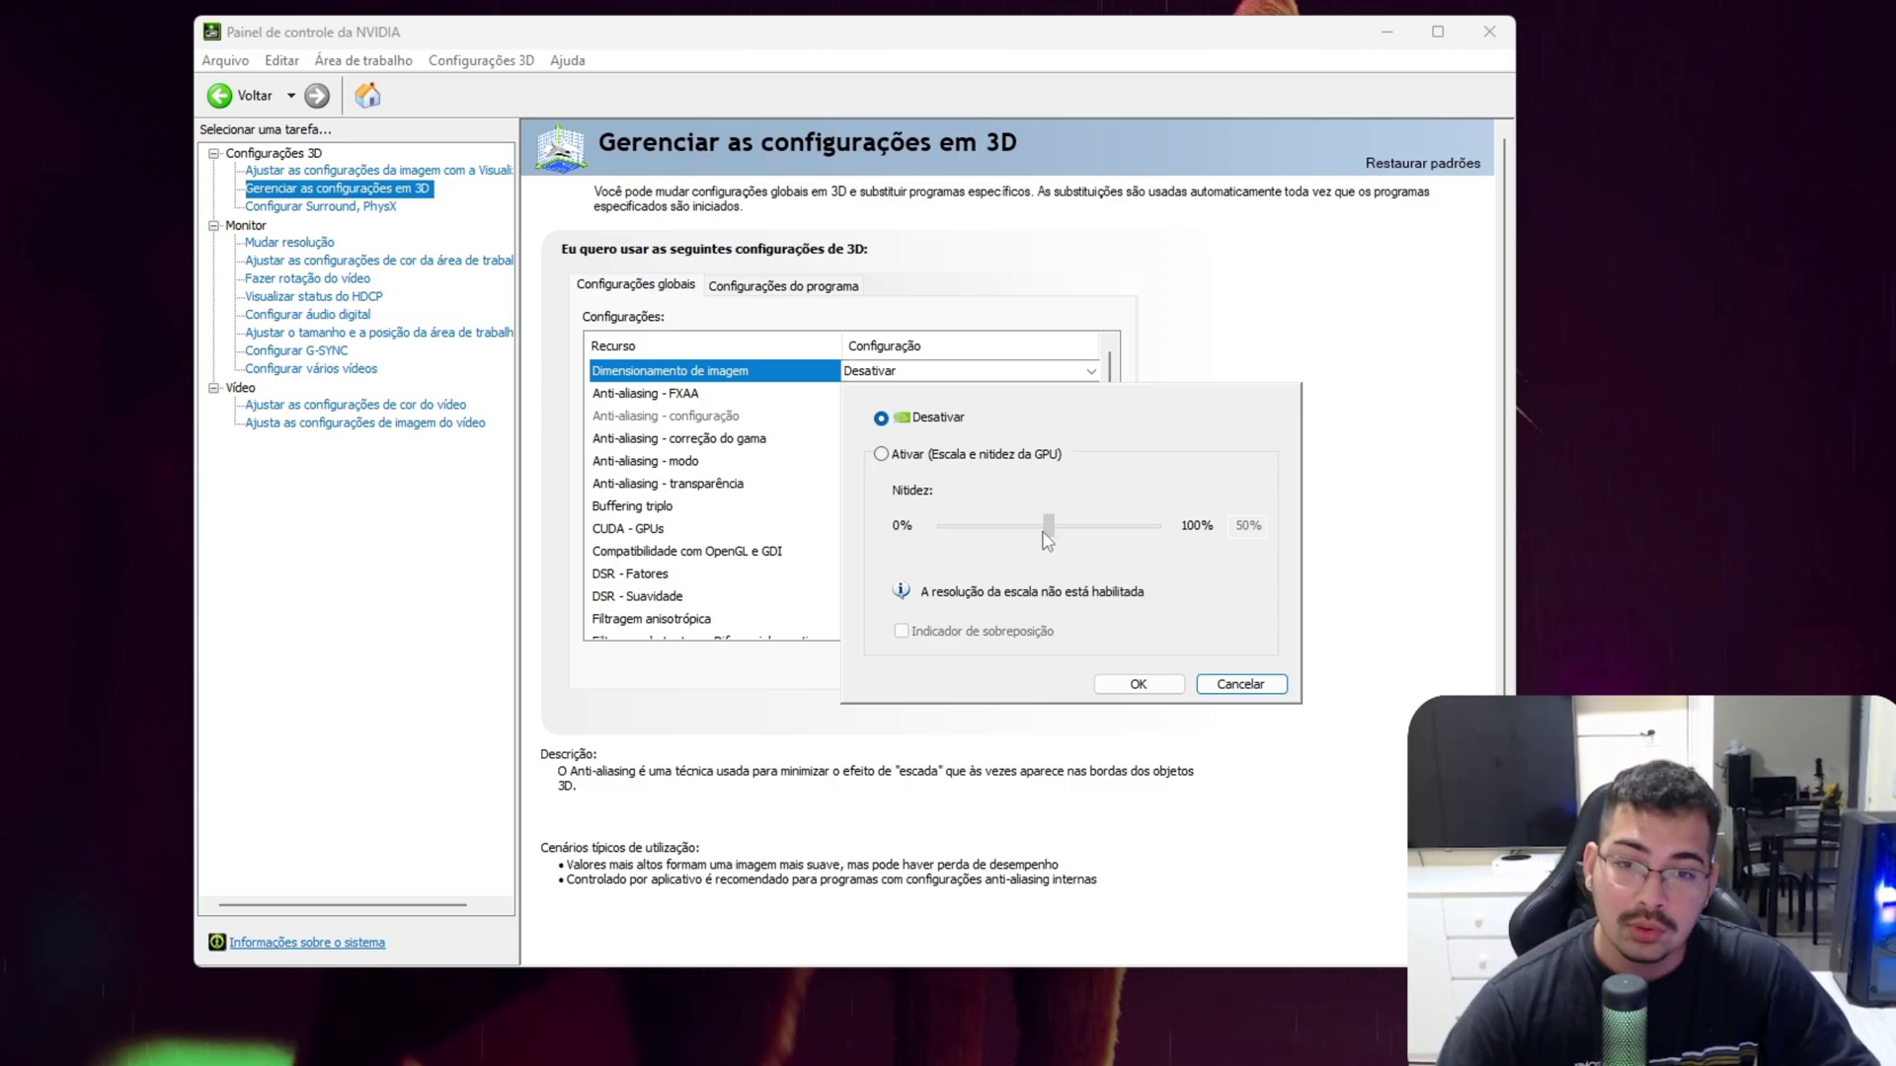
{"action": "left_click", "coordinate": [916, 455]}
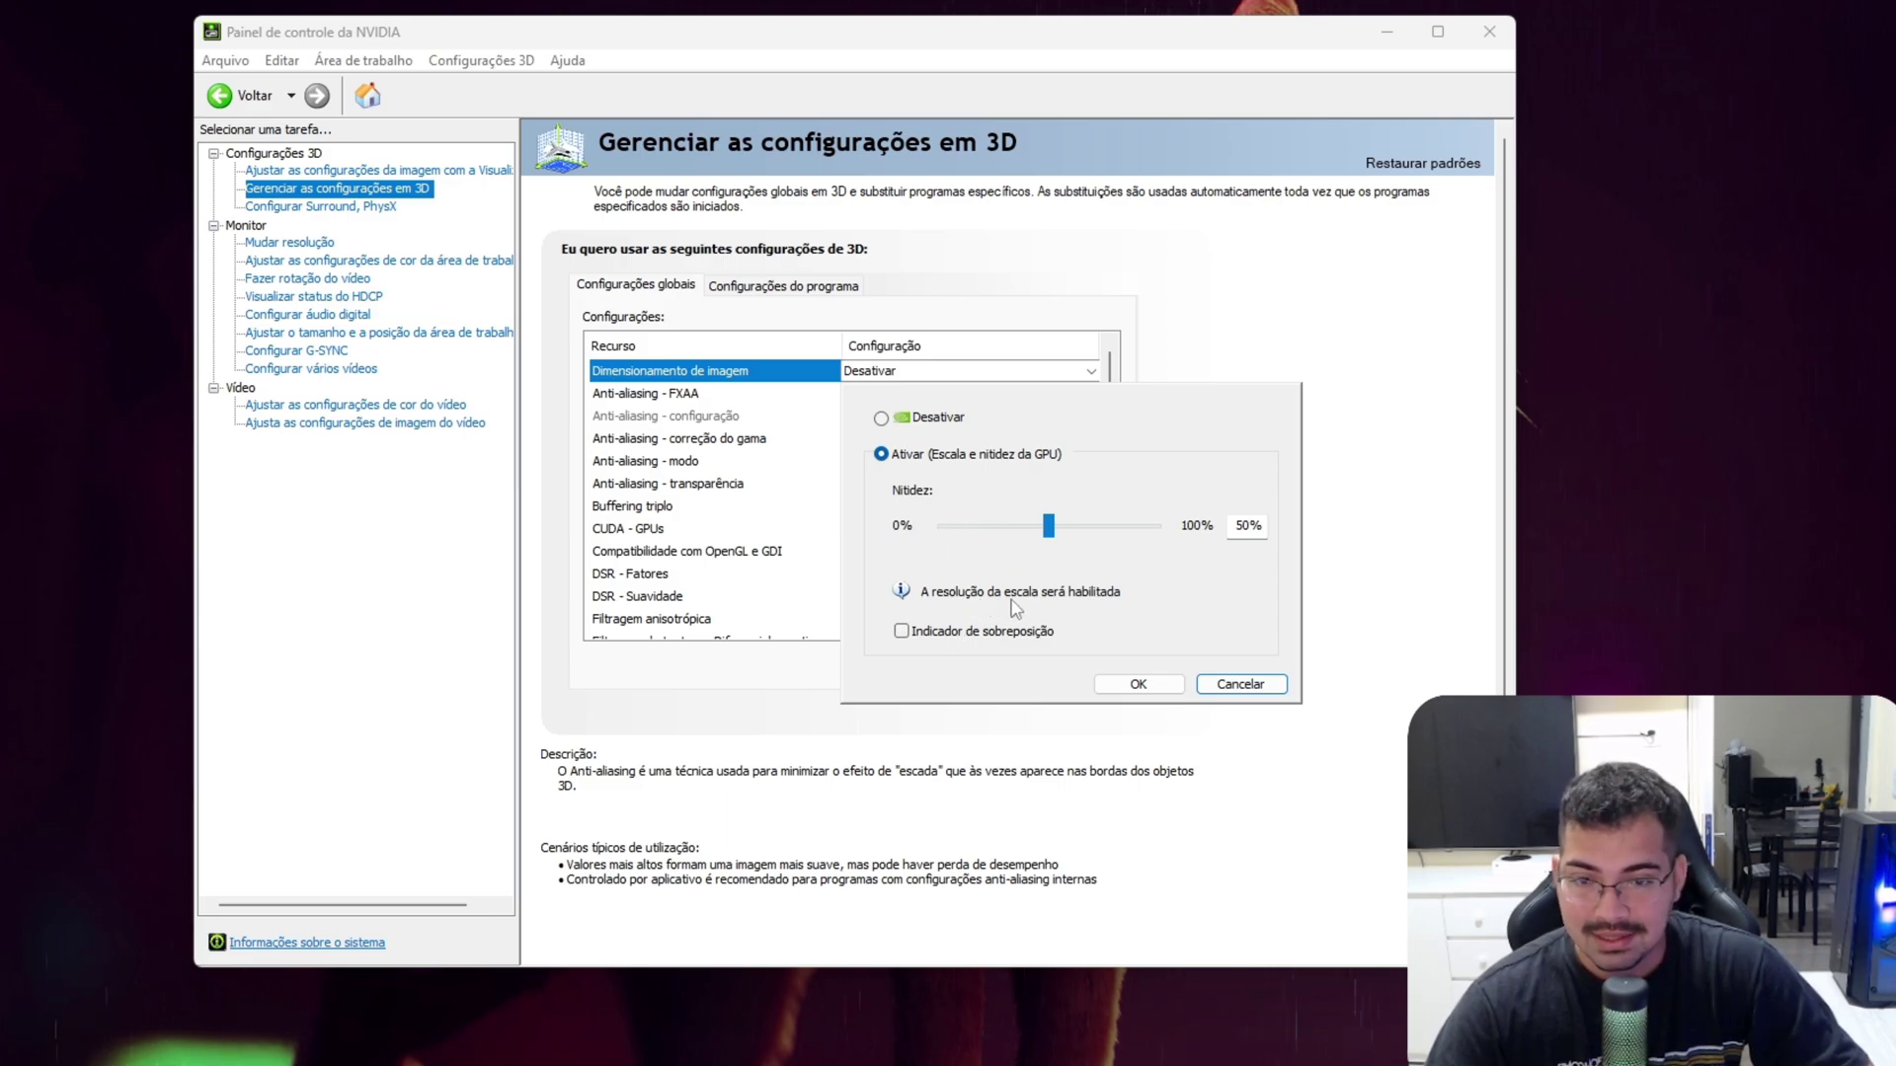
{"action": "mouse_move", "coordinate": [1050, 529]}
{"action": "left_mouse_down"}
{"action": "mouse_move", "coordinate": [1077, 550]}
{"action": "mouse_move", "coordinate": [1135, 544]}
{"action": "mouse_move", "coordinate": [1073, 538]}
{"action": "left_mouse_up"}
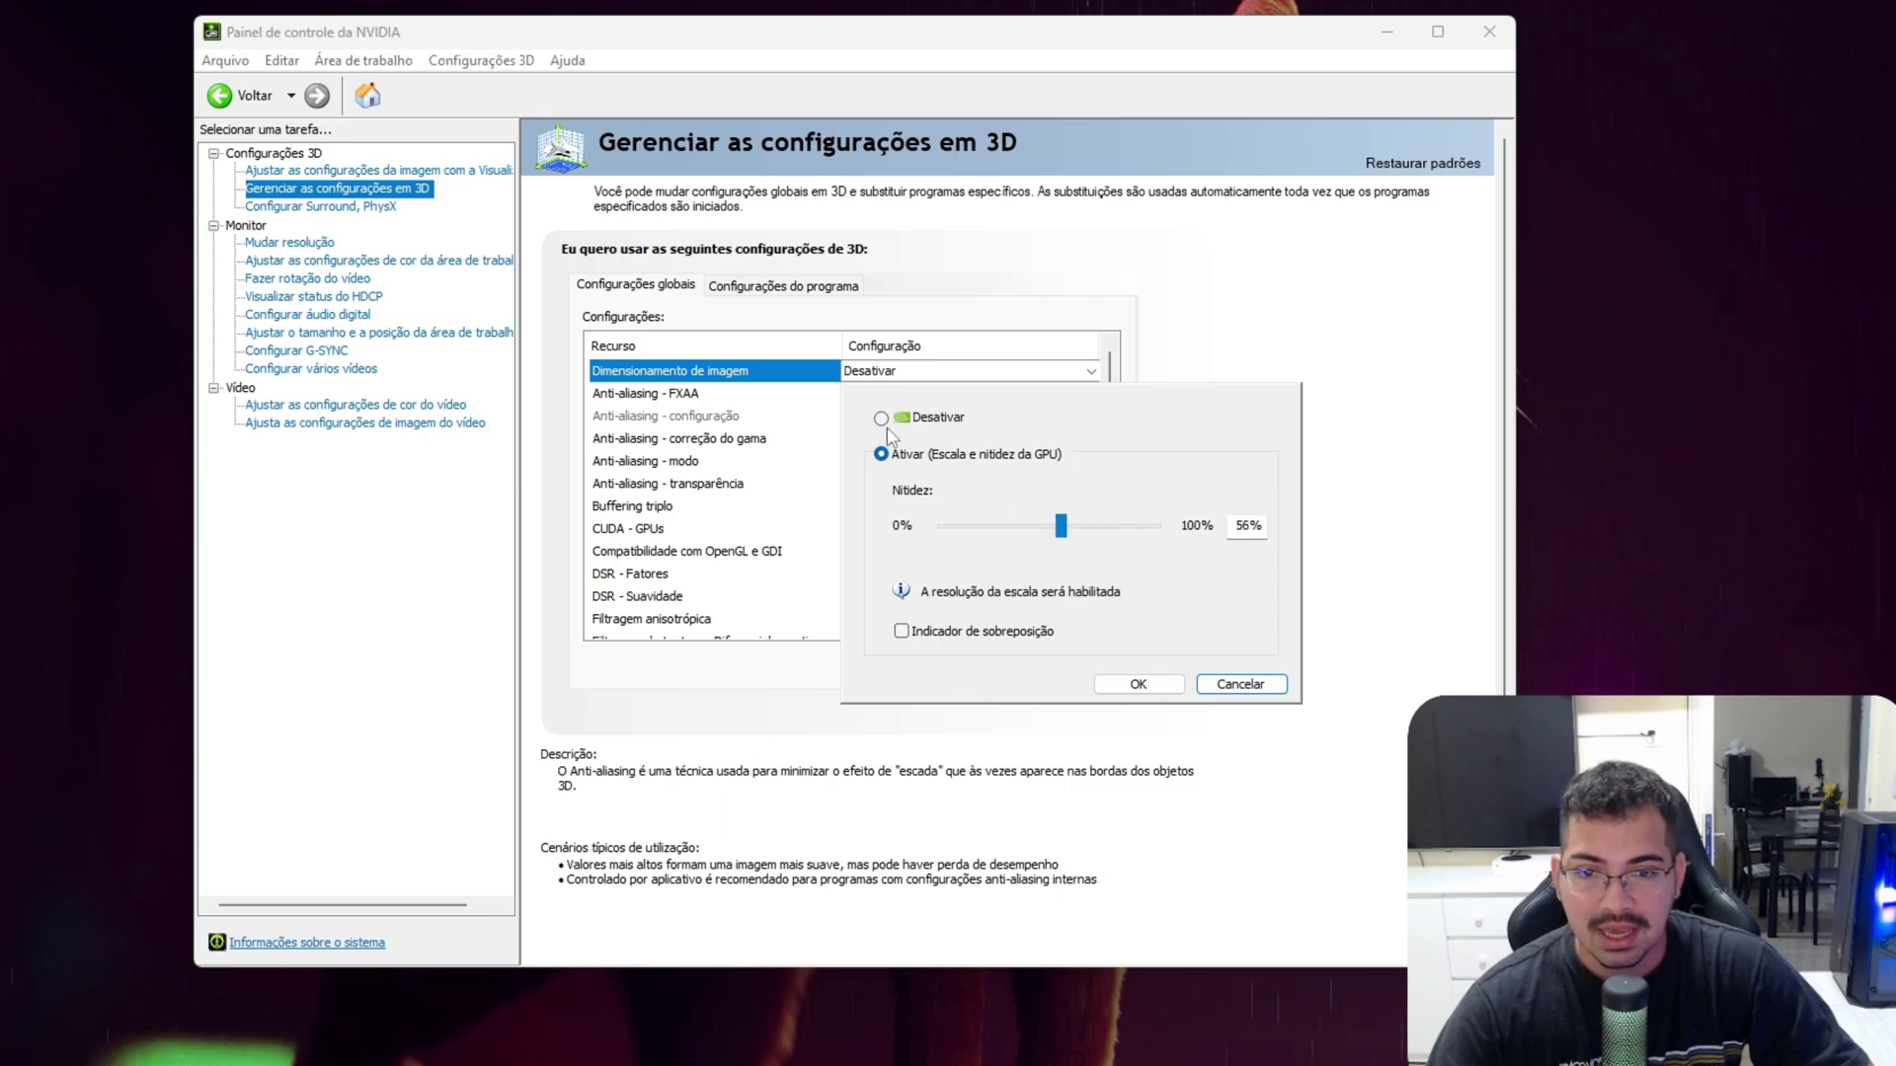
{"action": "left_click", "coordinate": [1246, 685]}
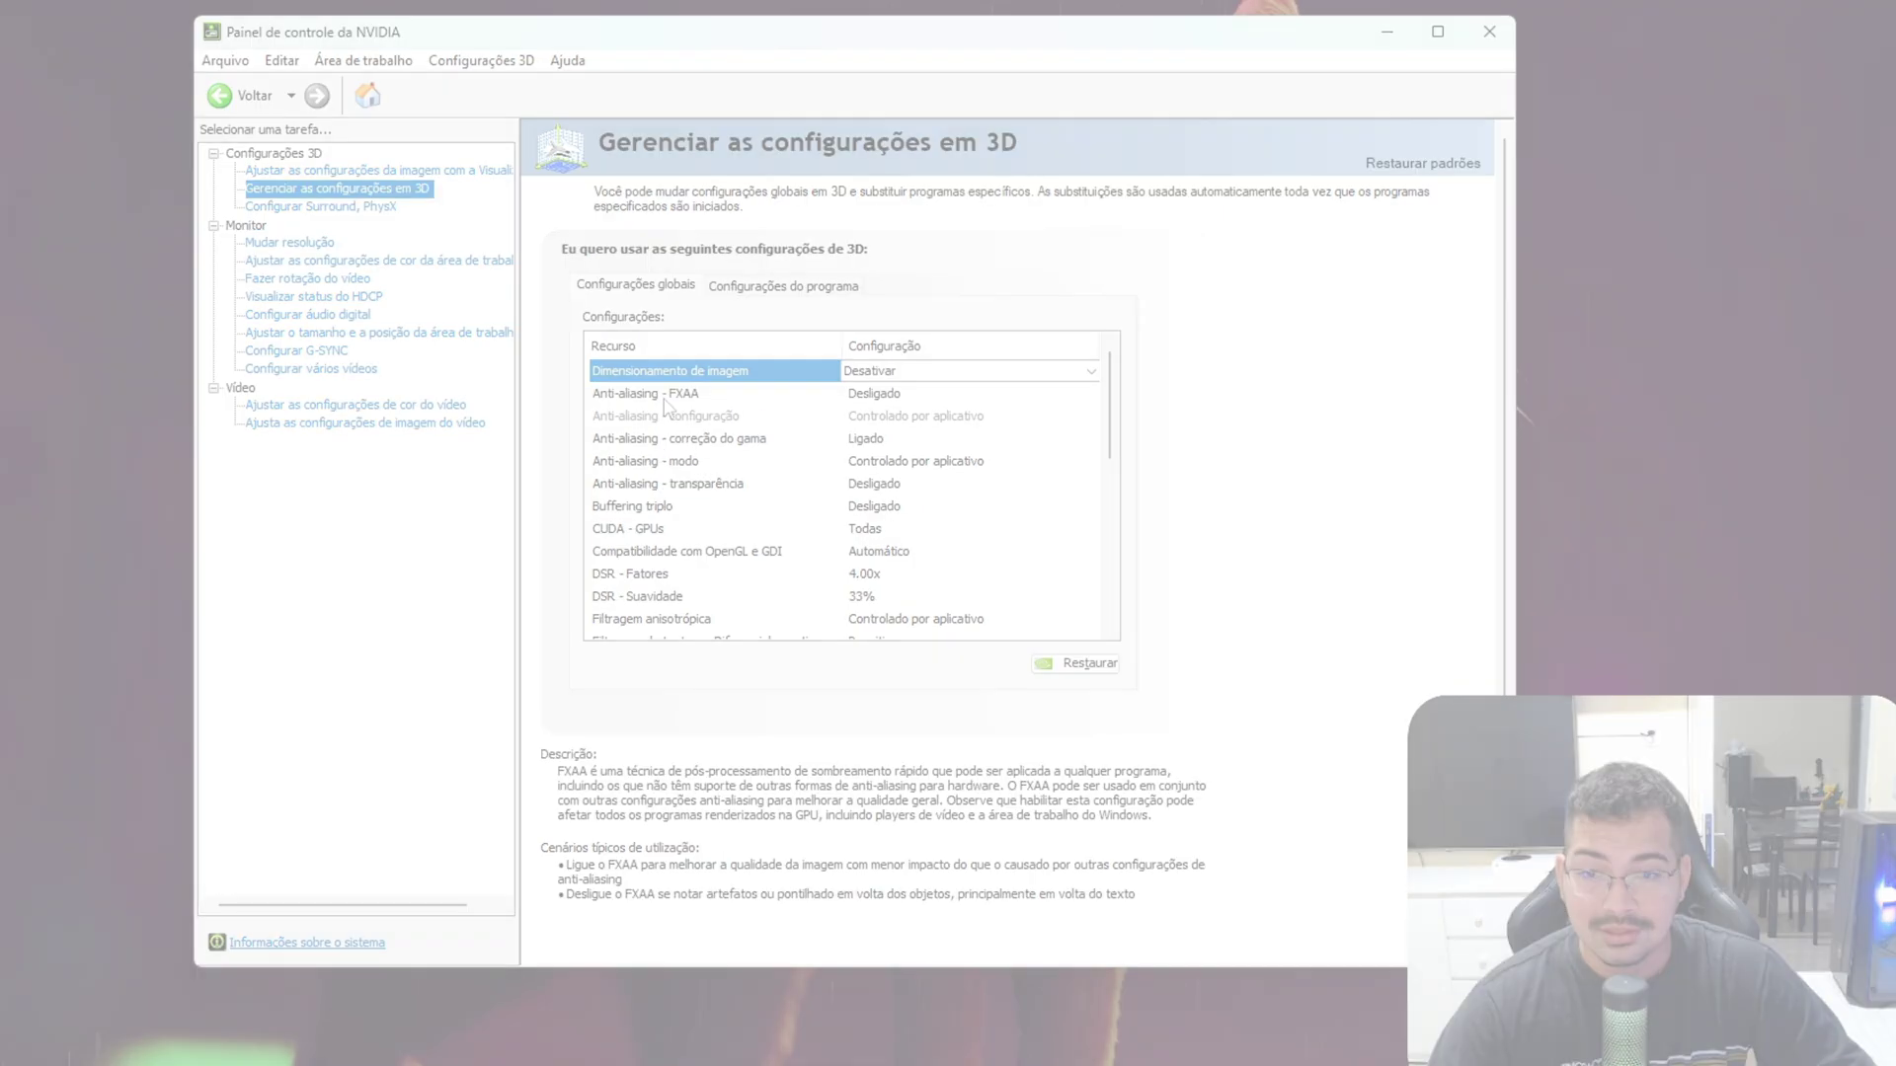
Step: Set Anti-aliasing - FXAA to Desligado and Anti-aliasing - correção do gama to Ligado in the global settings
{"action": "left_click", "coordinate": [884, 395]}
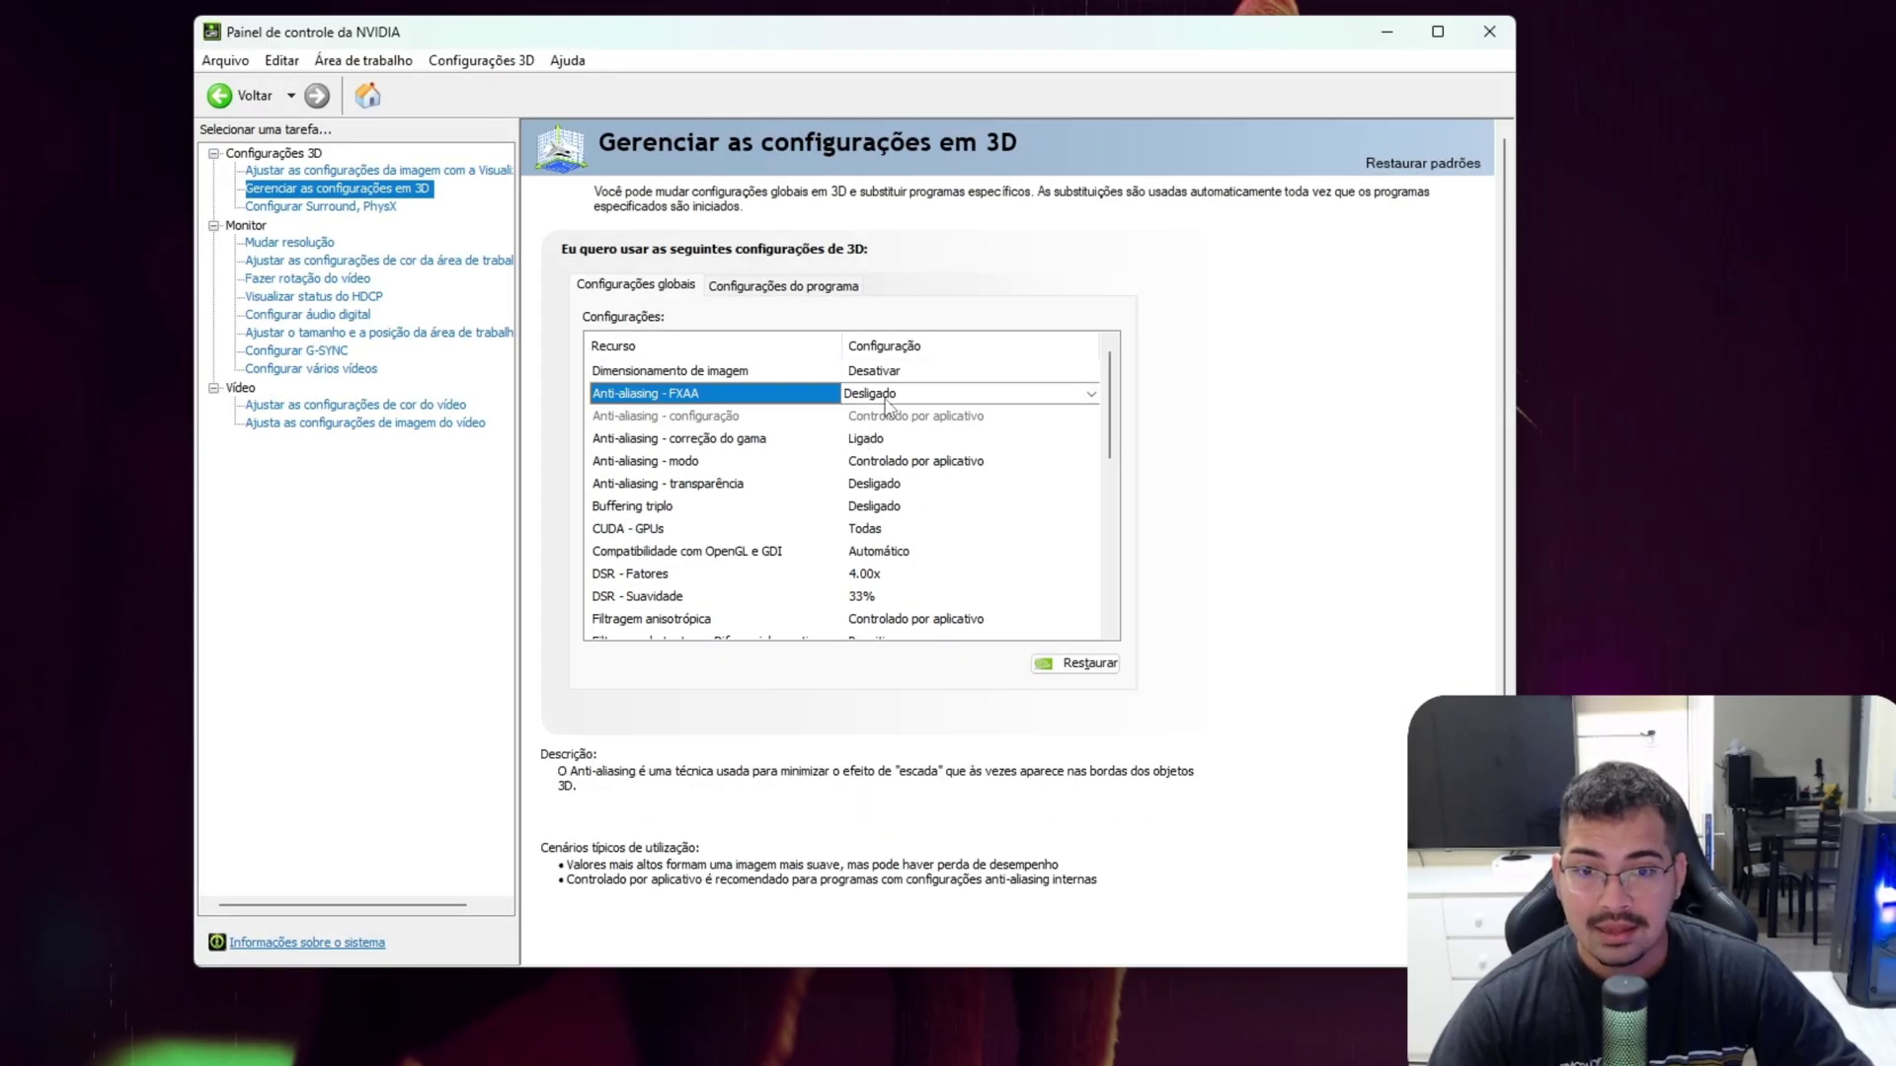
{"action": "left_click", "coordinate": [811, 441]}
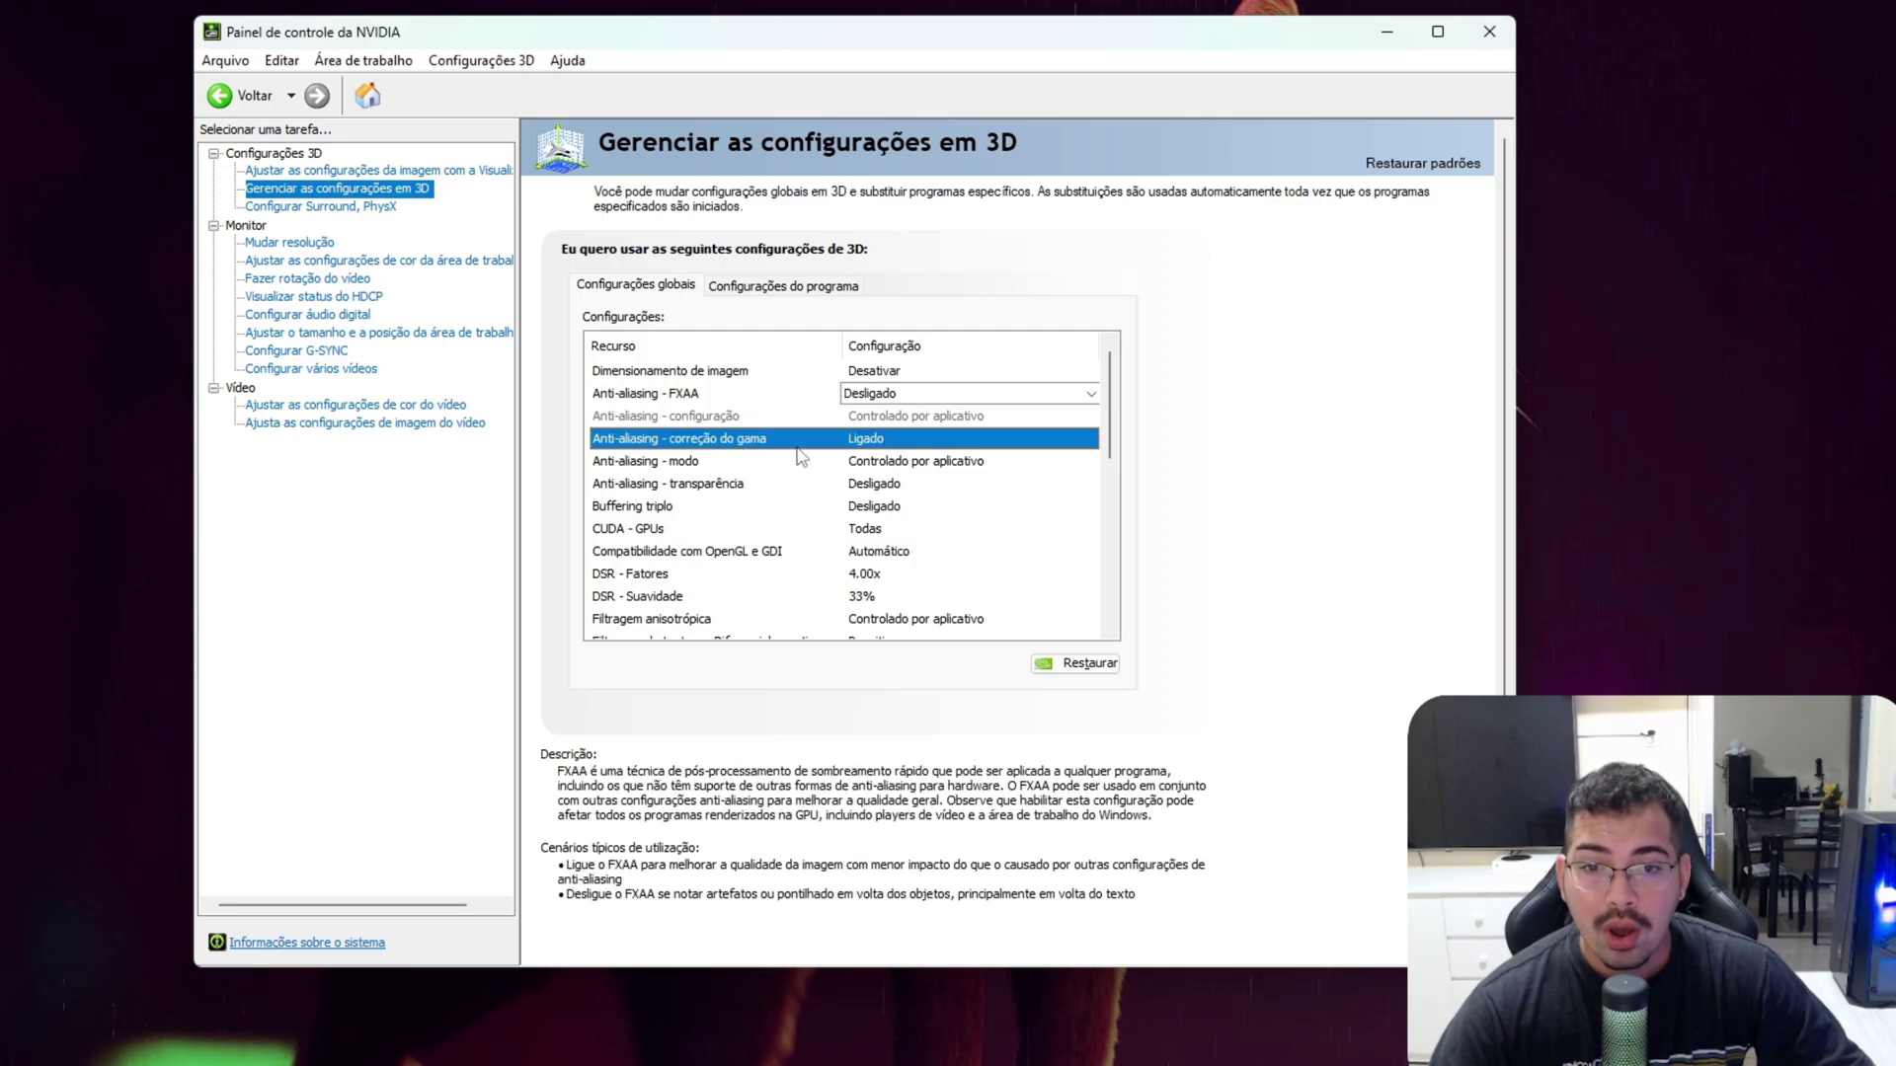
{"action": "left_click", "coordinate": [909, 441]}
{"action": "left_click", "coordinate": [894, 445]}
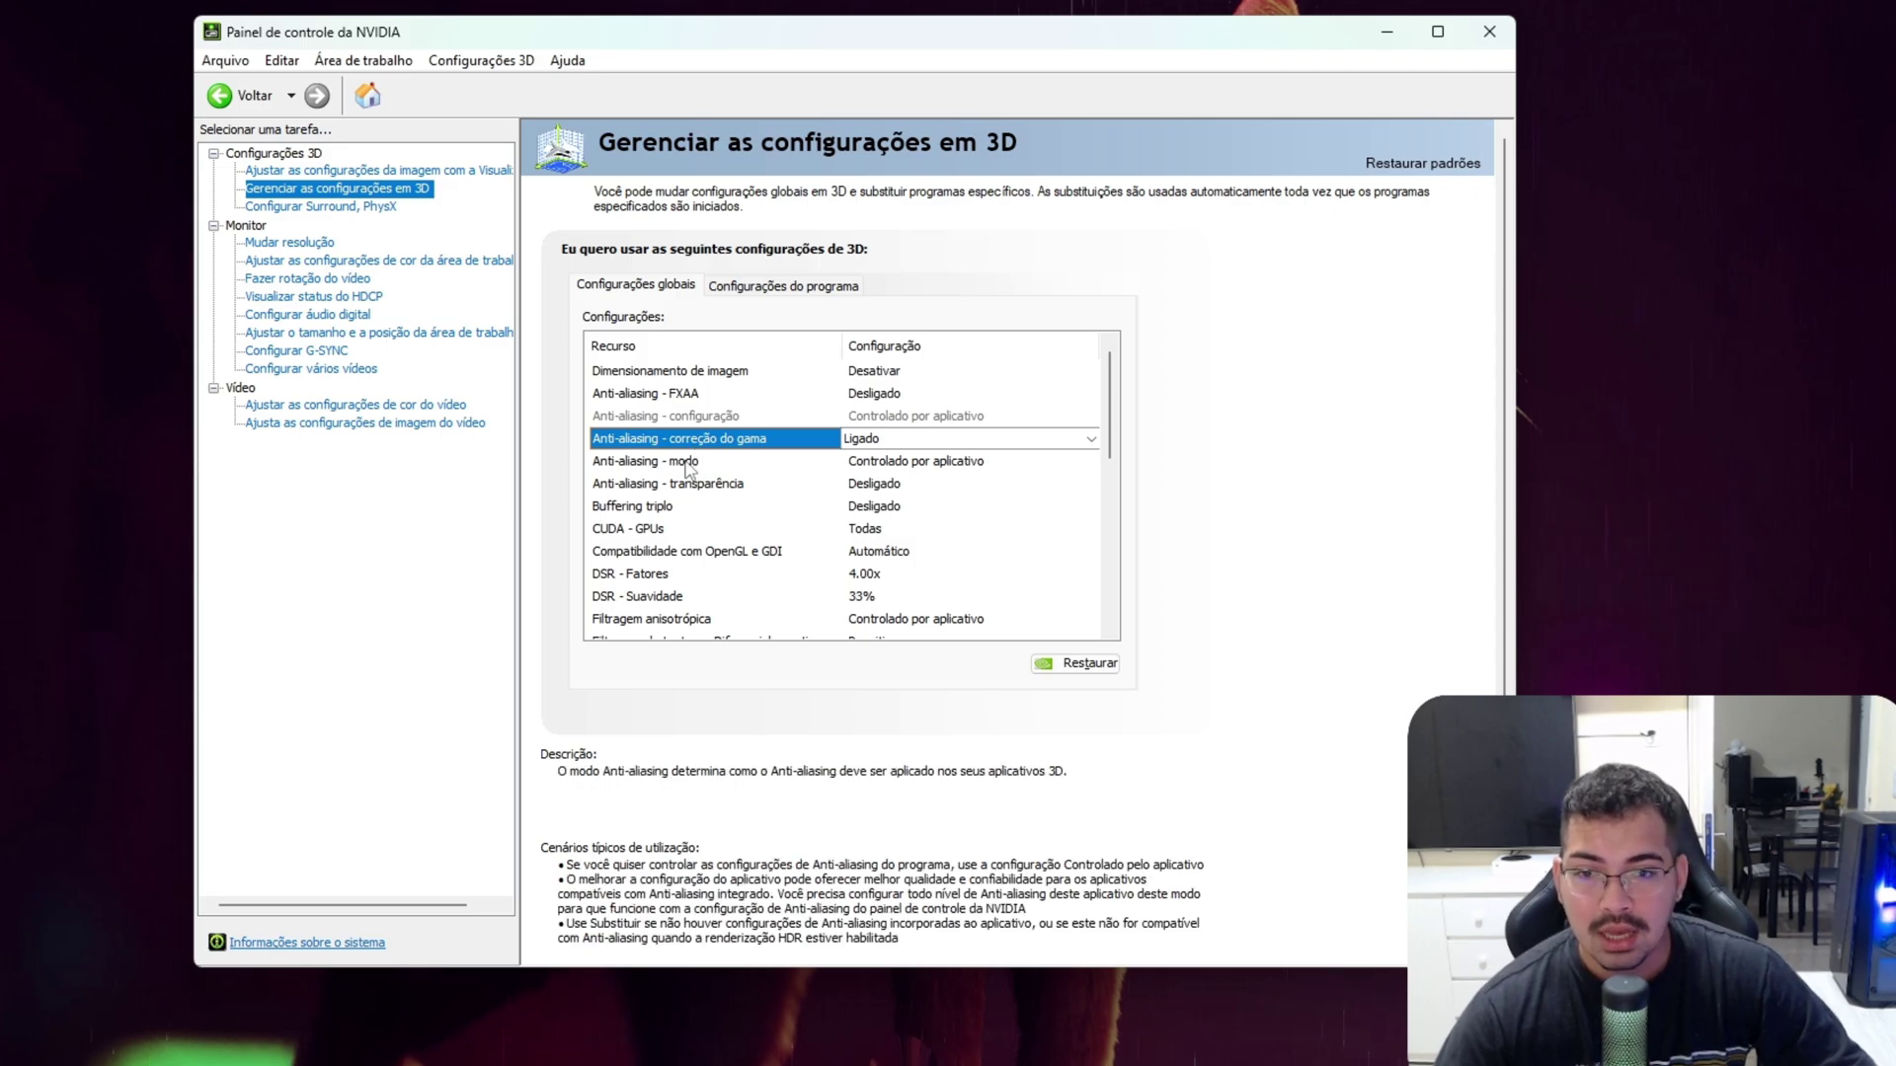
Step: Set Anti-aliasing - modo to Controlado por aplicativo and Anti-aliasing - transparência to Desligado
{"action": "left_click", "coordinate": [755, 464]}
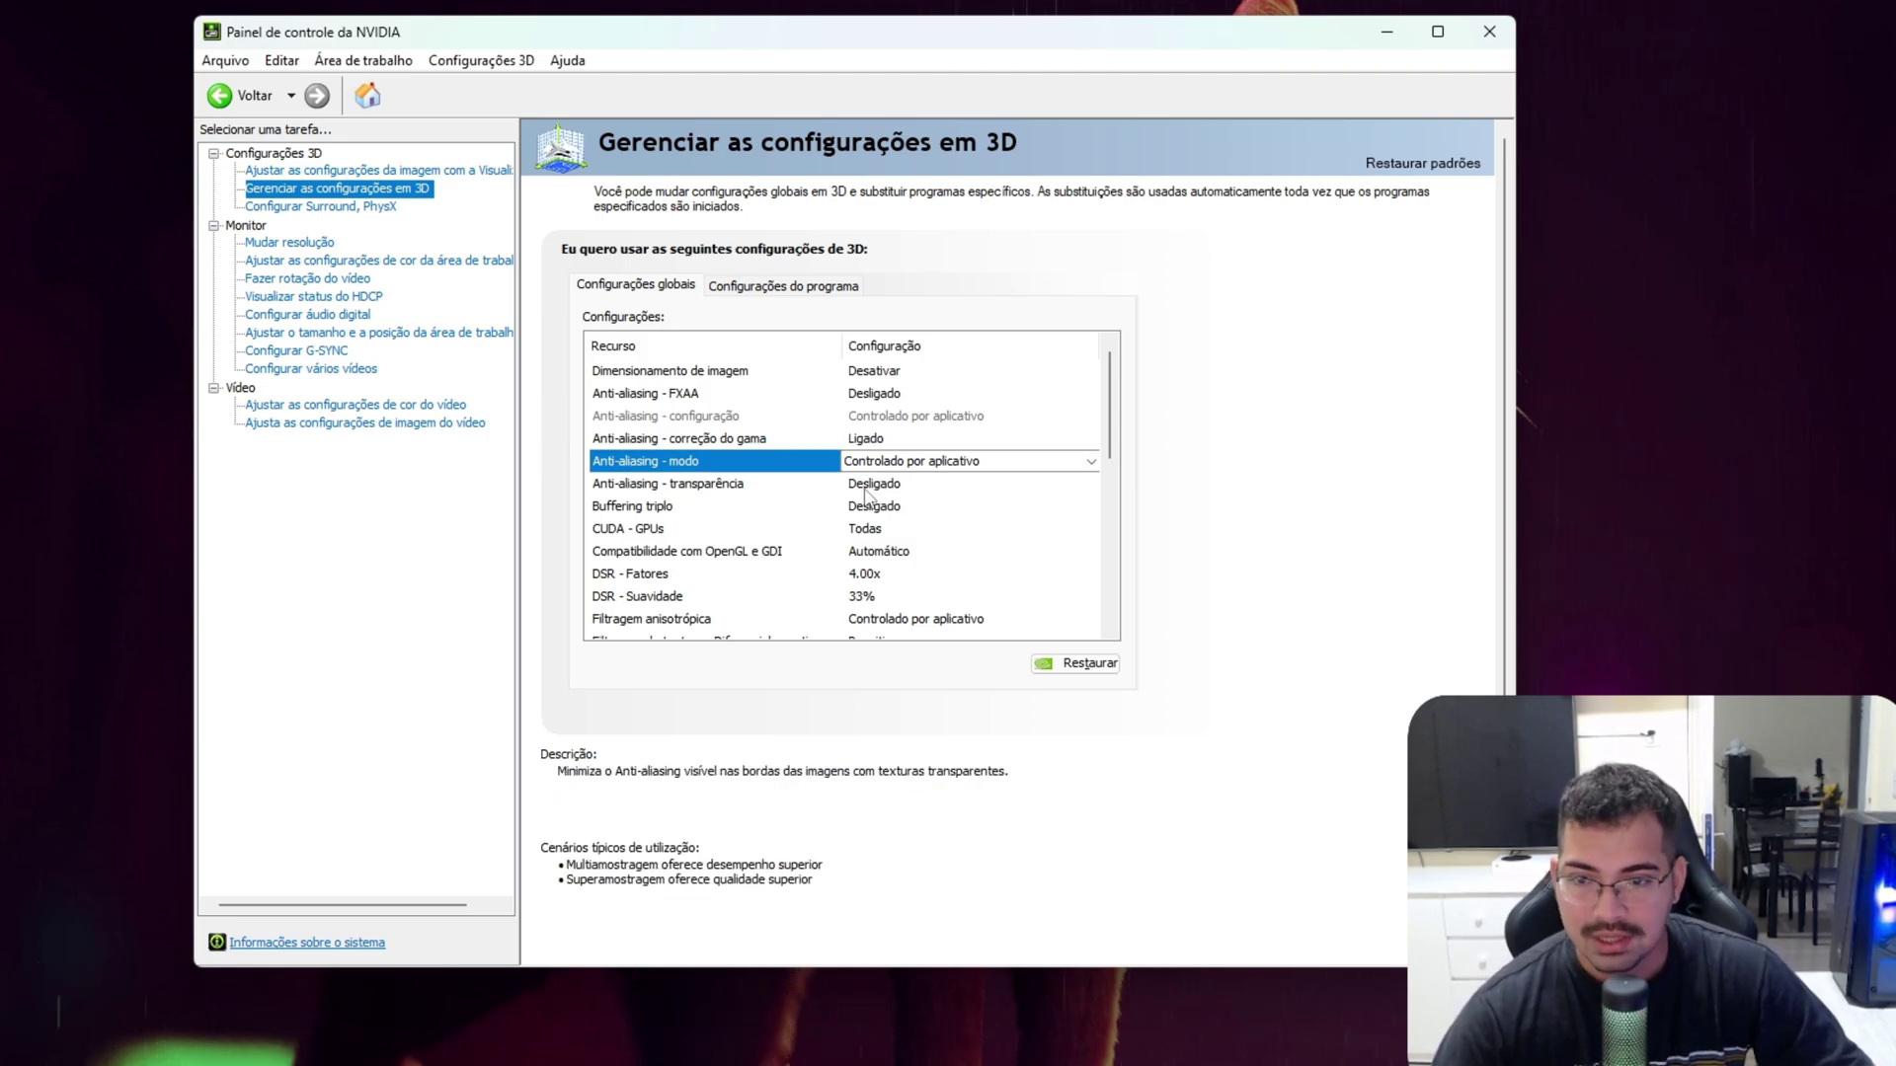
{"action": "left_click", "coordinate": [706, 494]}
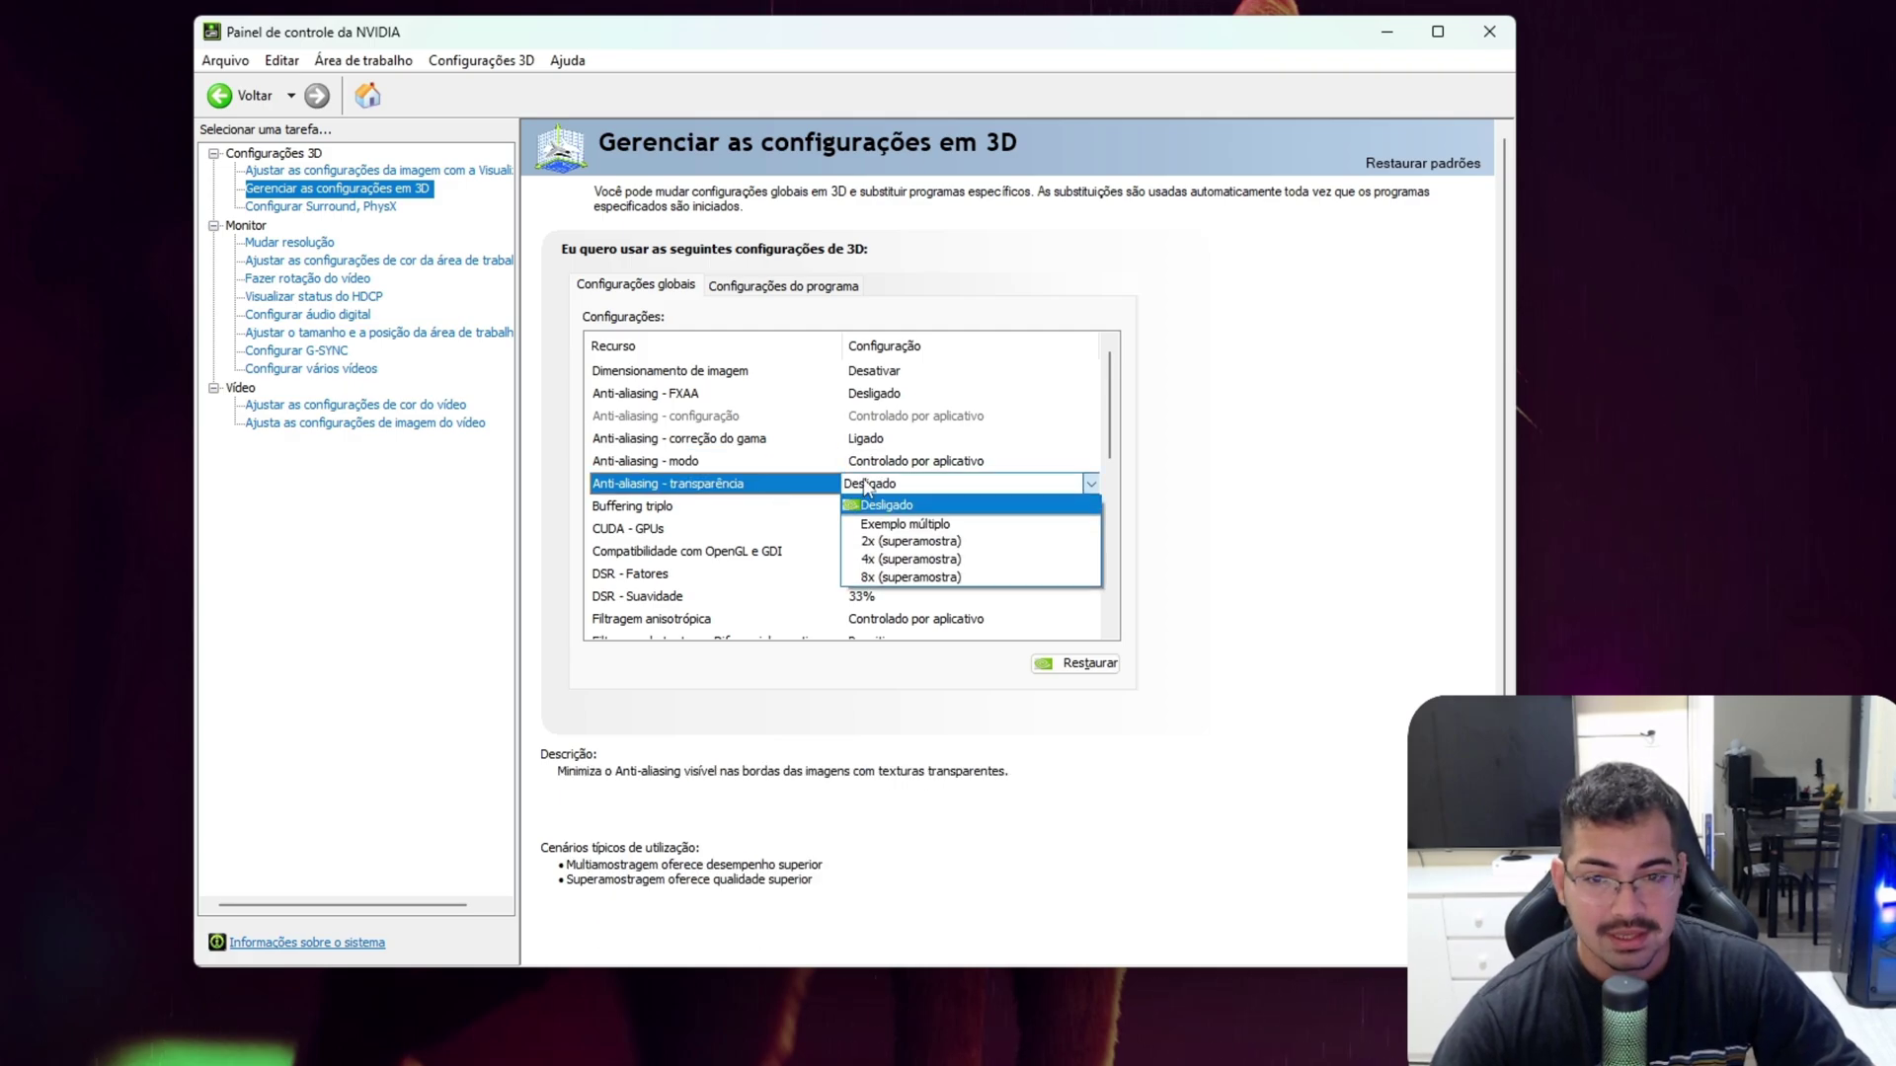
{"action": "left_click", "coordinate": [869, 505]}
Step: Set Buffering triplo to Desligado and confirm the NVIDIA GeForce GTX 1080 Ti as the GPU for CUDA - GPUs
{"action": "left_click", "coordinate": [677, 510]}
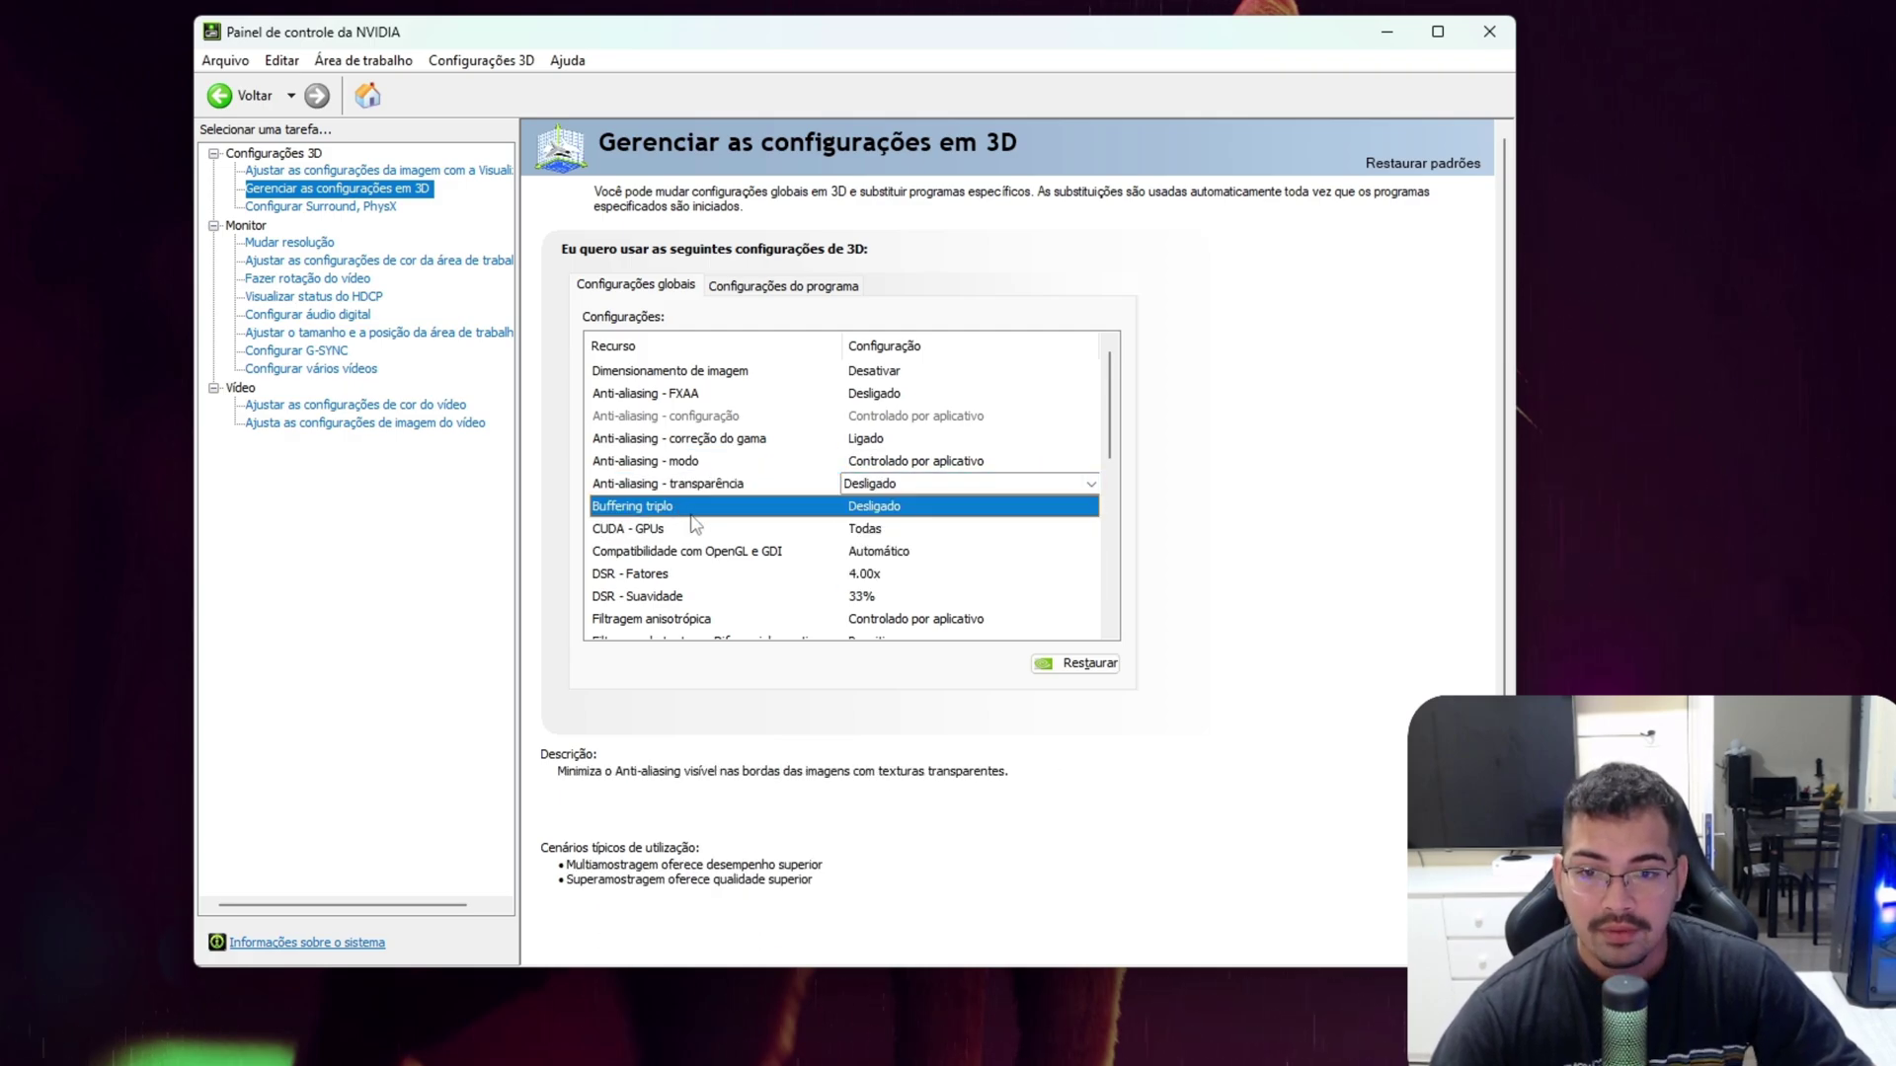
{"action": "left_click", "coordinate": [868, 505]}
{"action": "left_click", "coordinate": [869, 510]}
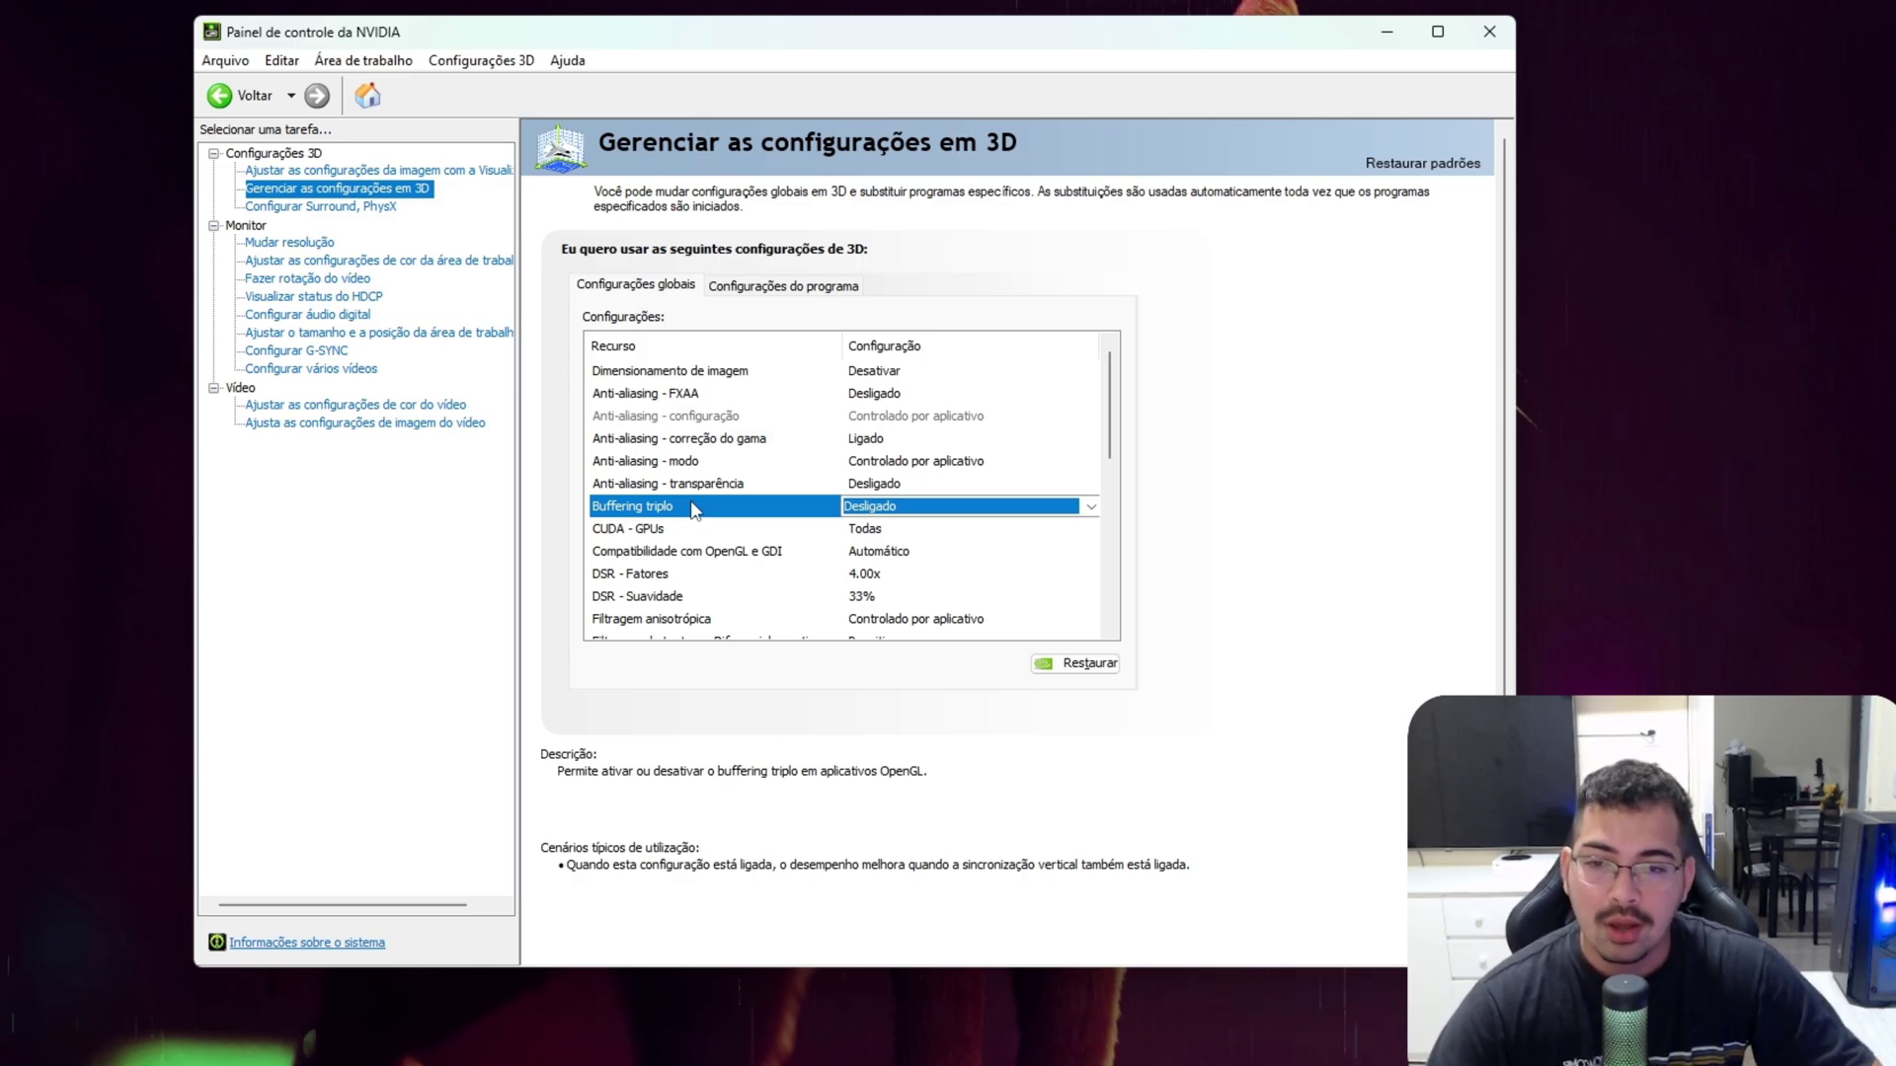
{"action": "left_click", "coordinate": [684, 531]}
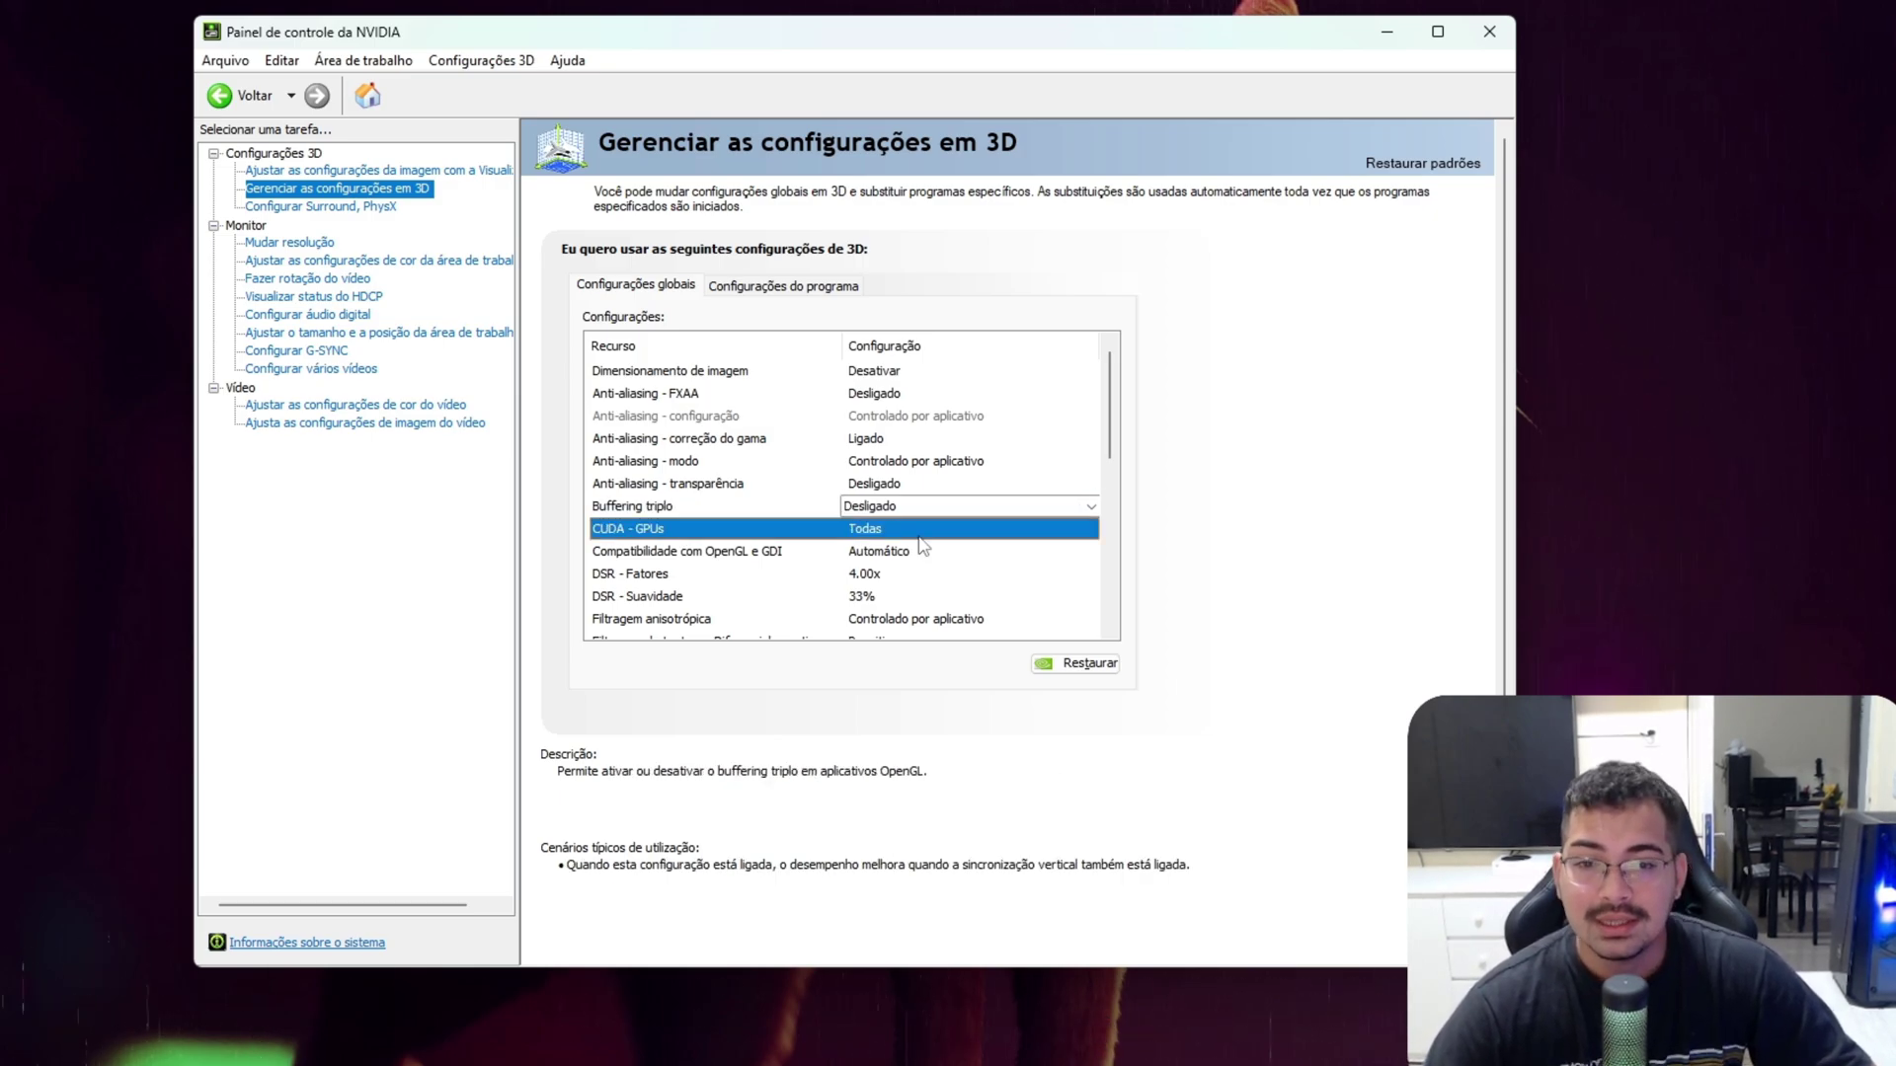
{"action": "left_click", "coordinate": [894, 530]}
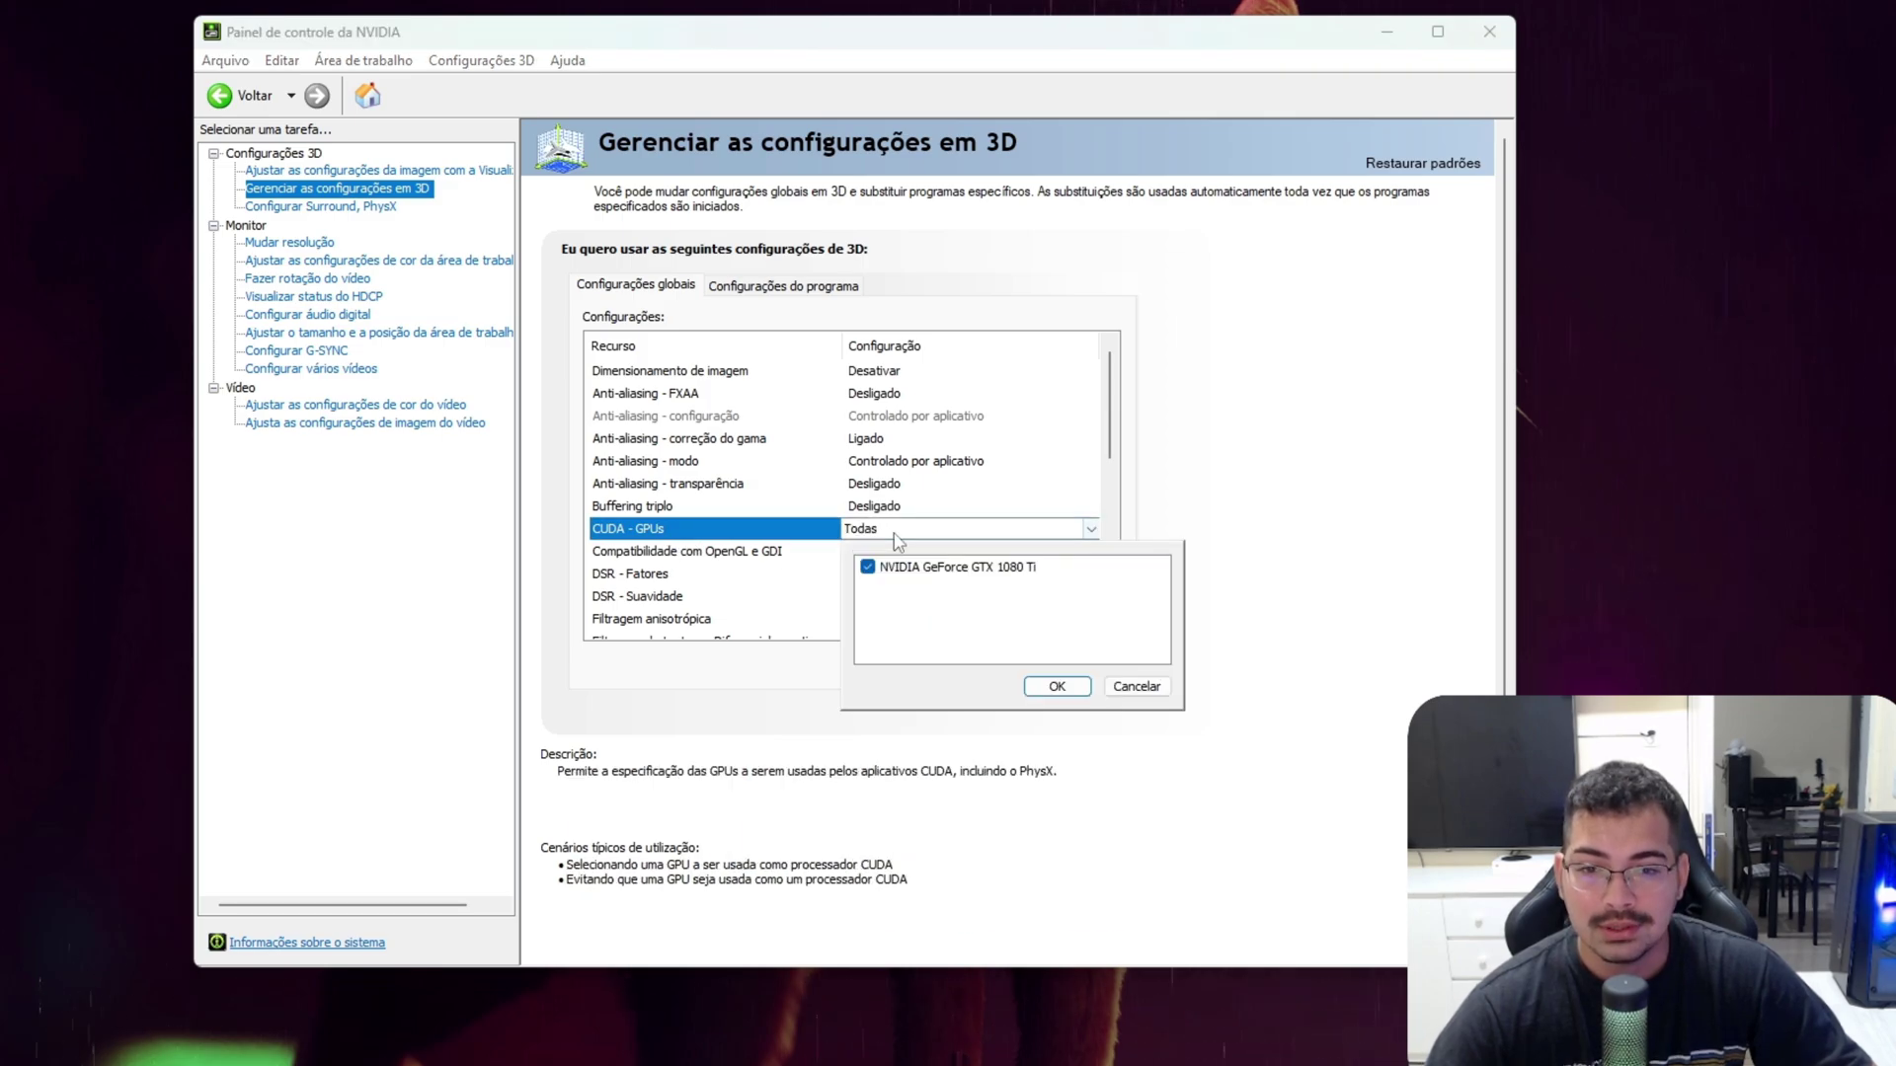
{"action": "left_click", "coordinate": [1057, 685]}
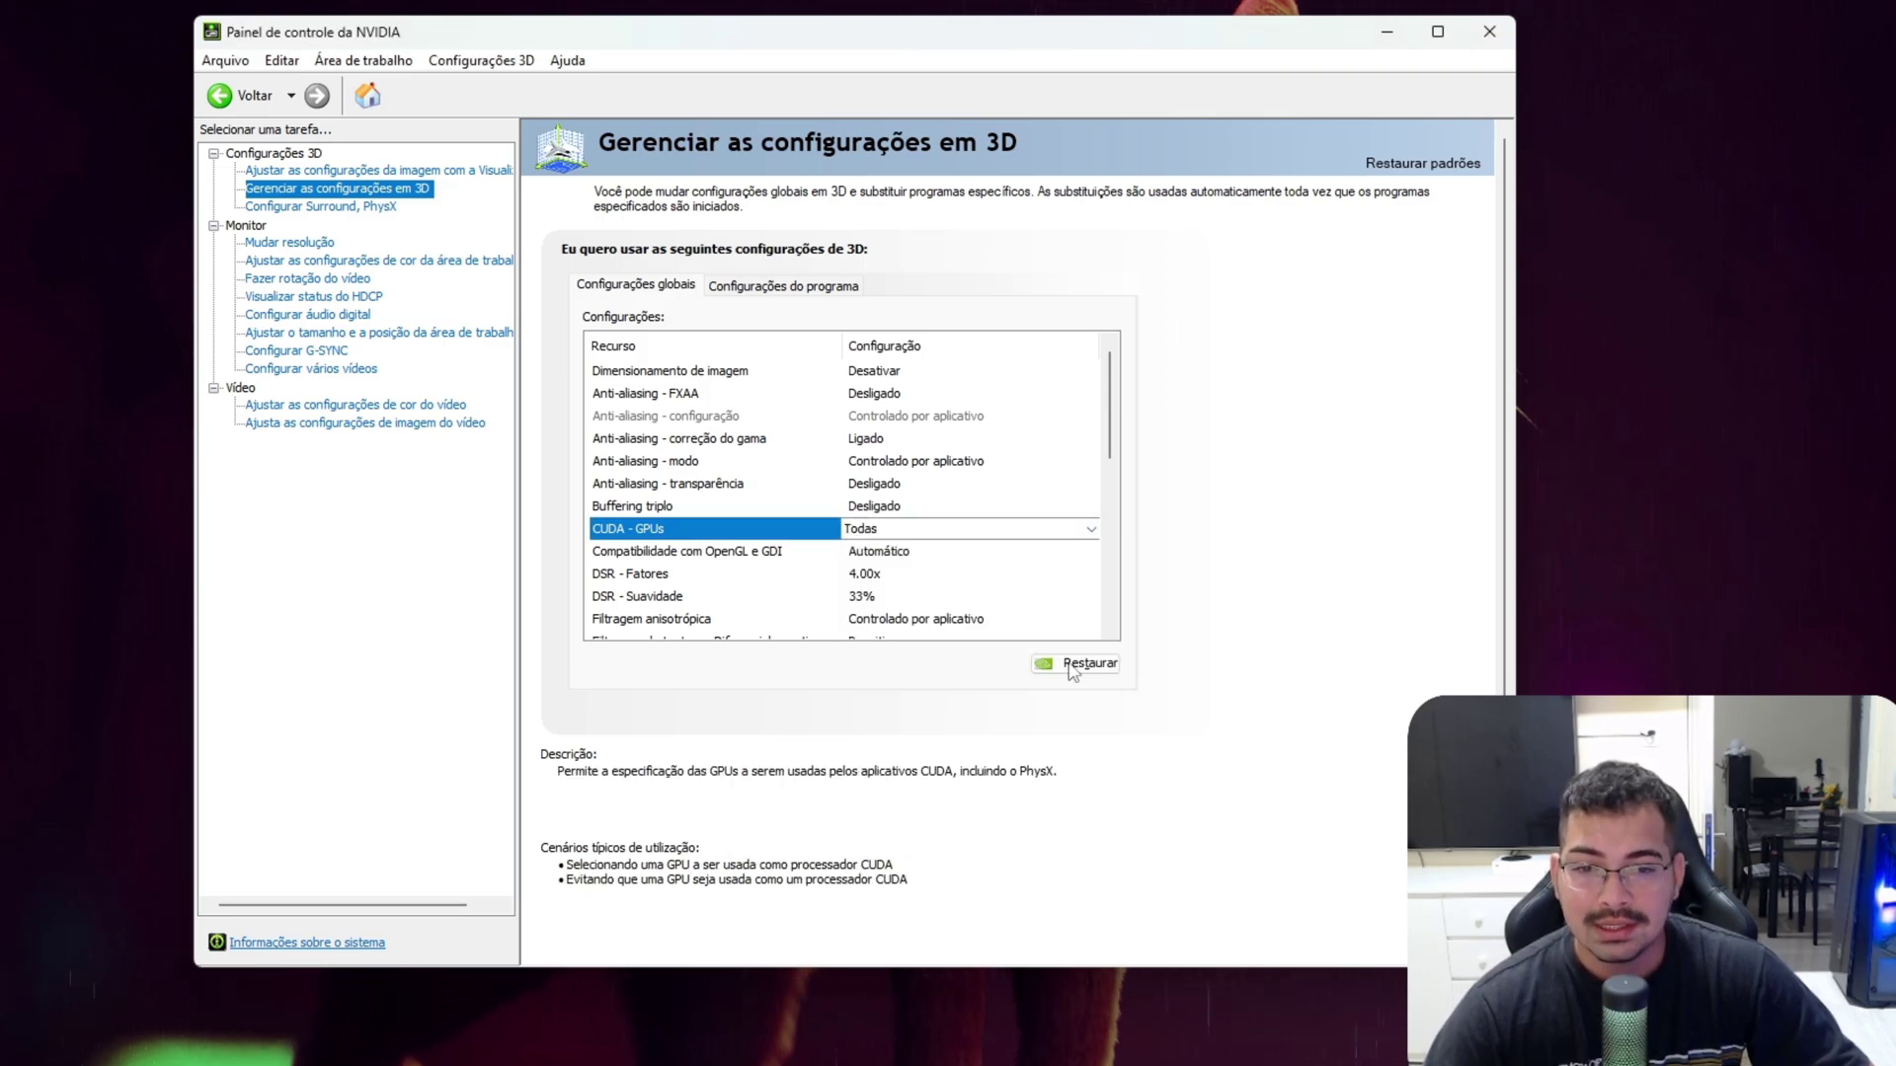
Step: Set Compatibilidade com OpenGL e GDI to Automático
{"action": "left_click", "coordinate": [677, 553]}
{"action": "left_click", "coordinate": [908, 551]}
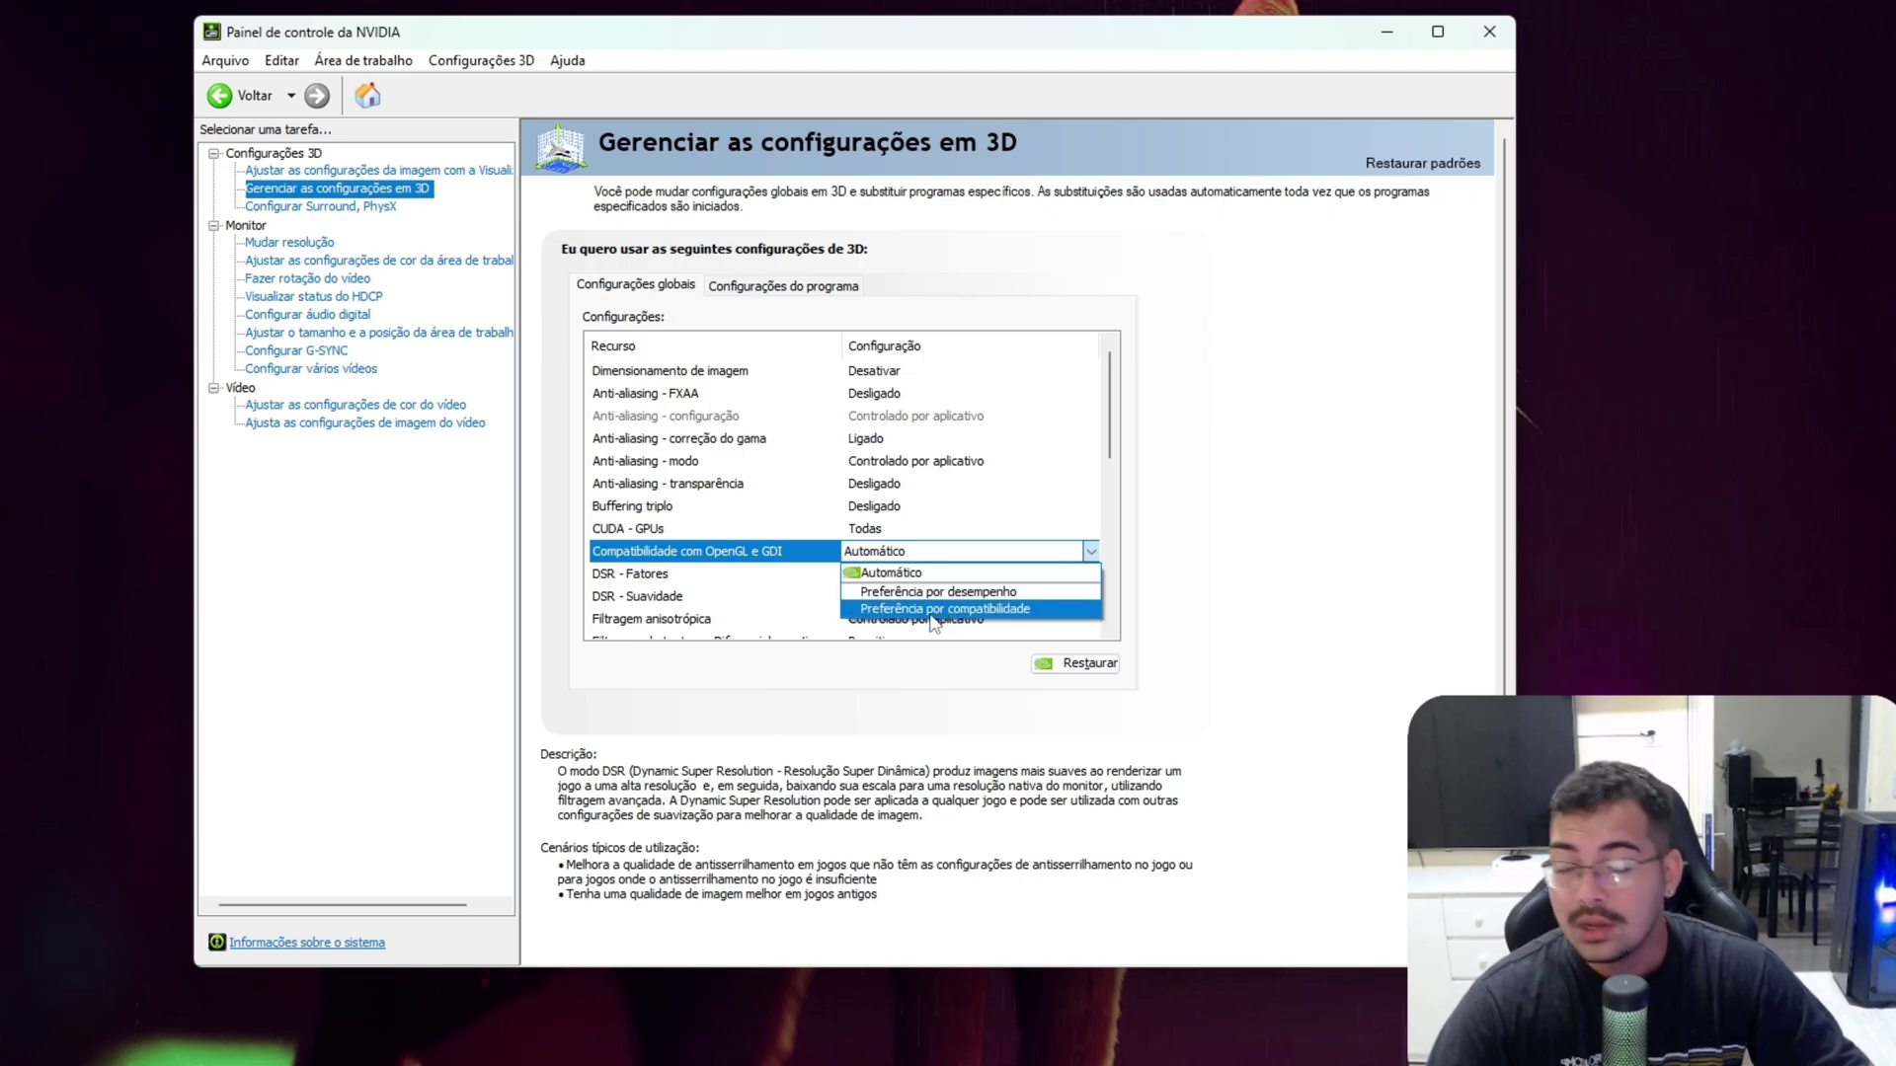
{"action": "left_click", "coordinate": [966, 569]}
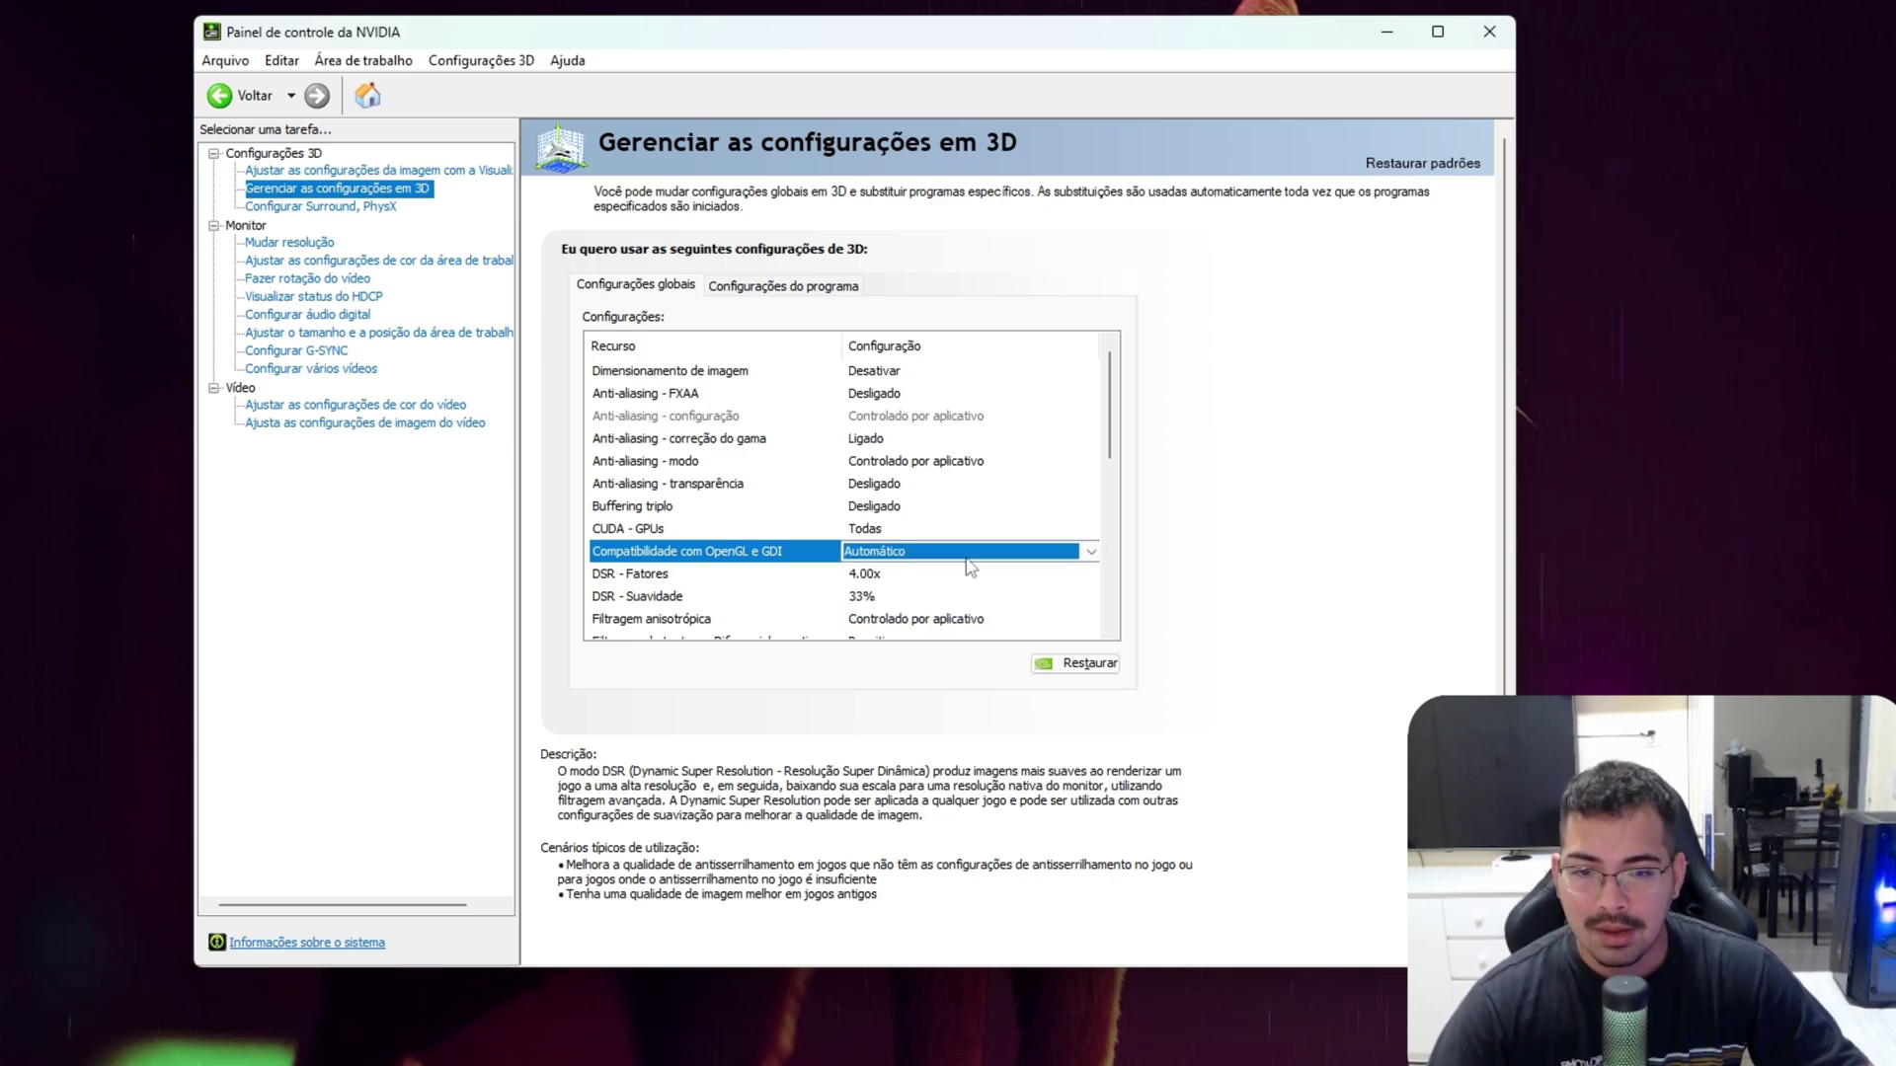
Step: Turn DSR - Fatores off by clearing the 4.00x scale factor and confirming the selection
{"action": "left_click", "coordinate": [856, 575]}
{"action": "left_click", "coordinate": [856, 576]}
{"action": "scroll", "coordinate": [903, 646], "scroll_direction": "down", "scroll_amount": 1}
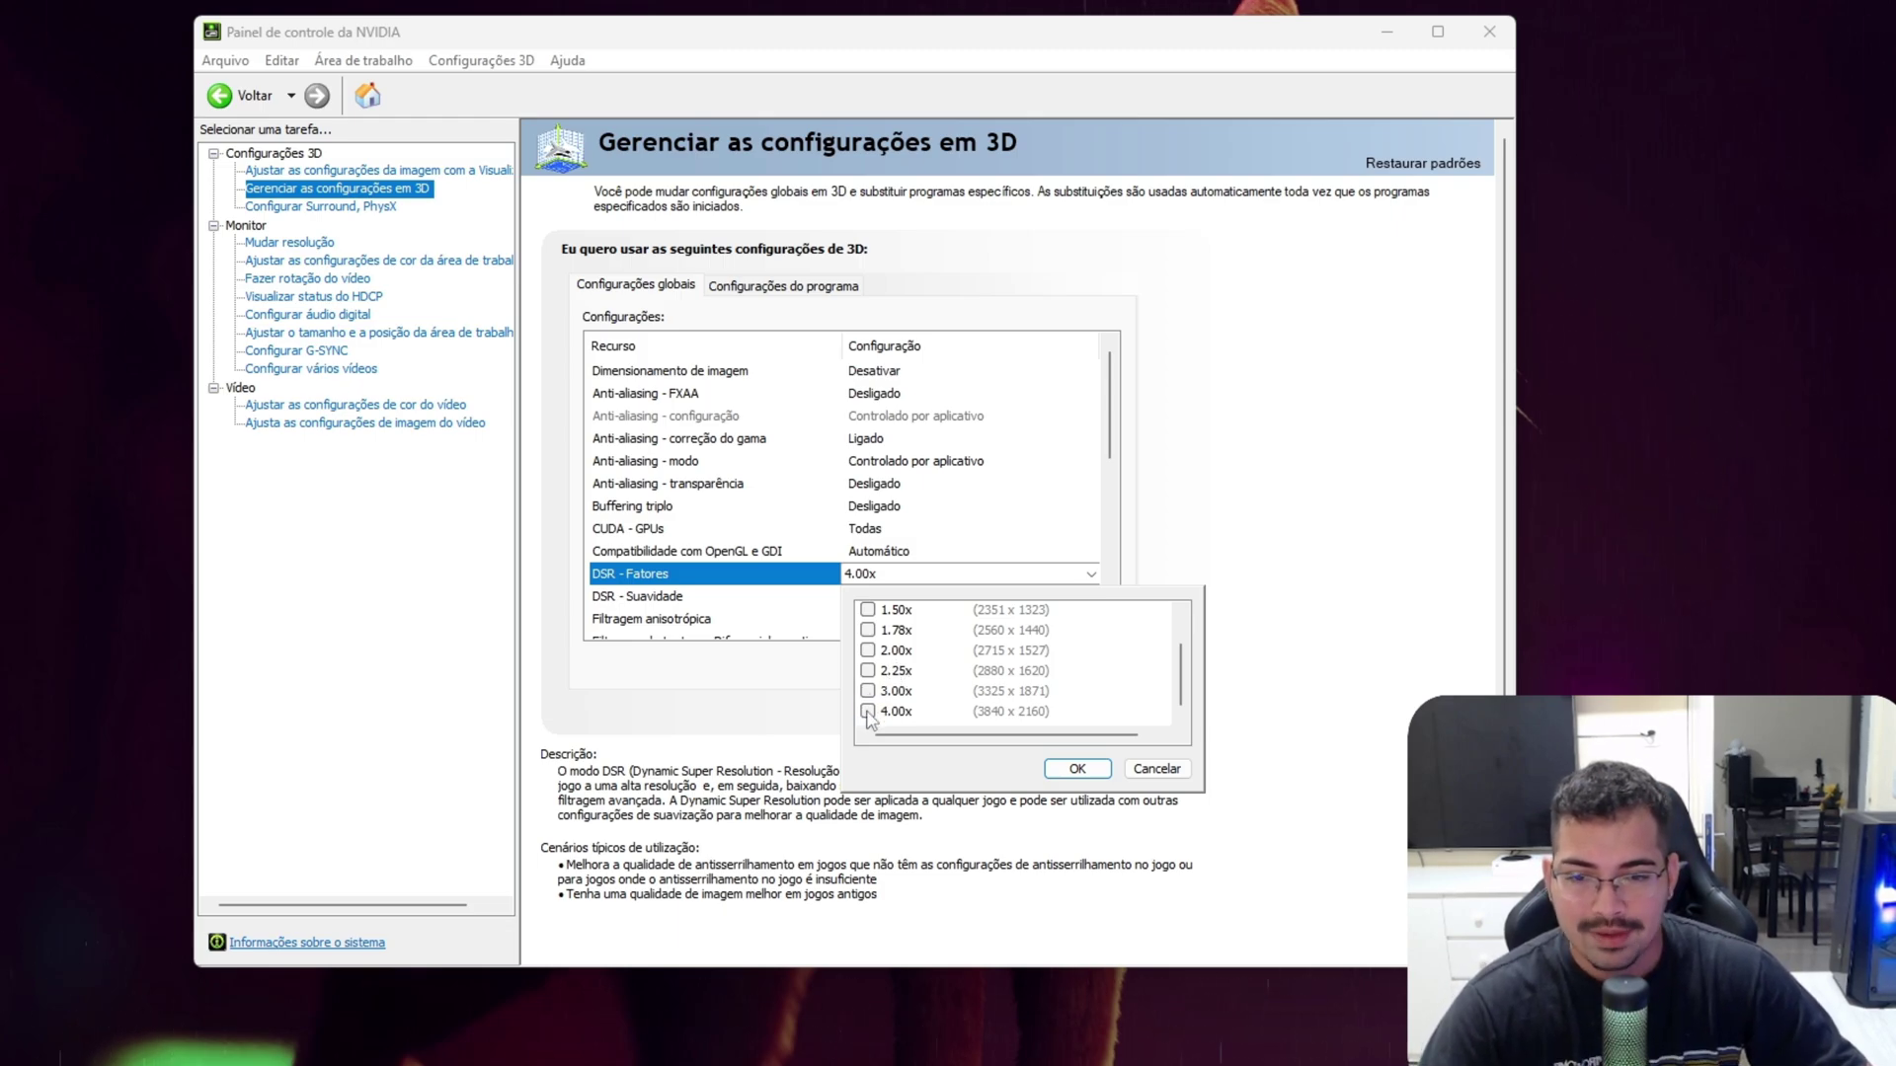
{"action": "scroll", "coordinate": [909, 696], "scroll_direction": "up", "scroll_amount": 1}
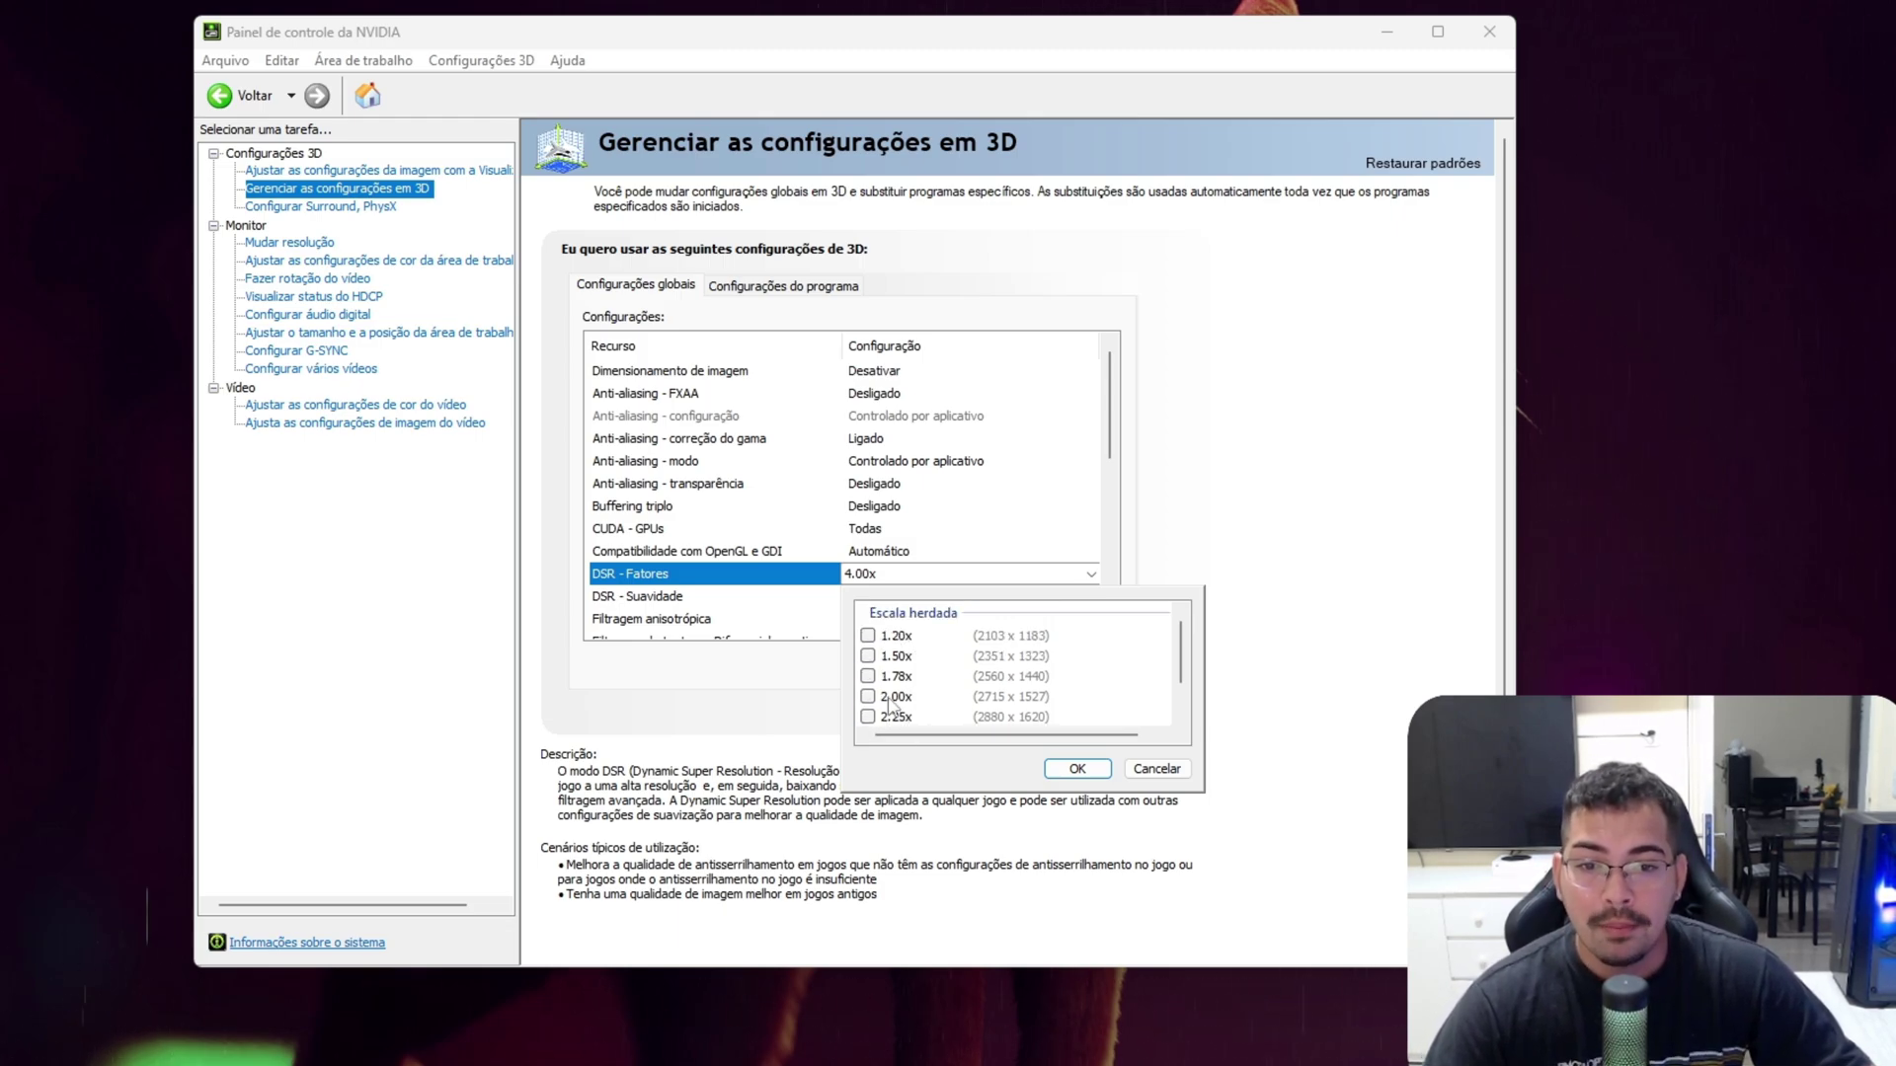
{"action": "scroll", "coordinate": [888, 701], "scroll_direction": "down", "scroll_amount": 1}
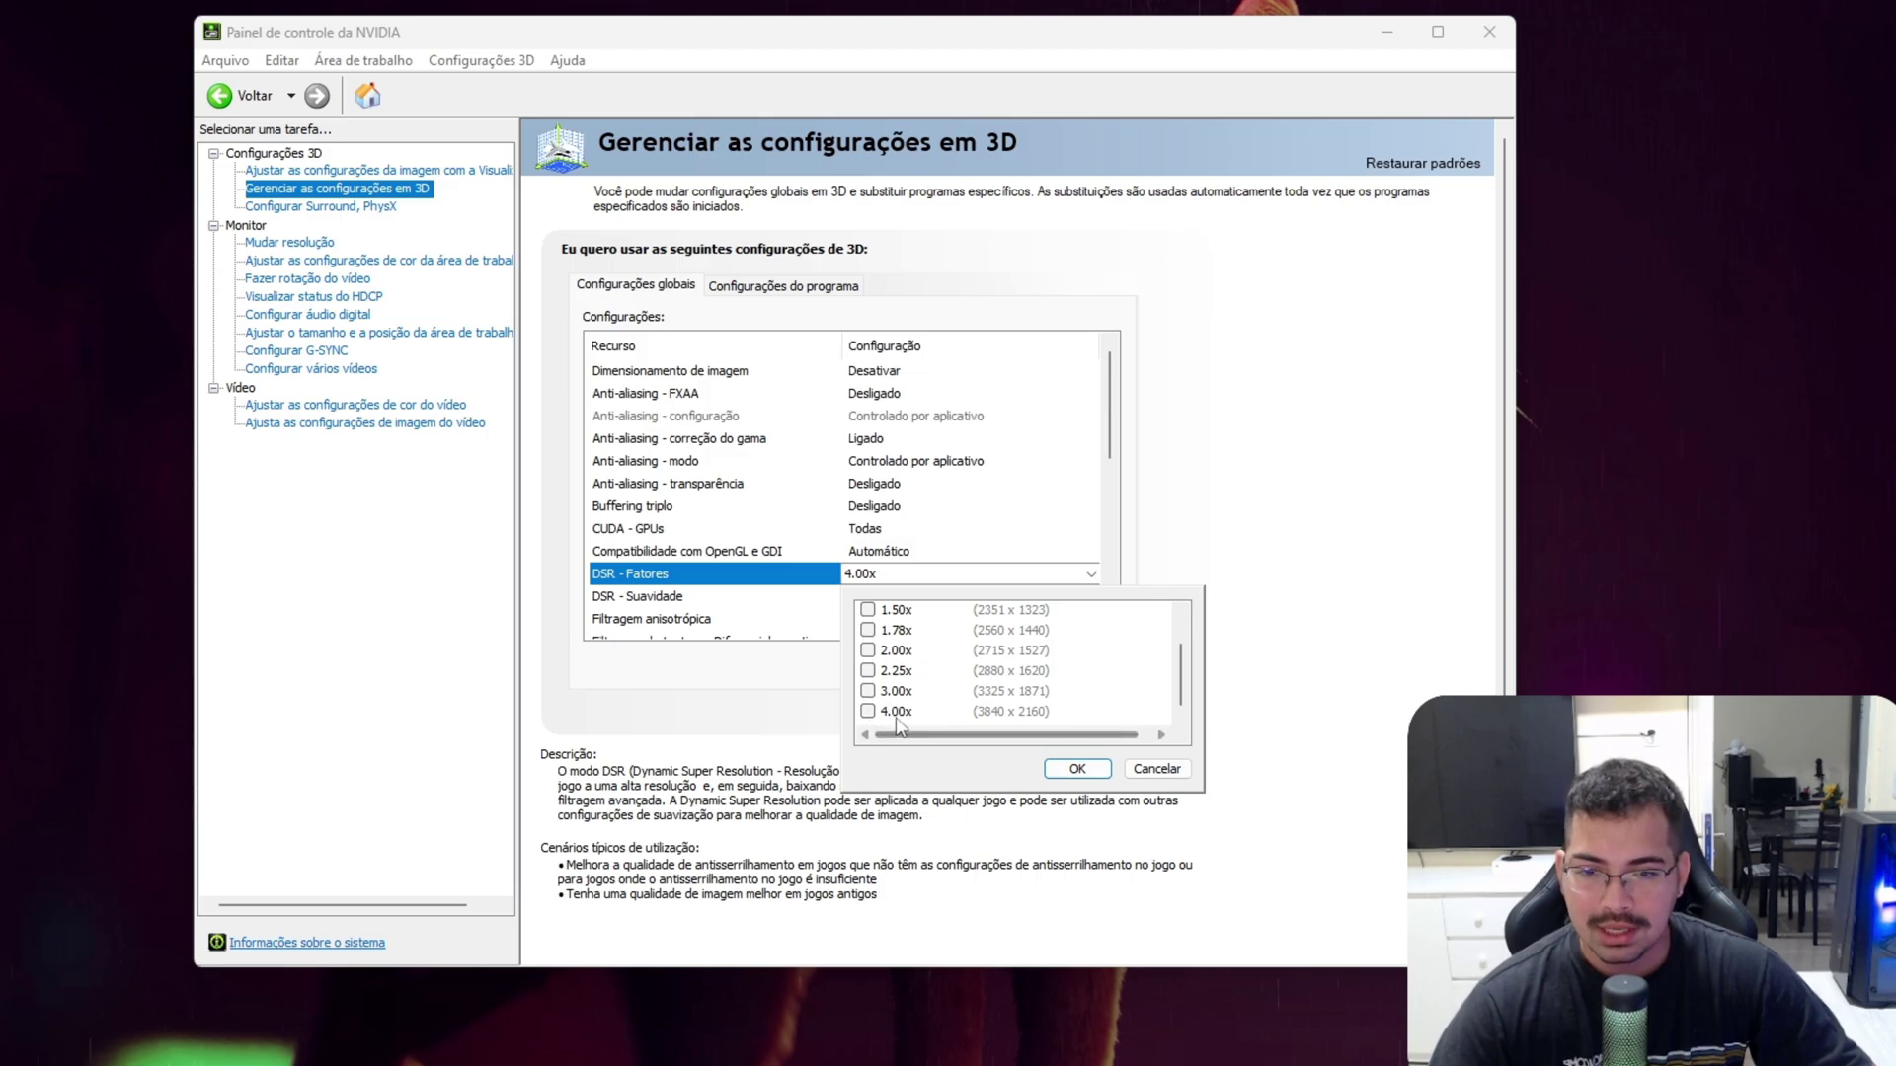
{"action": "scroll", "coordinate": [918, 716], "scroll_direction": "up", "scroll_amount": 1}
{"action": "scroll", "coordinate": [943, 666], "scroll_direction": "down", "scroll_amount": 1}
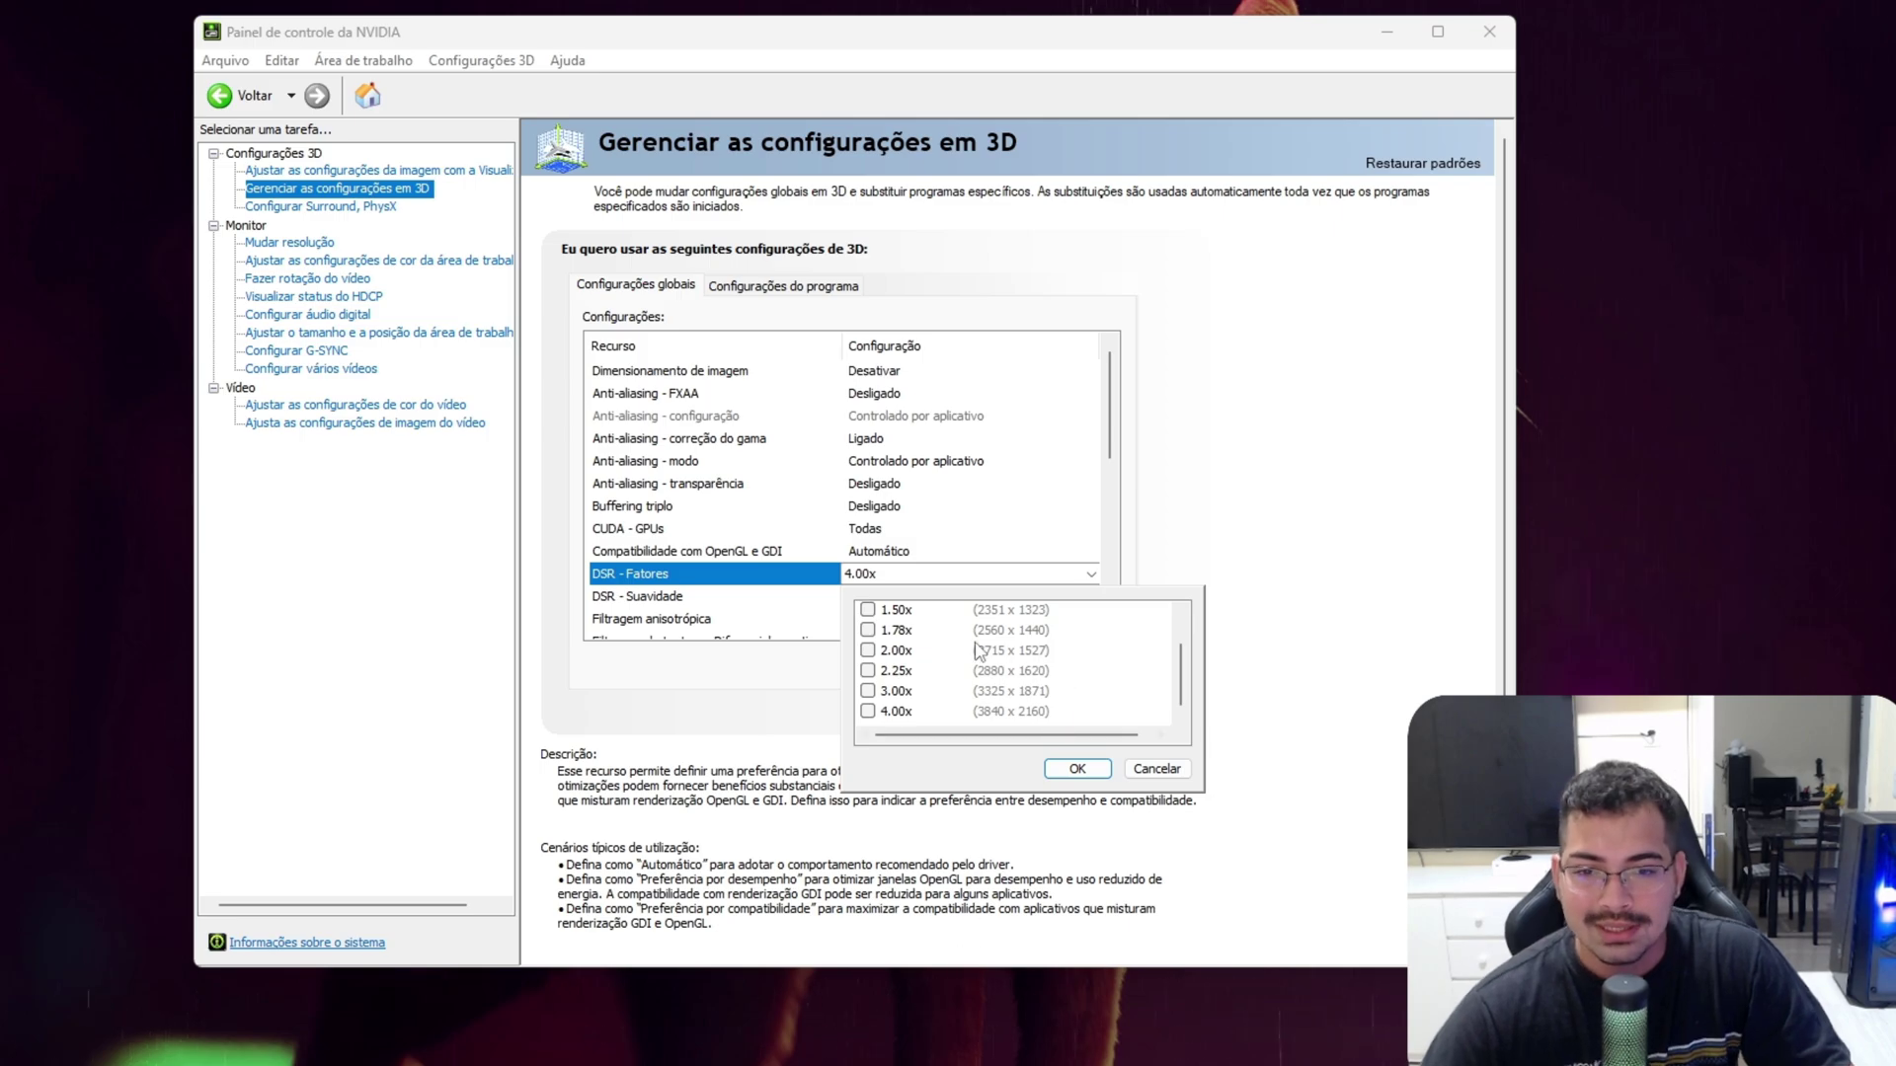
{"action": "left_click", "coordinate": [900, 575]}
{"action": "left_click", "coordinate": [902, 573]}
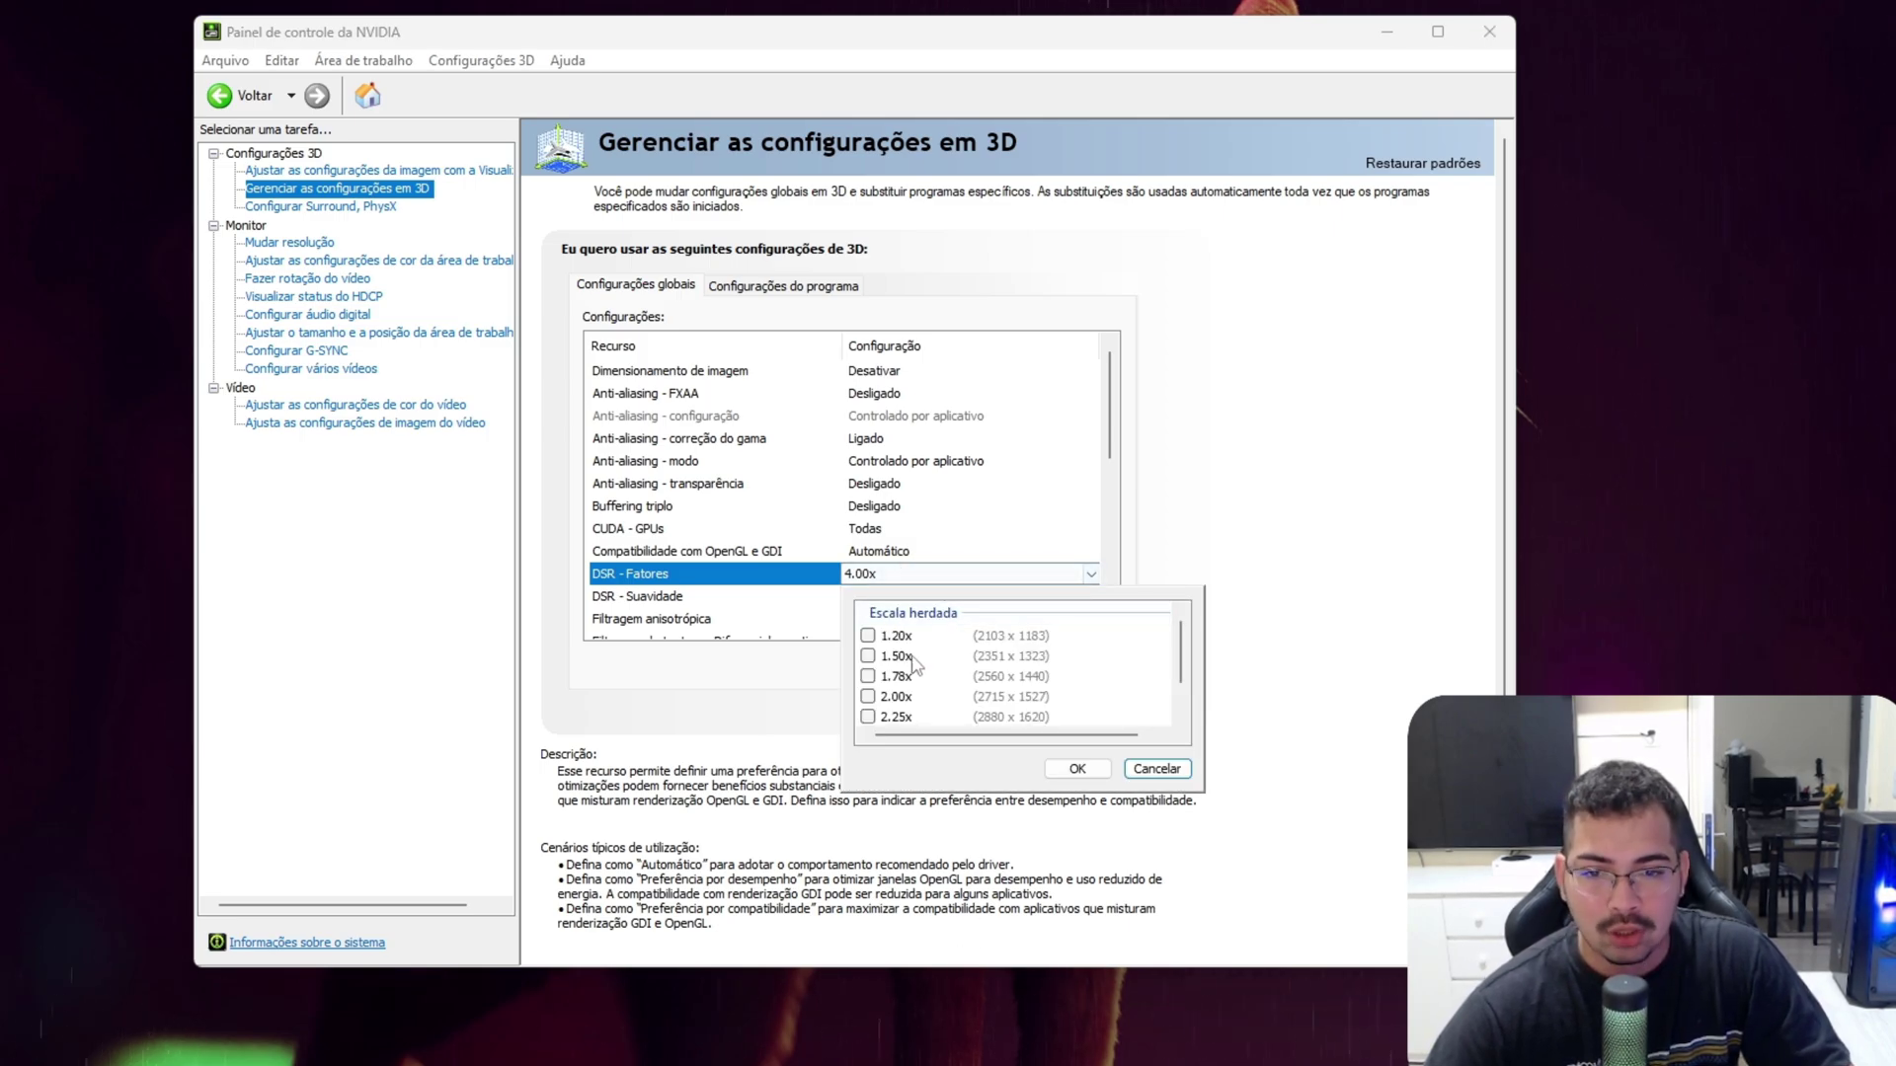
{"action": "left_click", "coordinate": [868, 711]}
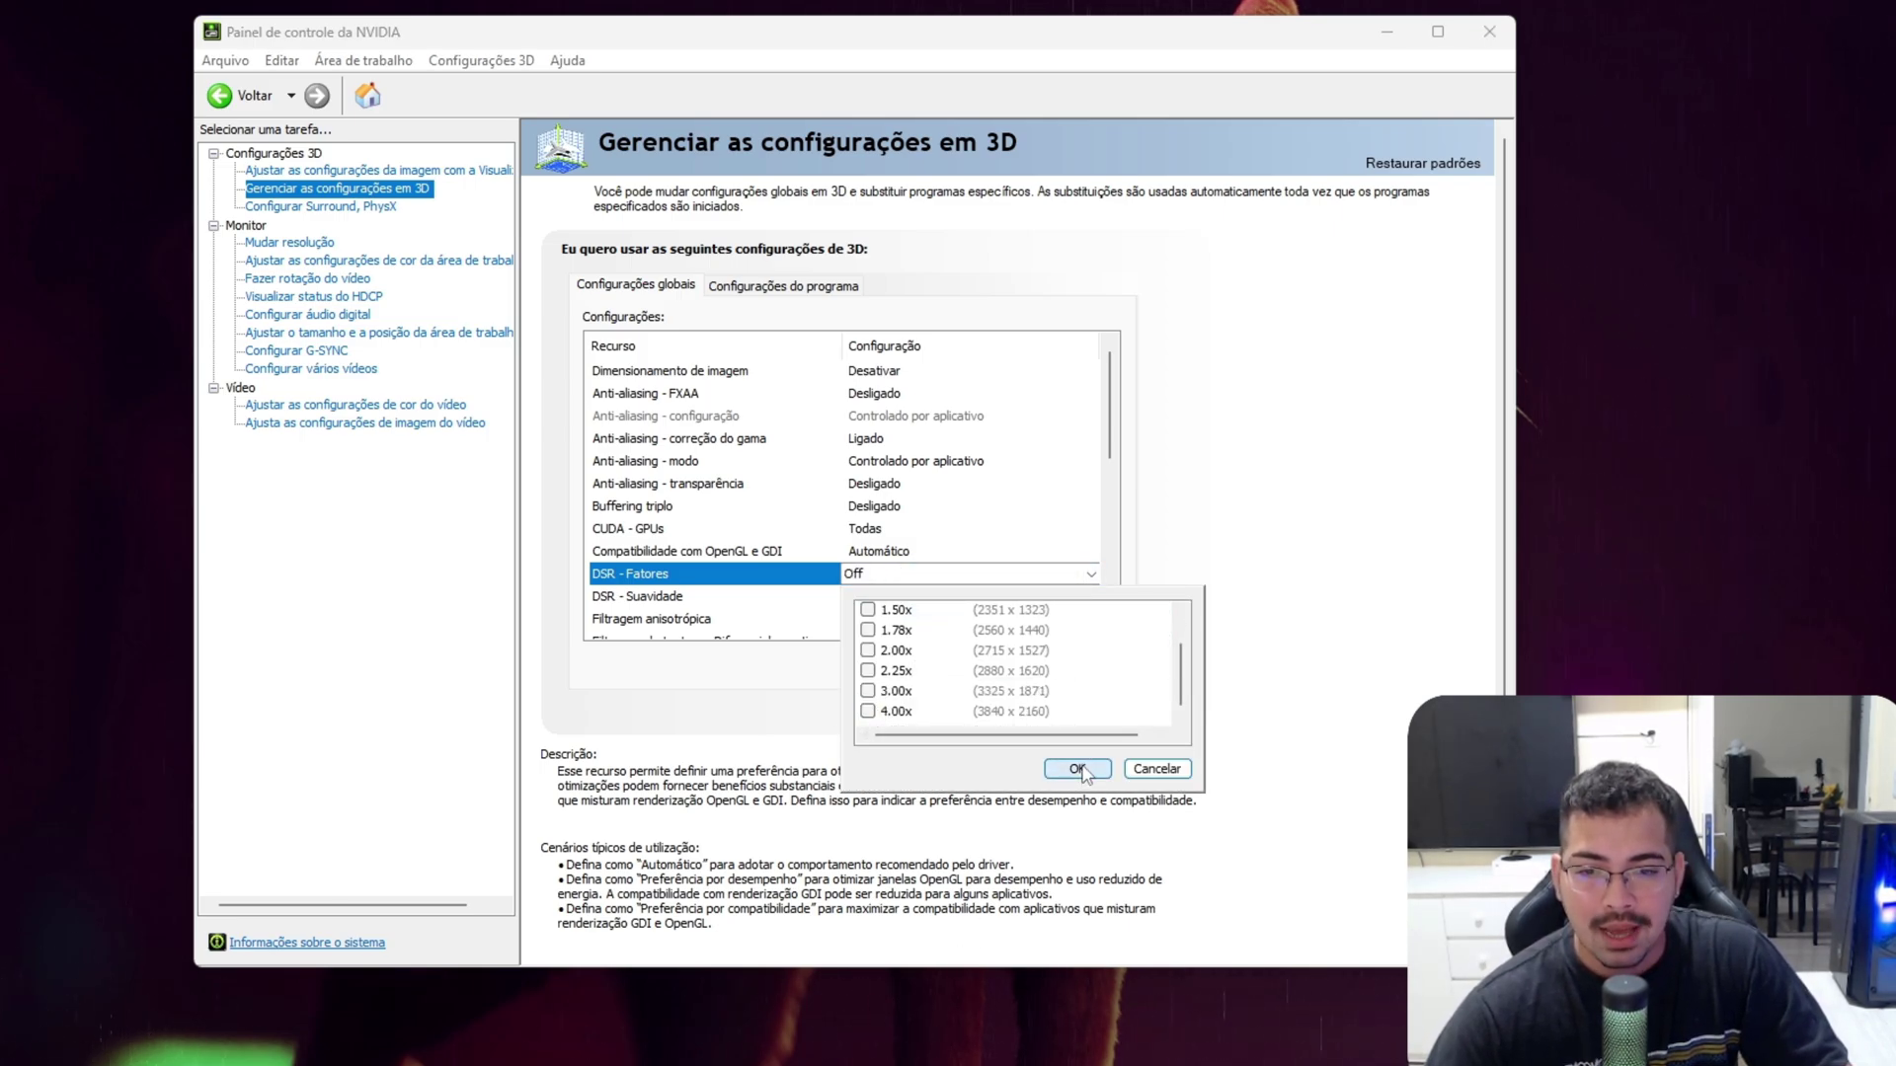
{"action": "left_click", "coordinate": [1078, 768]}
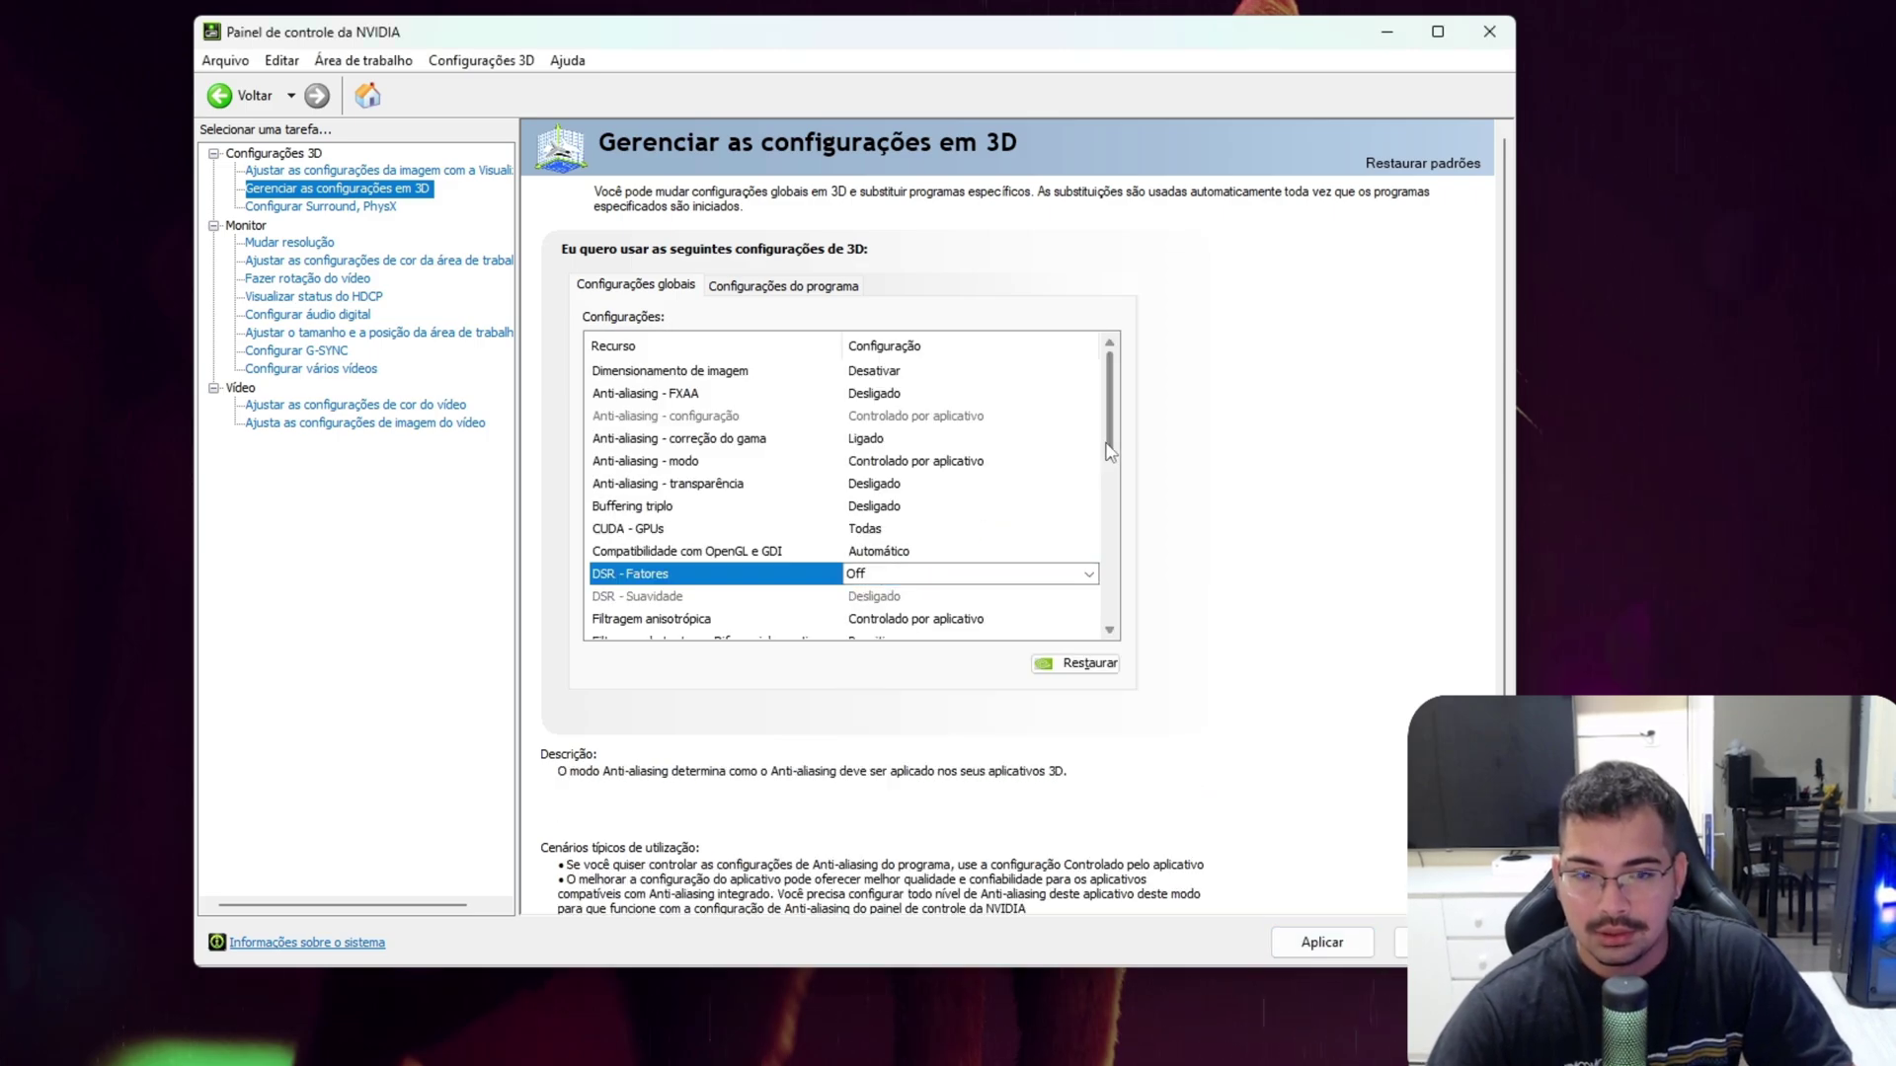
Step: Set Filtragem anisotrópica to Desligado in the global settings
{"action": "scroll", "coordinate": [988, 514], "scroll_direction": "down", "scroll_amount": 2}
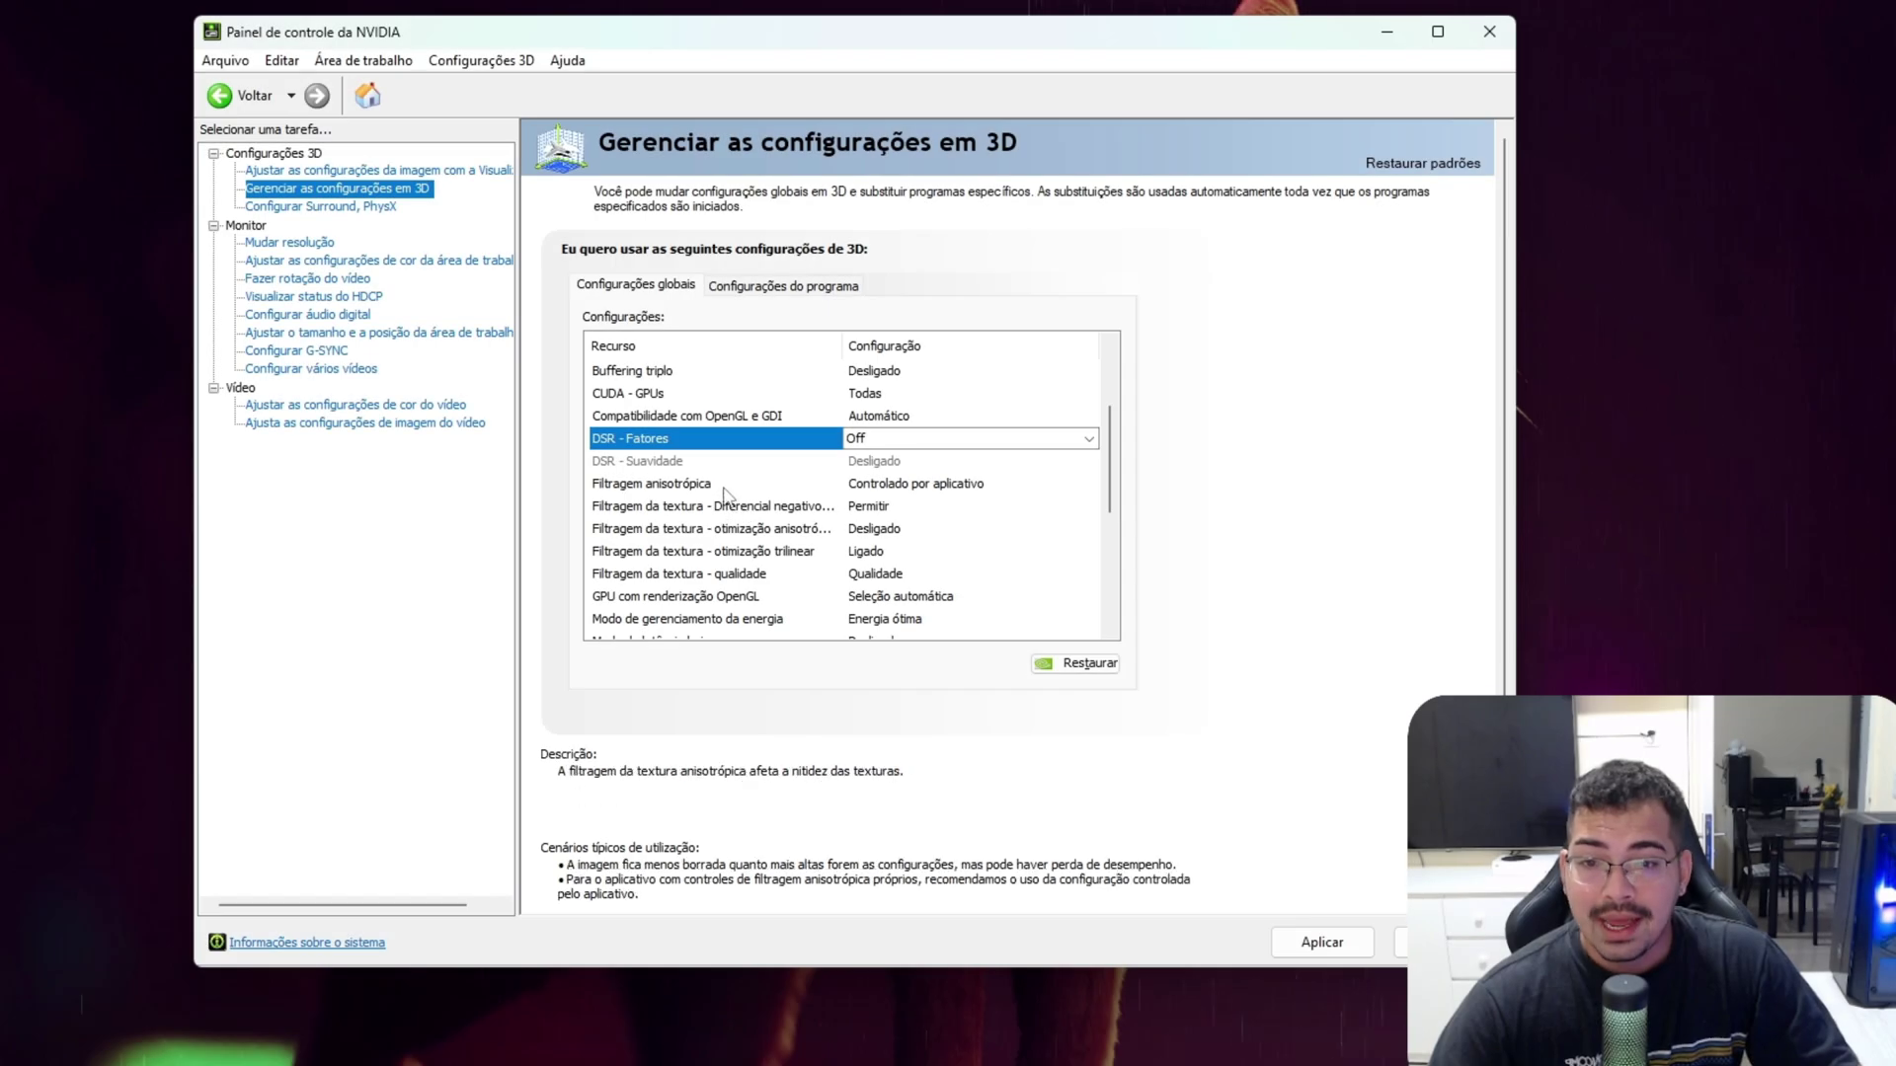
{"action": "left_click", "coordinate": [861, 488]}
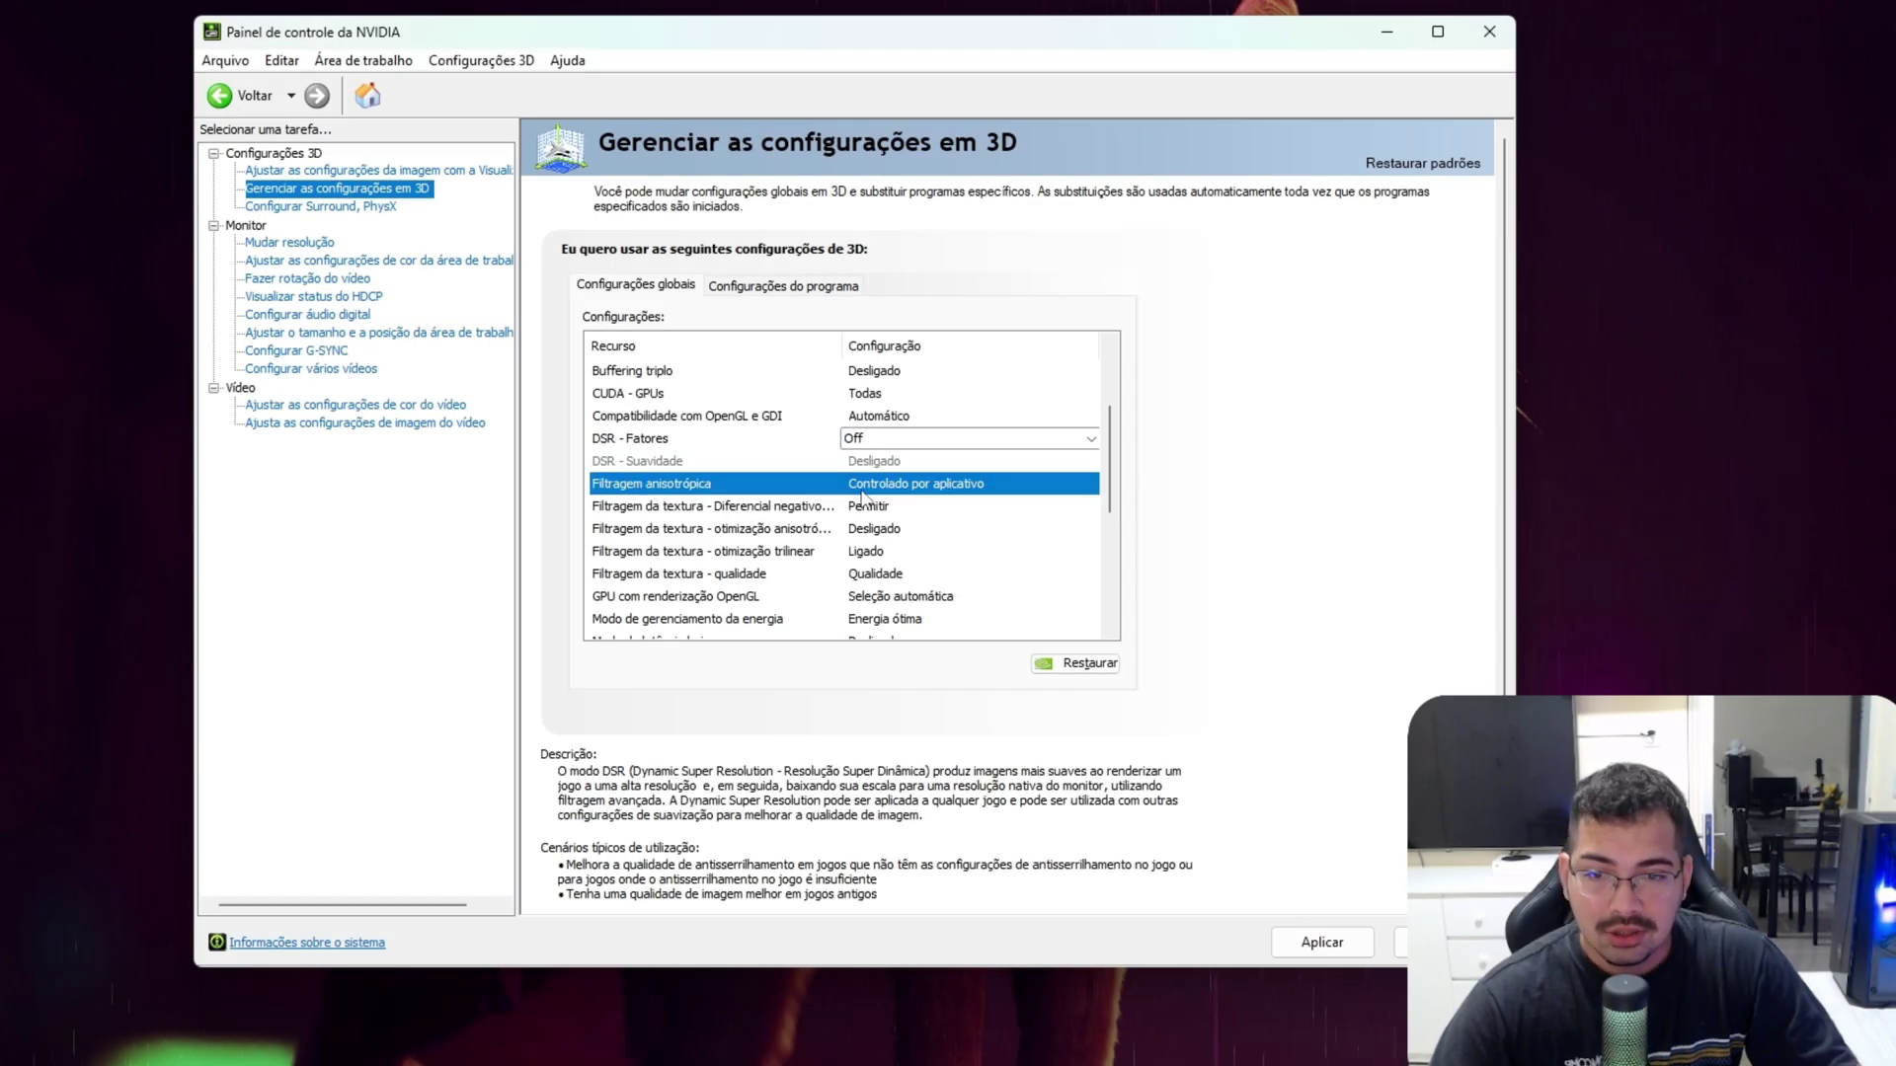
{"action": "left_click", "coordinate": [933, 489]}
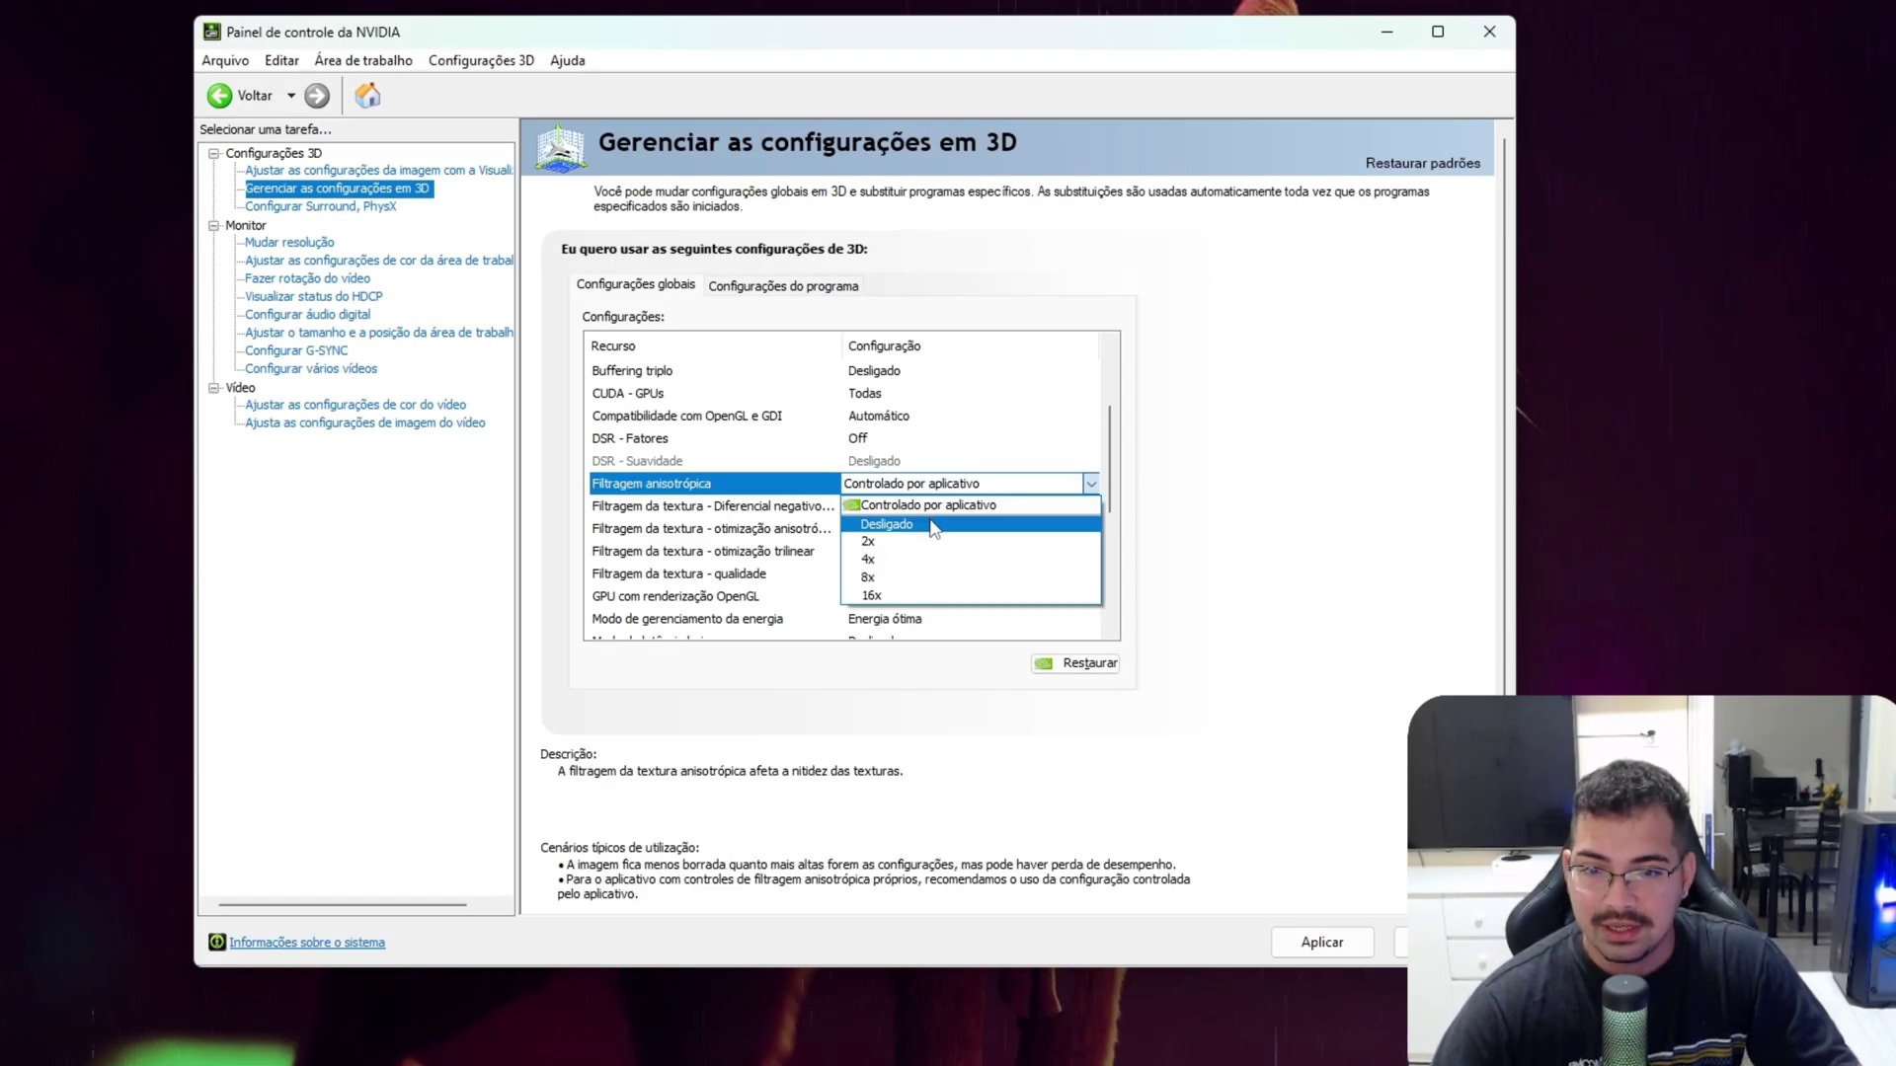
{"action": "left_click", "coordinate": [1162, 795]}
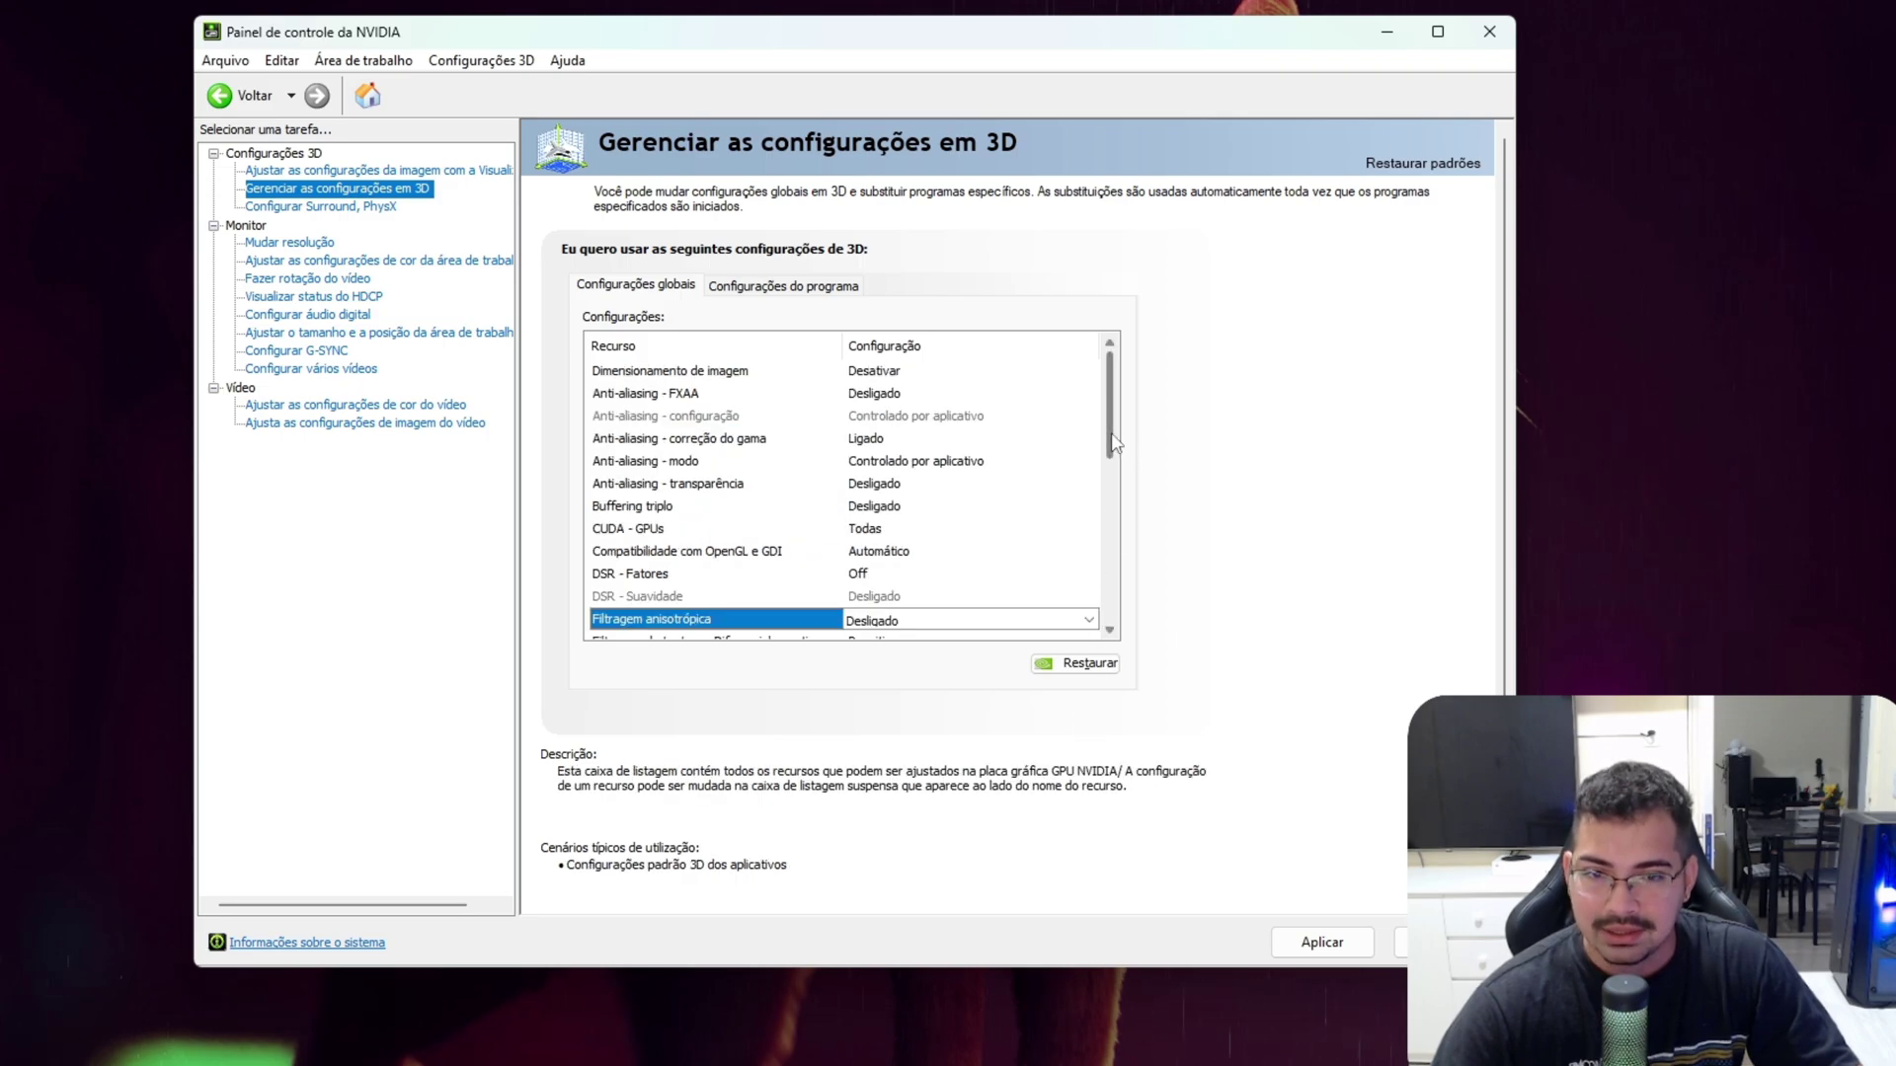
Step: Switch Filtragem anisotrópica to Controlado por aplicativo and back to Desligado
{"action": "scroll", "coordinate": [1113, 494], "scroll_direction": "down", "scroll_amount": 3}
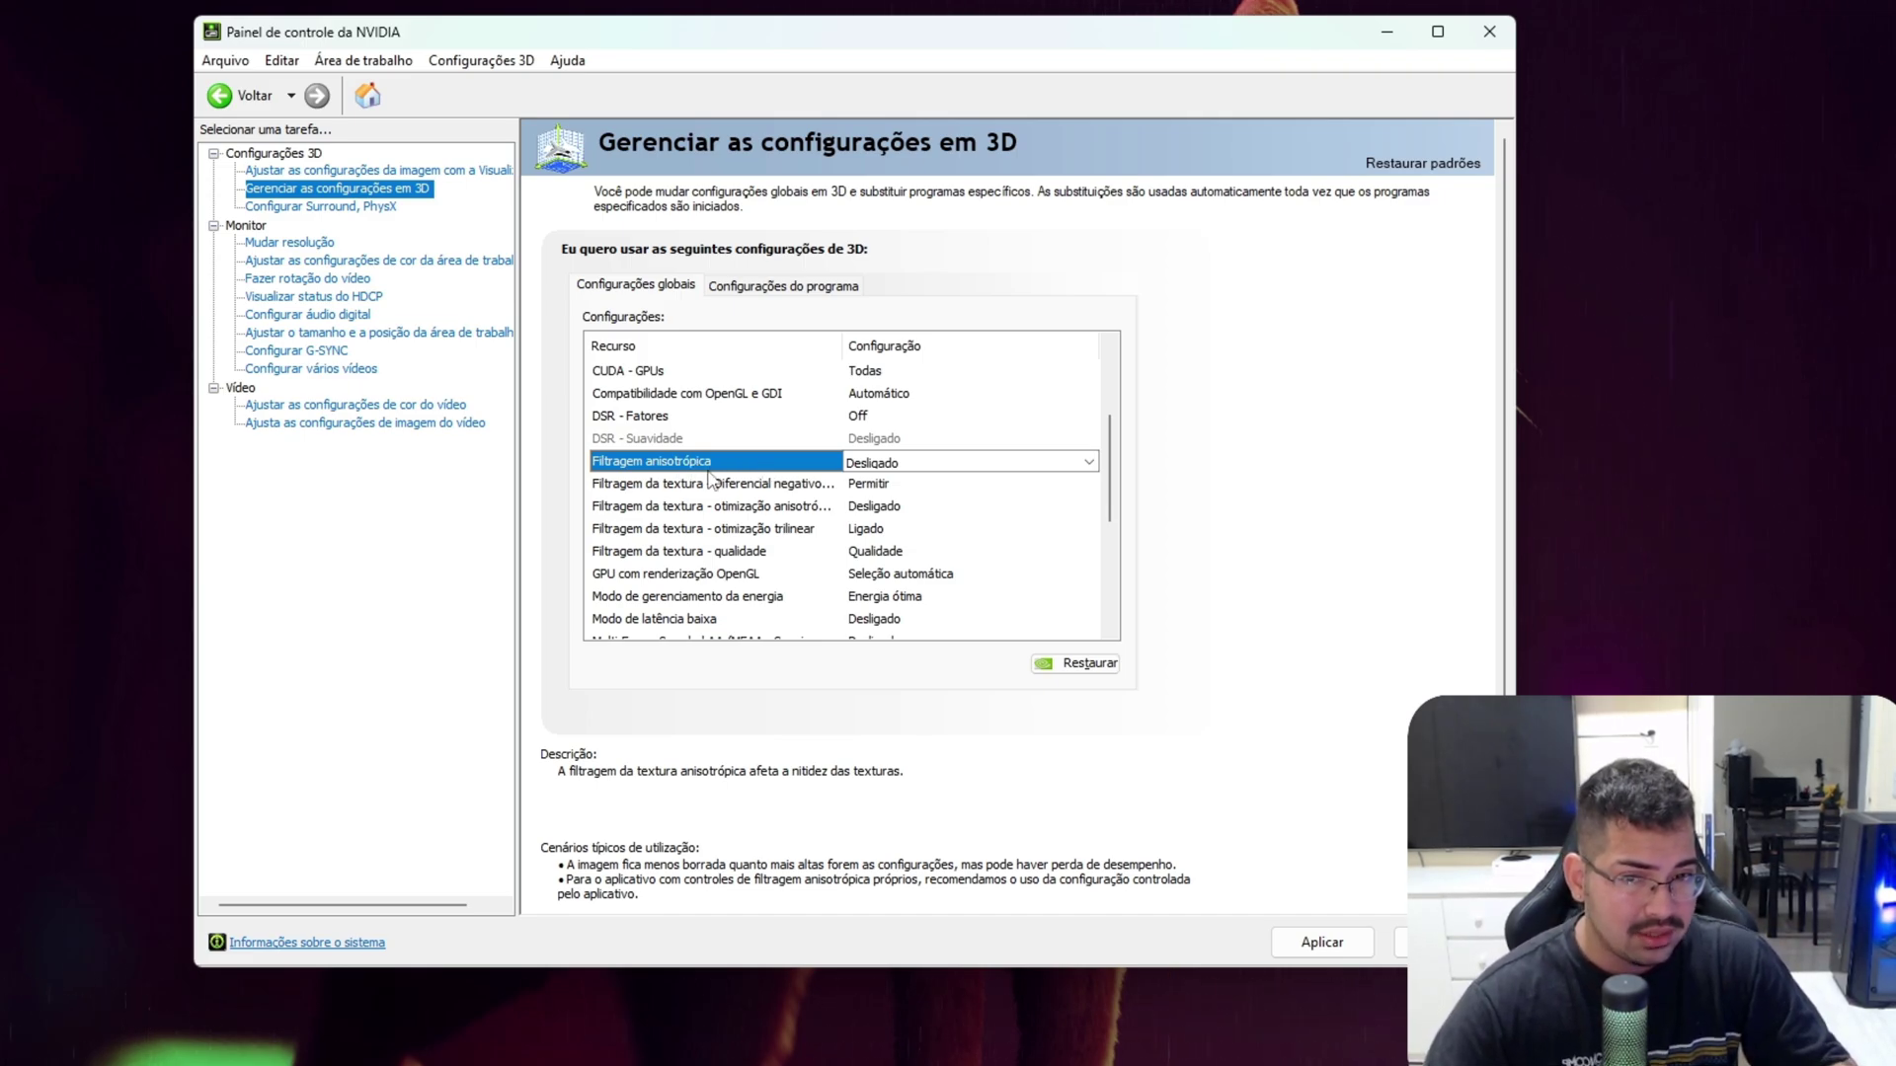
{"action": "left_click", "coordinate": [853, 463]}
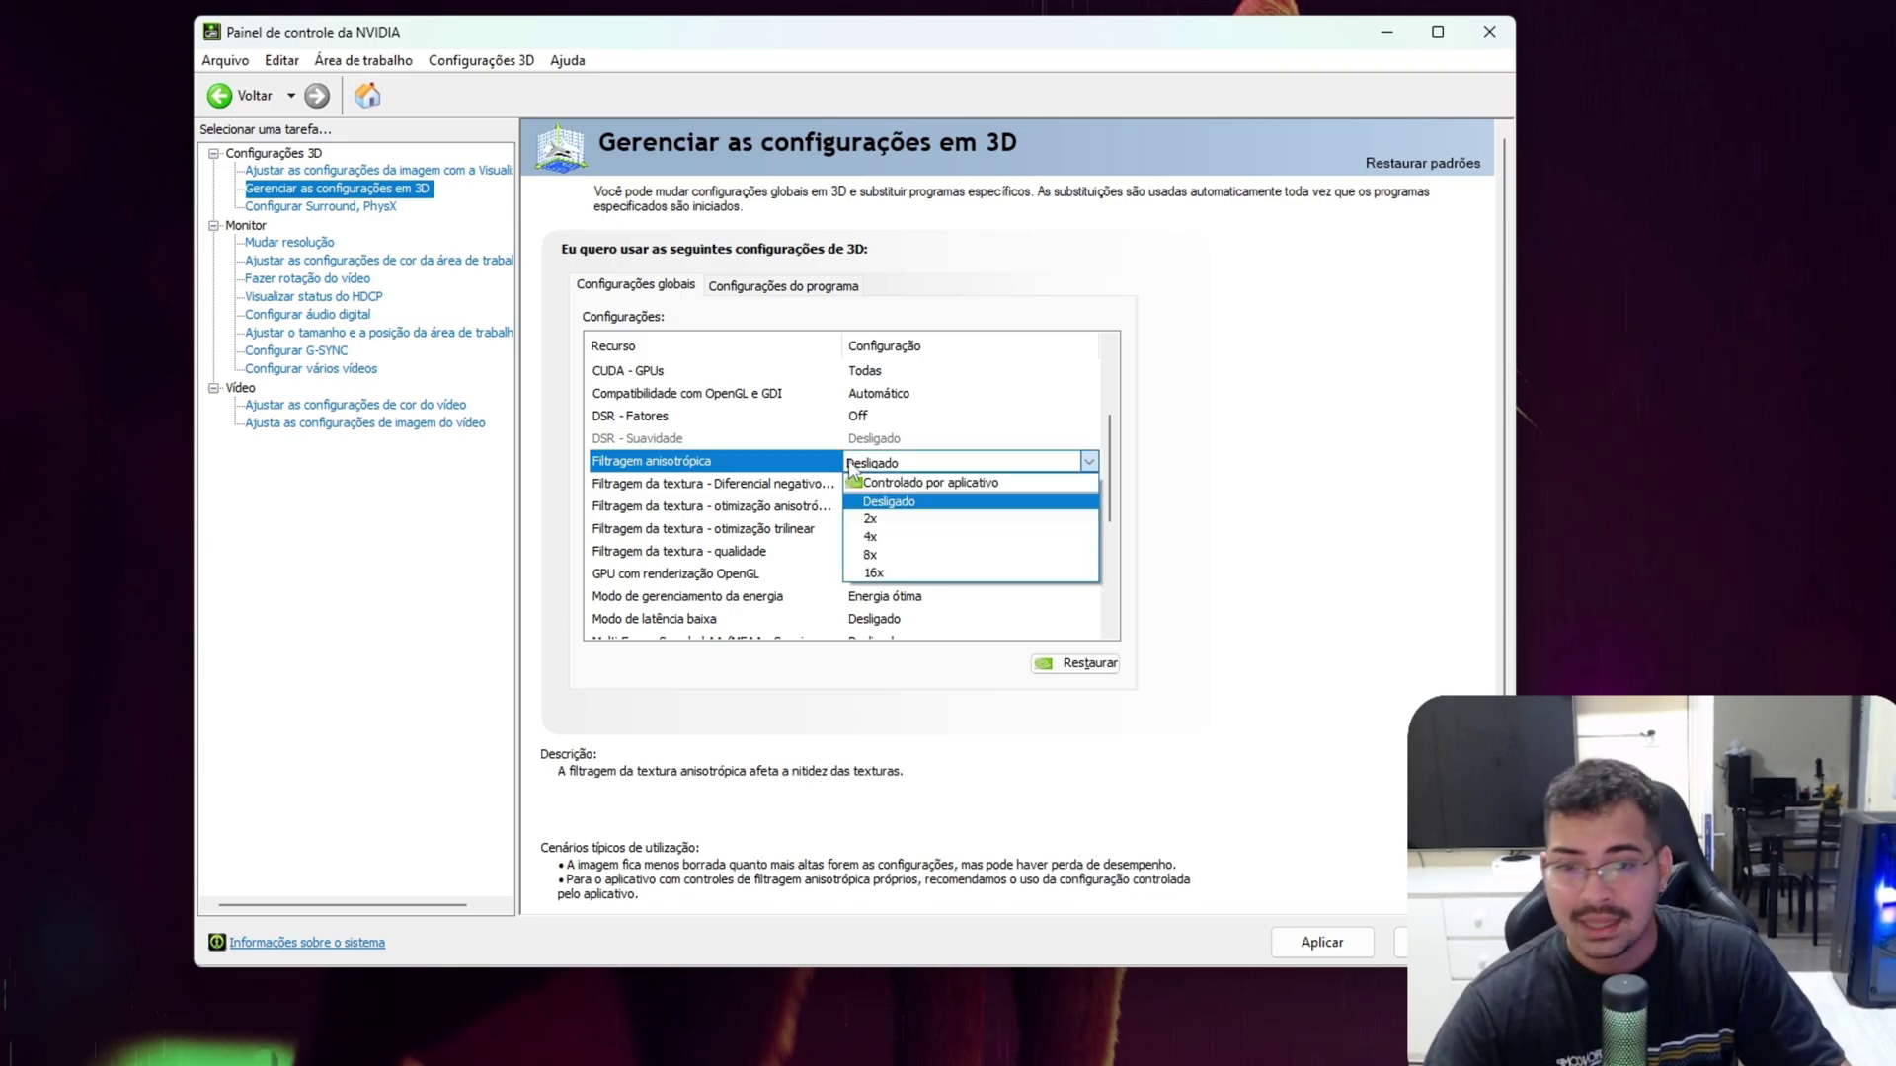
{"action": "left_click", "coordinate": [879, 484]}
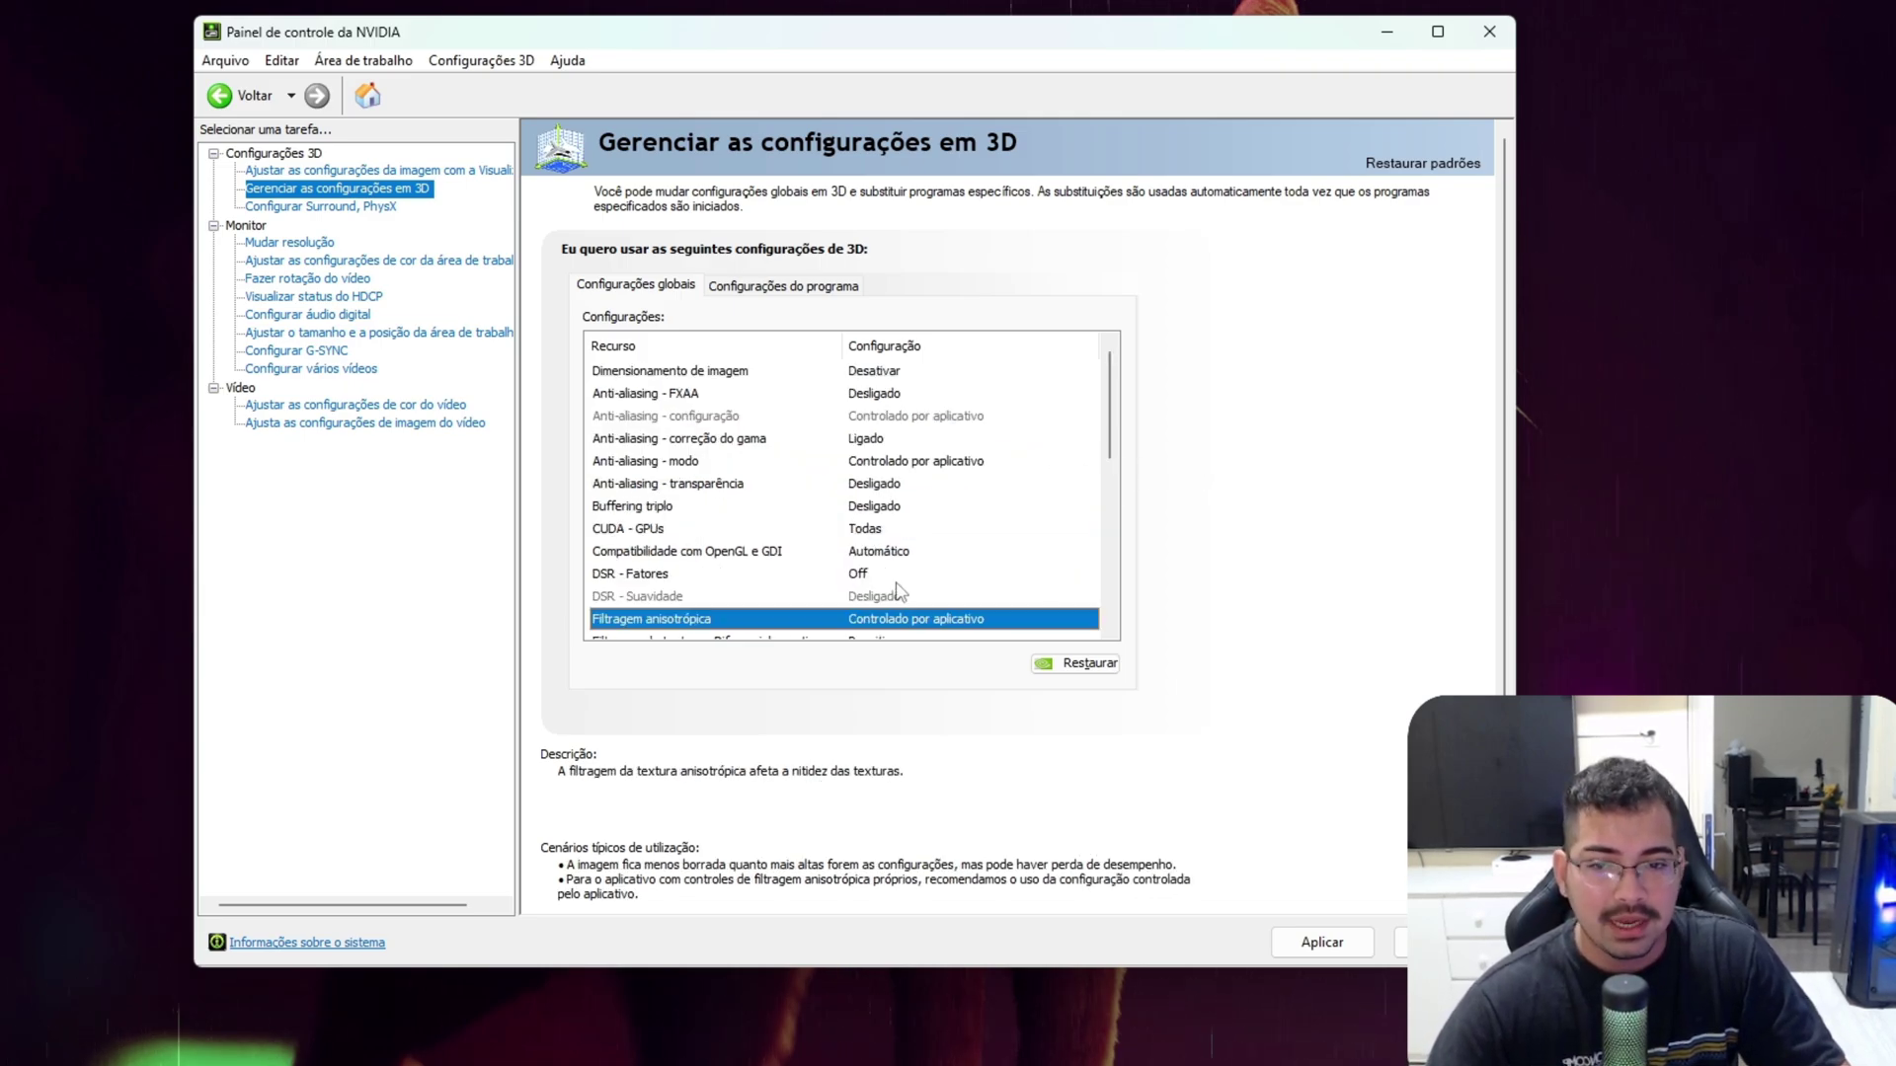
{"action": "left_click", "coordinate": [968, 438]}
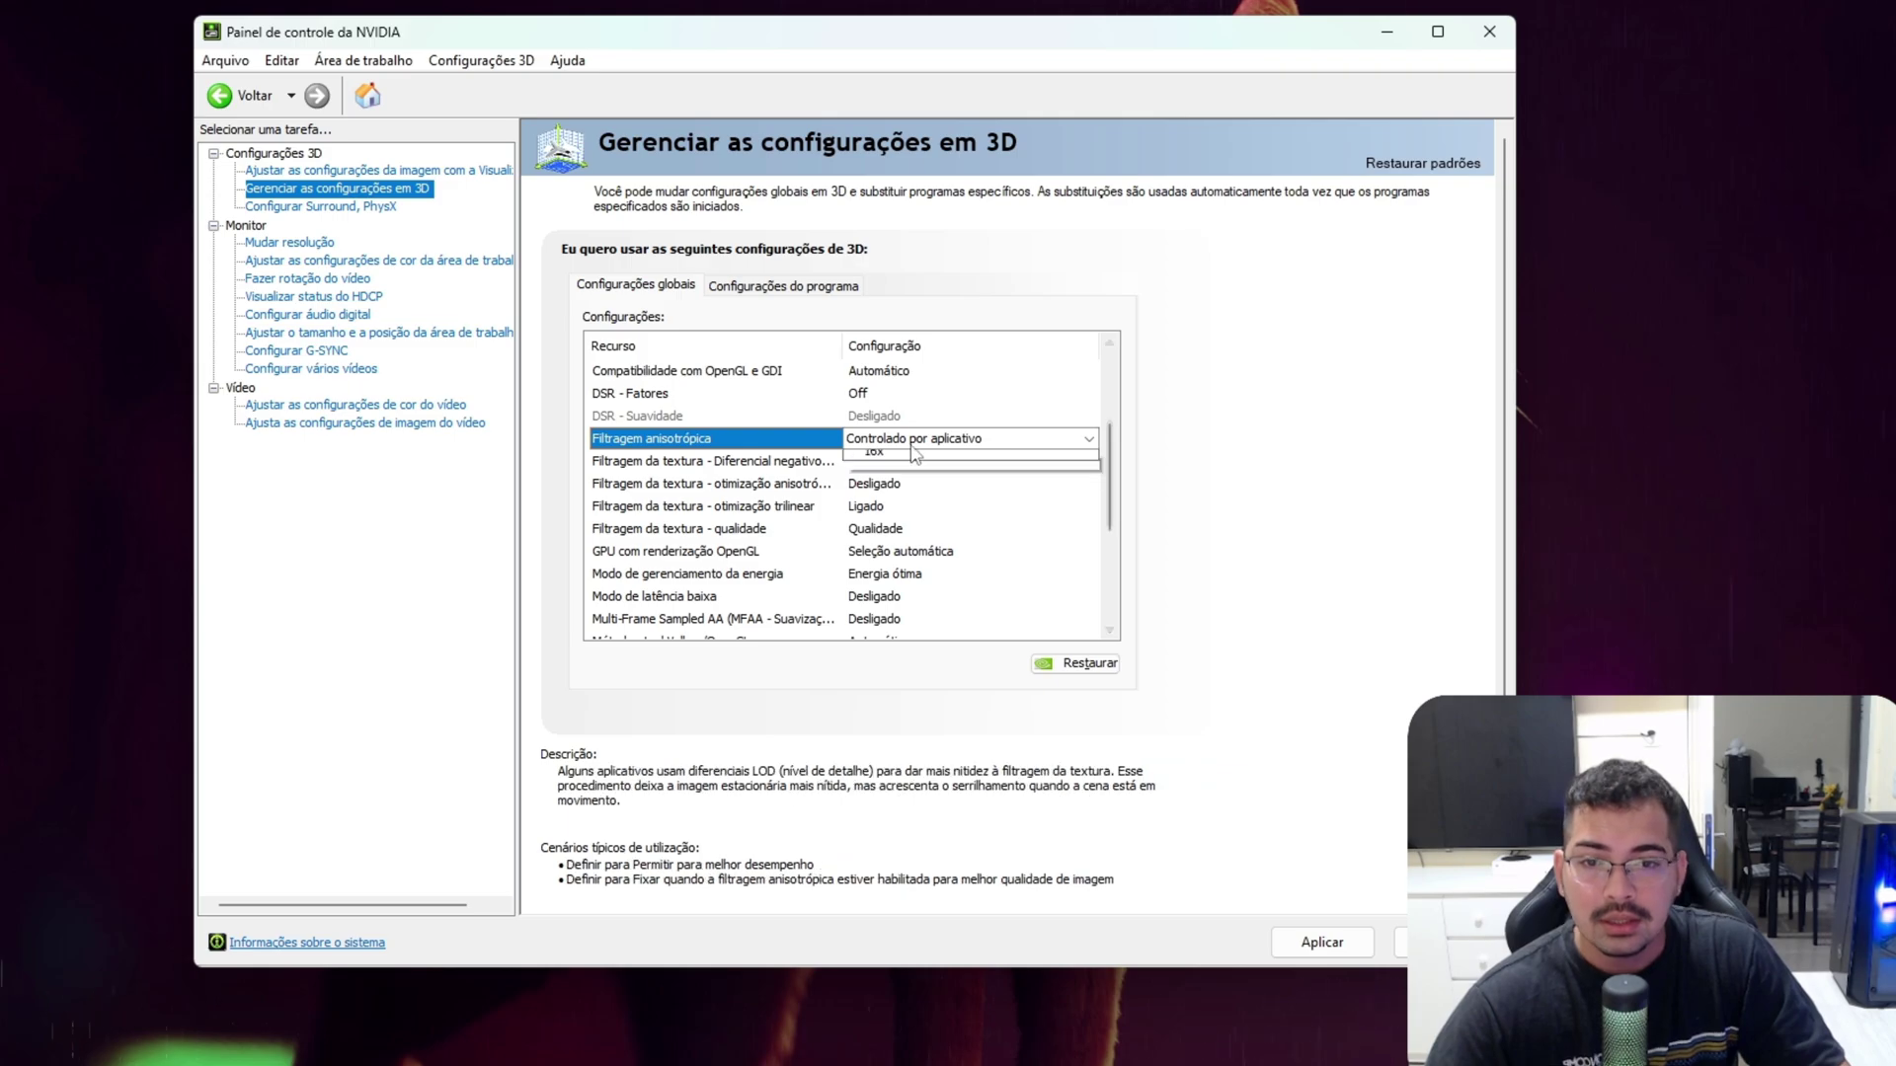
{"action": "left_click", "coordinate": [888, 460]}
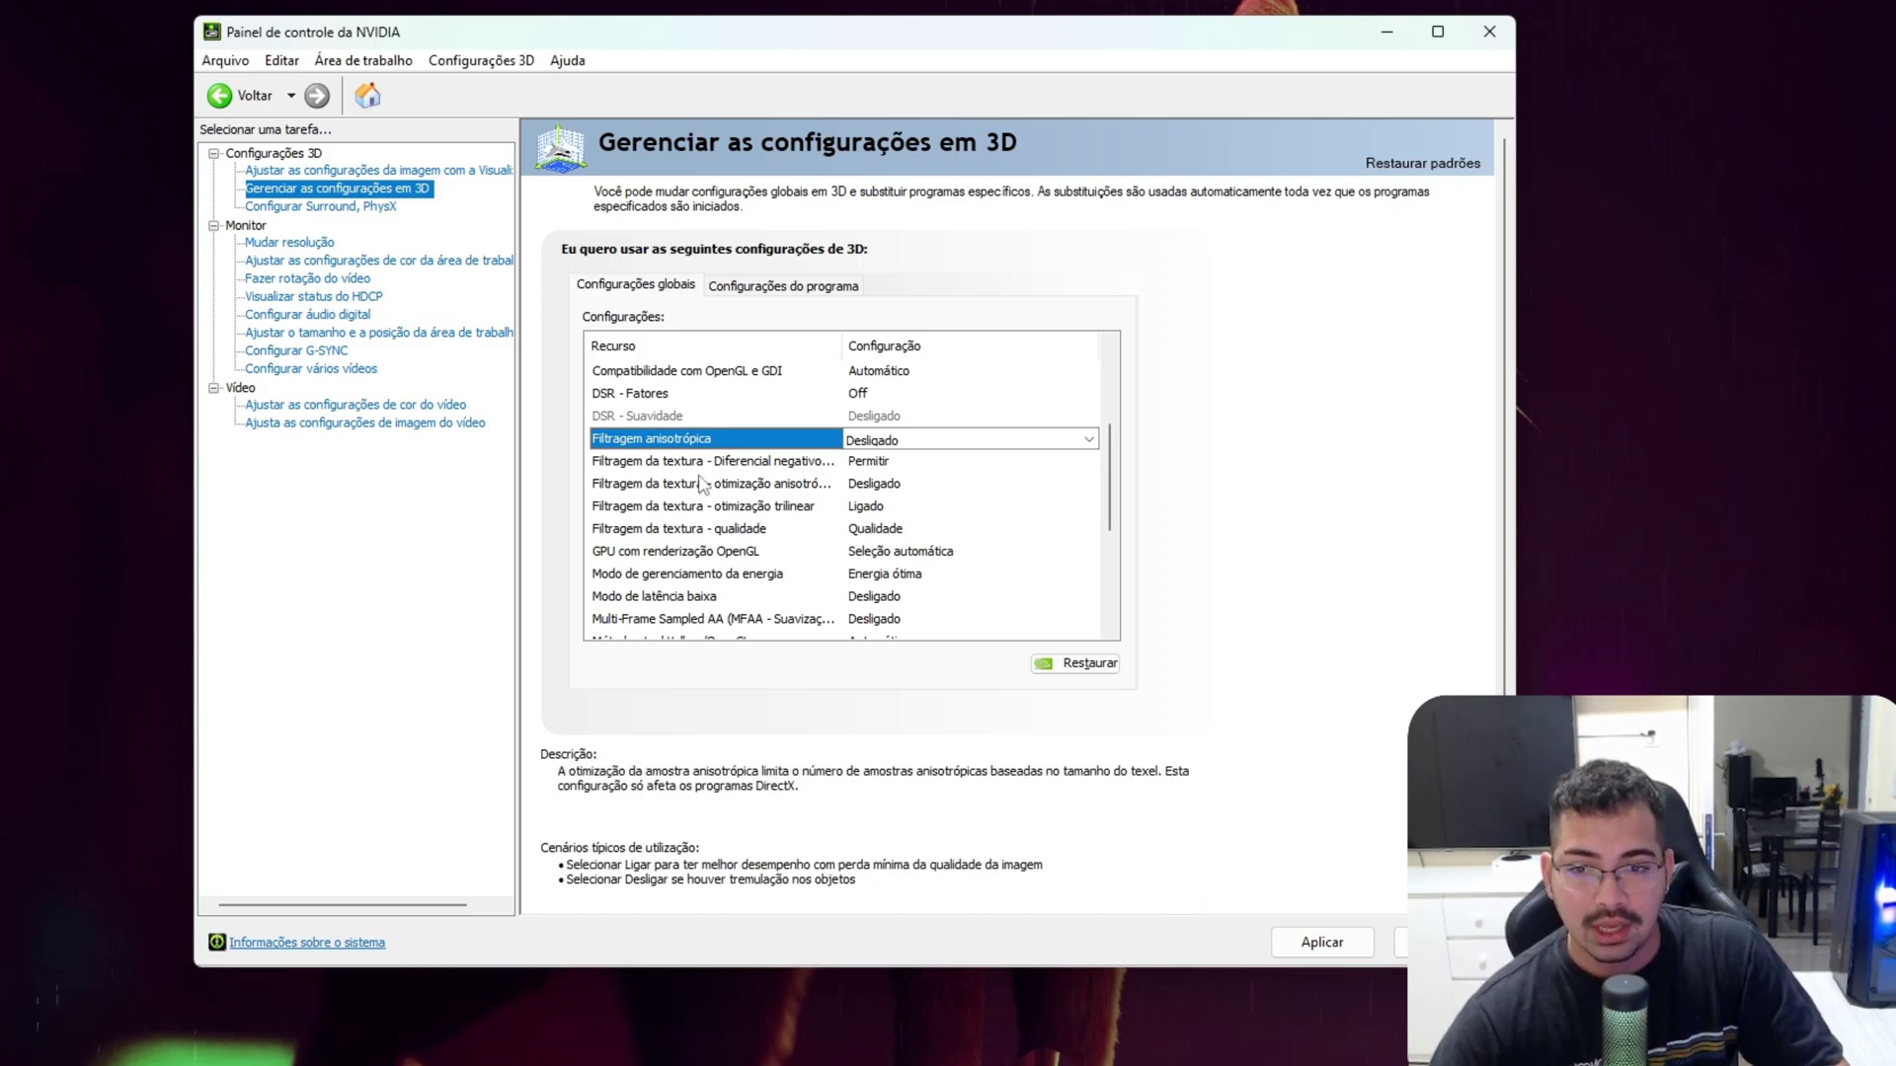
Step: Review the texture filtering options for Diferencial negativo and otimização anisotrópica
{"action": "left_click", "coordinate": [875, 465]}
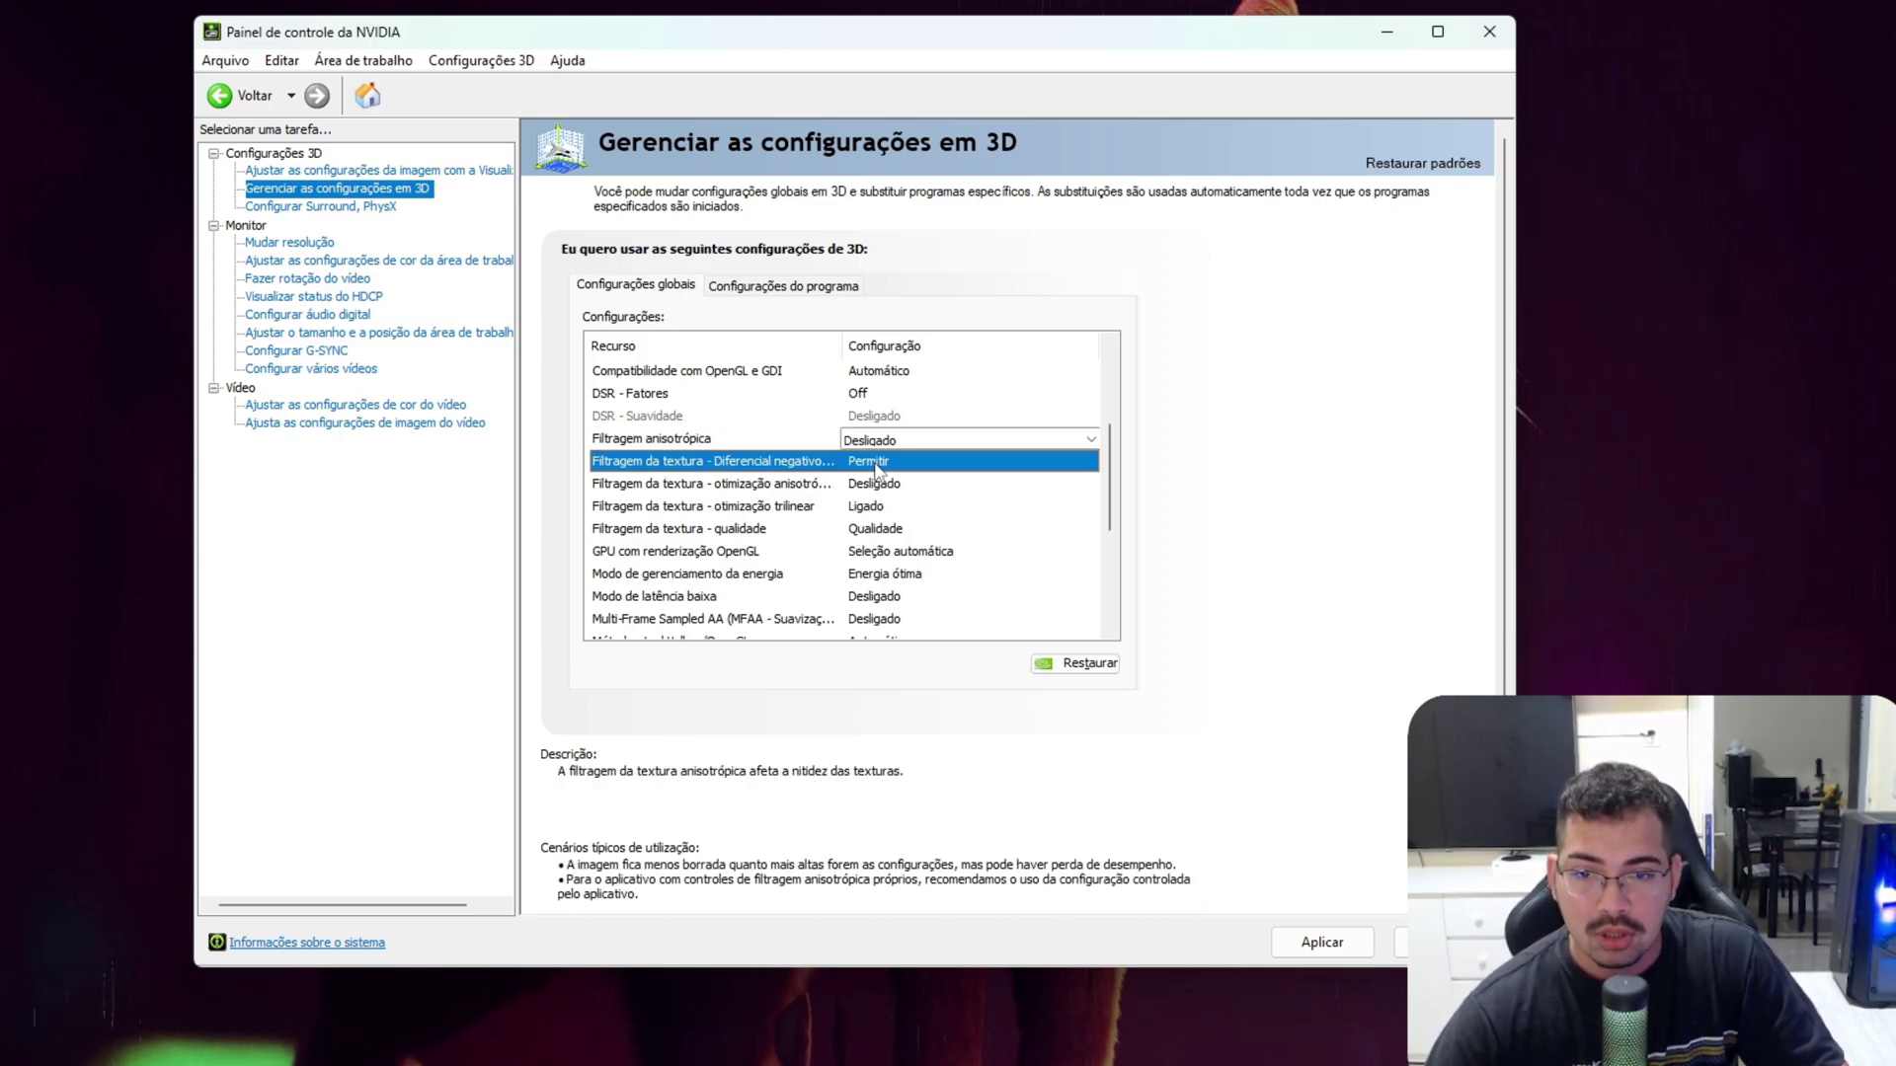
{"action": "left_click", "coordinate": [805, 488]}
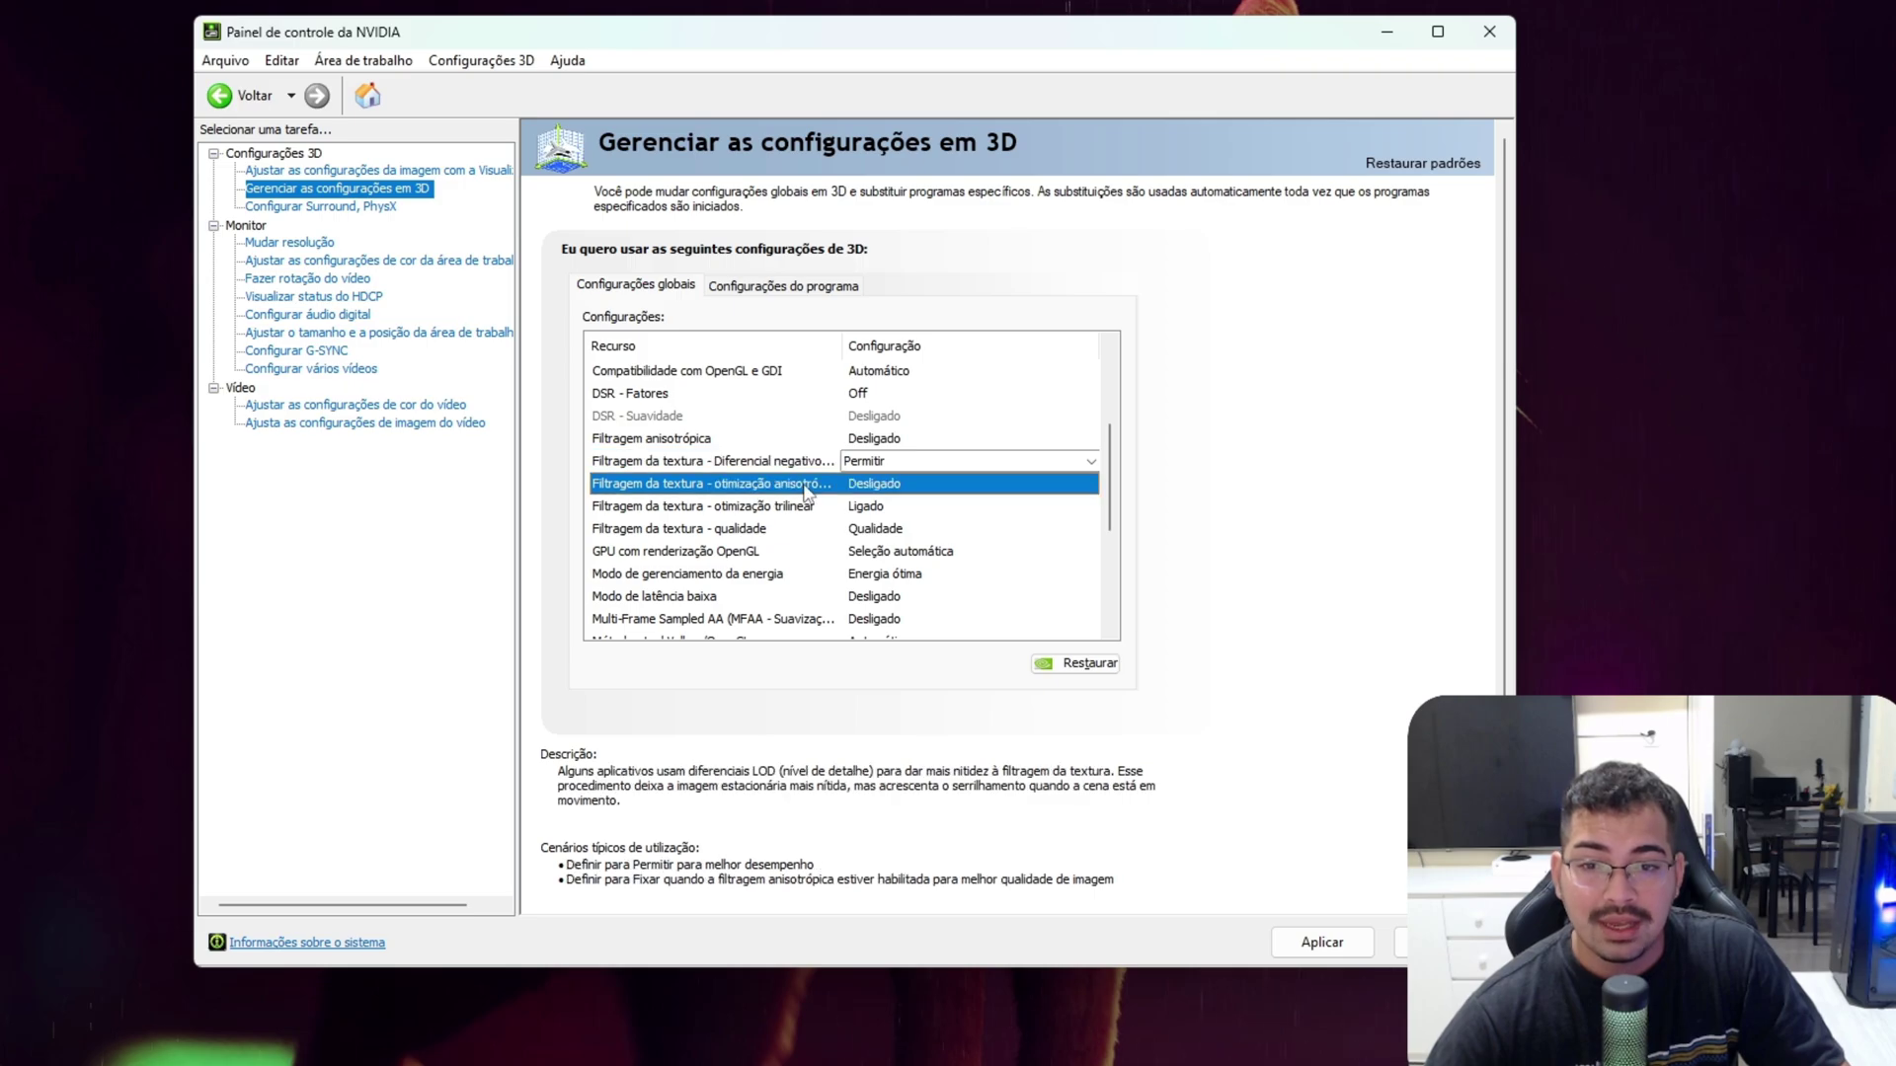
{"action": "left_click", "coordinate": [914, 490]}
{"action": "left_click", "coordinate": [919, 495]}
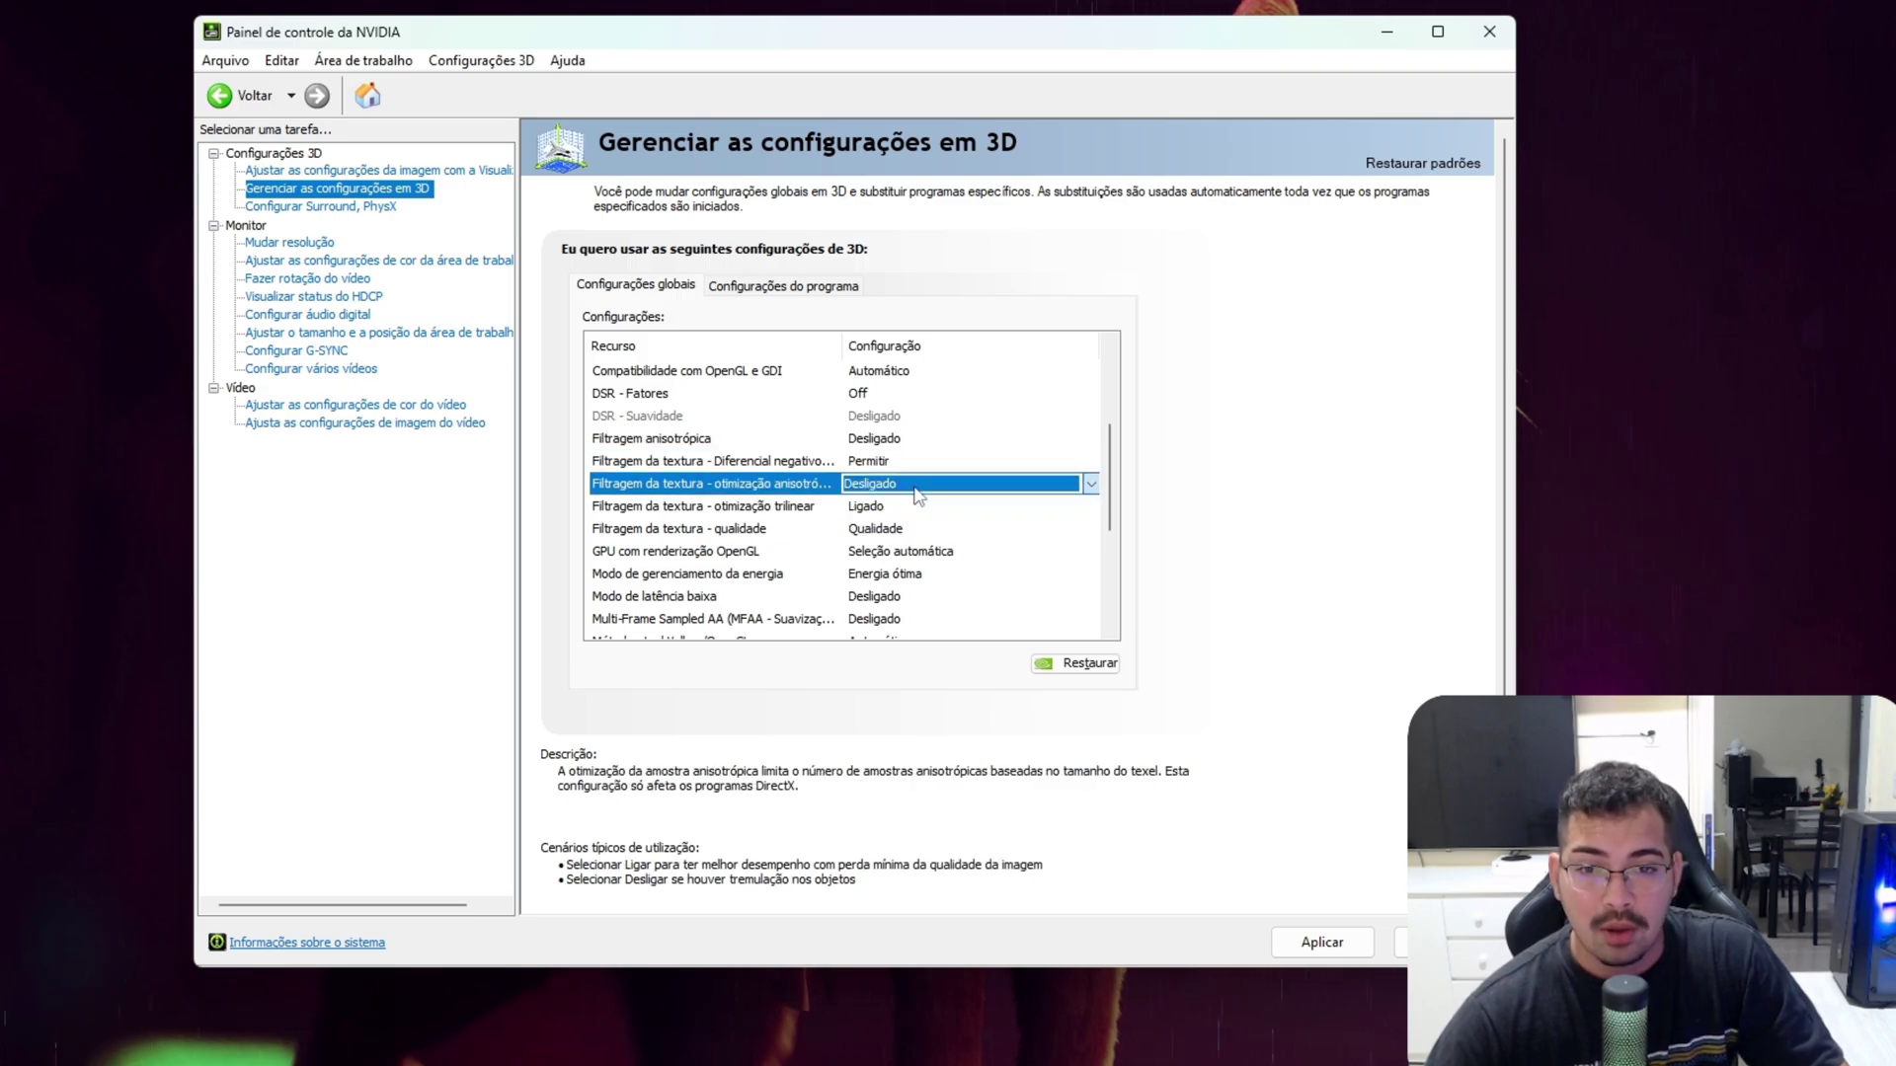
Step: Set Filtragem da textura - otimização trilinear to Desligado
{"action": "left_click", "coordinate": [750, 510]}
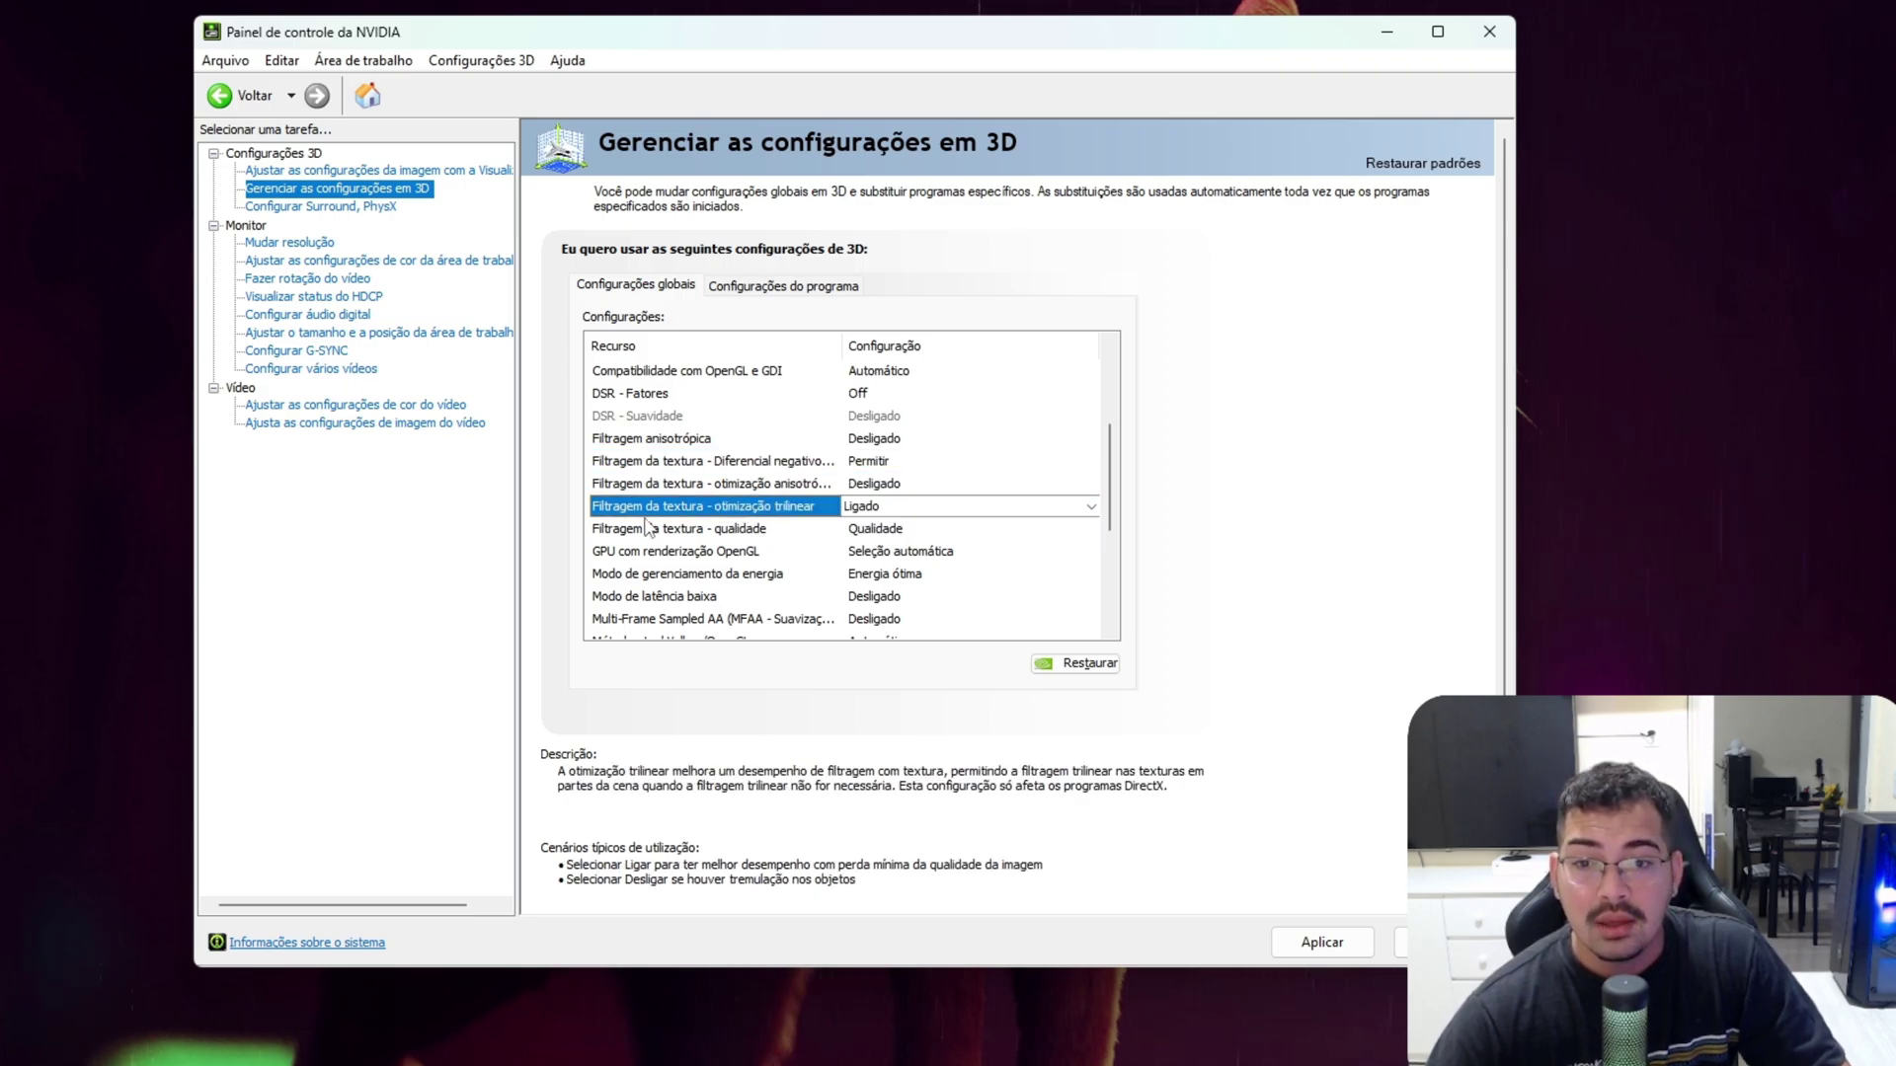
{"action": "left_click", "coordinate": [771, 522]}
{"action": "left_click", "coordinate": [894, 512]}
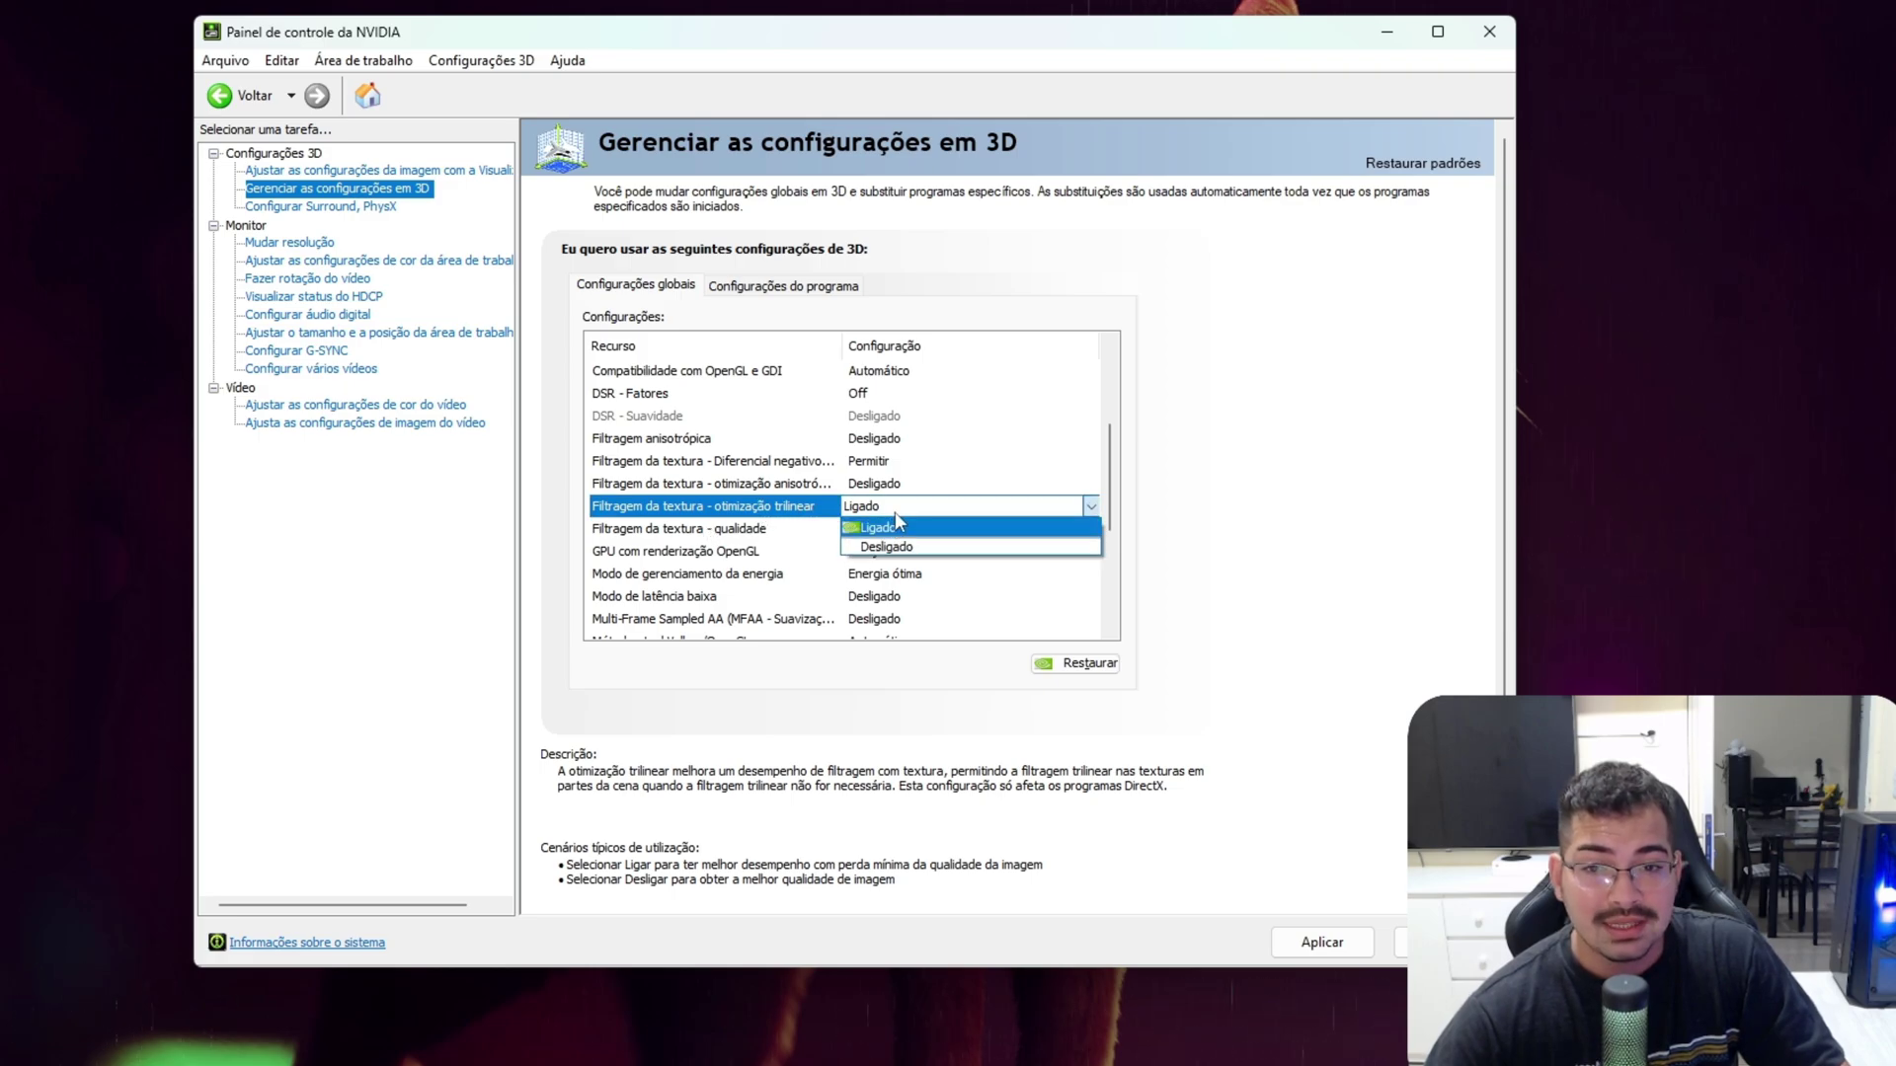
{"action": "left_click", "coordinate": [895, 546]}
{"action": "scroll", "coordinate": [1067, 625], "scroll_direction": "up", "scroll_amount": 3}
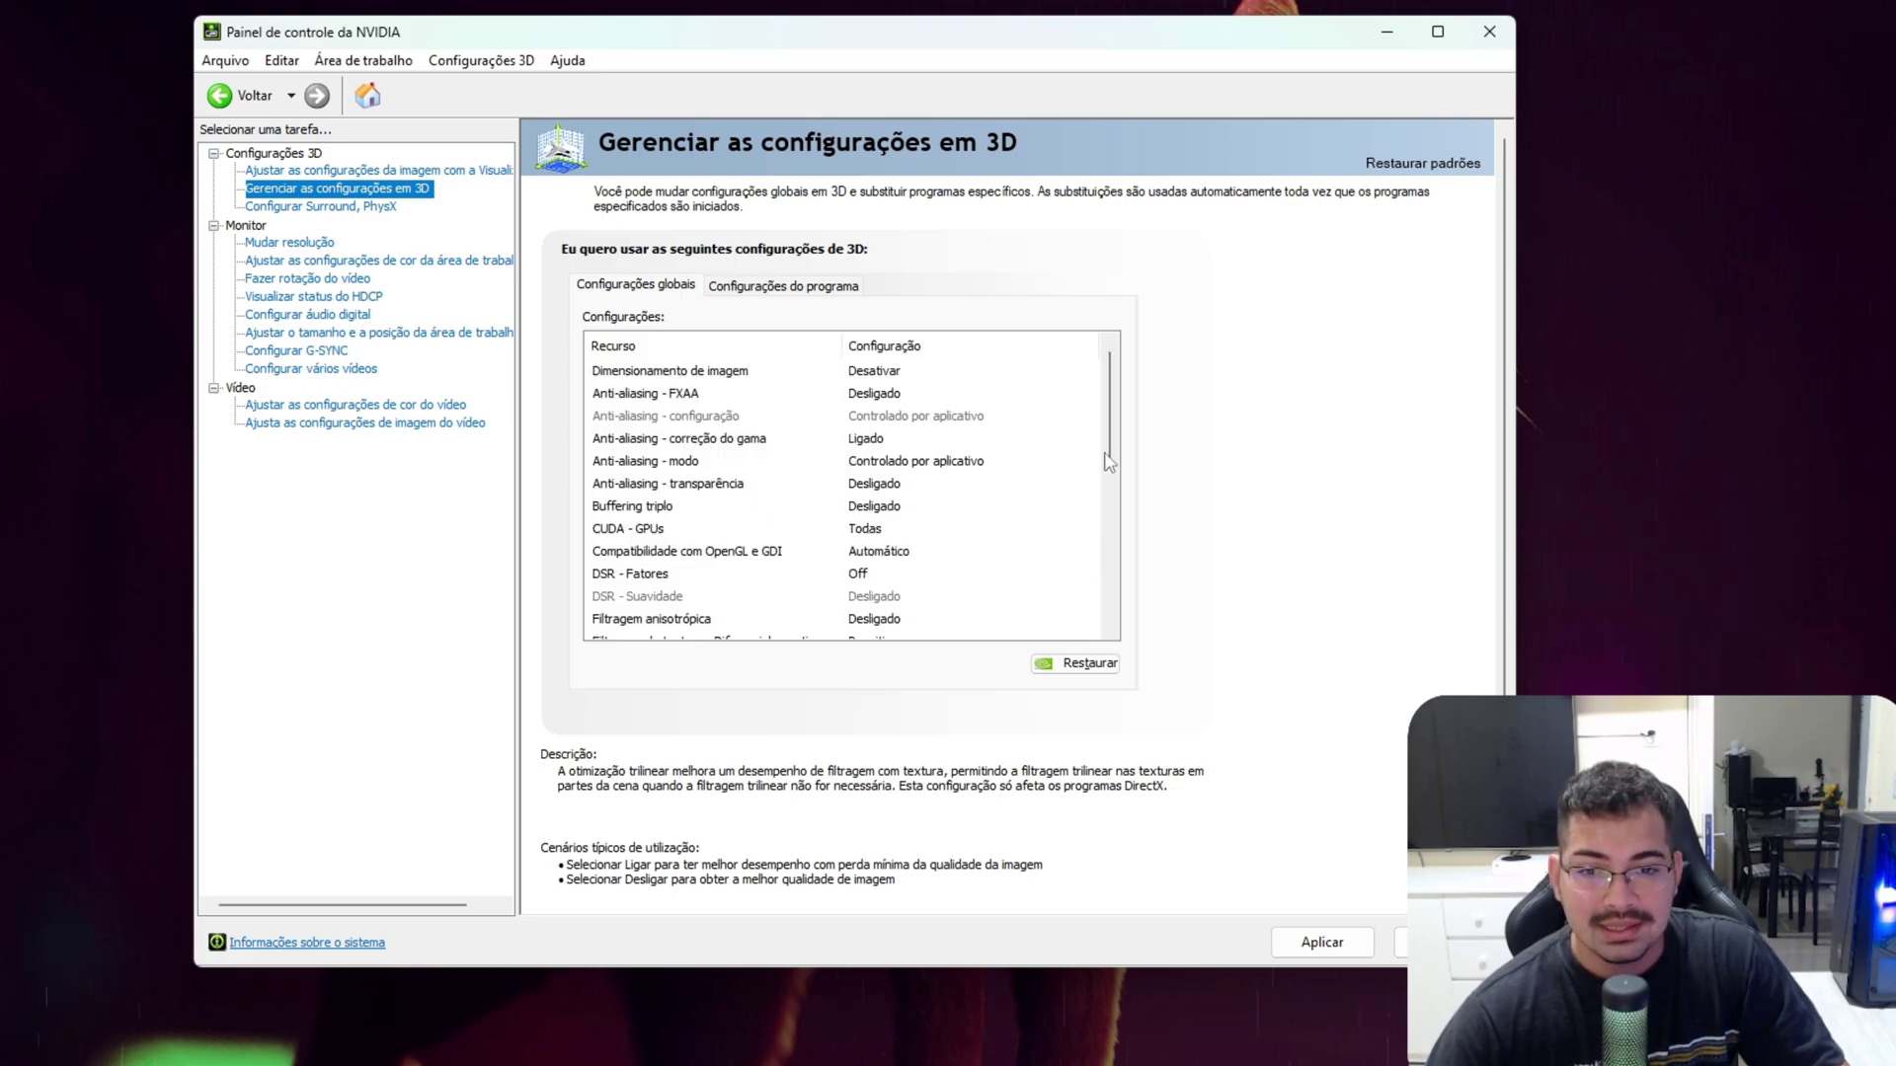
Step: Set Filtragem da textura - qualidade to Alto desempenho
{"action": "scroll", "coordinate": [1108, 461], "scroll_direction": "down", "scroll_amount": 3}
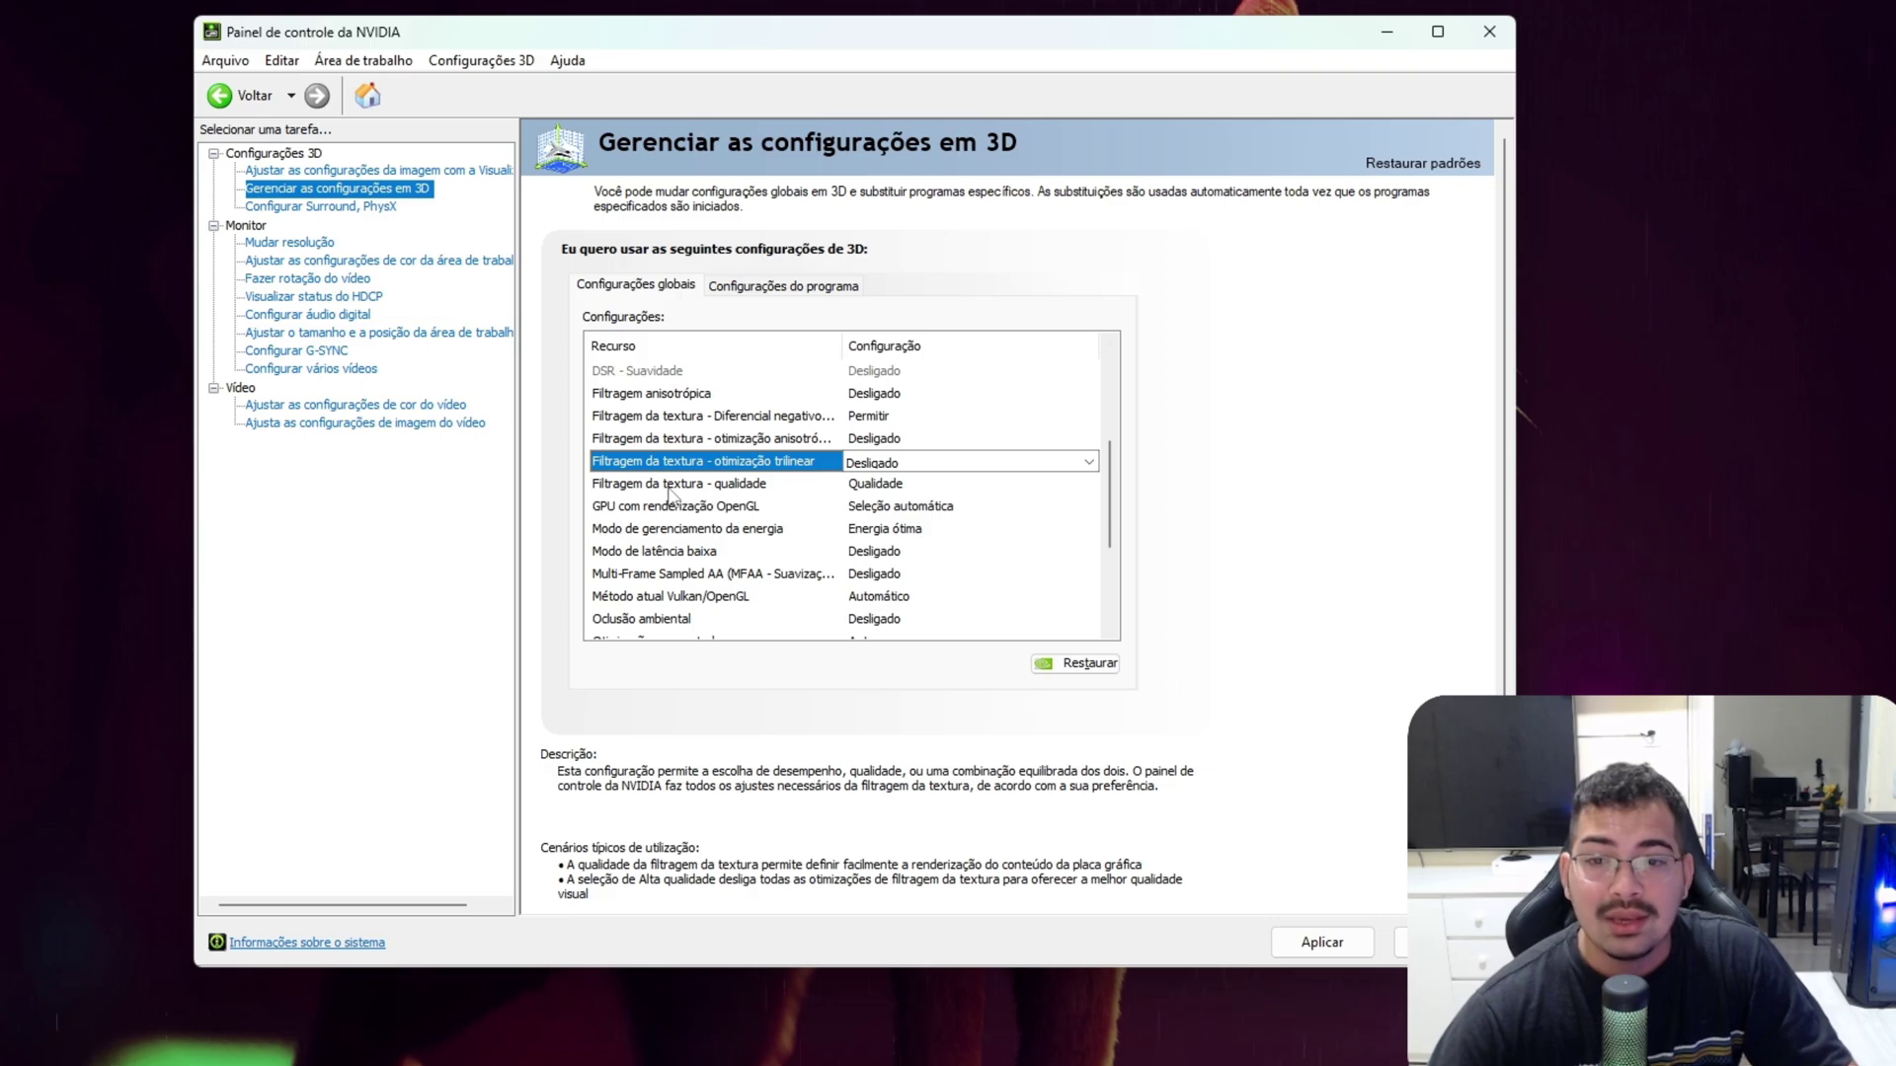
{"action": "left_click", "coordinate": [672, 484]}
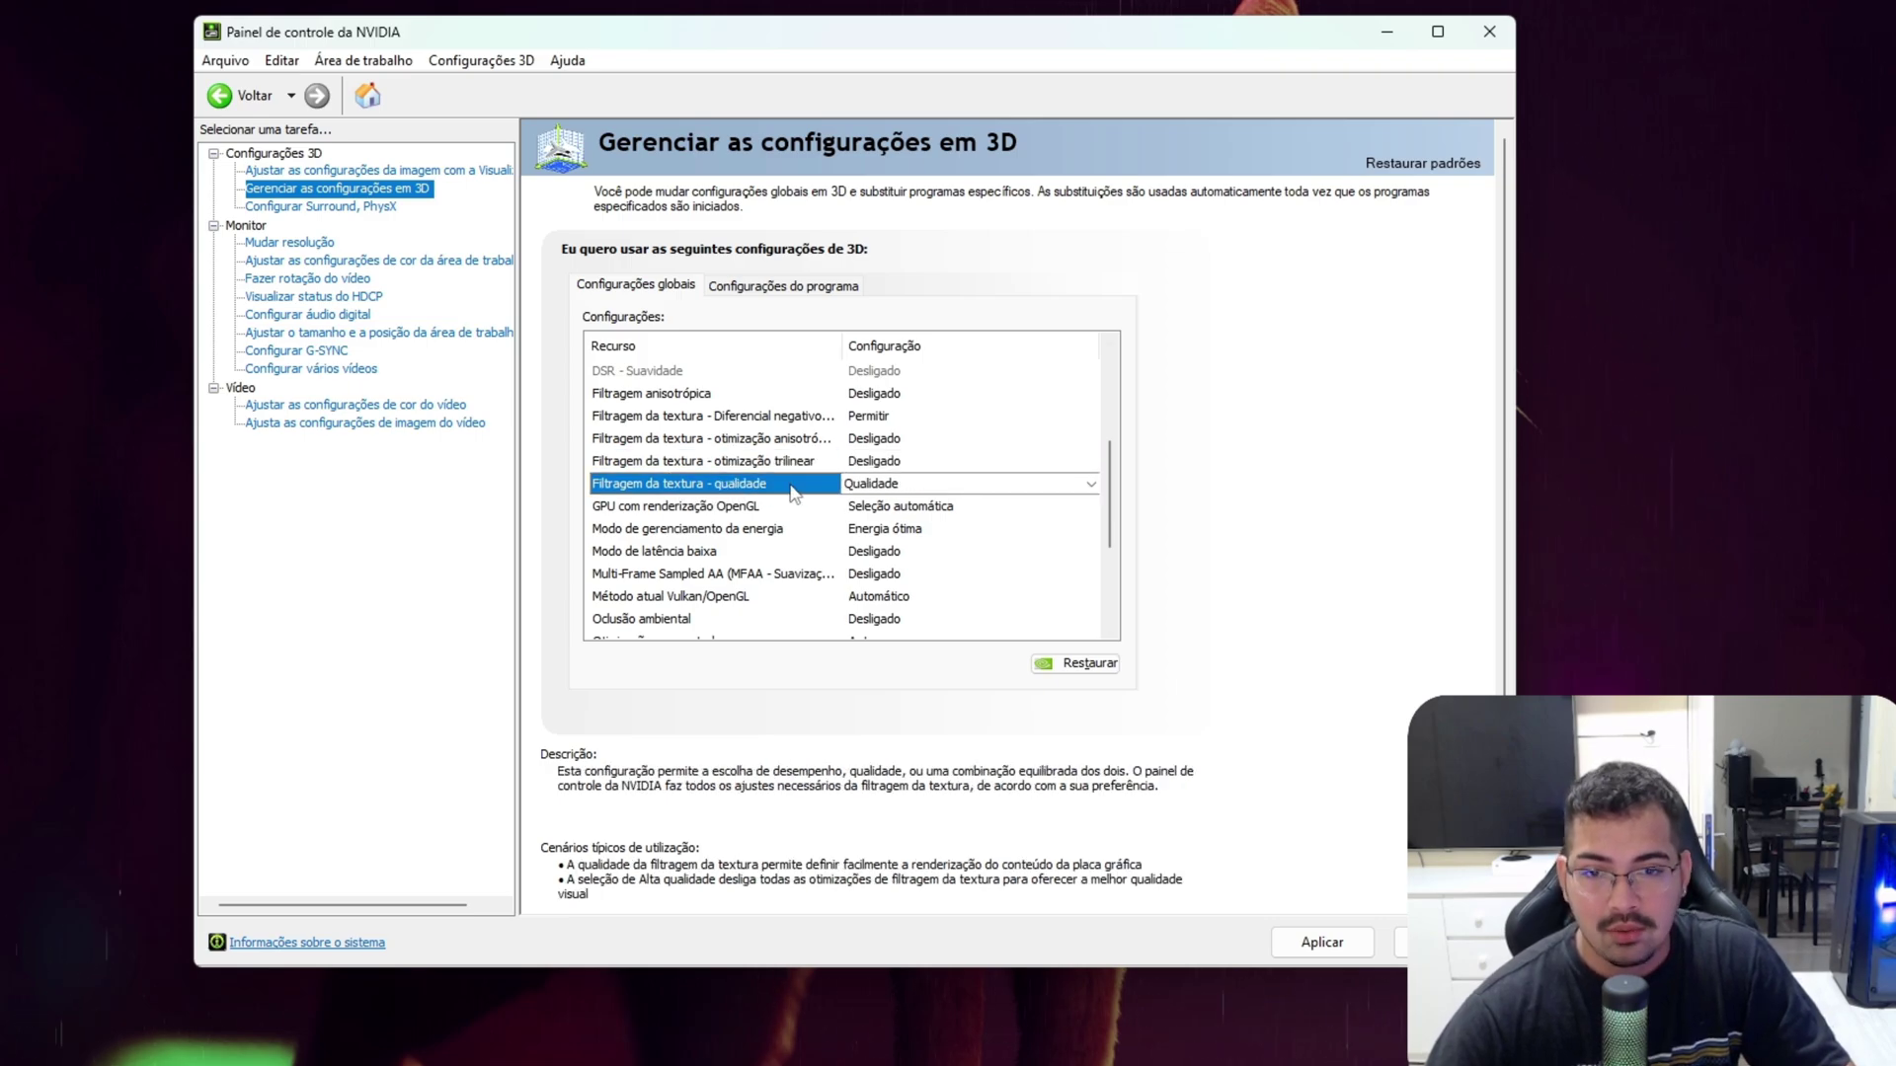
{"action": "left_click", "coordinate": [887, 486]}
{"action": "left_click", "coordinate": [898, 559]}
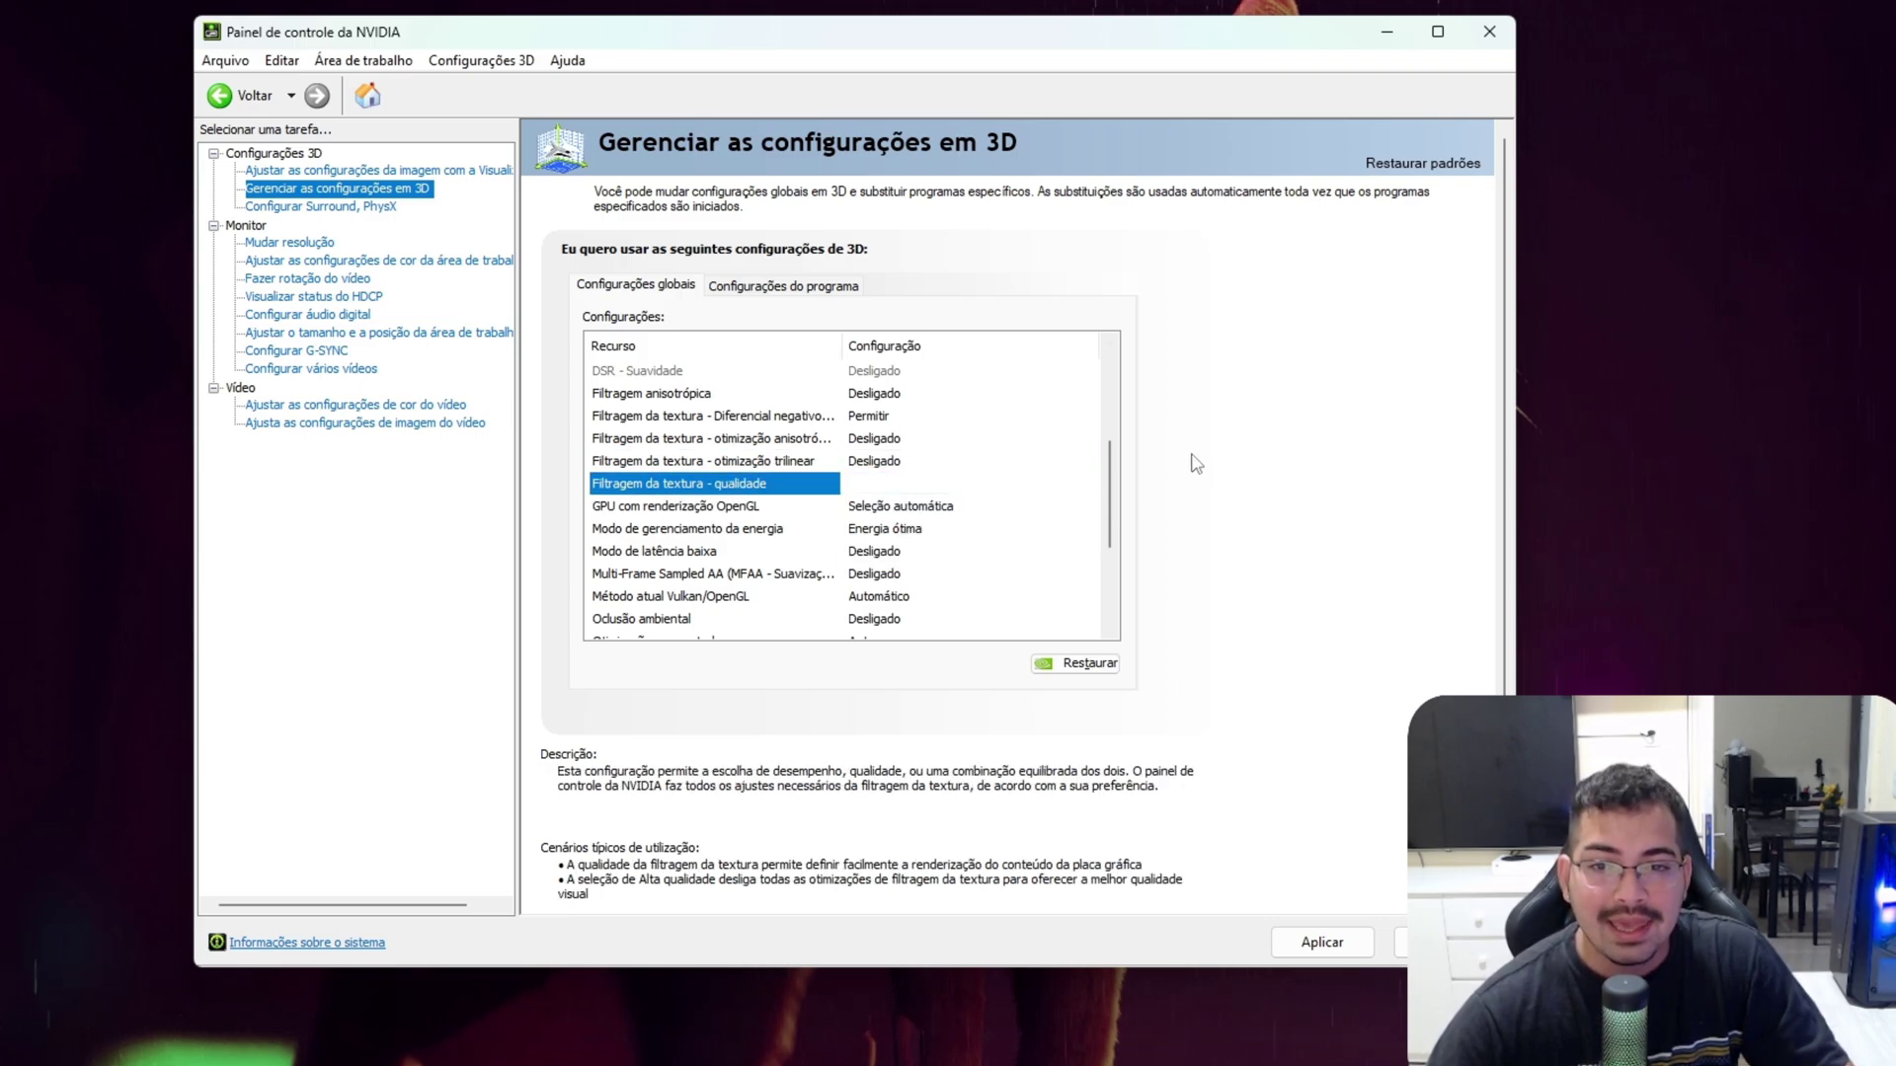
{"action": "scroll", "coordinate": [1175, 464], "scroll_direction": "up", "scroll_amount": 4}
{"action": "scroll", "coordinate": [659, 514], "scroll_direction": "down", "scroll_amount": 4}
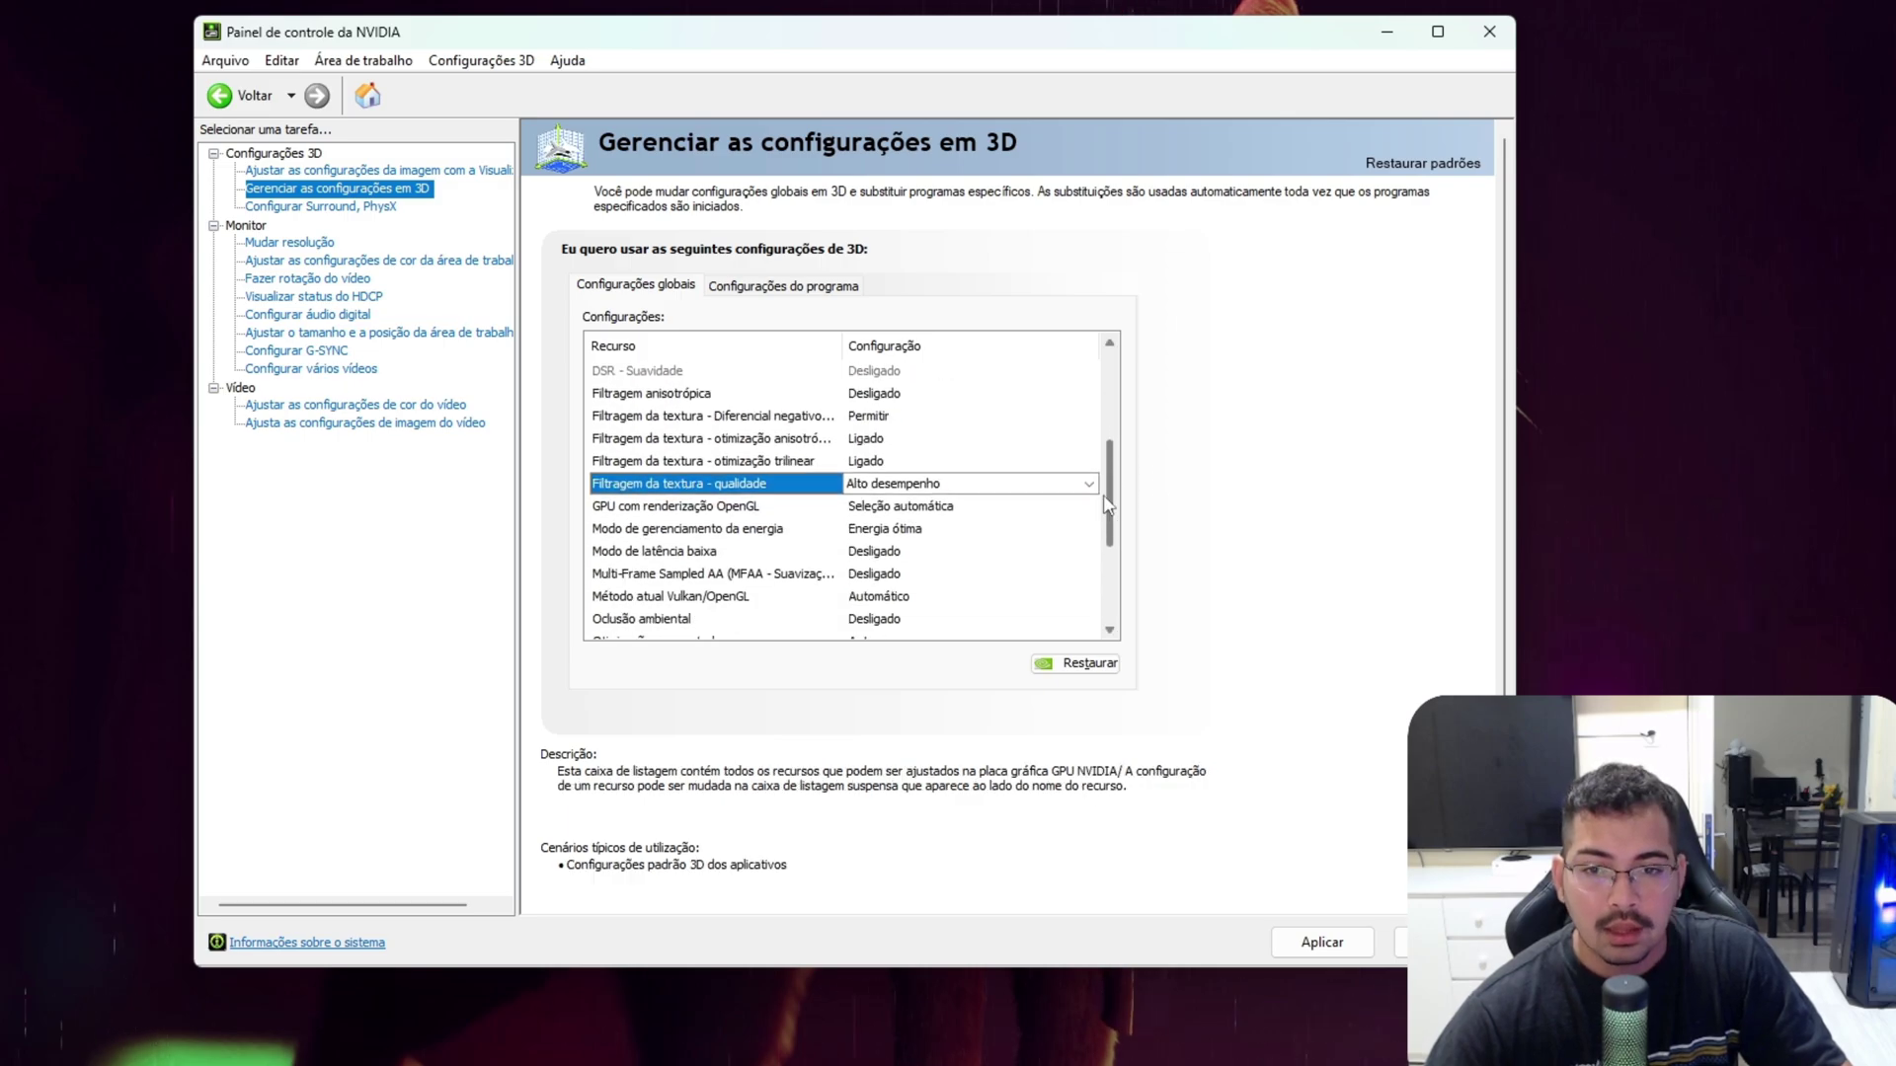
Step: Set GPU com renderização OpenGL to the NVIDIA GeForce GTX 1080 Ti
{"action": "left_click", "coordinate": [869, 508]}
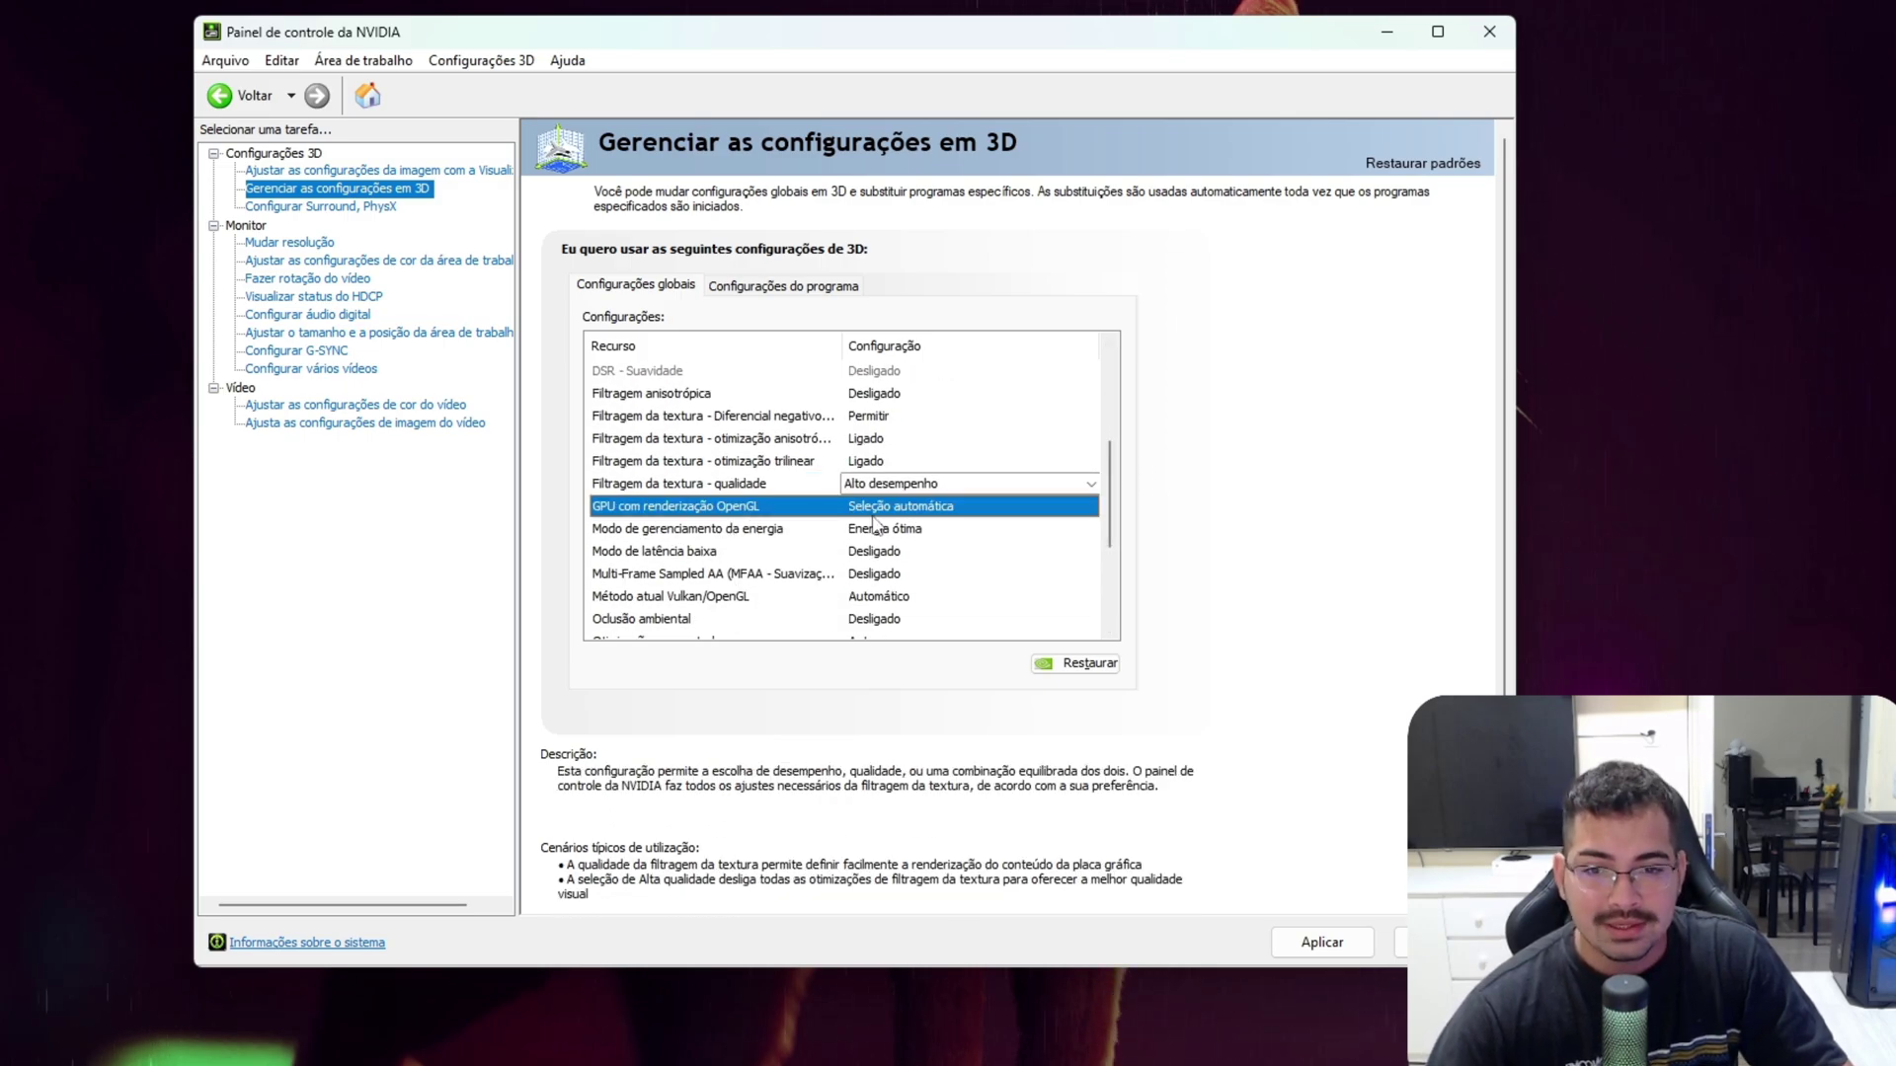
{"action": "left_click", "coordinate": [881, 508]}
{"action": "left_click", "coordinate": [887, 548]}
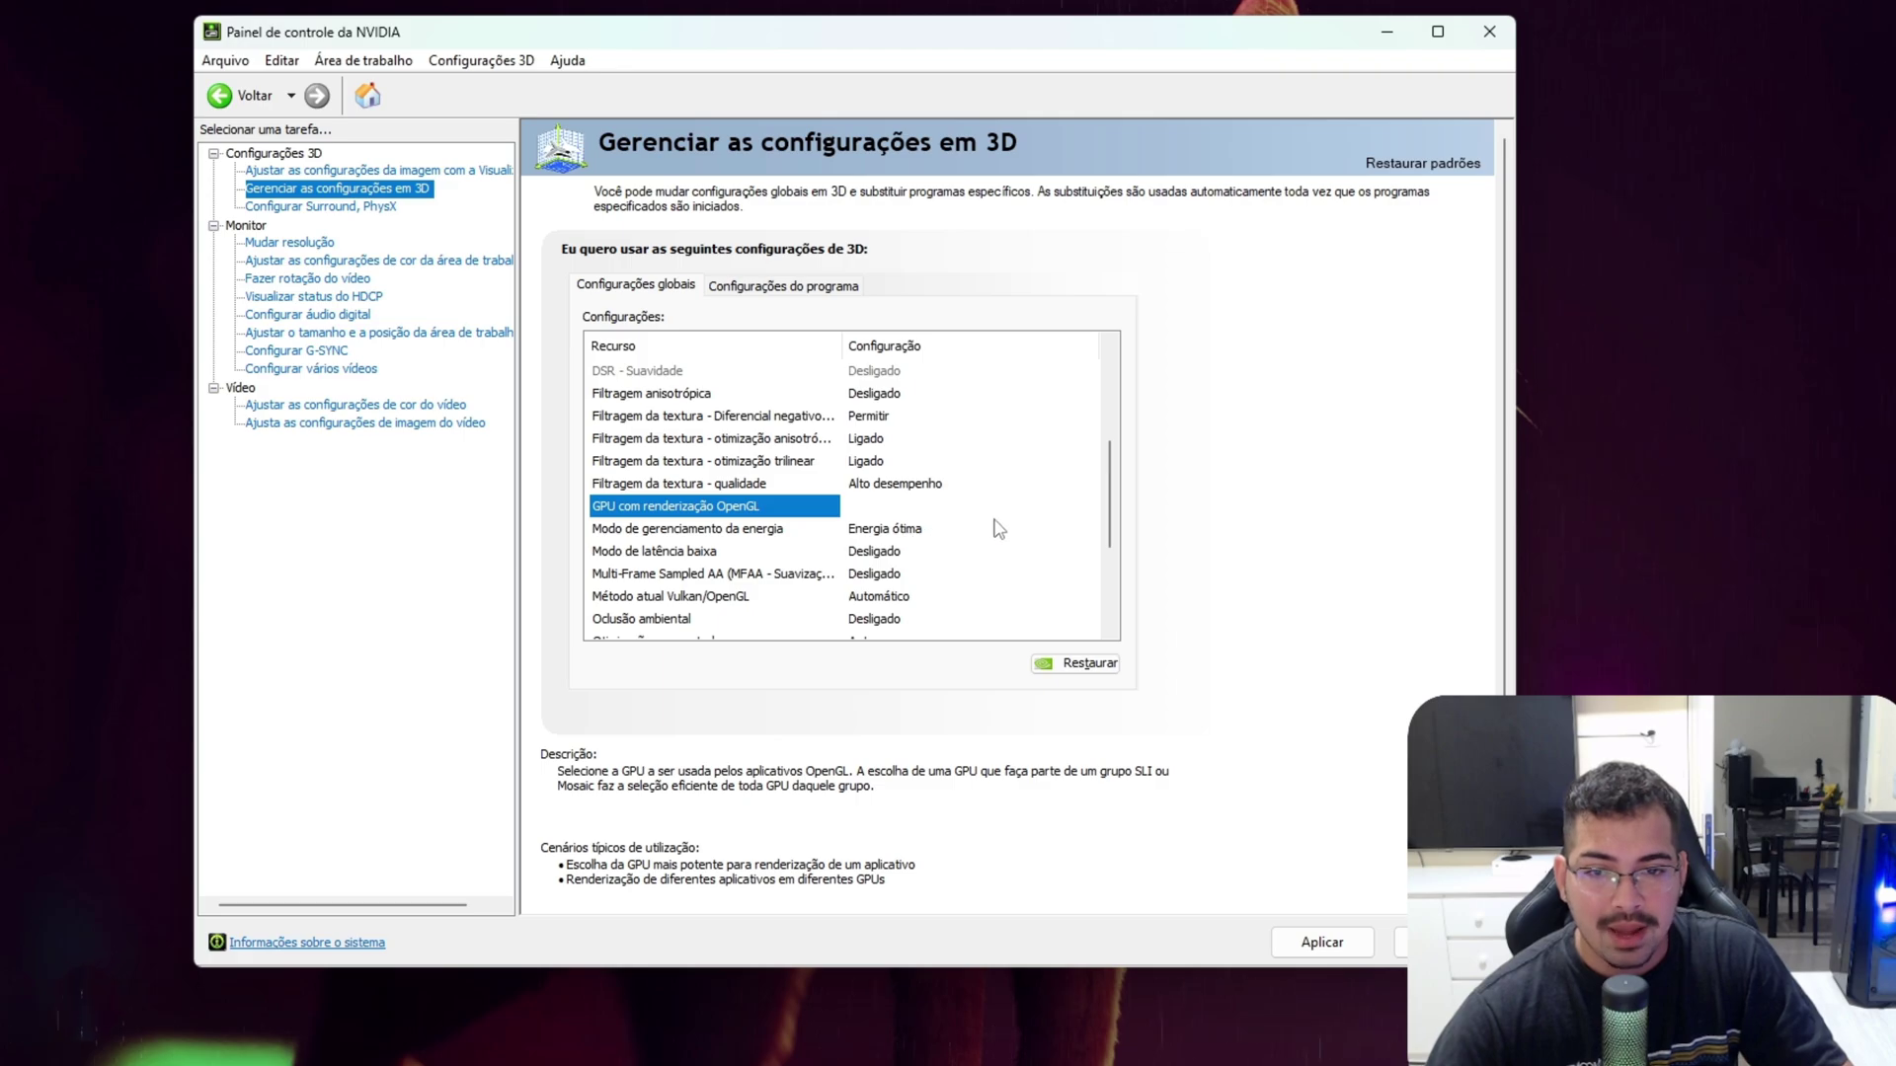
Step: Set Modo de gerenciamento da energia to Preferência por desempenho máximo
{"action": "scroll", "coordinate": [1086, 523], "scroll_direction": "down", "scroll_amount": 5}
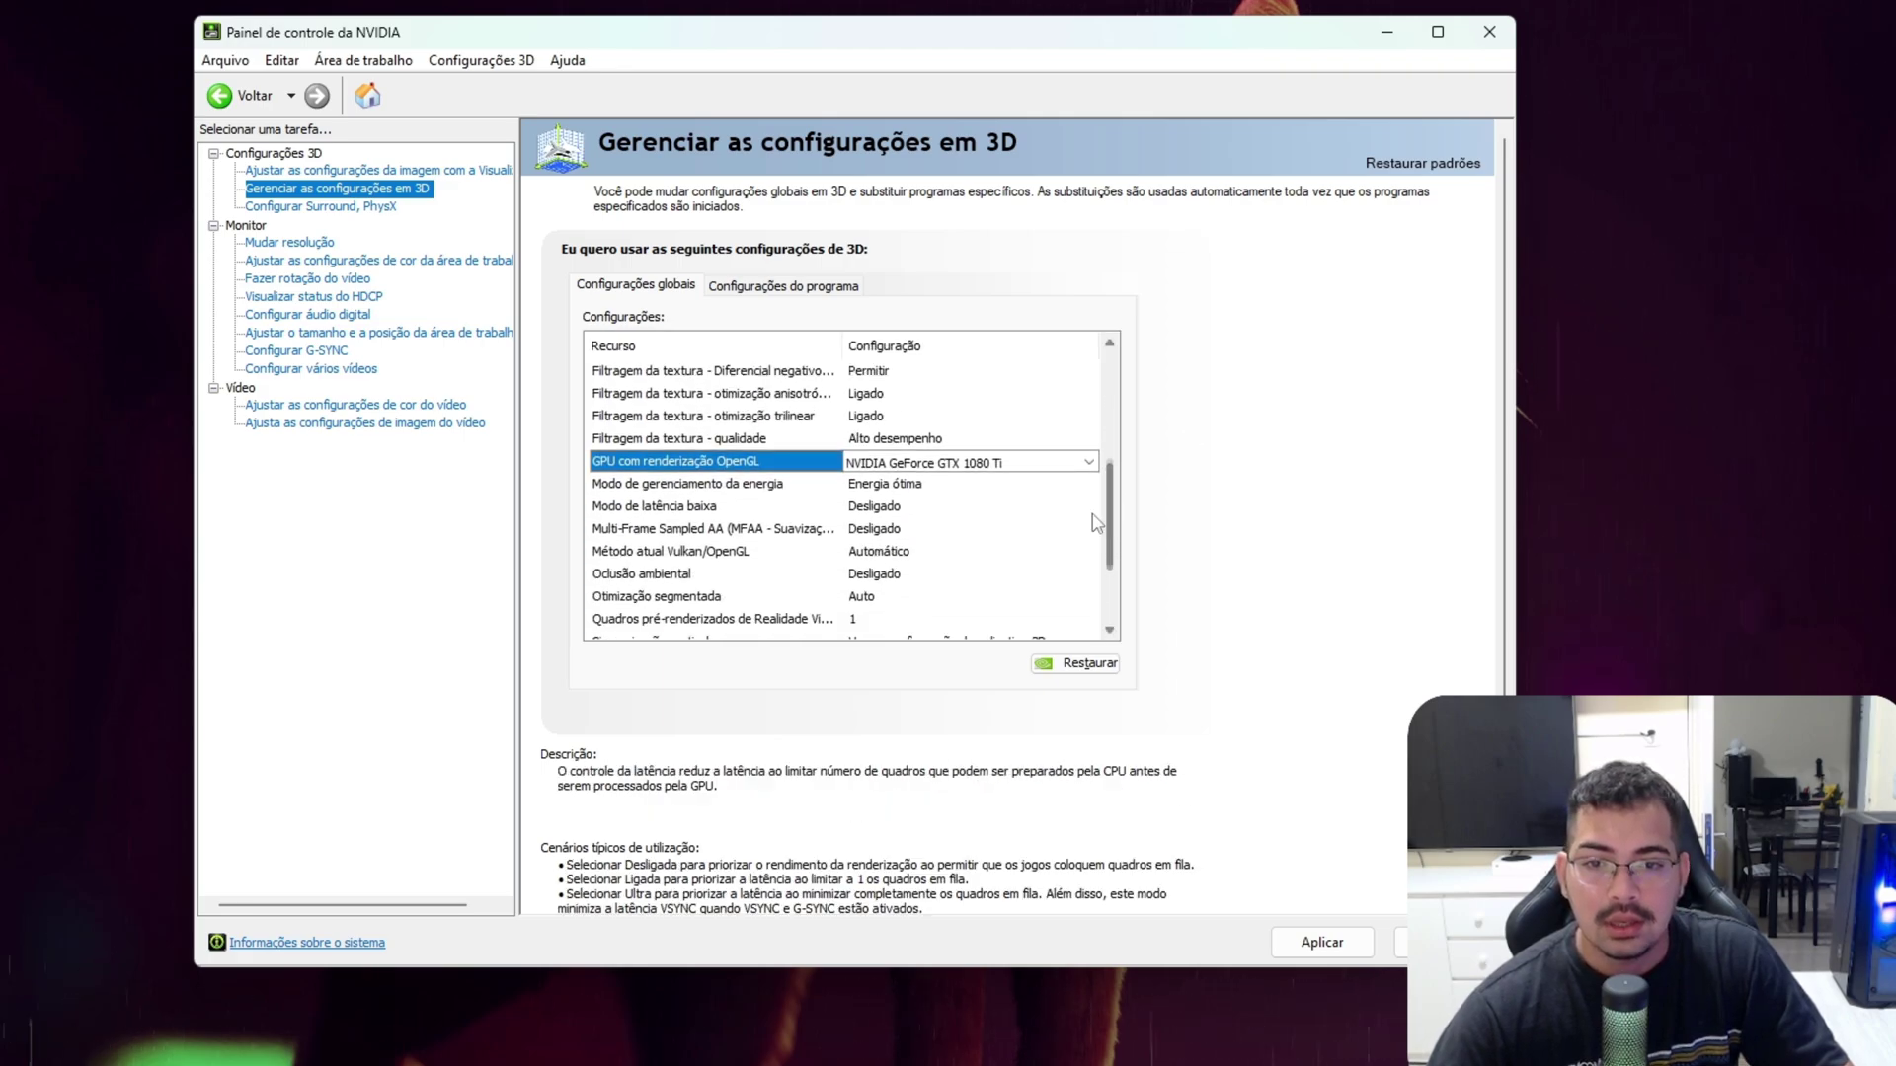
{"action": "left_click", "coordinate": [713, 486]}
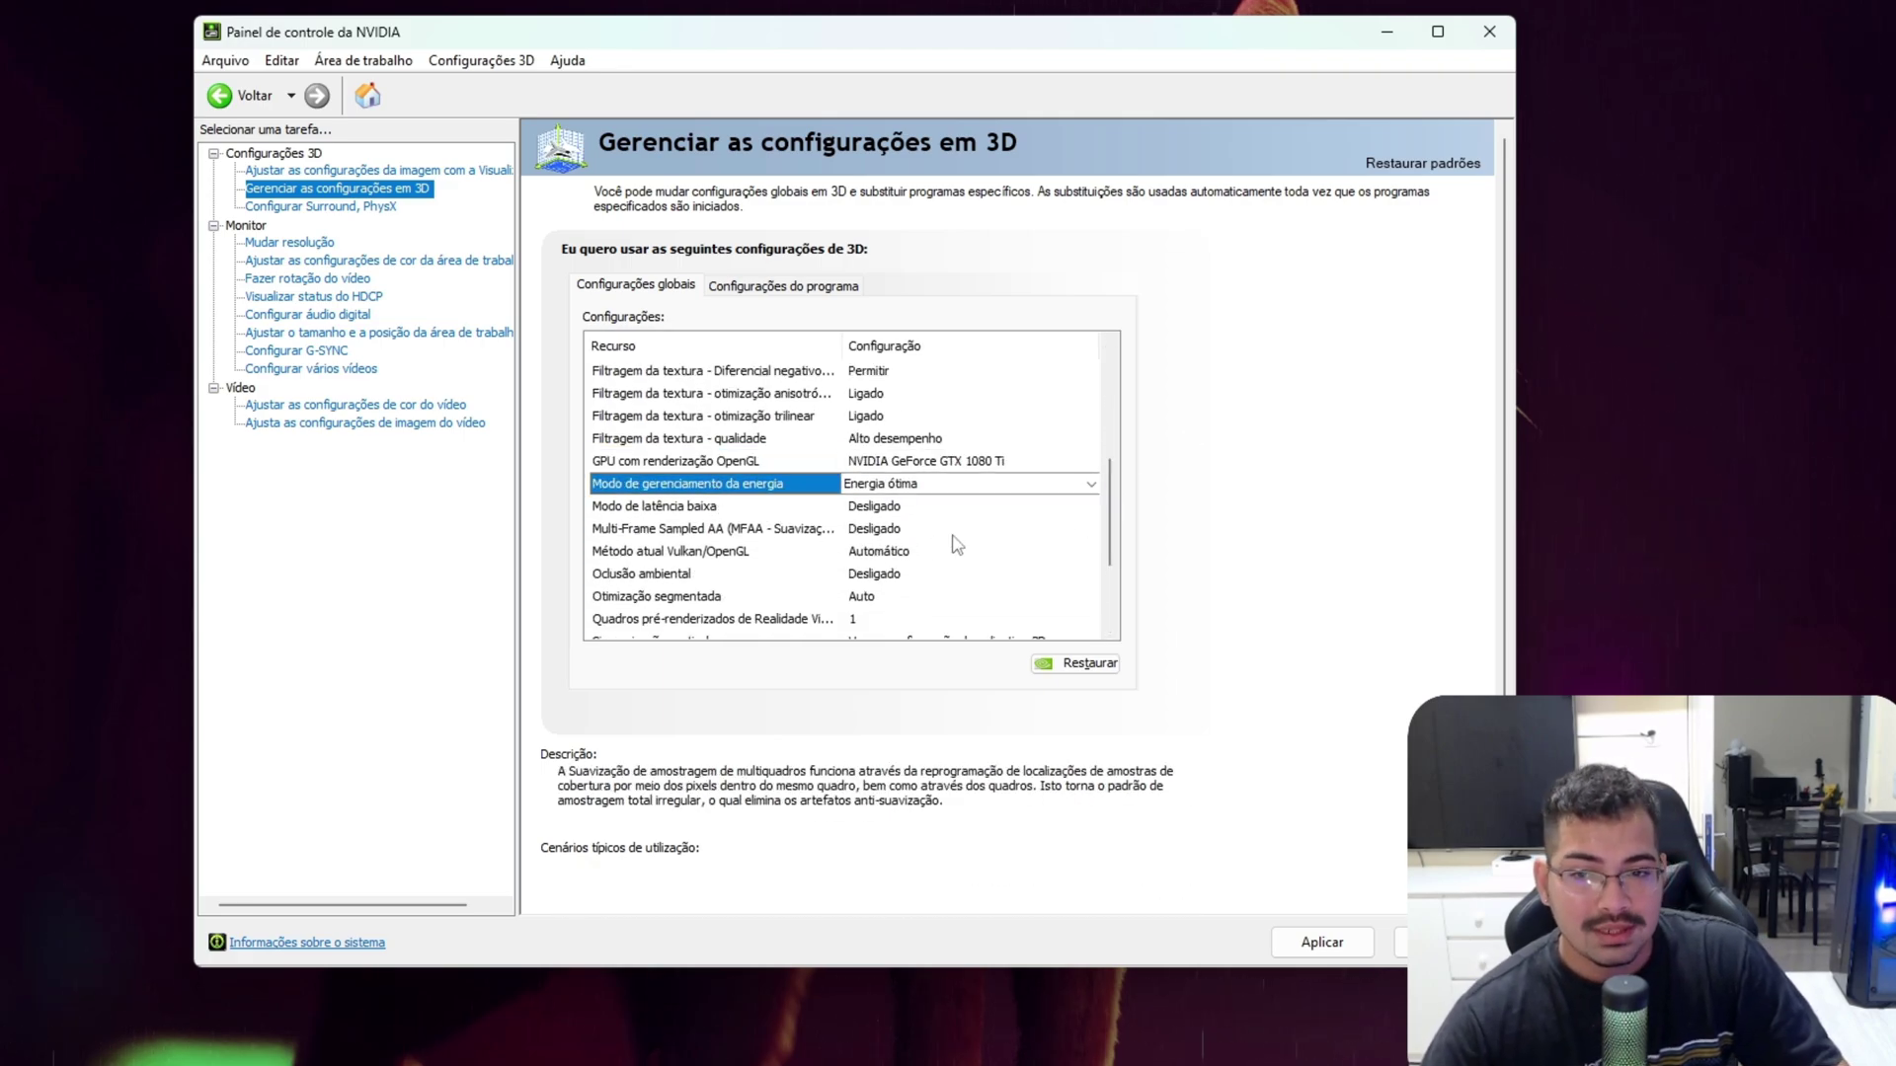
{"action": "left_click", "coordinate": [905, 485]}
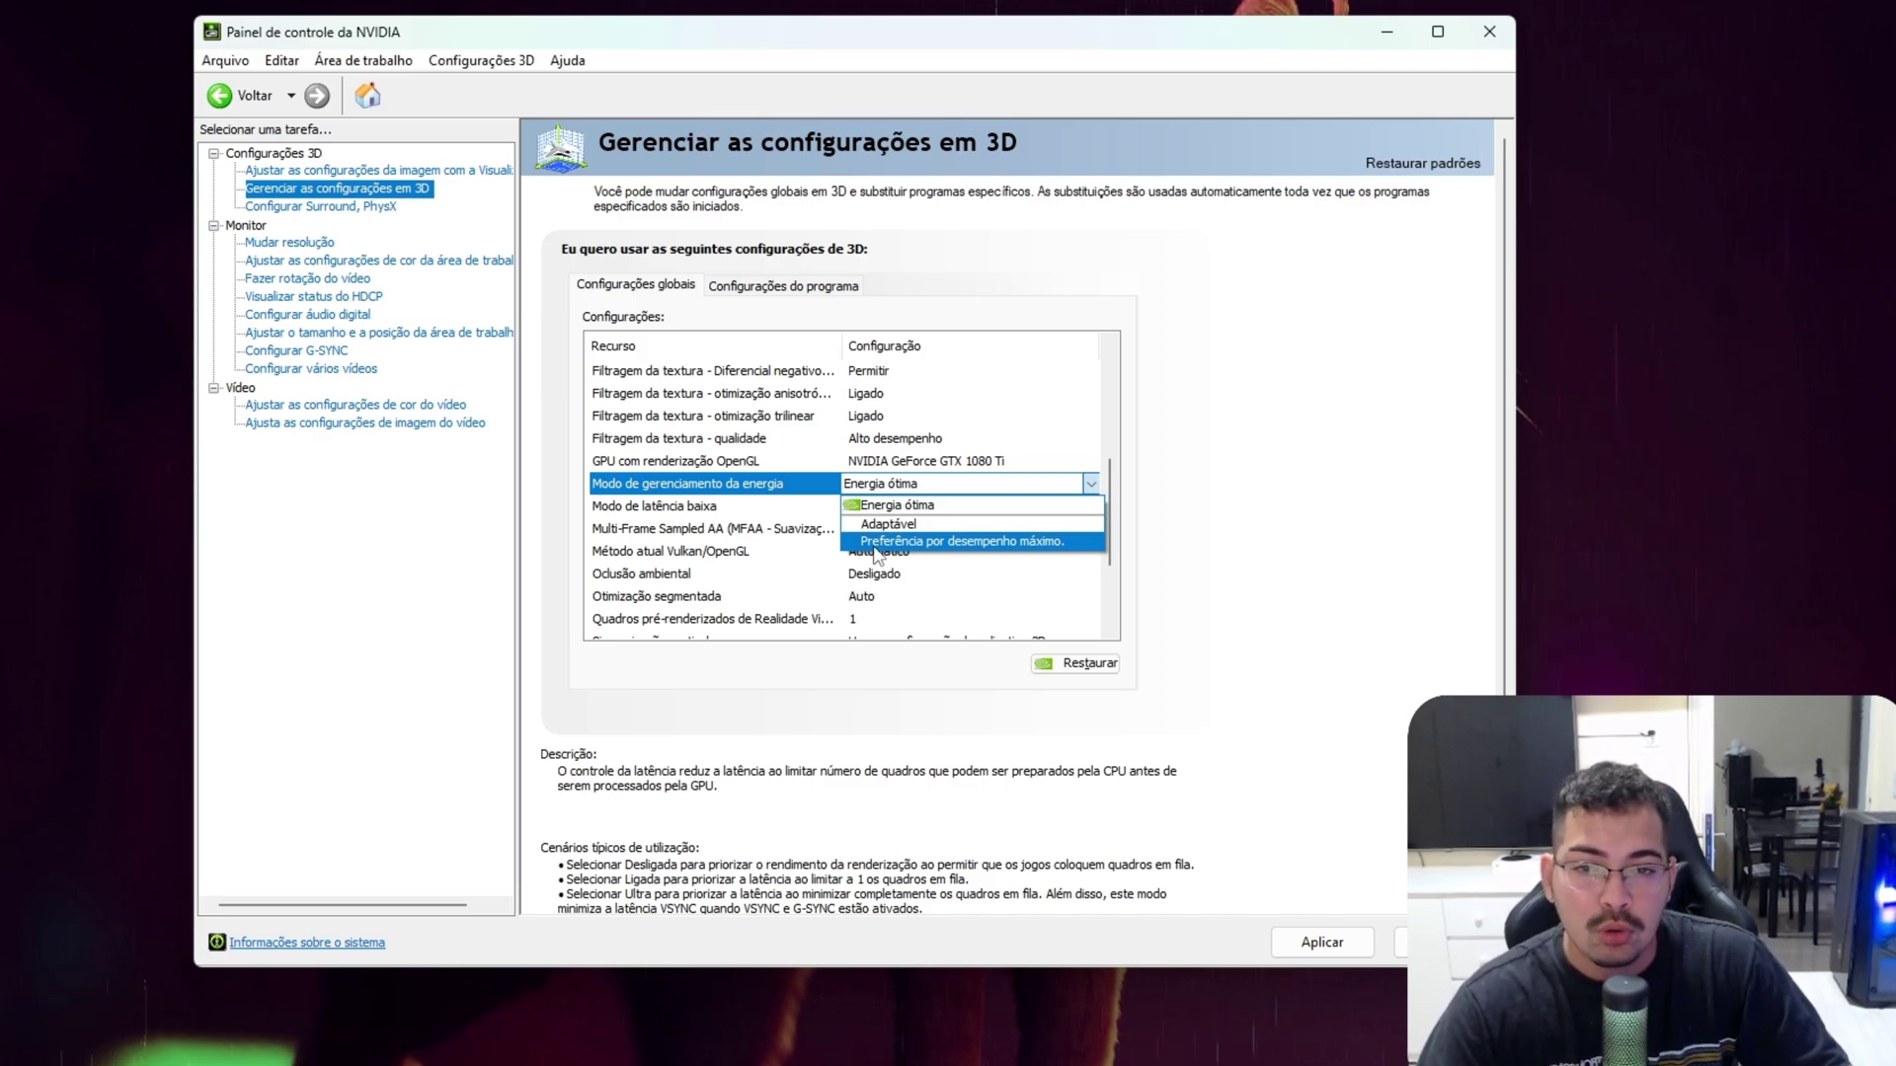
{"action": "left_click", "coordinate": [1089, 493]}
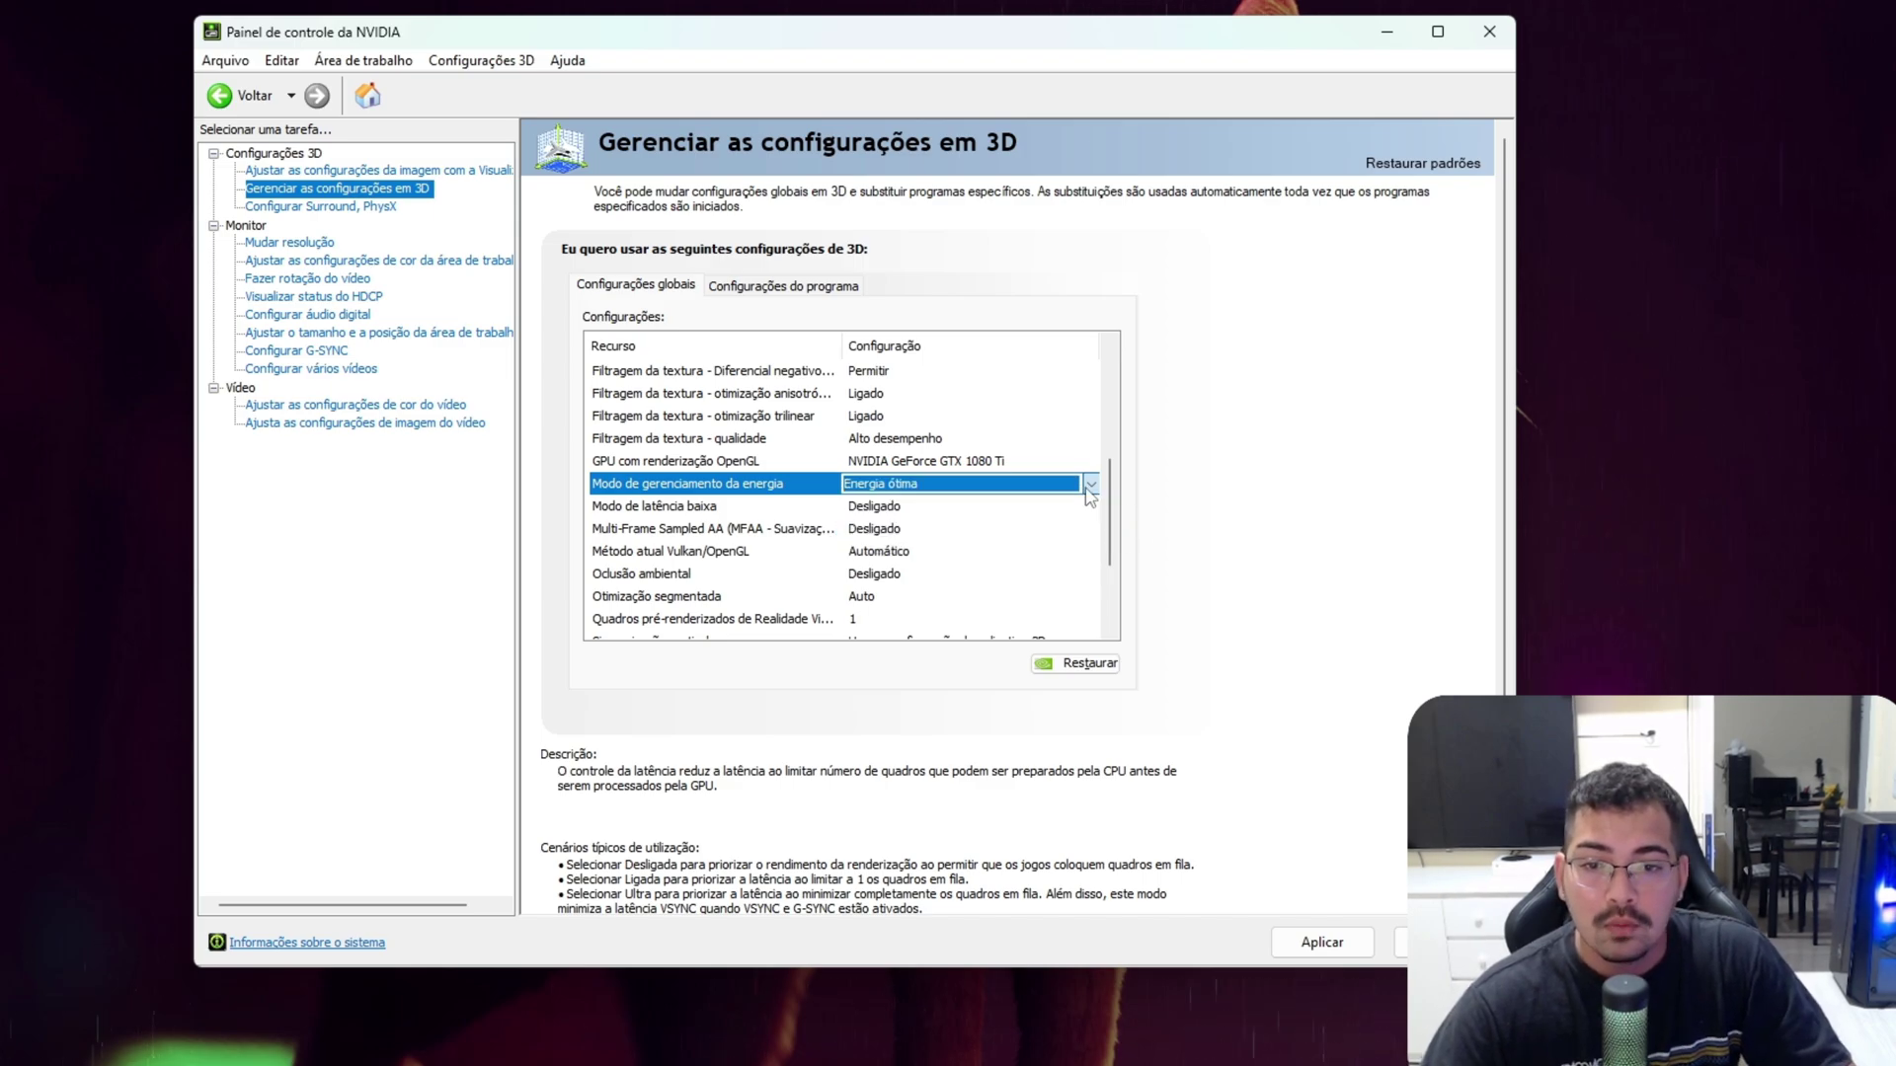
{"action": "left_click", "coordinate": [1090, 493]}
{"action": "left_click", "coordinate": [1025, 548]}
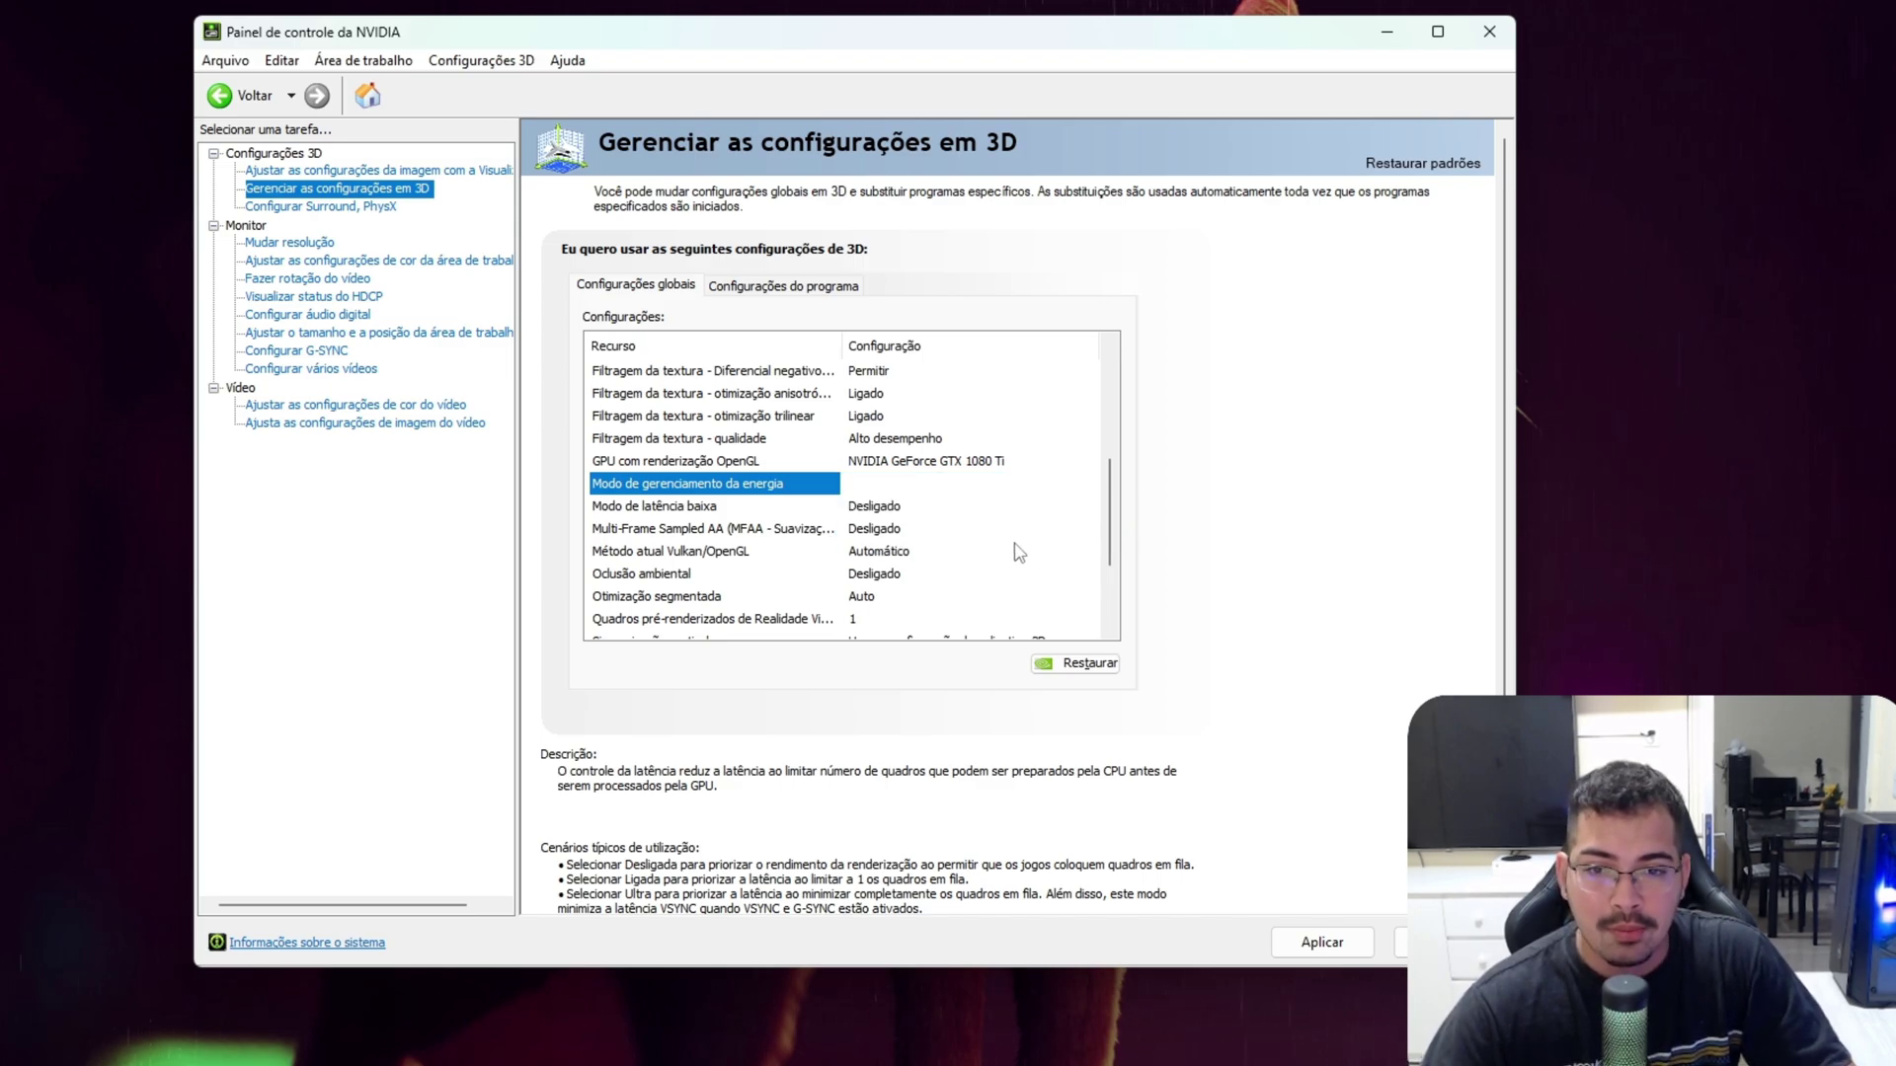
{"action": "scroll", "coordinate": [1003, 493], "scroll_direction": "up", "scroll_amount": 4}
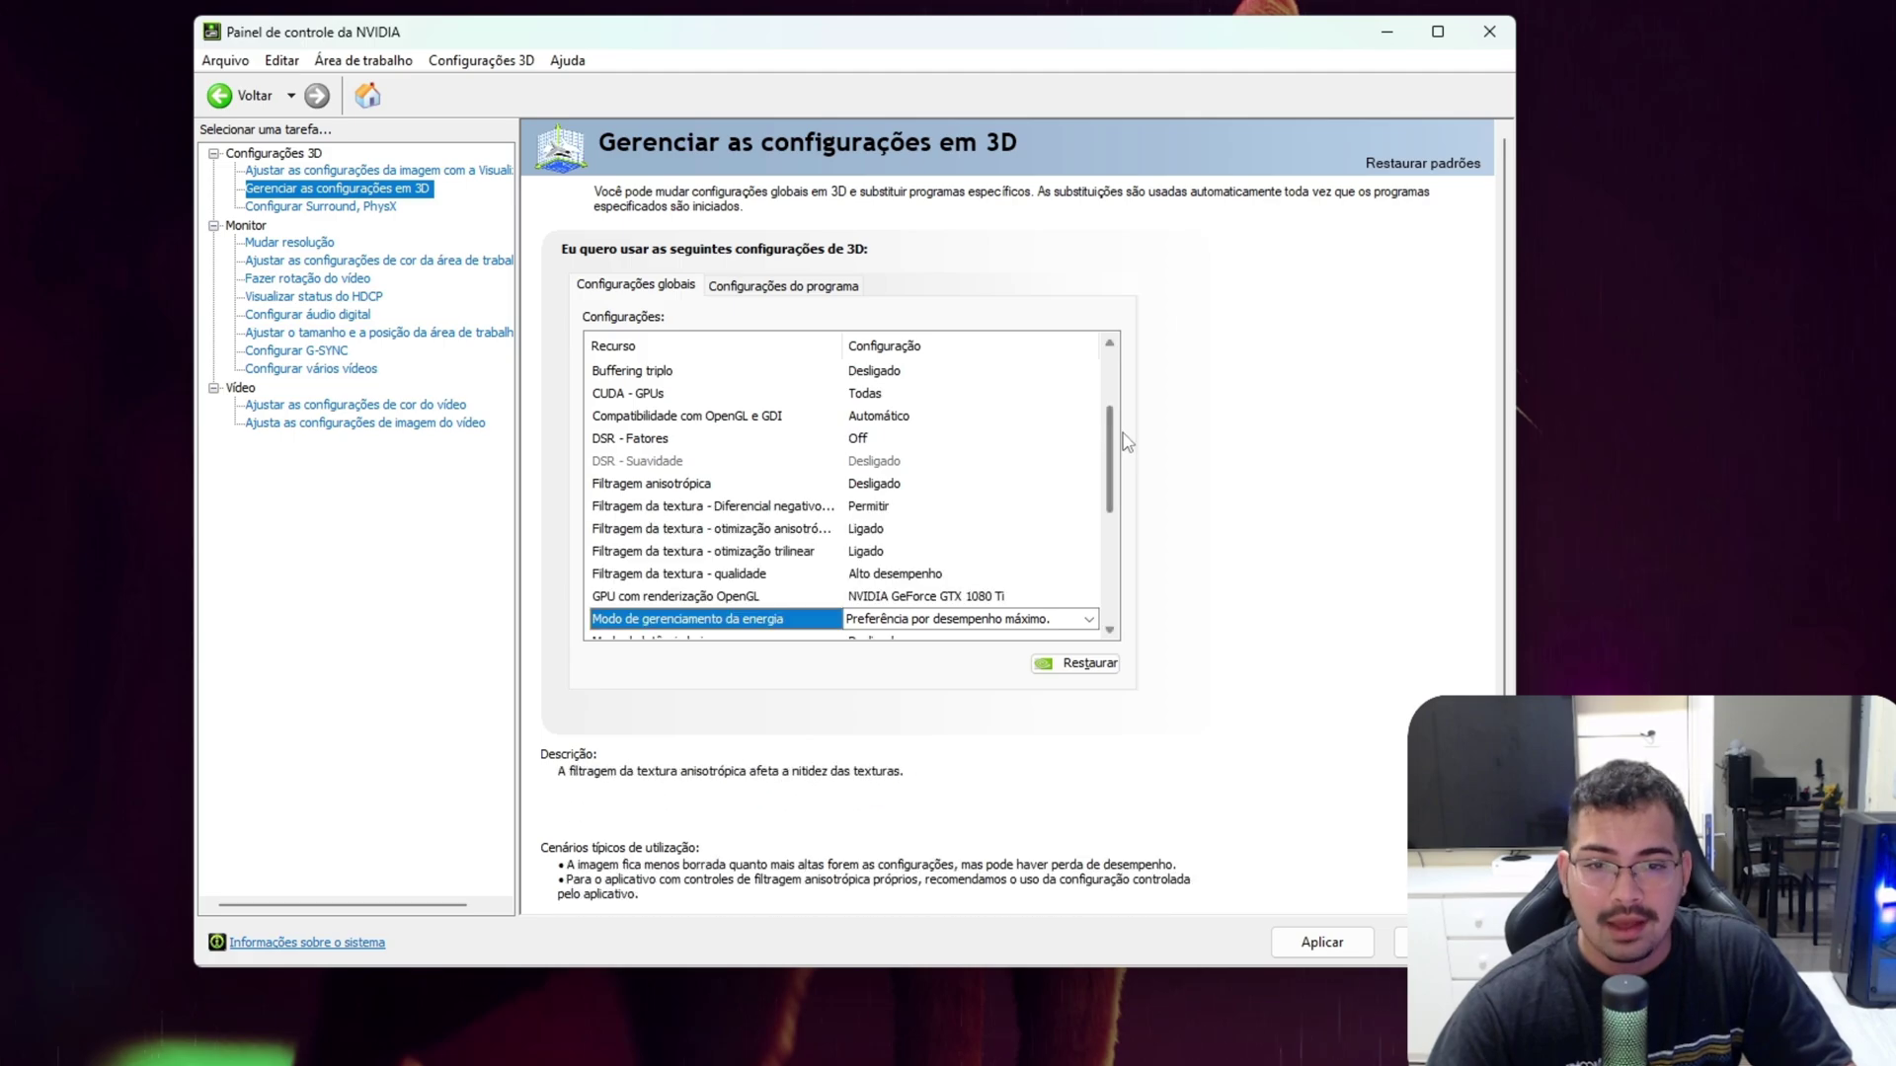
{"action": "scroll", "coordinate": [1027, 494], "scroll_direction": "down", "scroll_amount": 2}
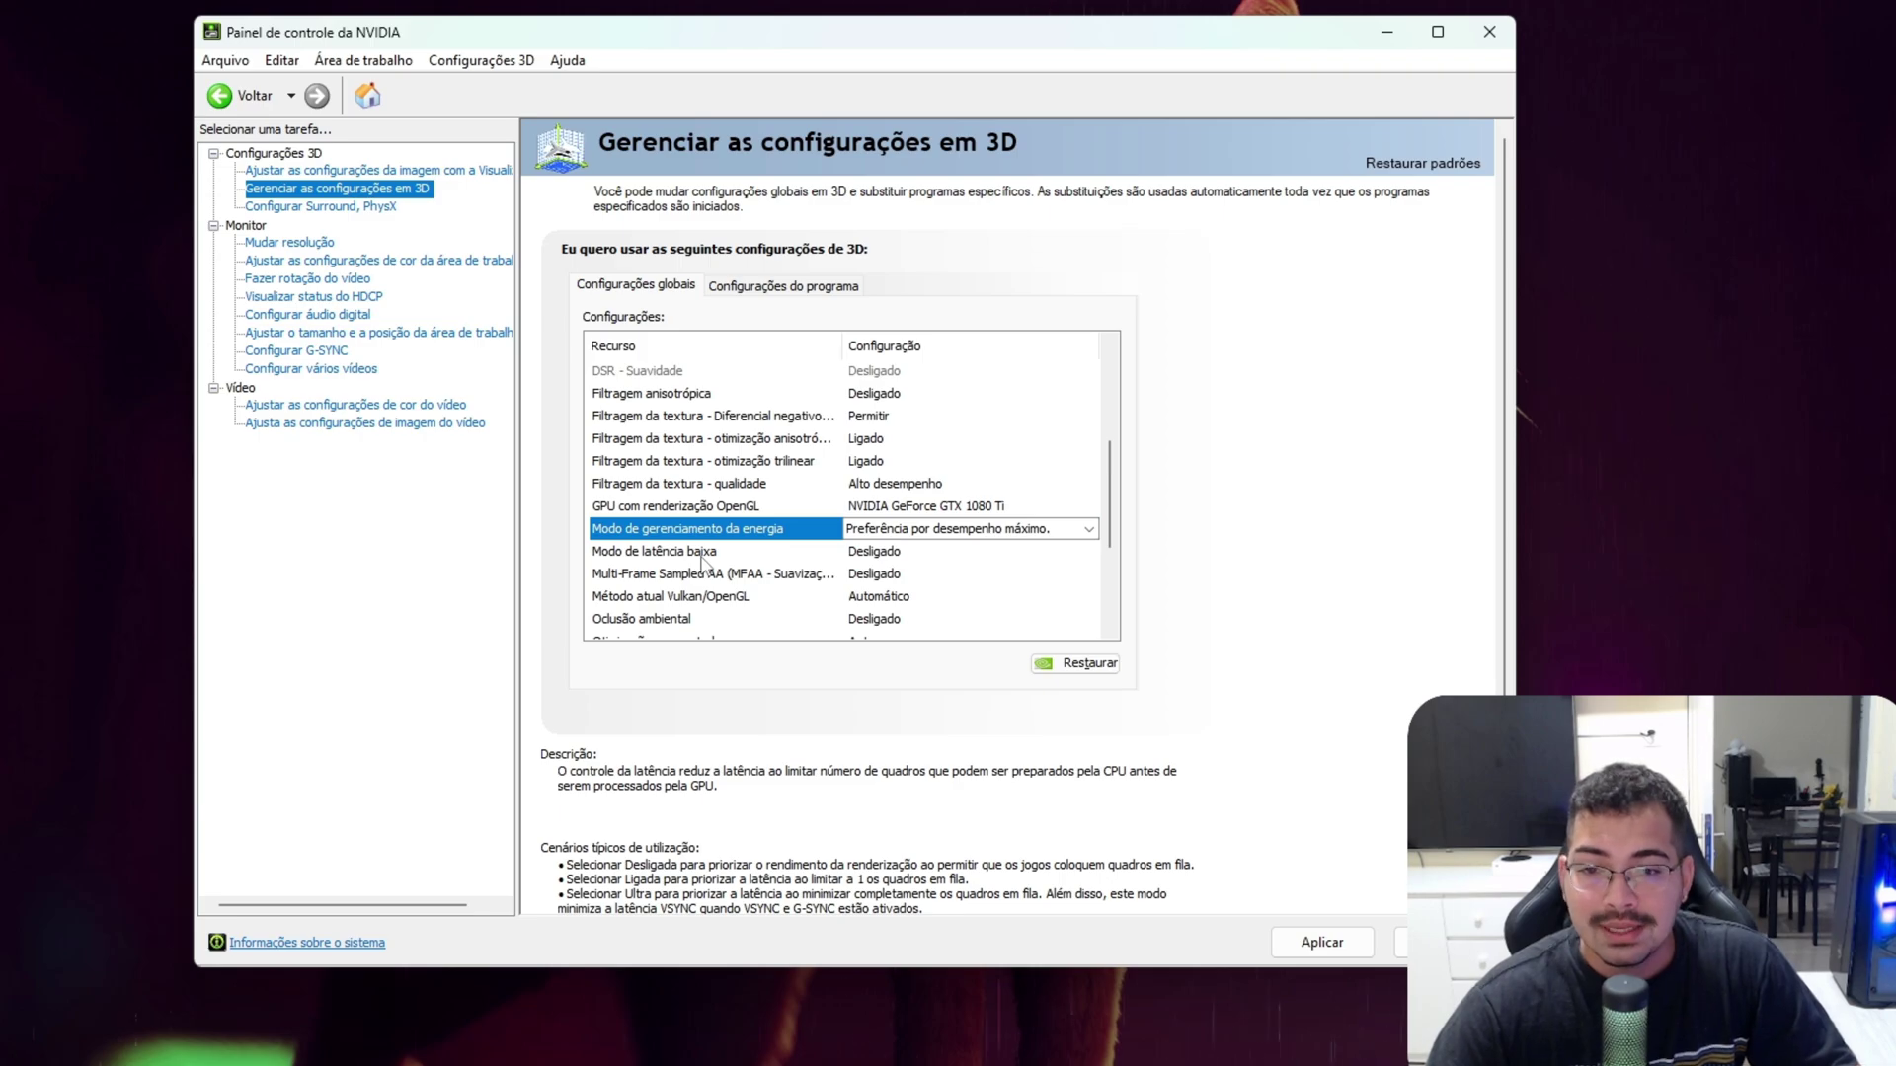
Step: Set Modo de latência baixa to Ligado
{"action": "left_click", "coordinate": [702, 555]}
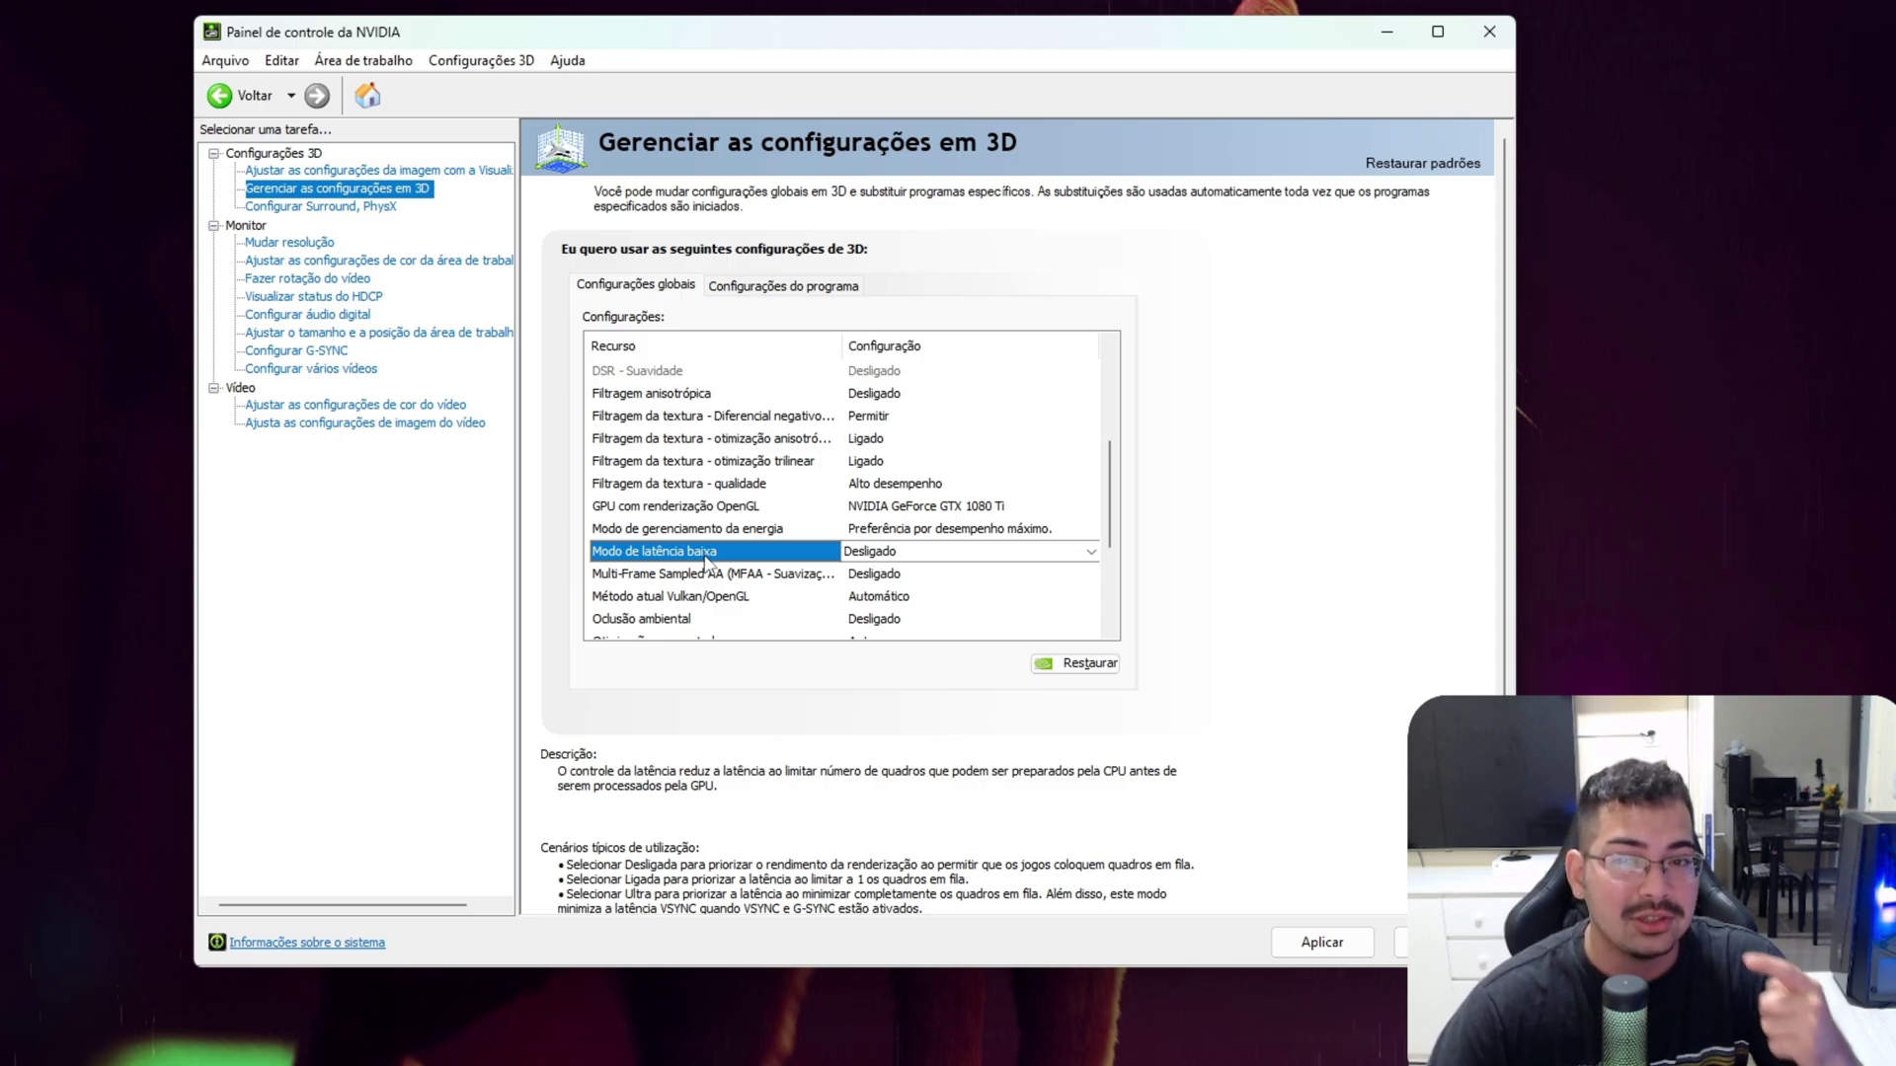
{"action": "left_click", "coordinate": [940, 553]}
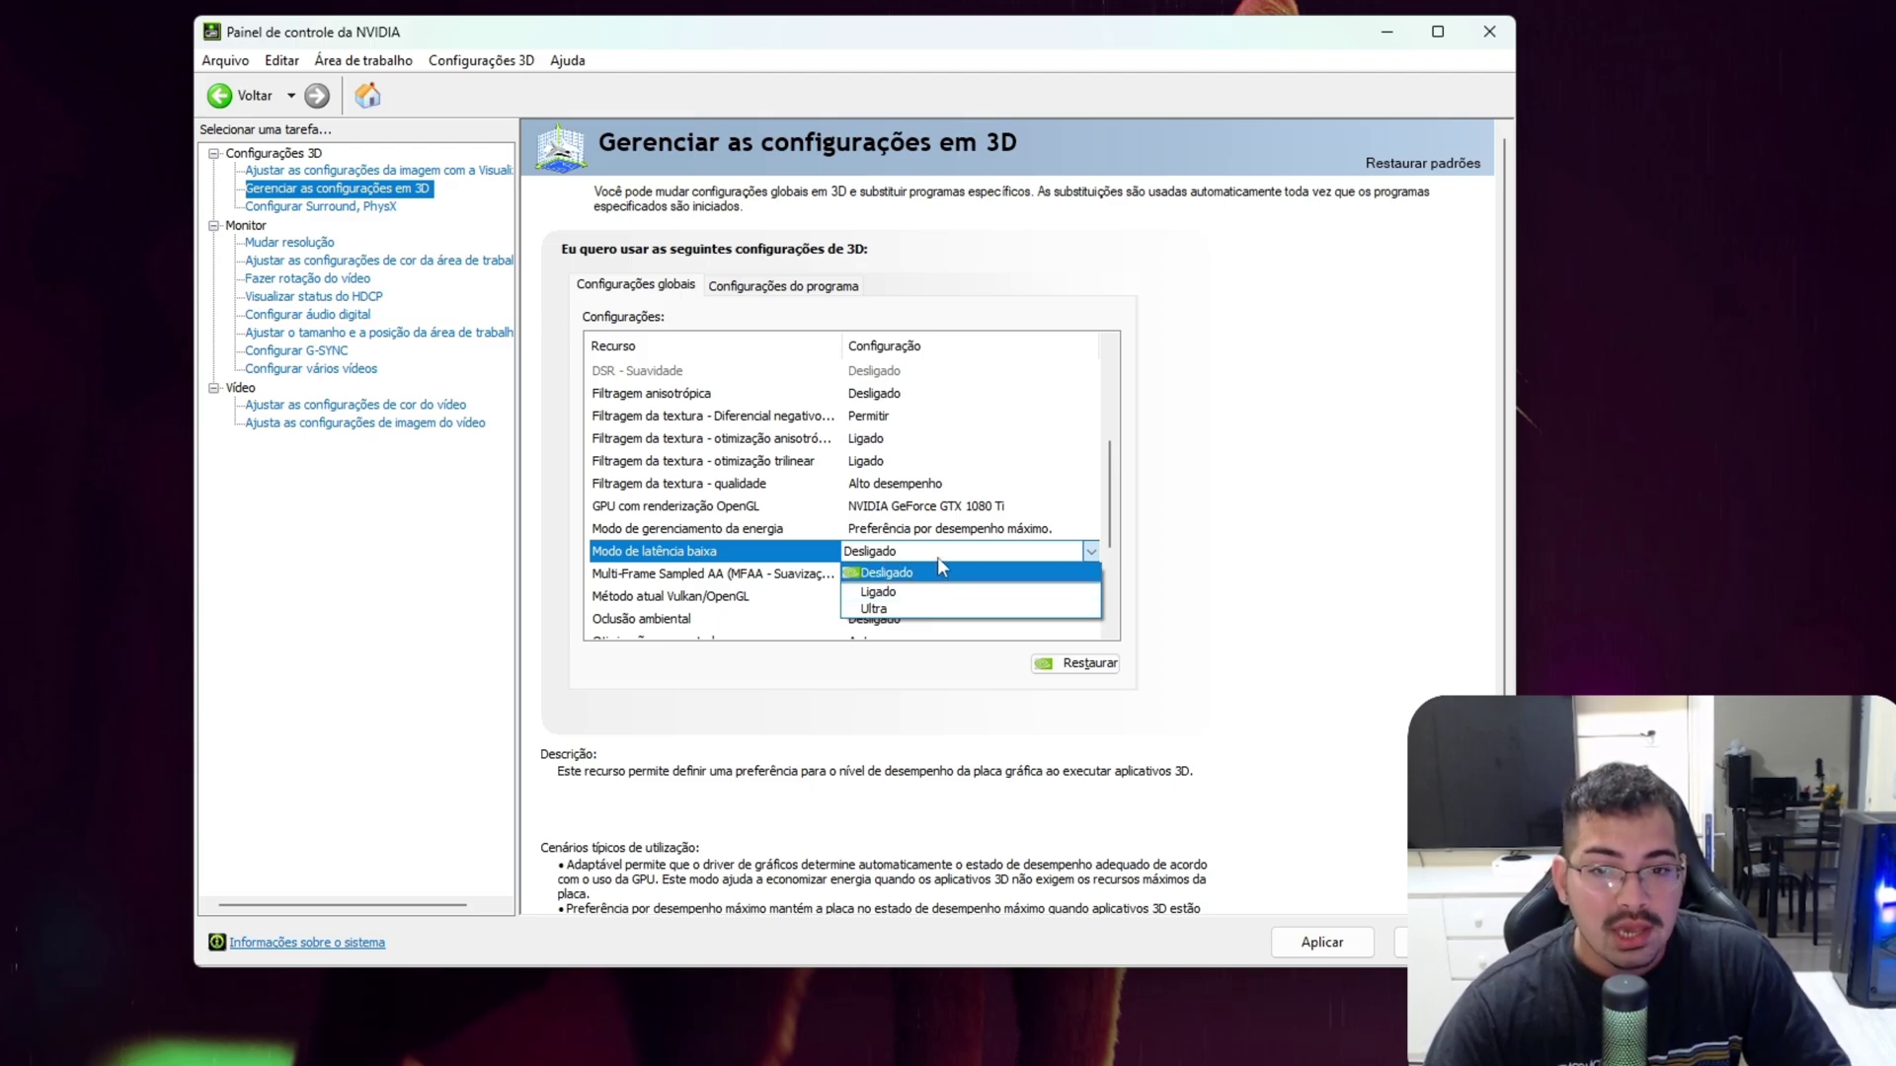
{"action": "left_click", "coordinate": [938, 557]}
{"action": "left_click", "coordinate": [938, 555]}
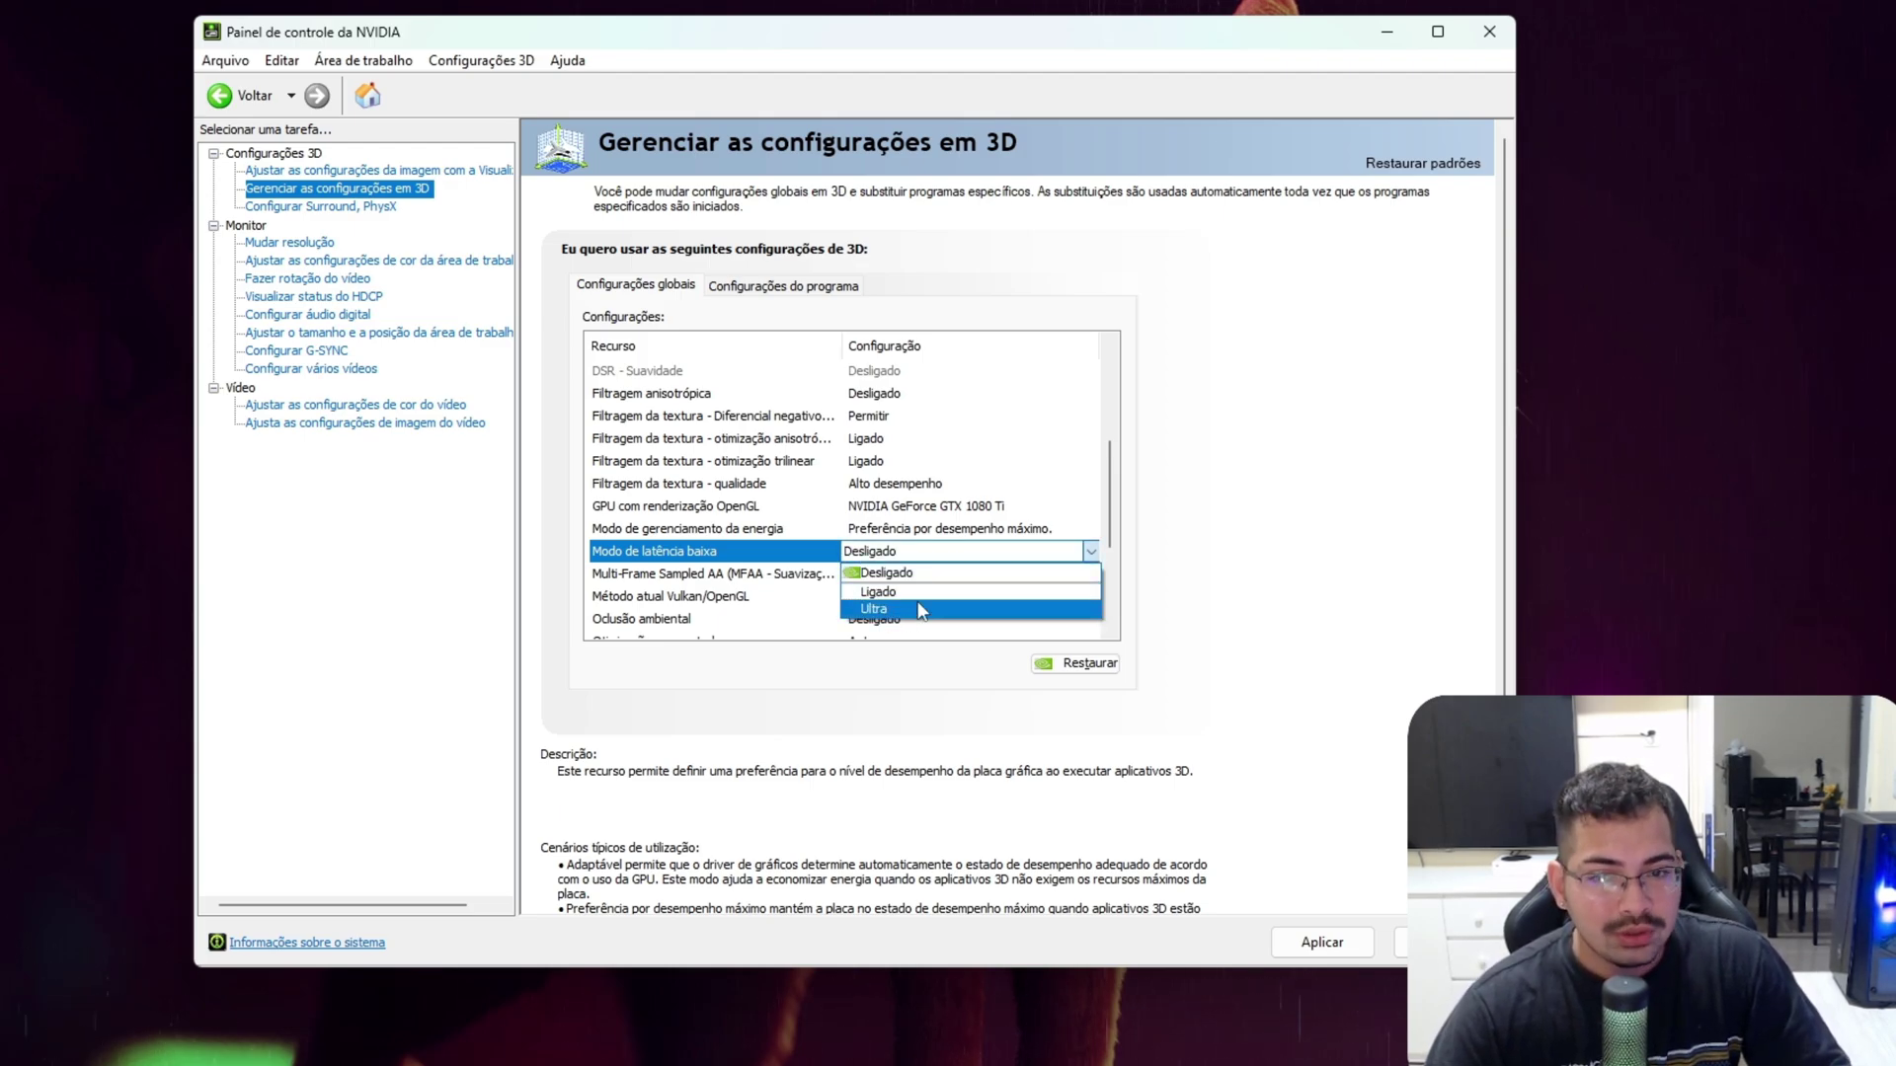
{"action": "left_click", "coordinate": [958, 556]}
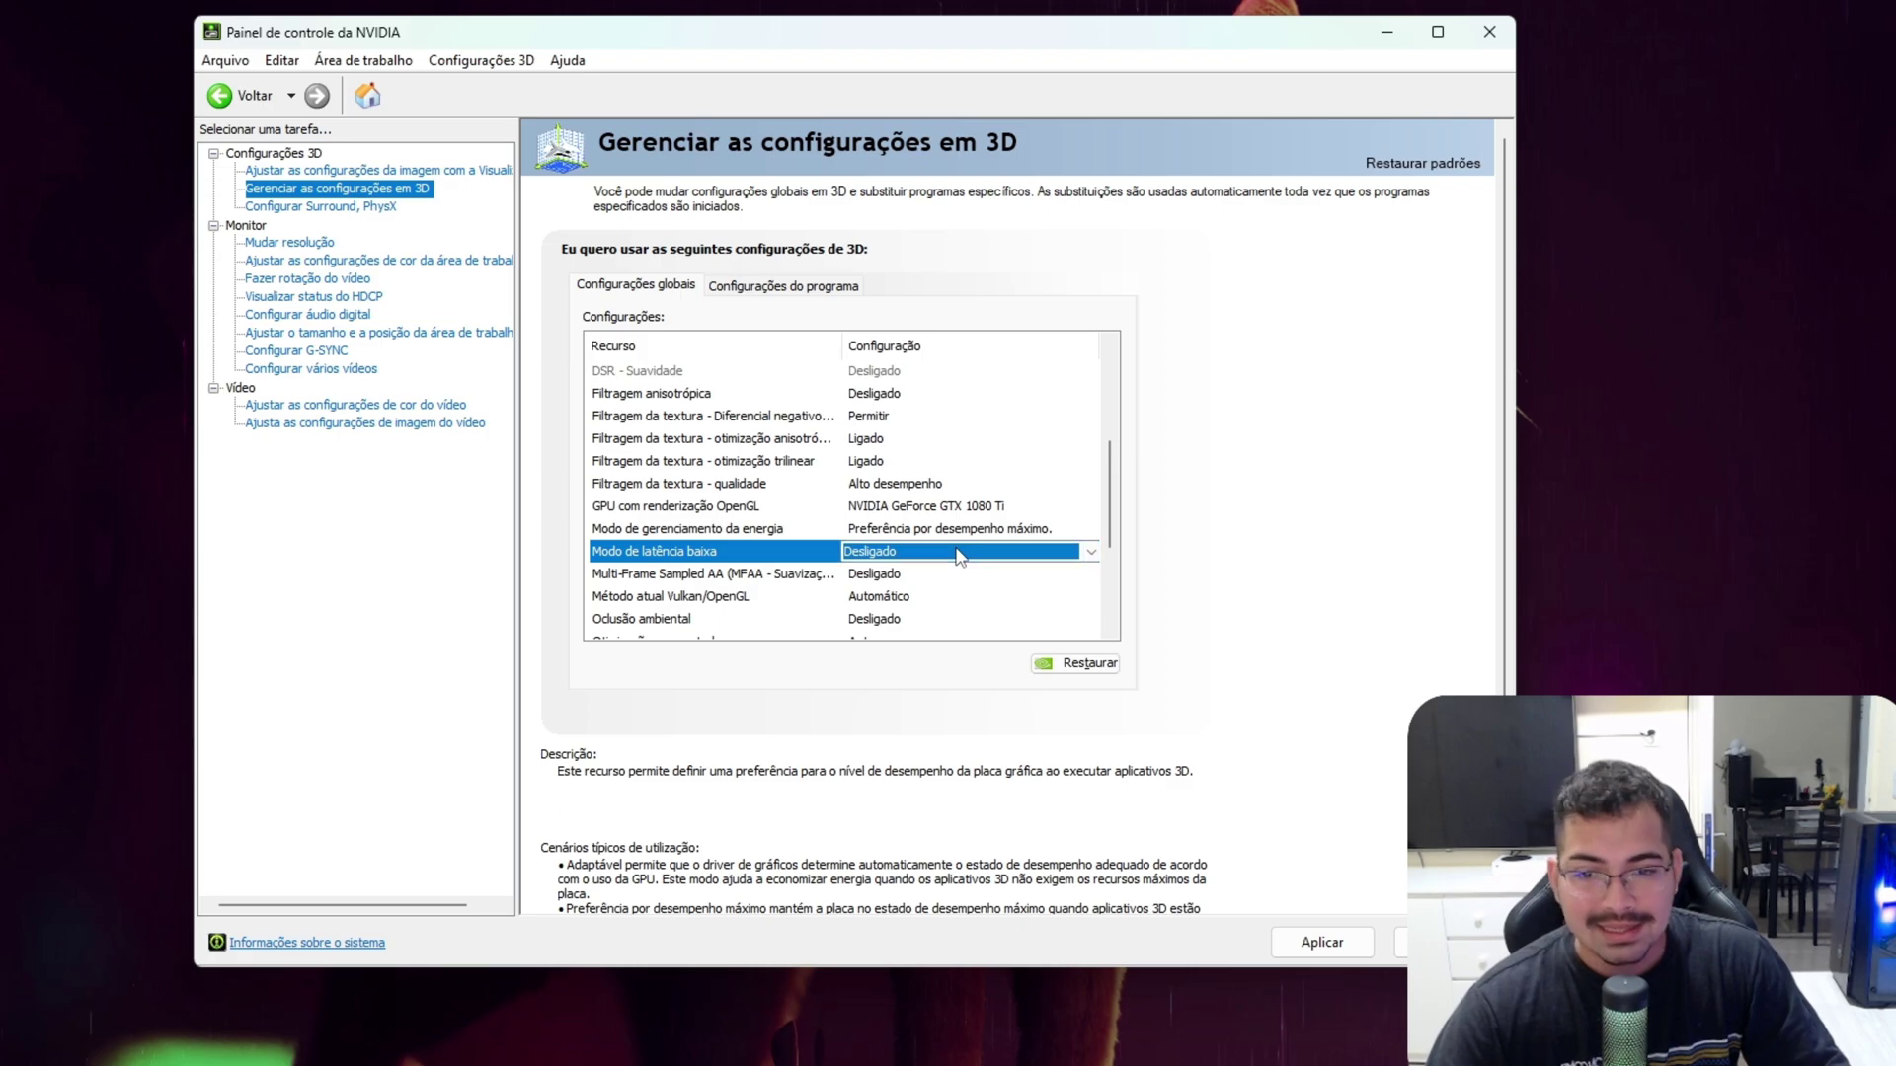
{"action": "left_click", "coordinate": [958, 556]}
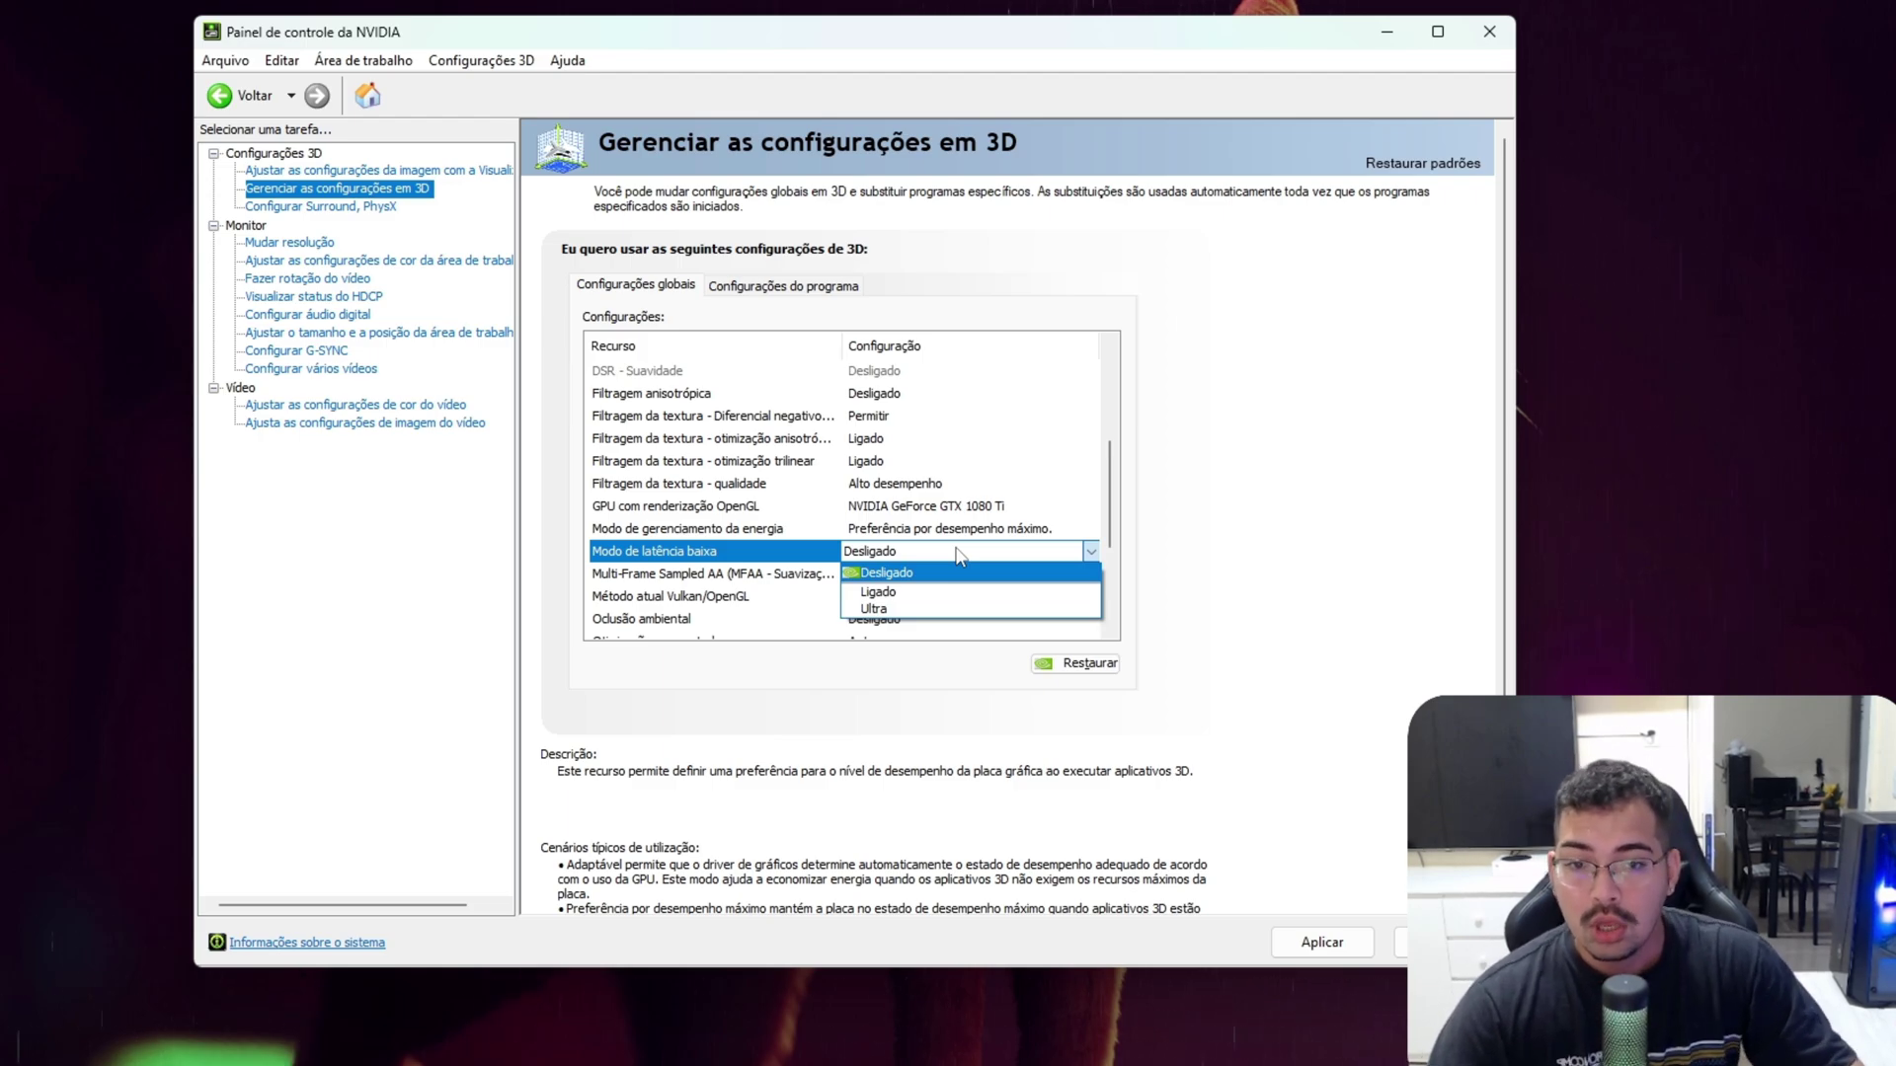
{"action": "left_click", "coordinate": [874, 591]}
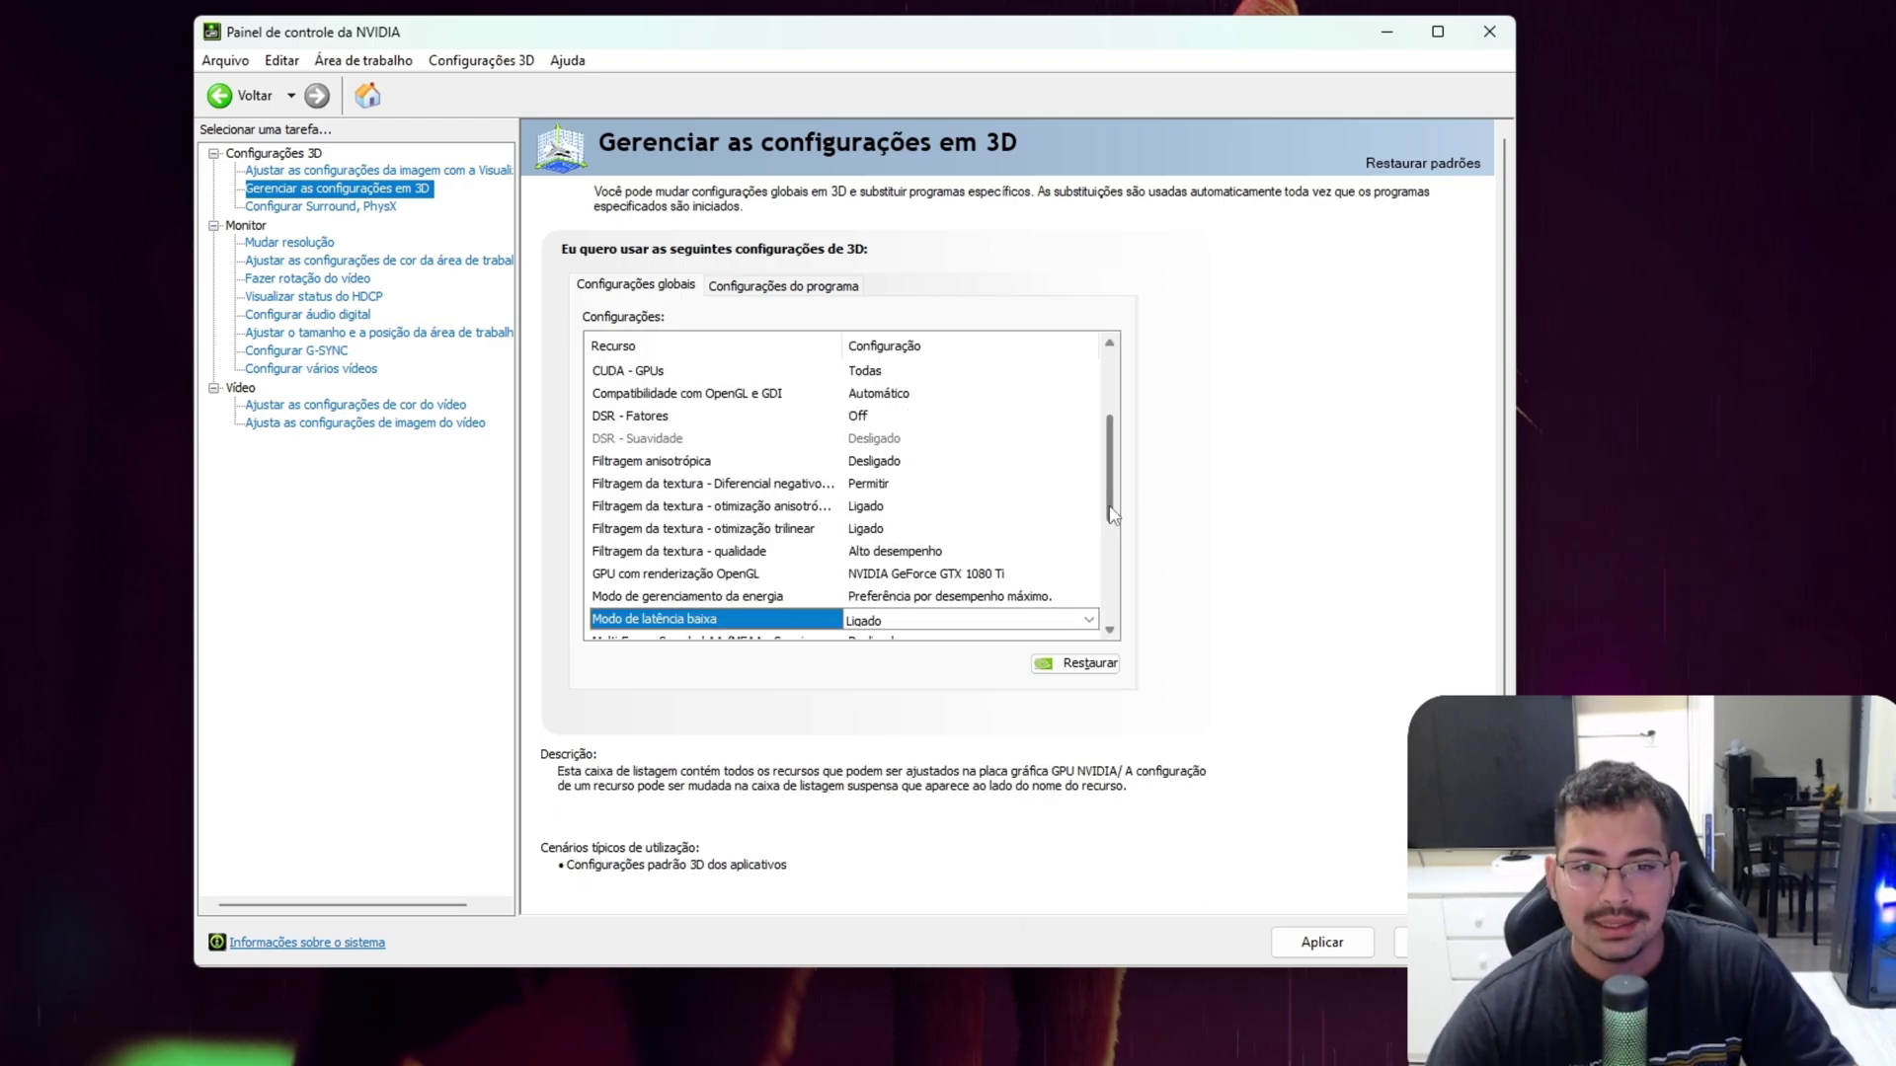
Step: Set Método atual Vulkan/OpenGL to Automático
{"action": "scroll", "coordinate": [1111, 514], "scroll_direction": "down", "scroll_amount": 2}
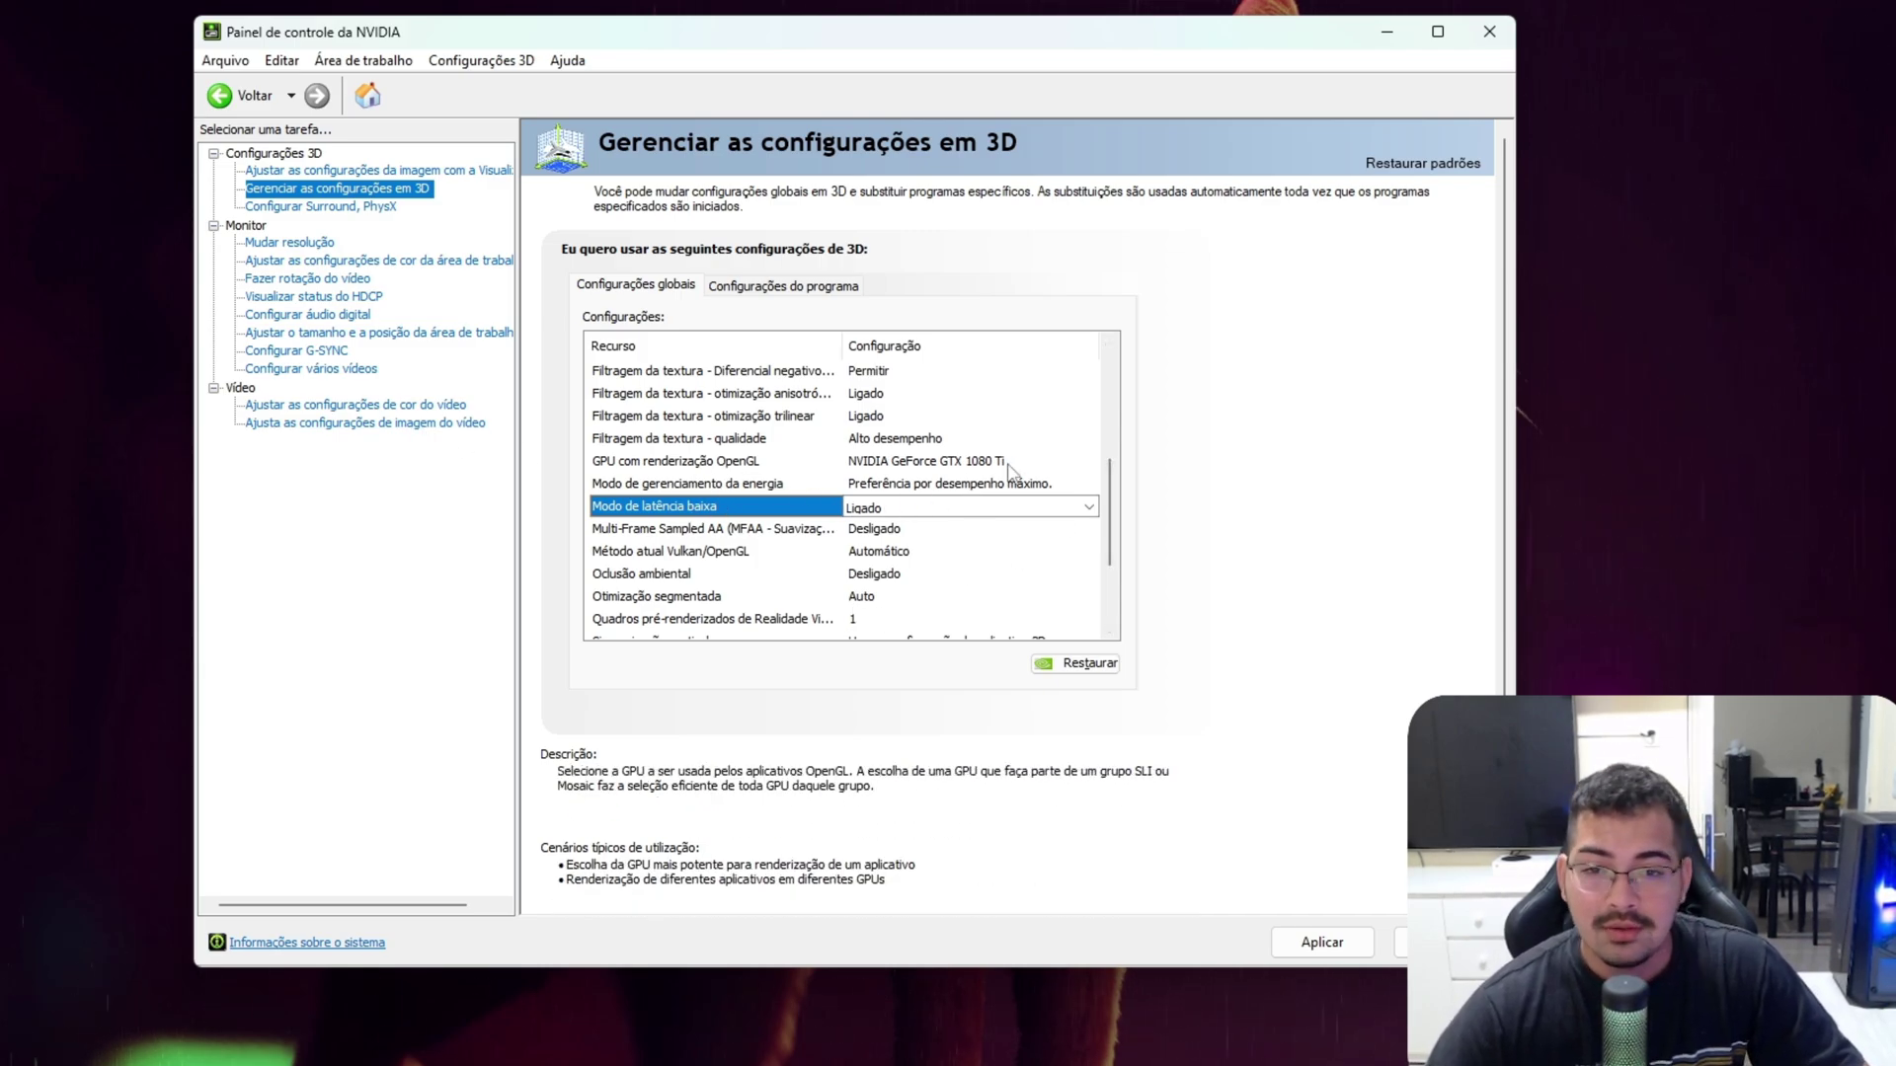
{"action": "scroll", "coordinate": [1112, 498], "scroll_direction": "down", "scroll_amount": 2}
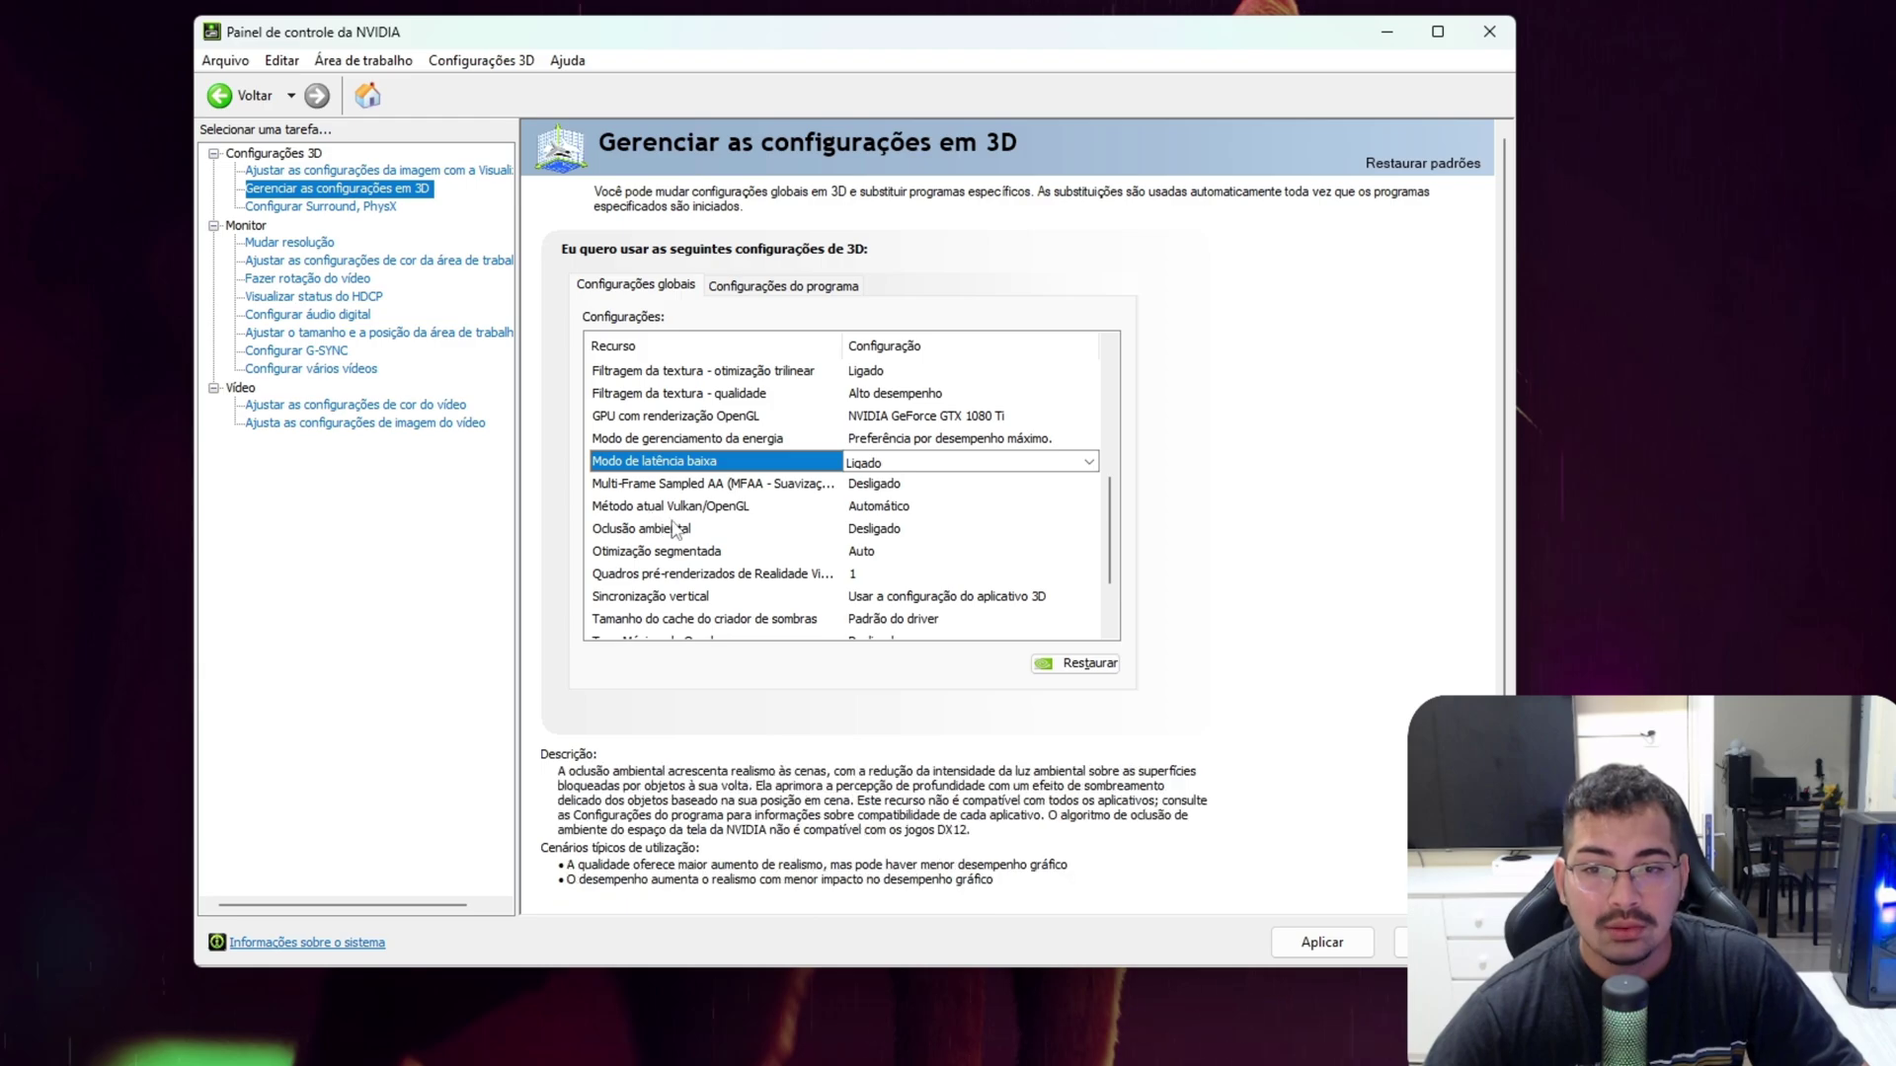
{"action": "left_click", "coordinate": [884, 514]}
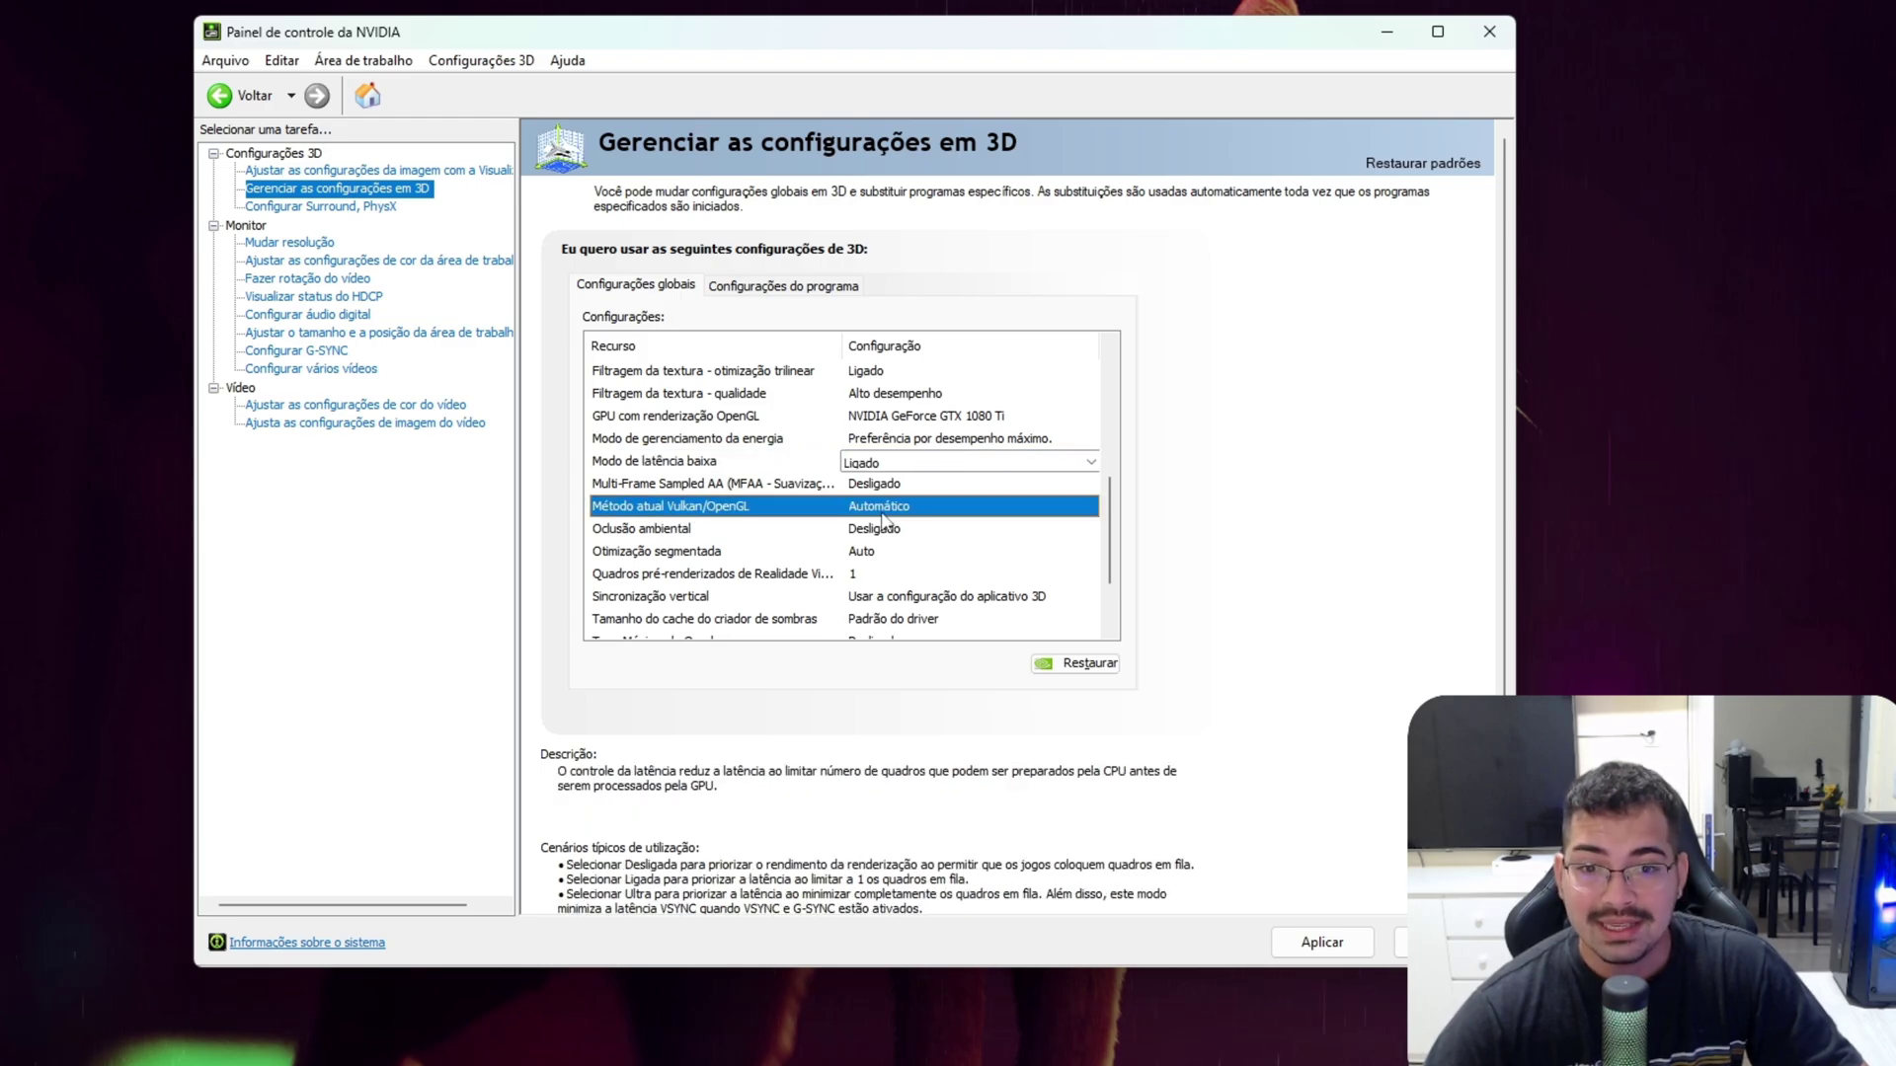
{"action": "left_click", "coordinate": [884, 512]}
{"action": "left_click", "coordinate": [882, 509]}
{"action": "left_click", "coordinate": [887, 513]}
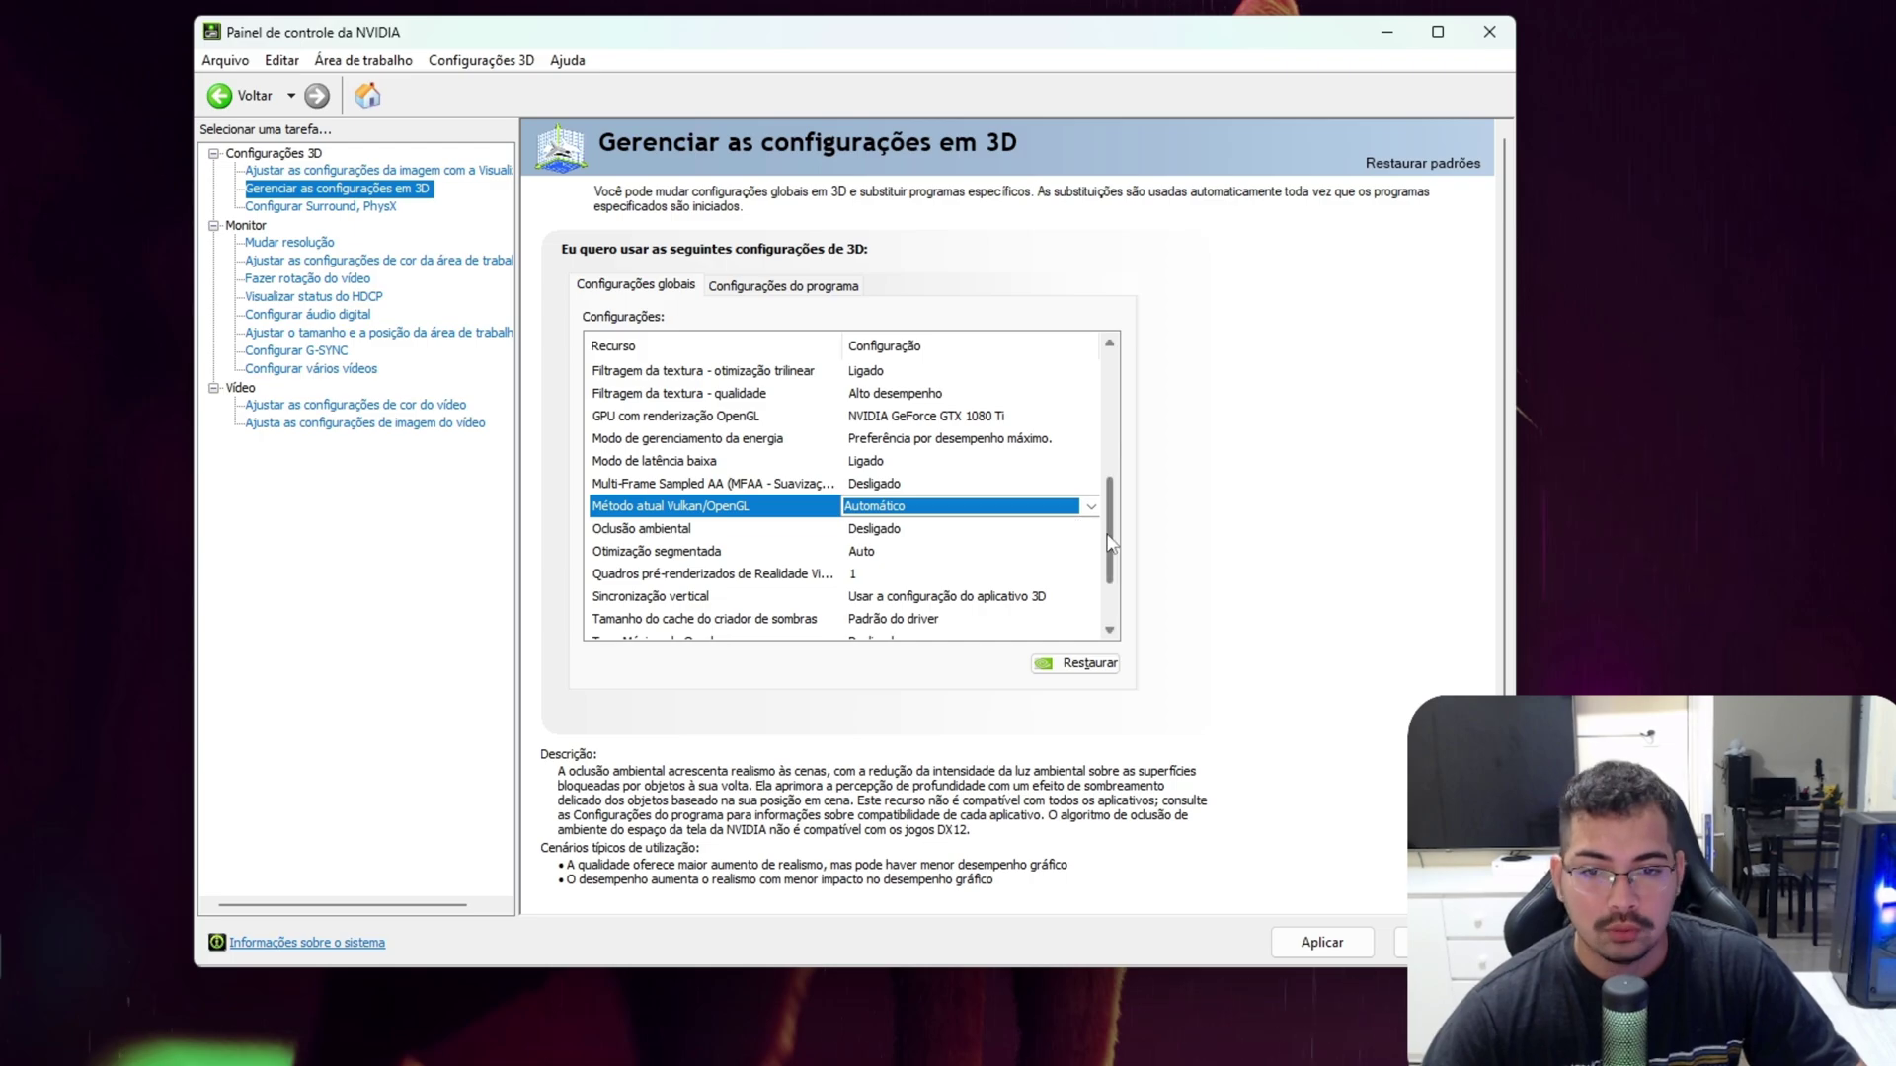
Step: Review the available options for Sincronização vertical
{"action": "scroll", "coordinate": [1110, 534], "scroll_direction": "down", "scroll_amount": 1}
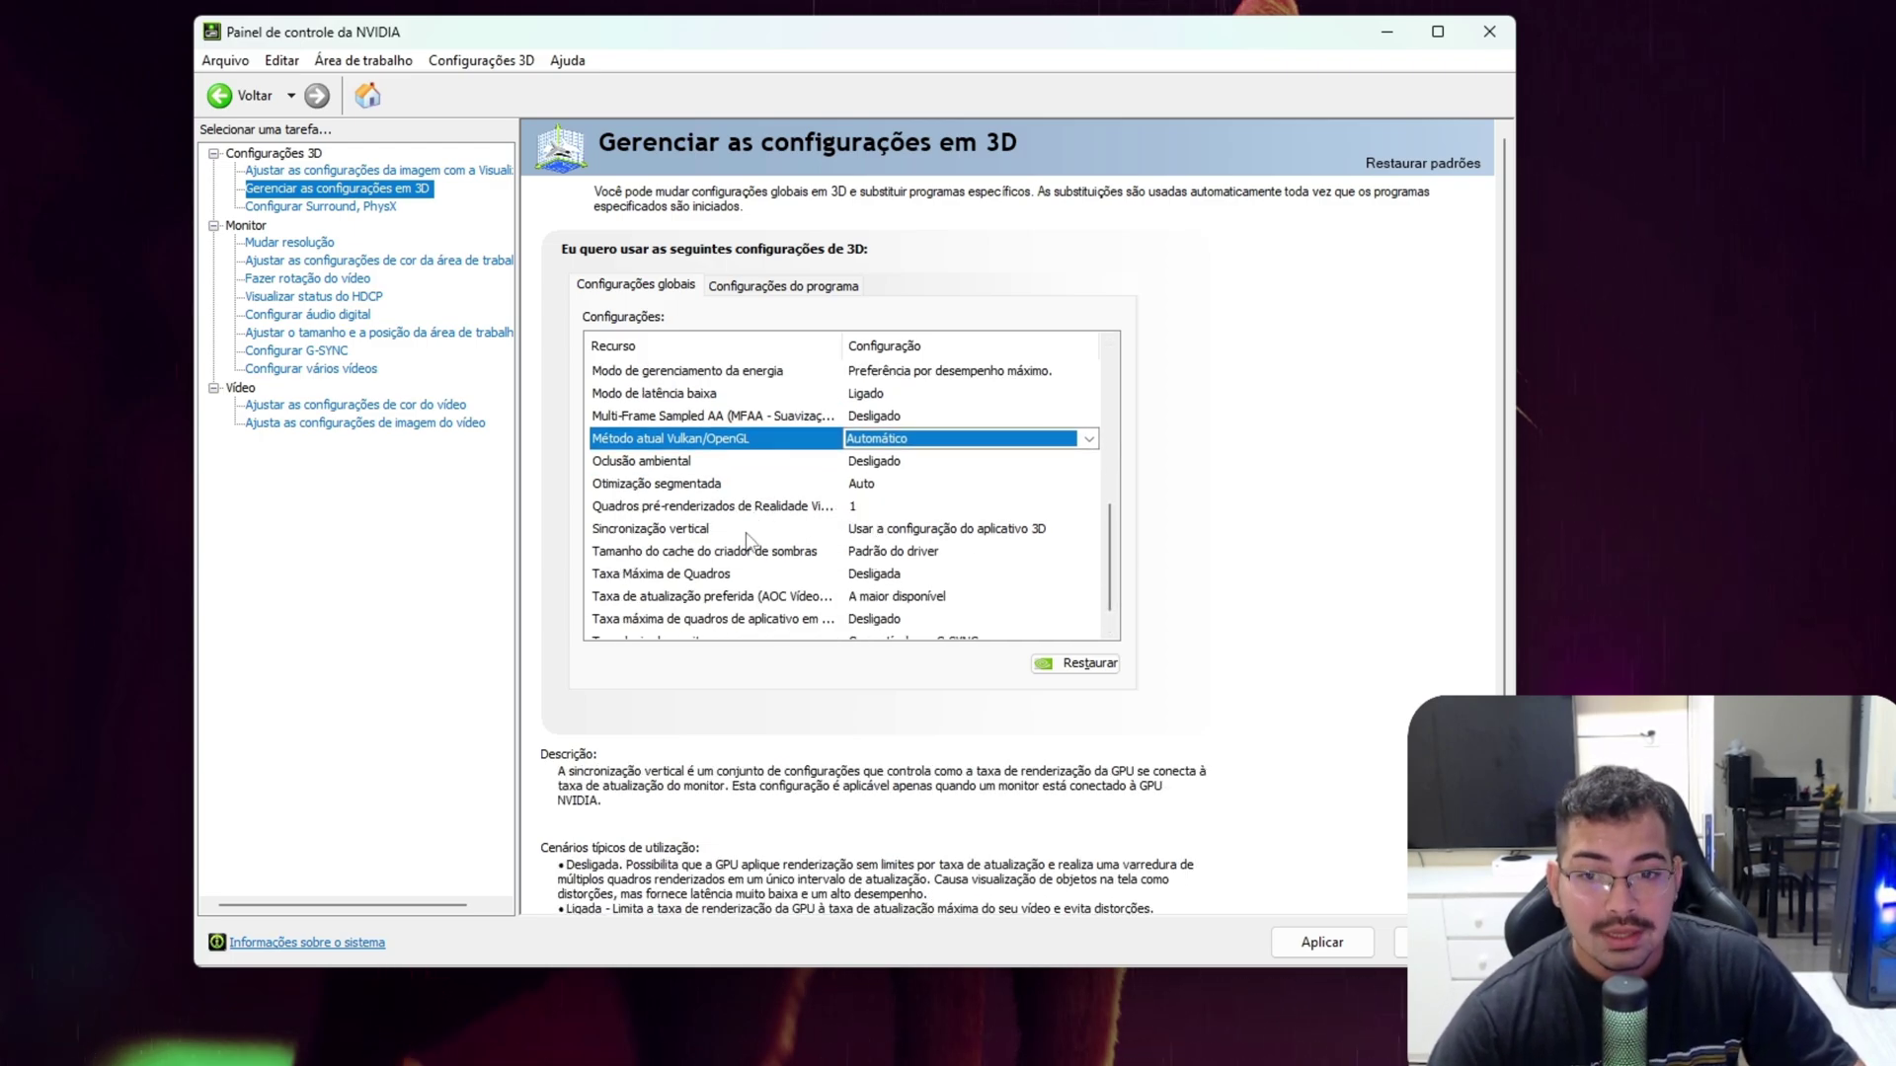
{"action": "left_click", "coordinate": [771, 531]}
{"action": "left_click", "coordinate": [918, 531]}
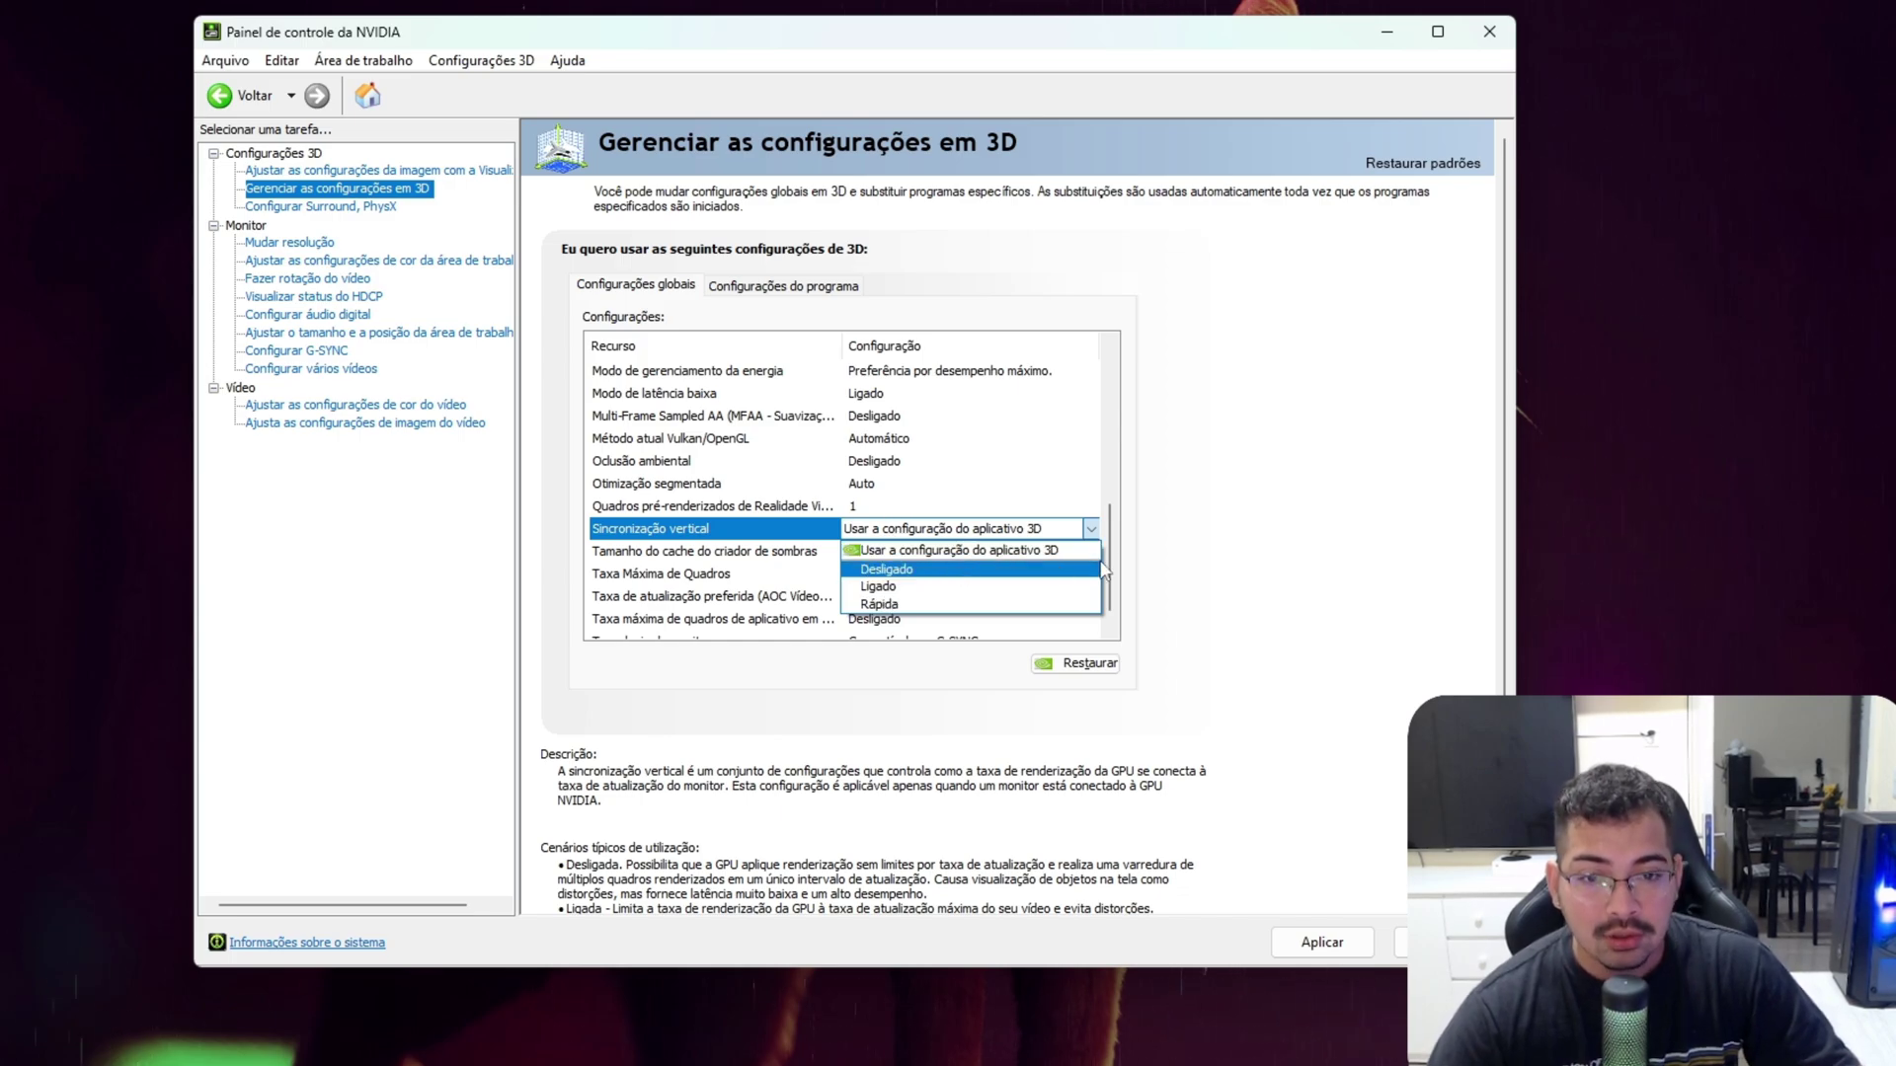
{"action": "left_click", "coordinate": [1092, 531]}
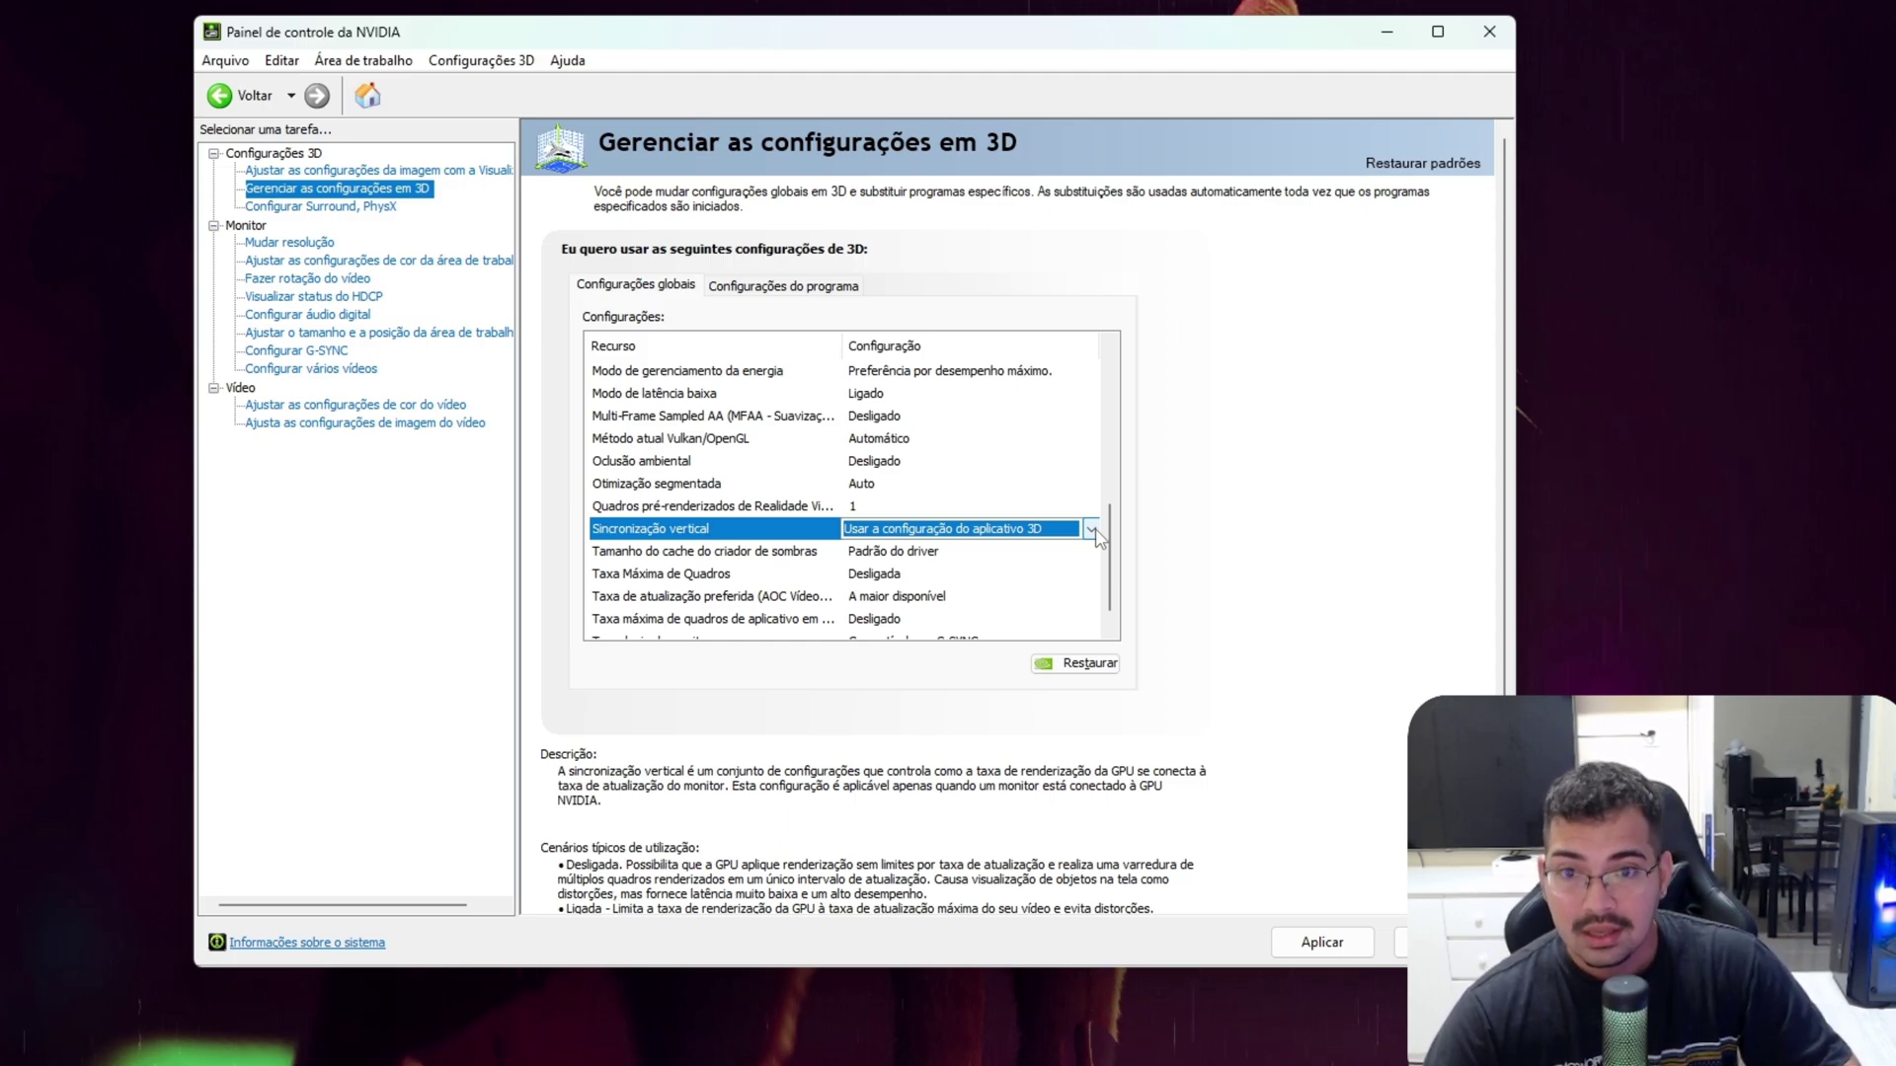
{"action": "left_click", "coordinate": [1092, 530]}
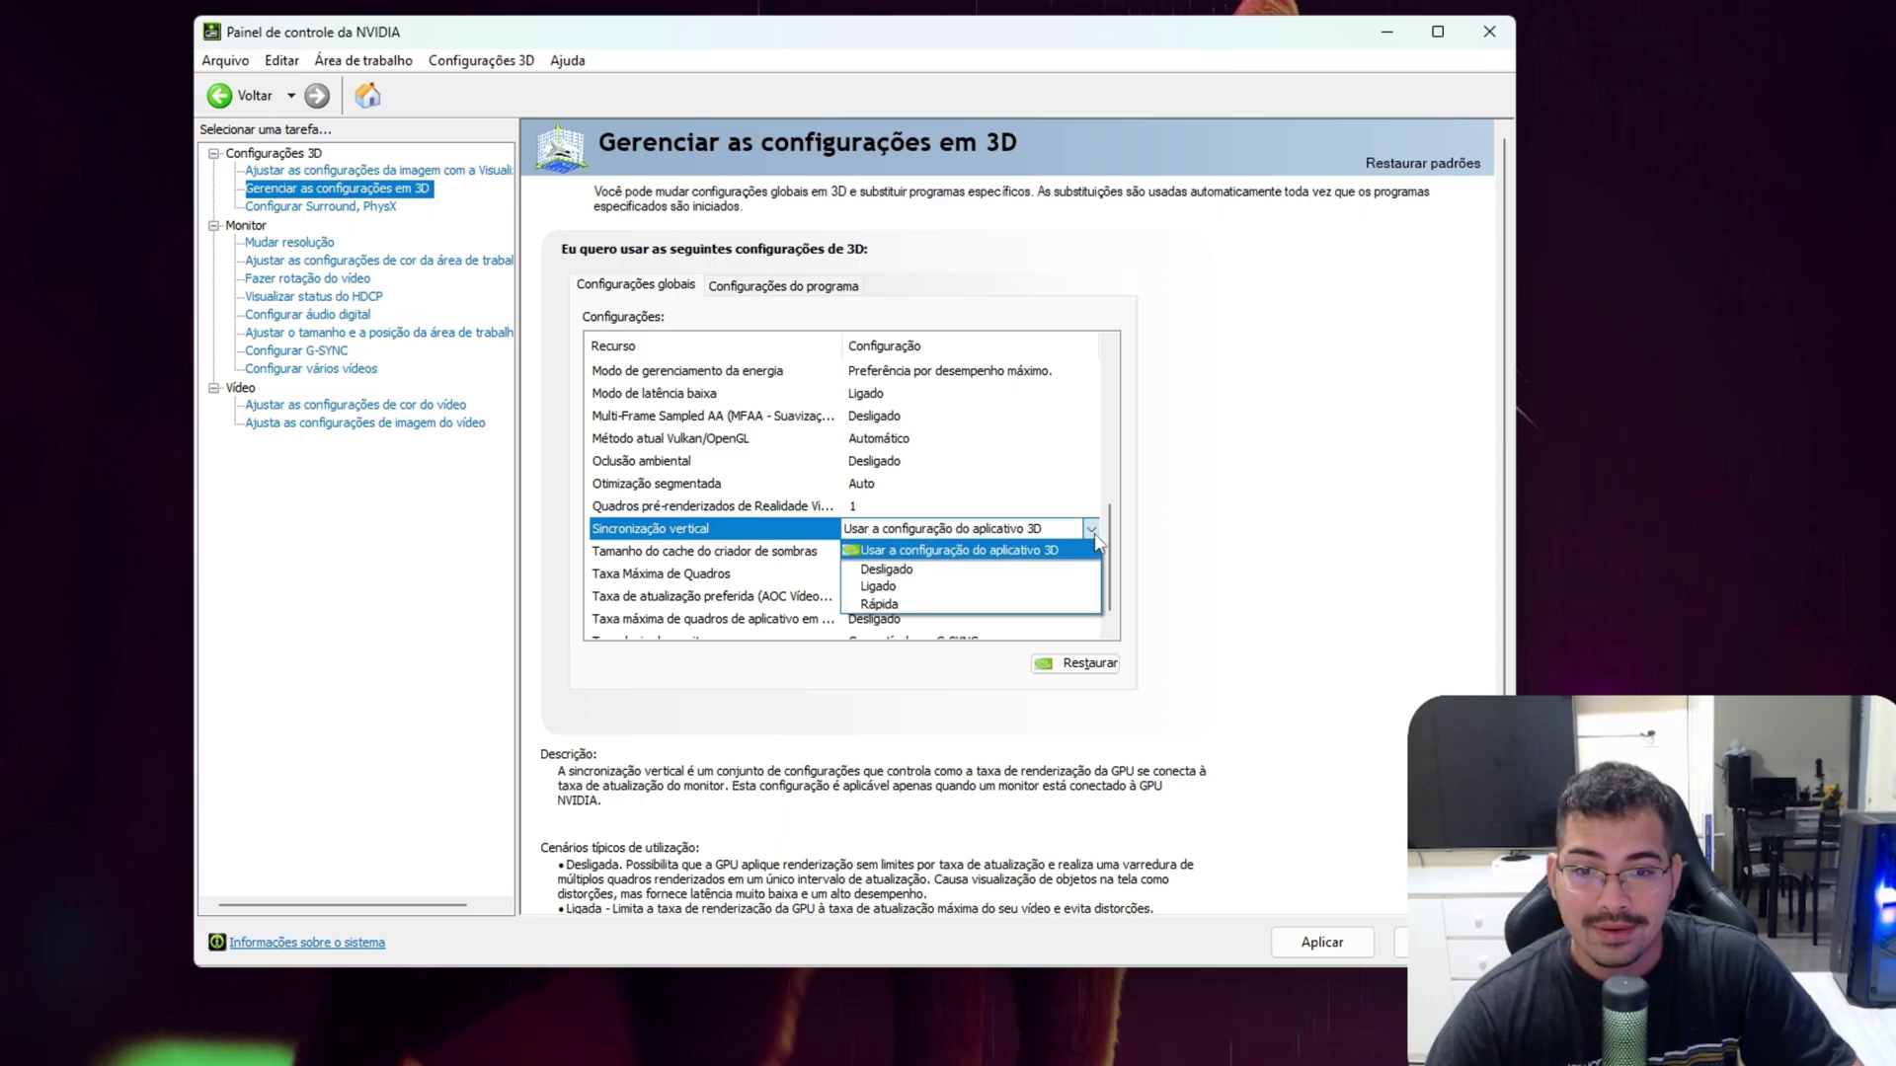
{"action": "left_click", "coordinate": [1094, 533]}
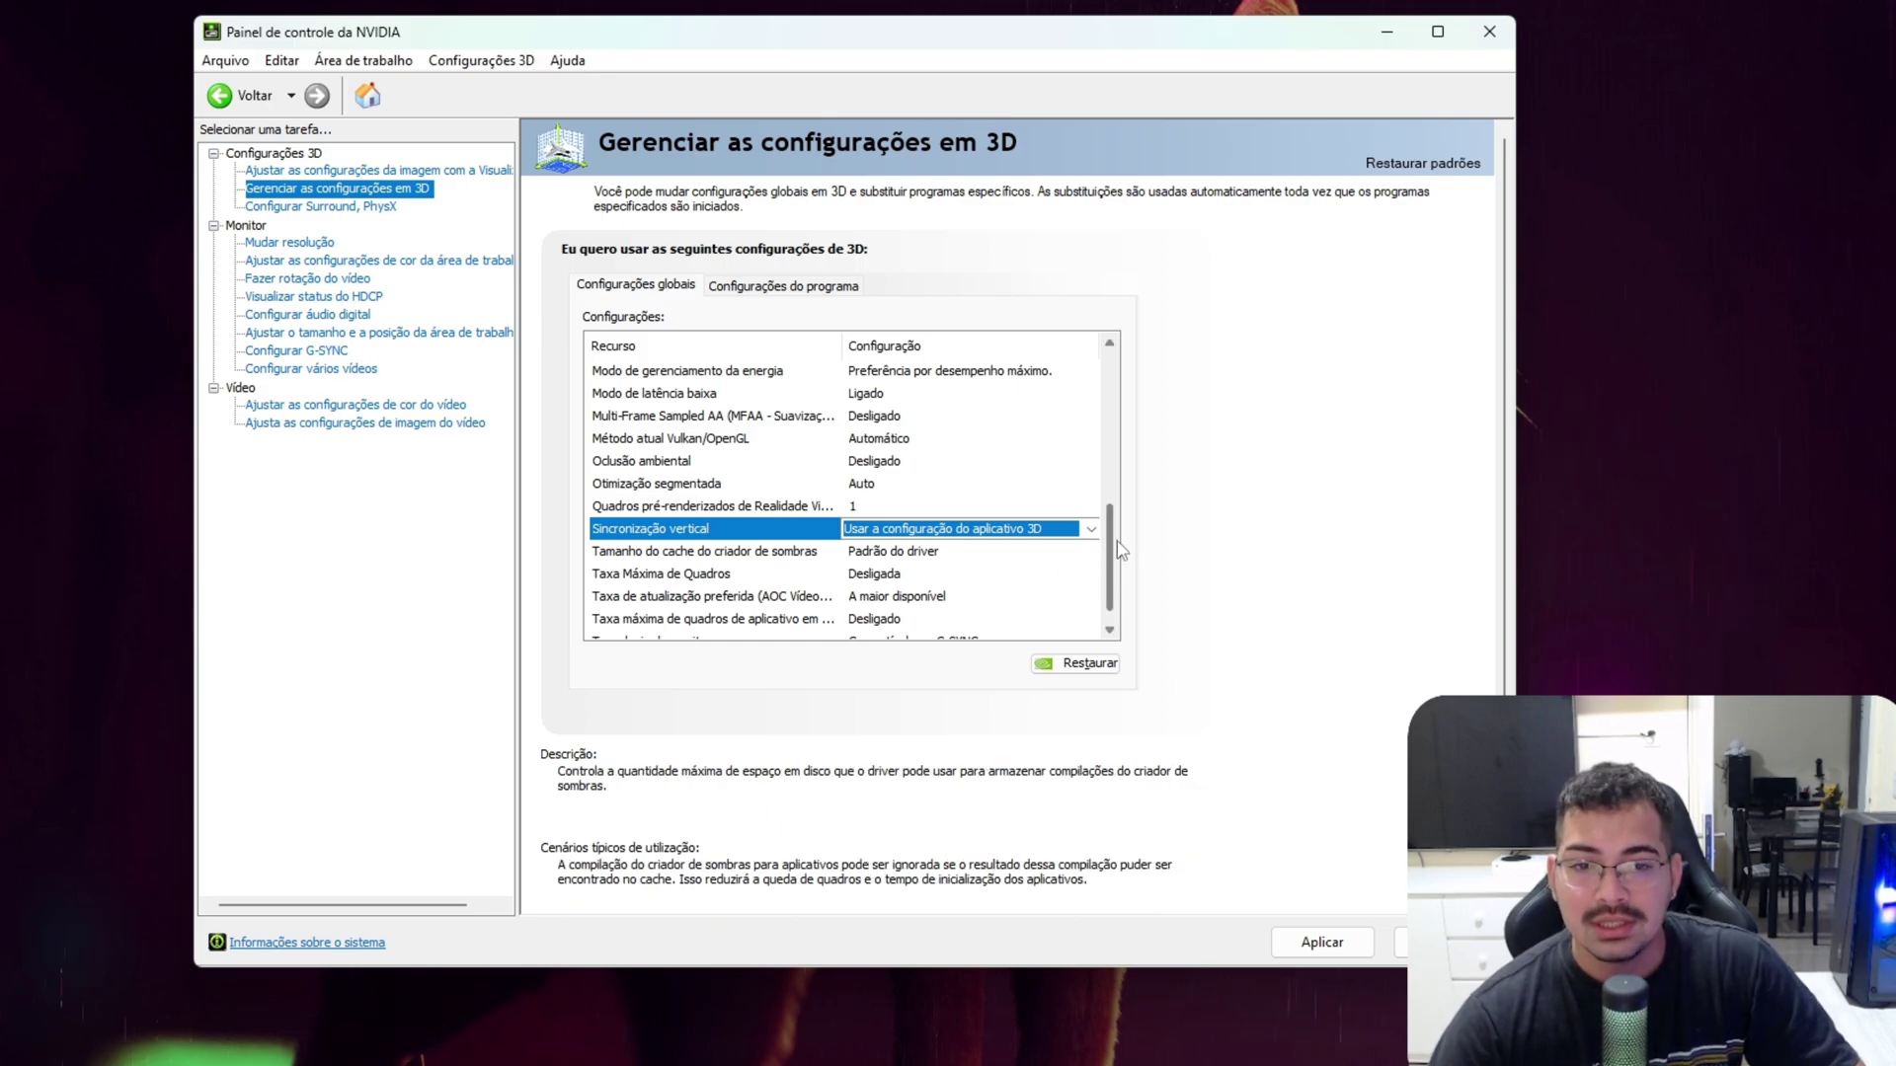
Step: Set Sincronização vertical to Ligado
{"action": "scroll", "coordinate": [1116, 553], "scroll_direction": "down", "scroll_amount": 1}
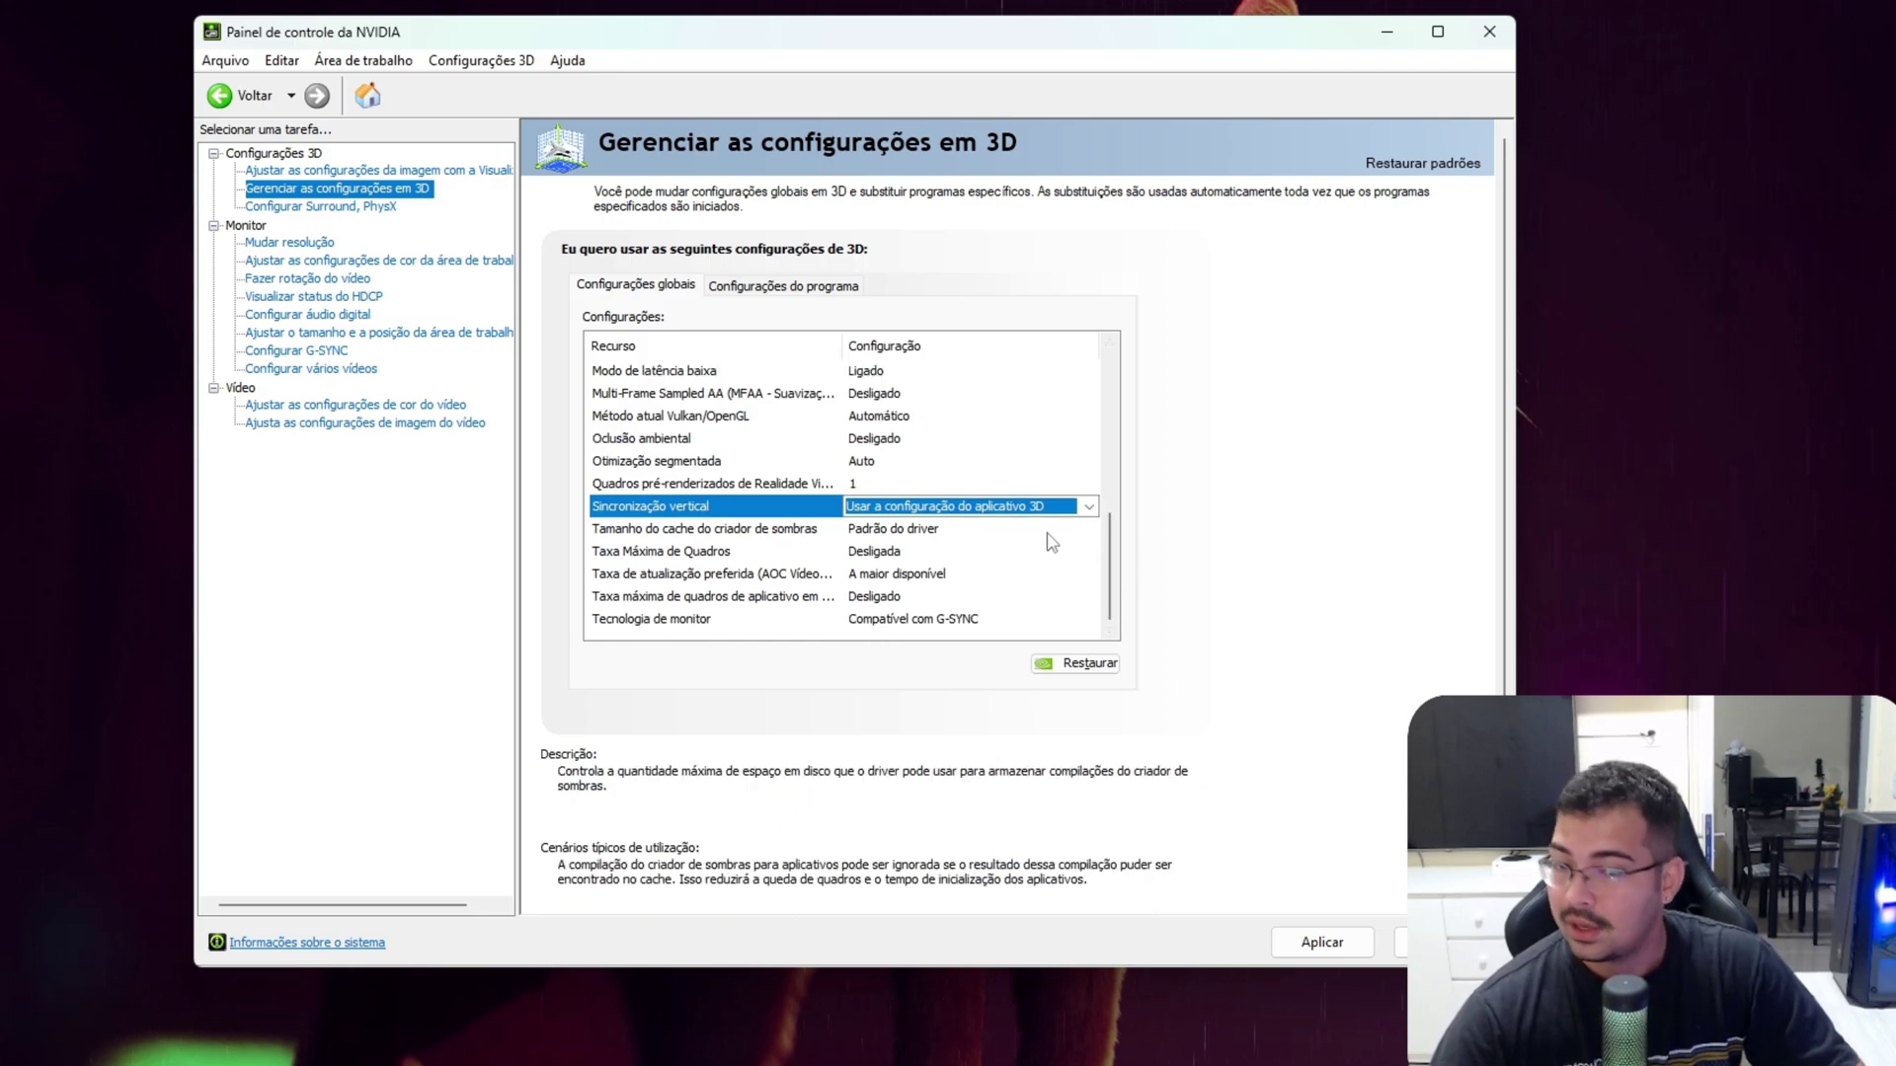
{"action": "left_click", "coordinate": [1069, 510]}
{"action": "left_click", "coordinate": [941, 574]}
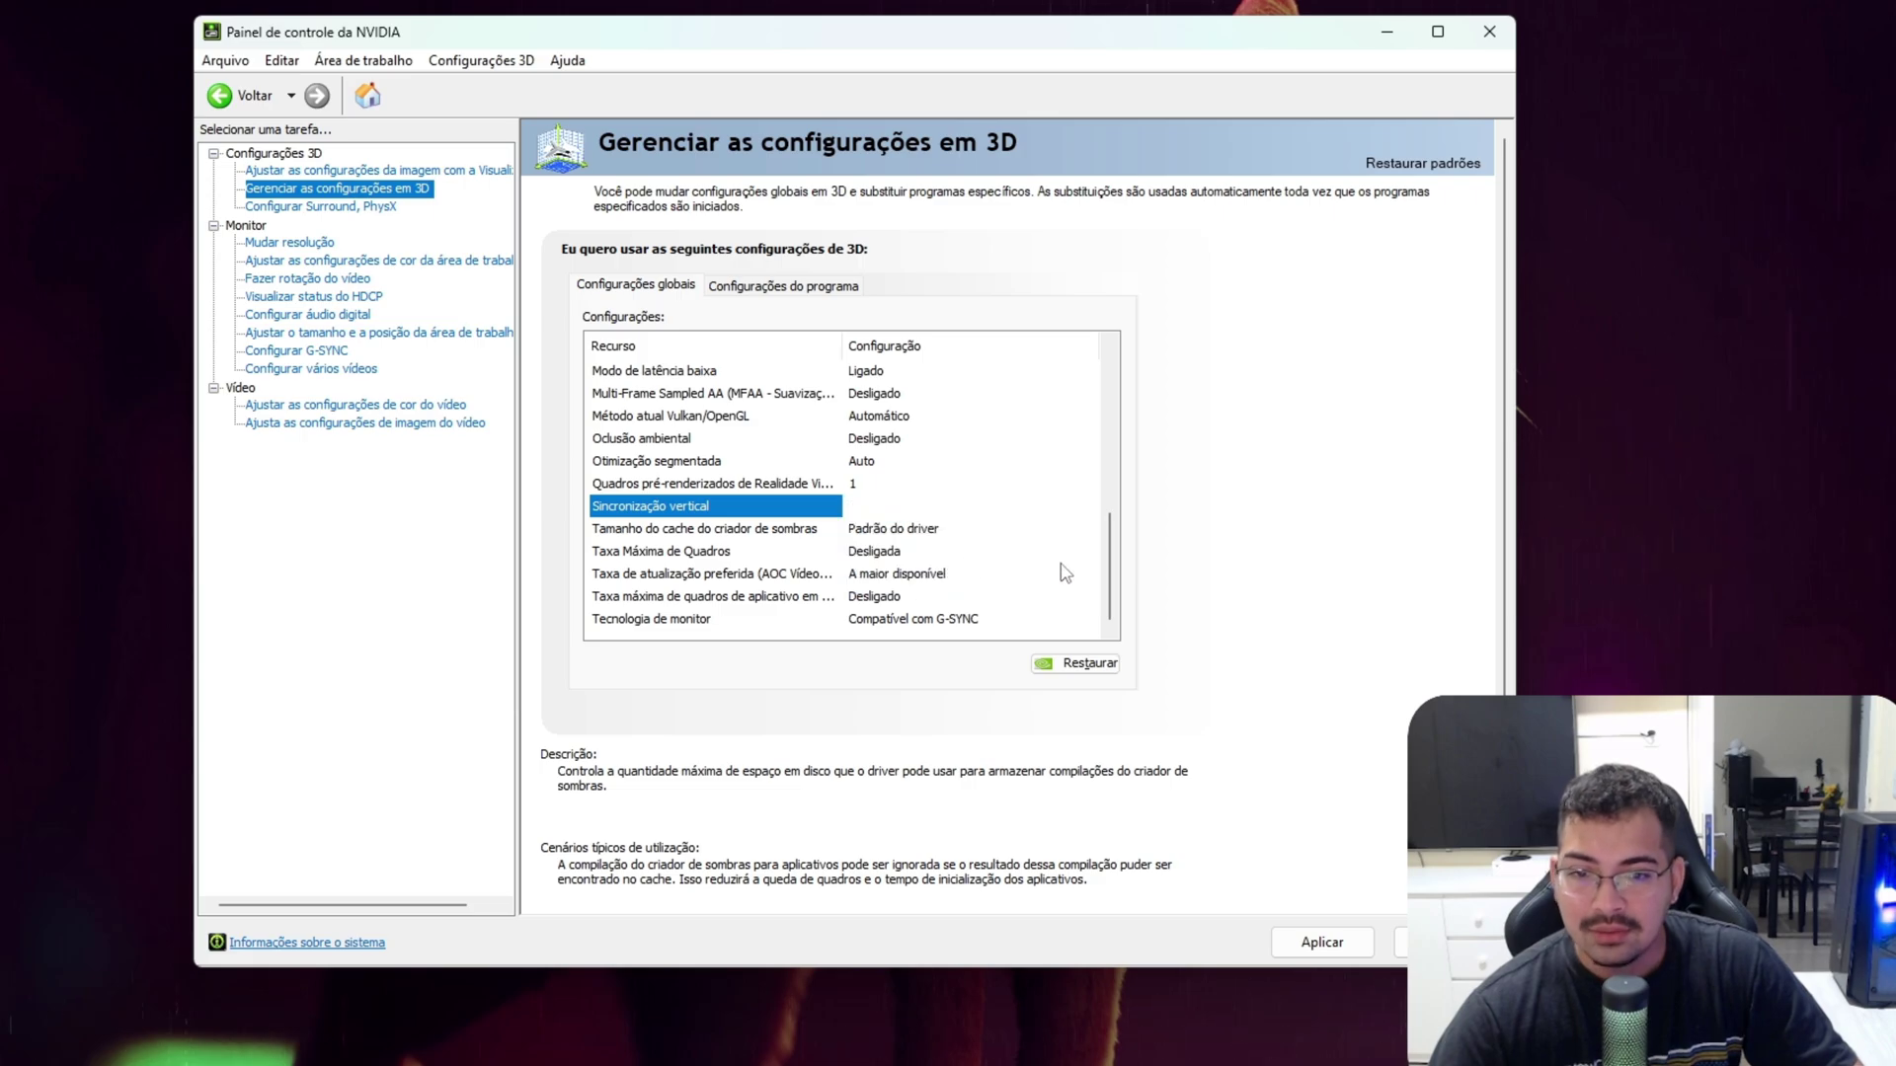
{"action": "scroll", "coordinate": [1113, 474], "scroll_direction": "down", "scroll_amount": 4}
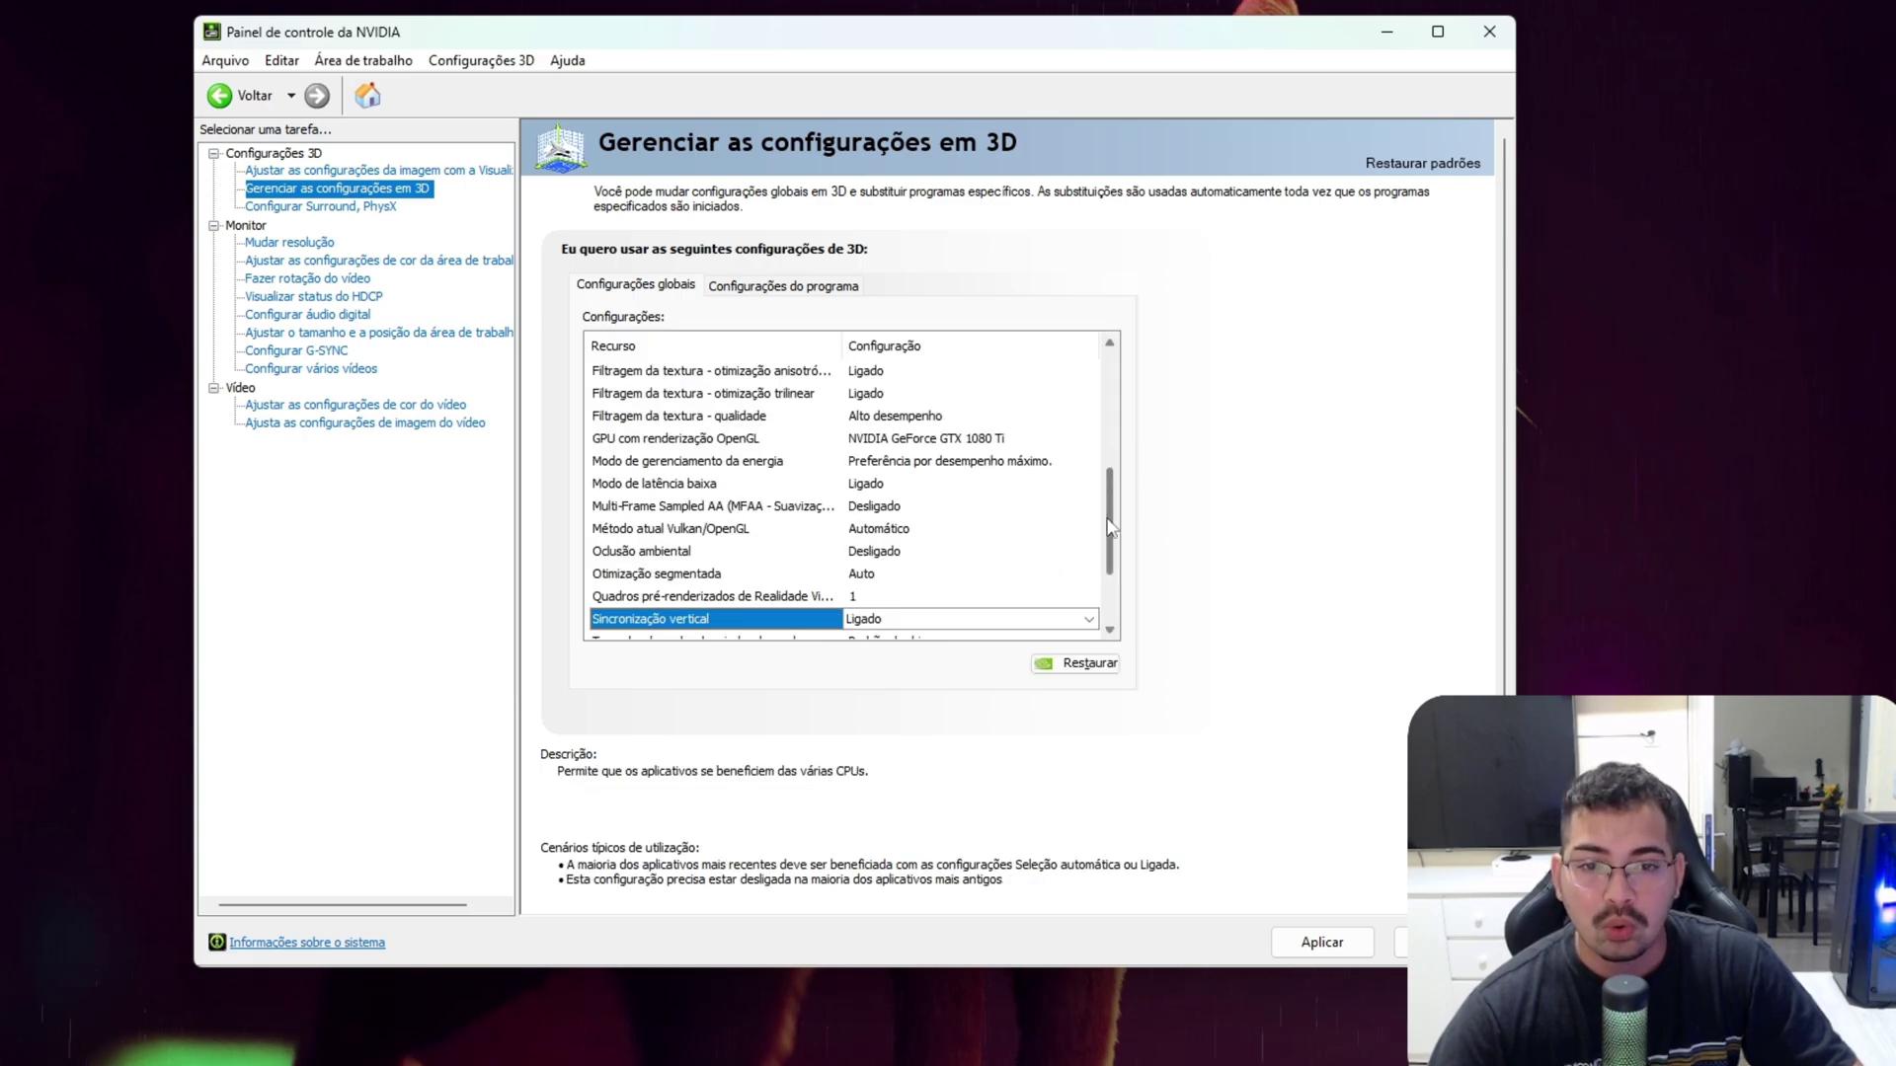
{"action": "scroll", "coordinate": [1111, 528], "scroll_direction": "down", "scroll_amount": 4}
Step: Return Sincronização vertical to Usar a configuração do aplicativo 3D
{"action": "left_click", "coordinate": [918, 533]}
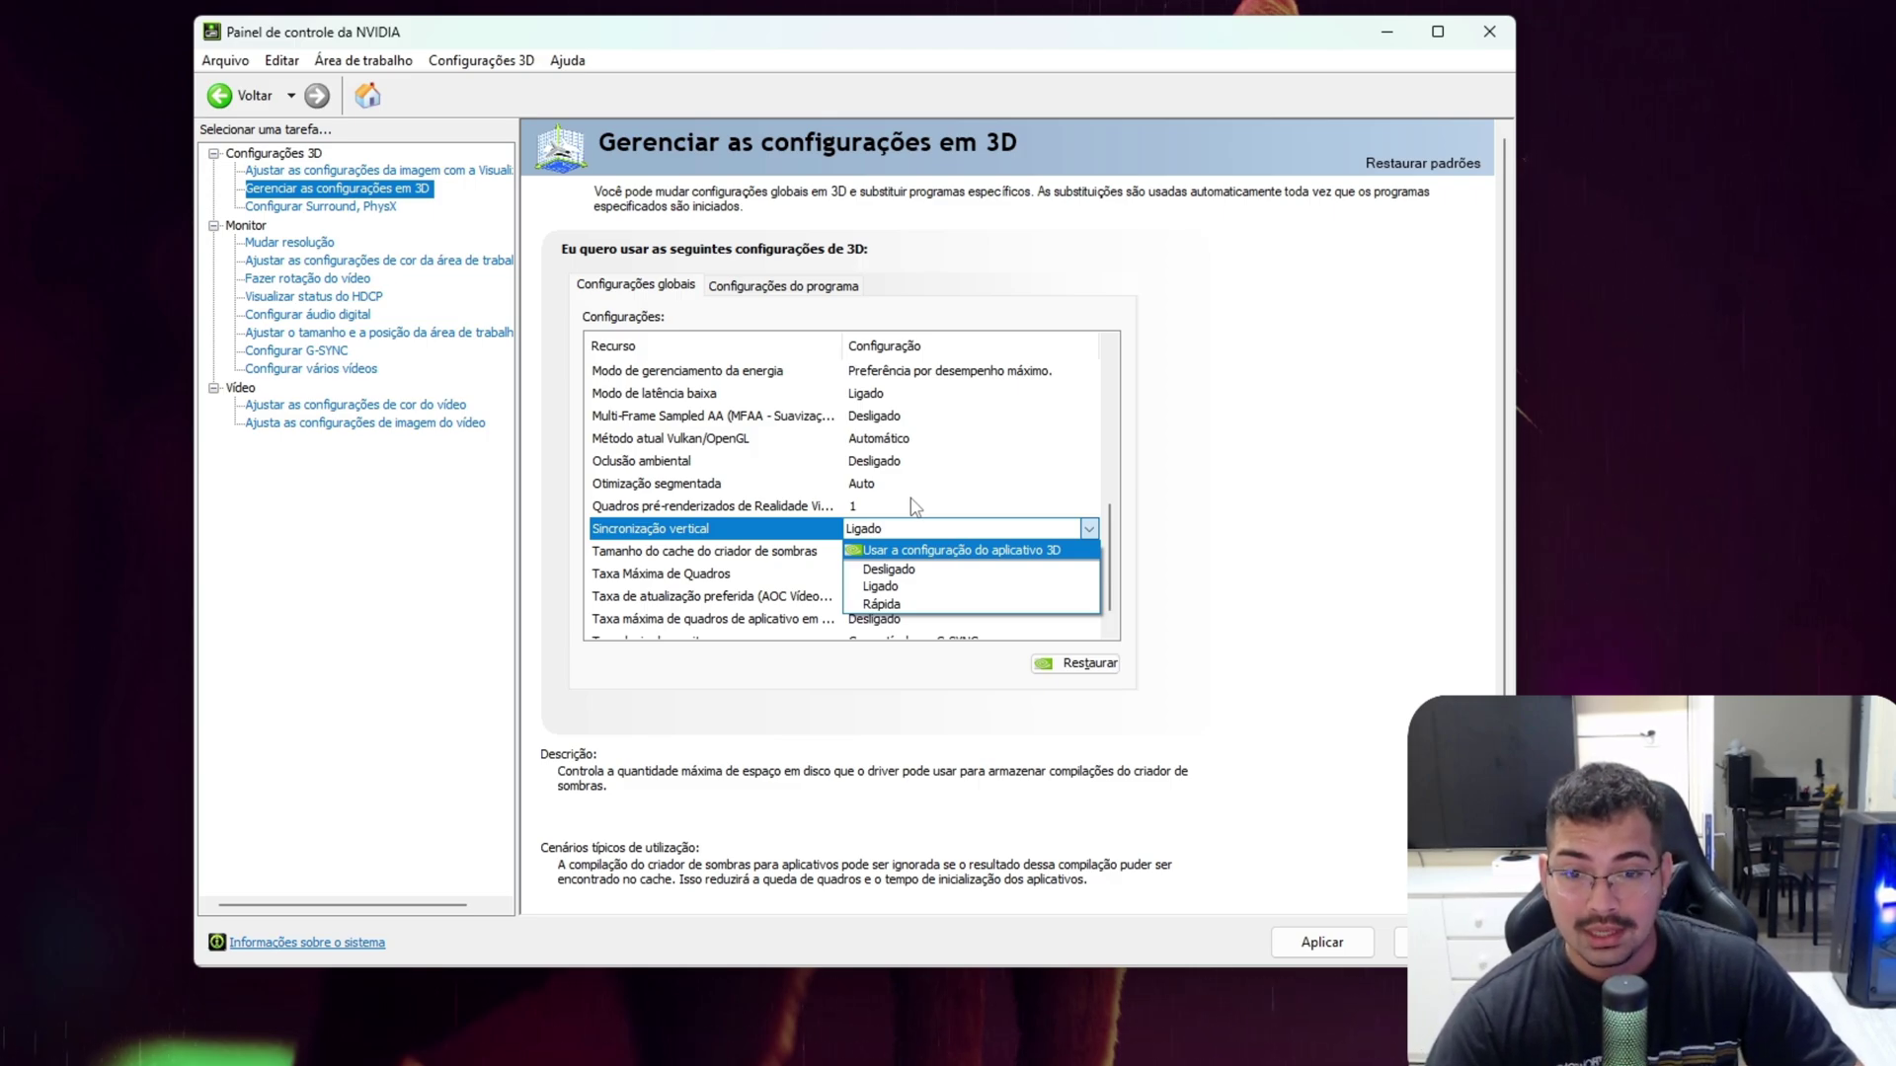
{"action": "left_click", "coordinate": [923, 535]}
{"action": "scroll", "coordinate": [1113, 494], "scroll_direction": "up", "scroll_amount": 6}
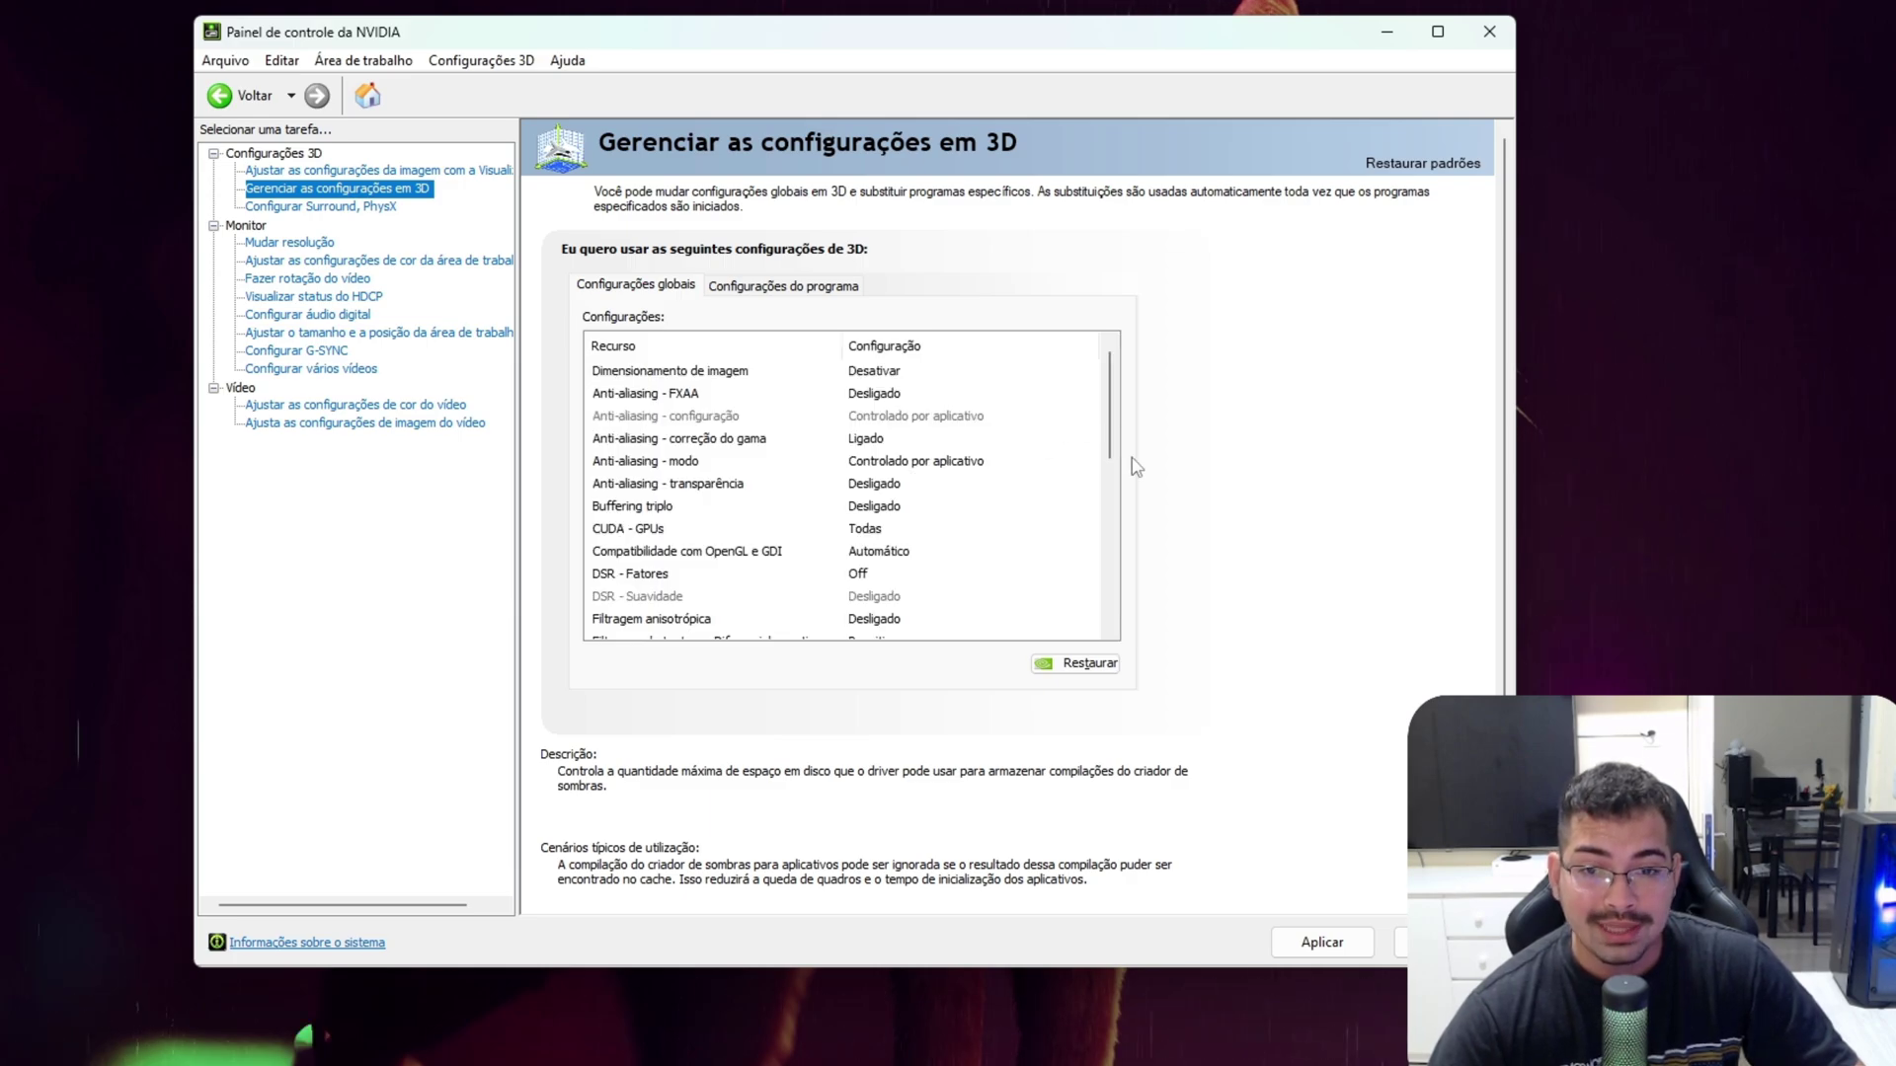
Step: Set Tamanho do cache do criador de sombras to Padrão do driver and Taxa Máxima de Quadros to Desligada
{"action": "scroll", "coordinate": [1114, 419], "scroll_direction": "down", "scroll_amount": 4}
{"action": "scroll", "coordinate": [1114, 509], "scroll_direction": "down", "scroll_amount": 2}
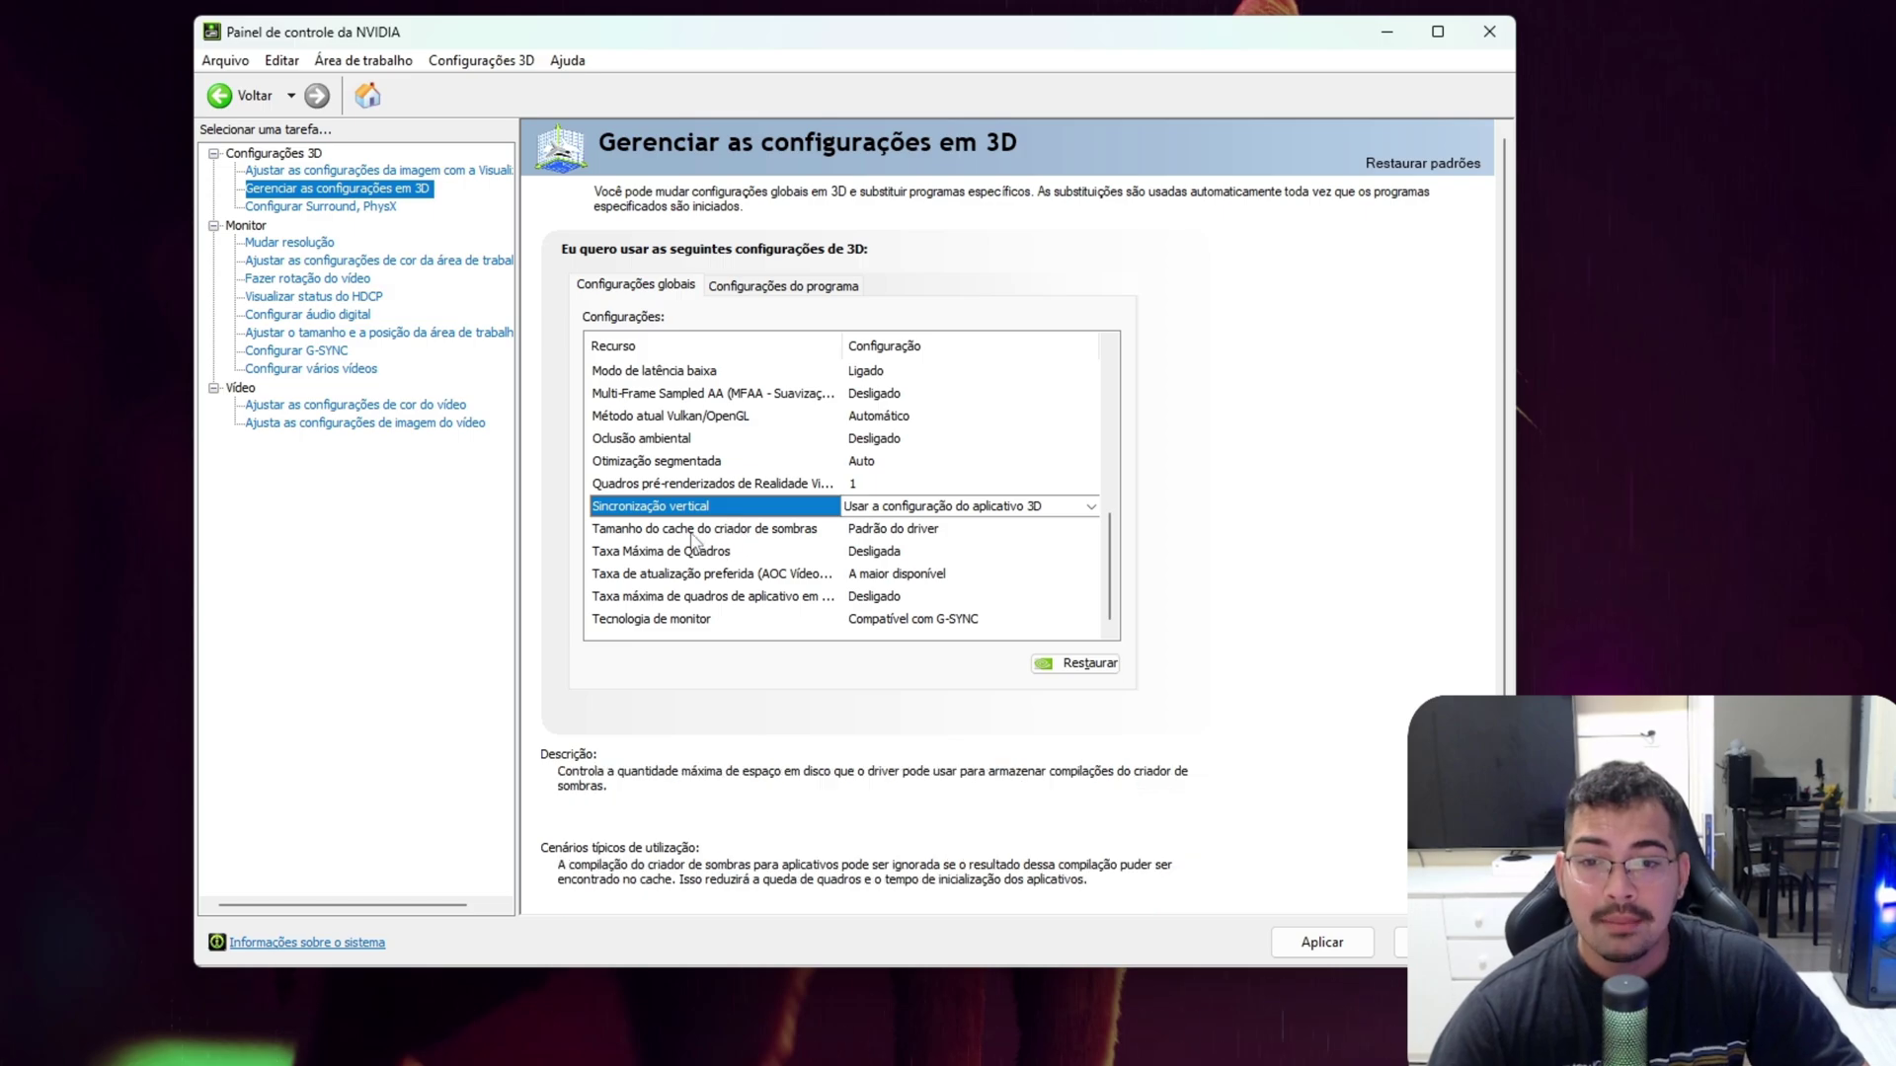
{"action": "left_click", "coordinate": [935, 533]}
{"action": "left_click", "coordinate": [882, 529]}
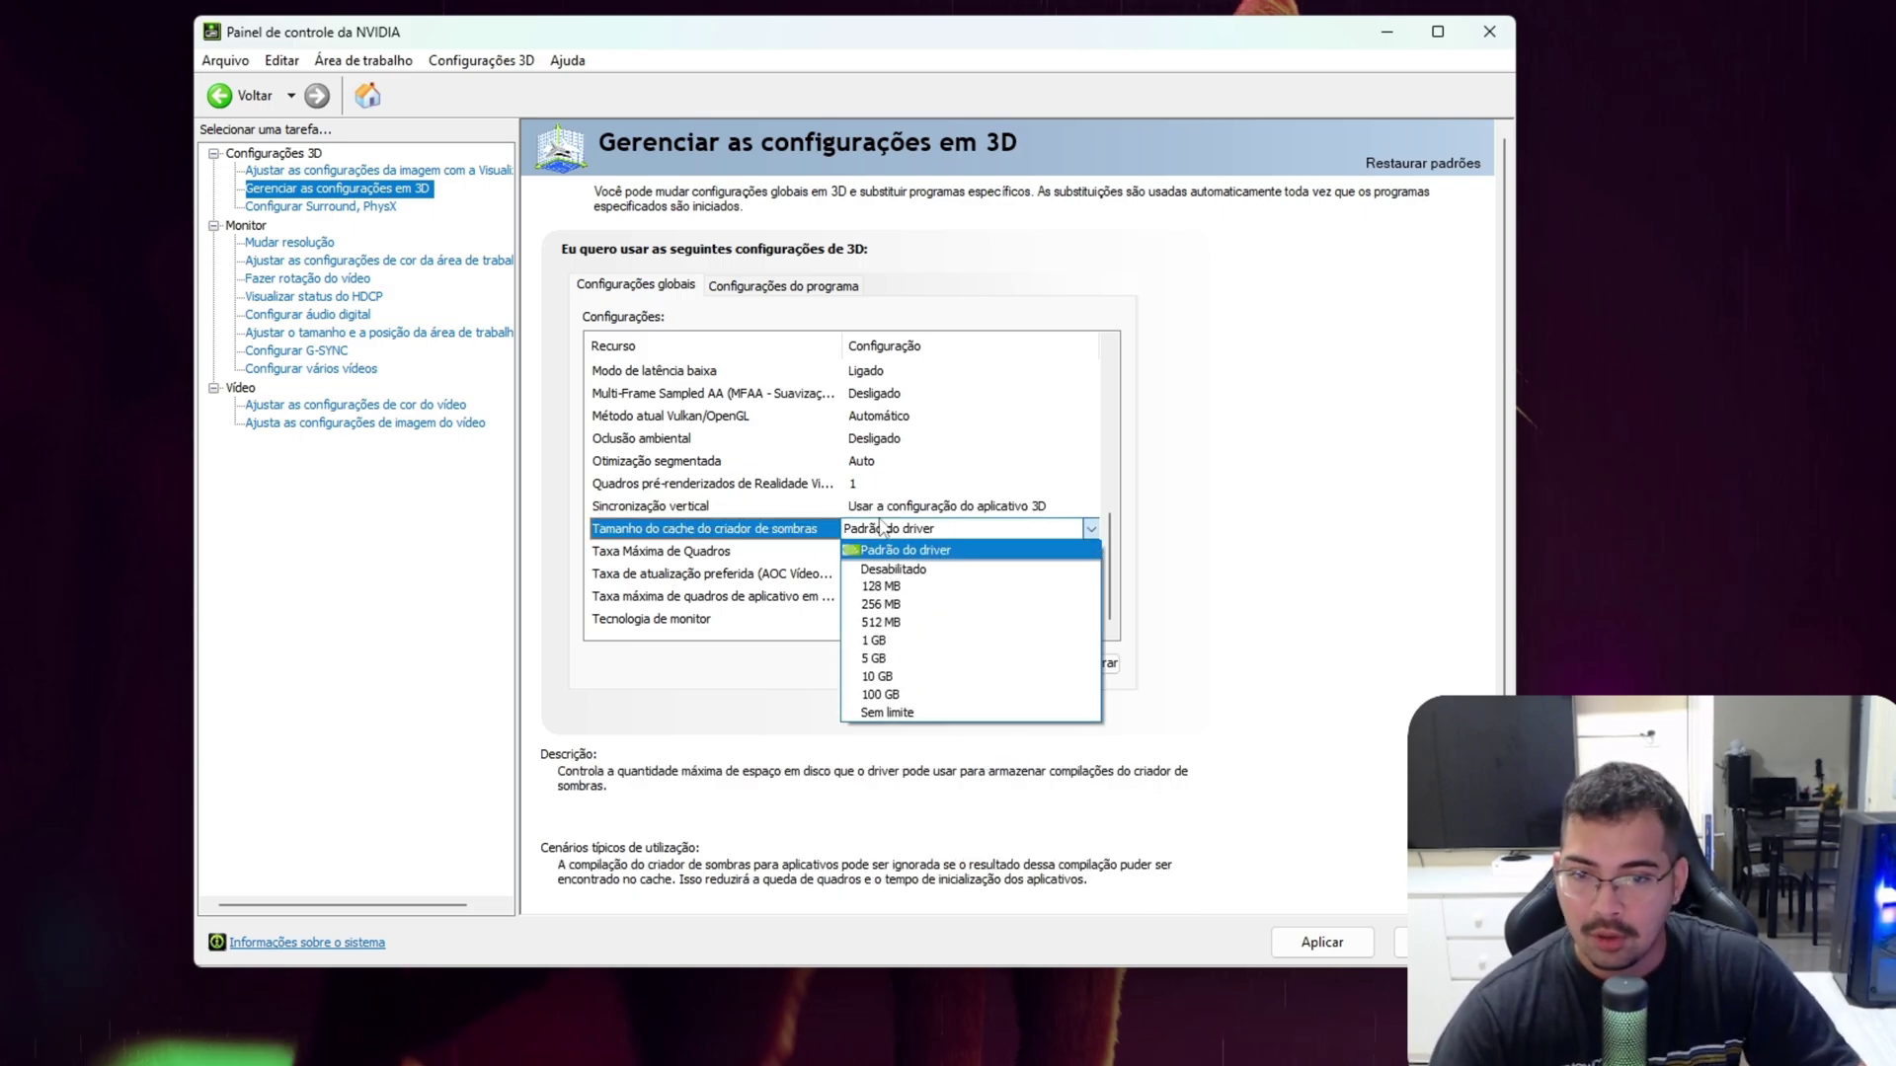
{"action": "left_click", "coordinate": [900, 545]}
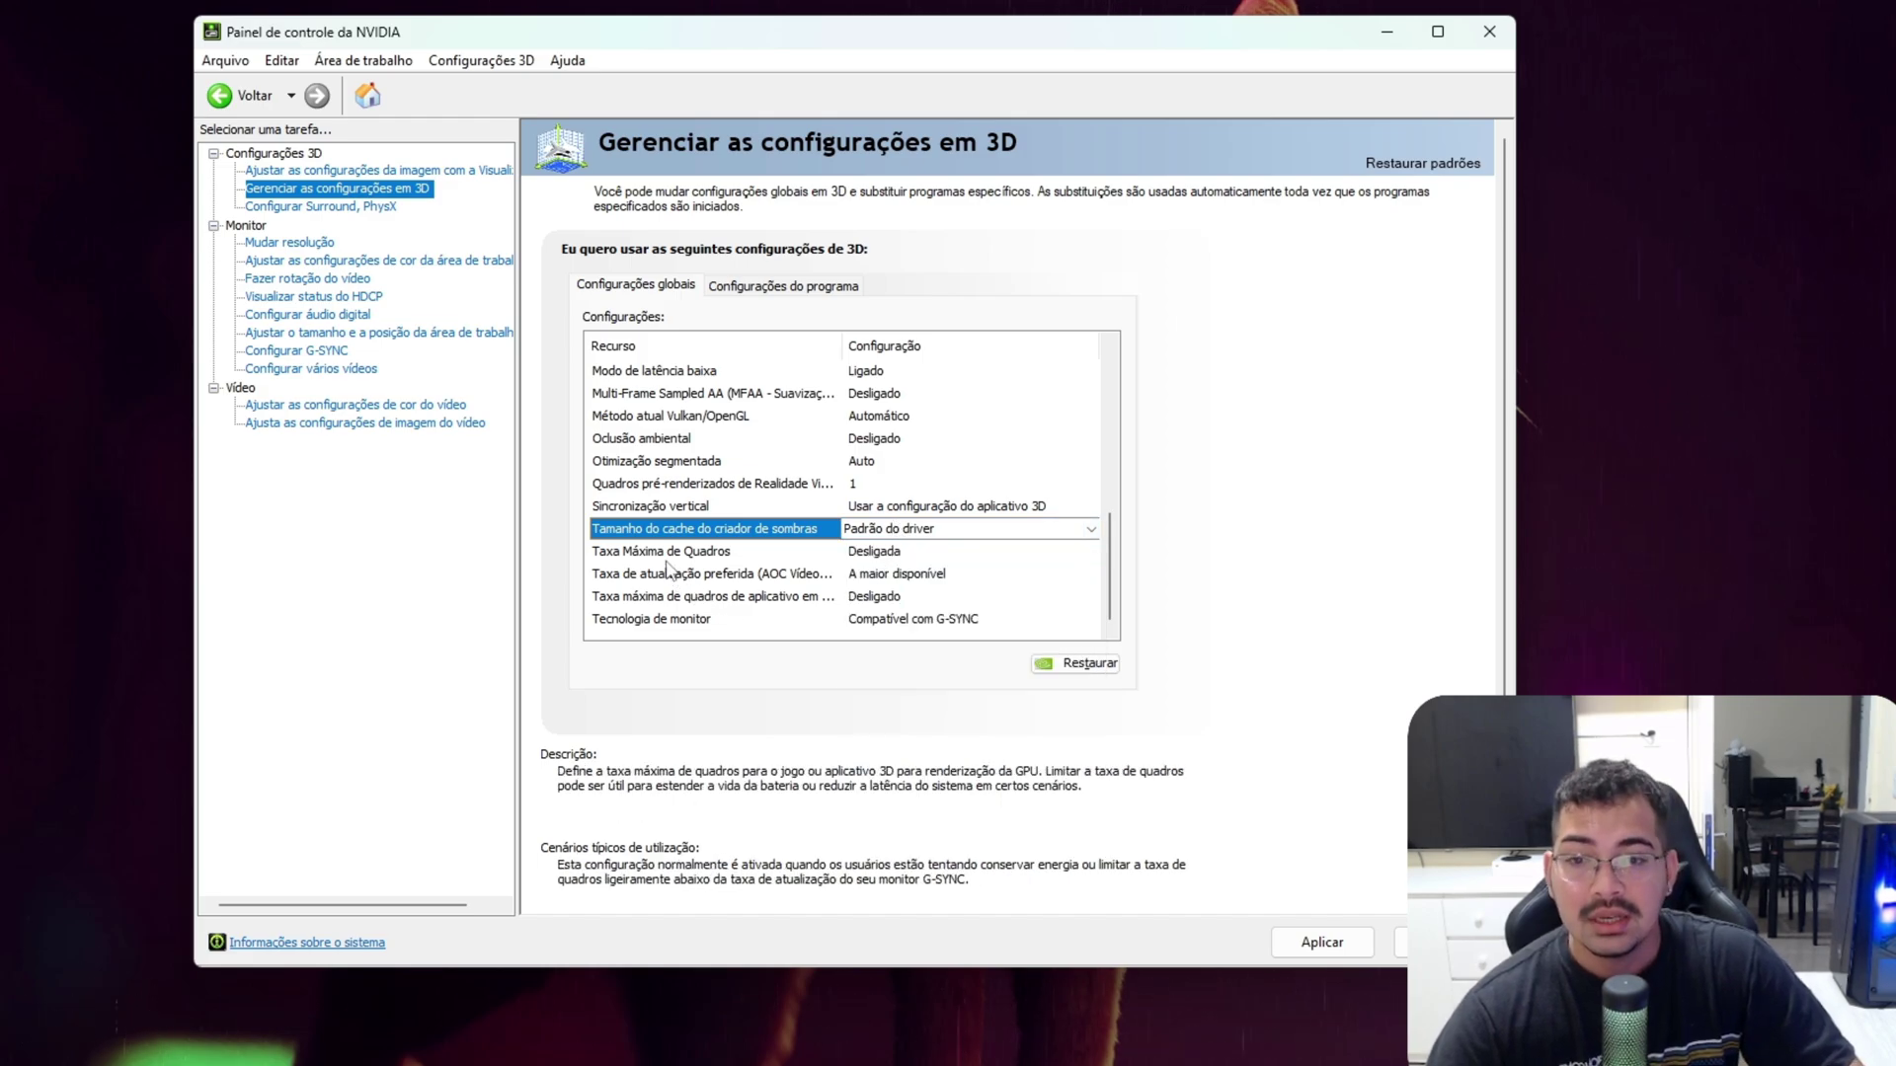
{"action": "left_click", "coordinate": [788, 545]}
{"action": "left_click", "coordinate": [869, 552]}
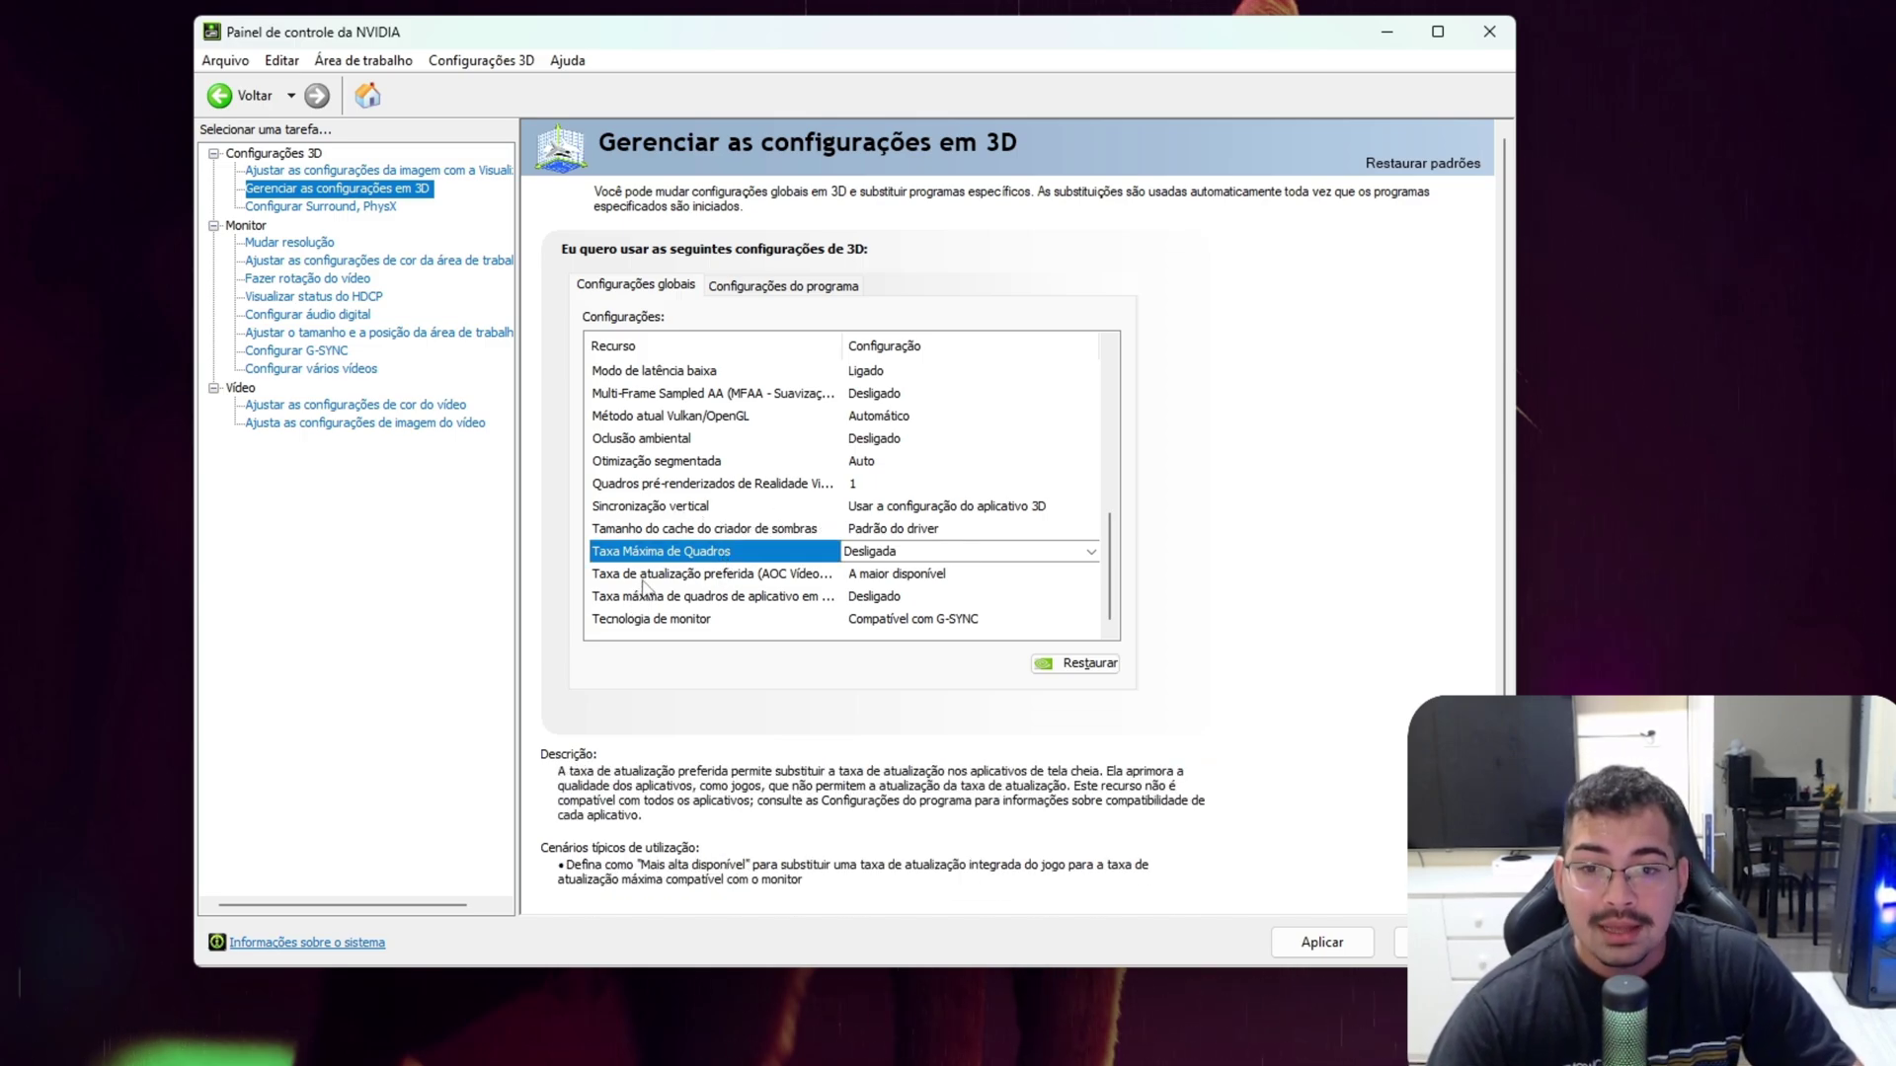
Step: Set Taxa de atualização preferida to A maior disponível and Taxa máxima de quadros de aplicativo em segundo plano to Desligado
{"action": "left_click", "coordinate": [729, 581]}
{"action": "left_click", "coordinate": [902, 578]}
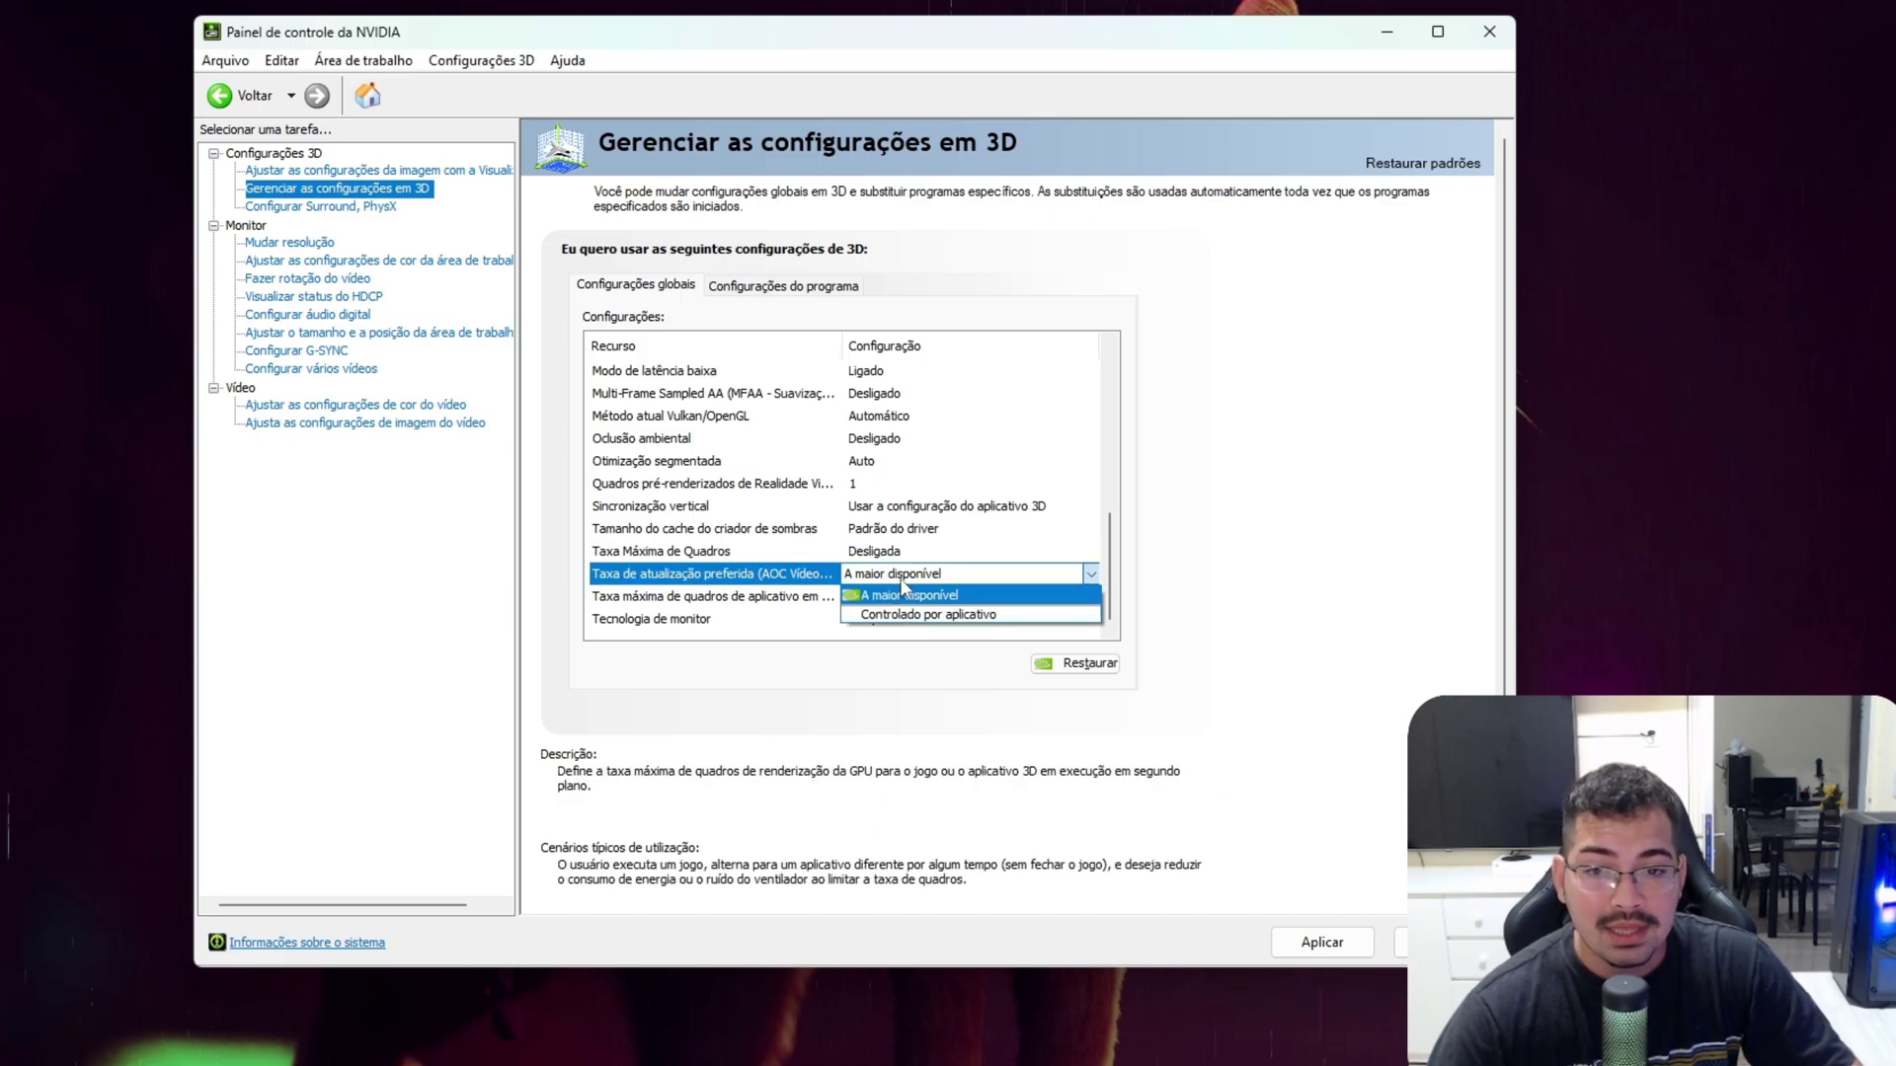
{"action": "left_click", "coordinate": [901, 591]}
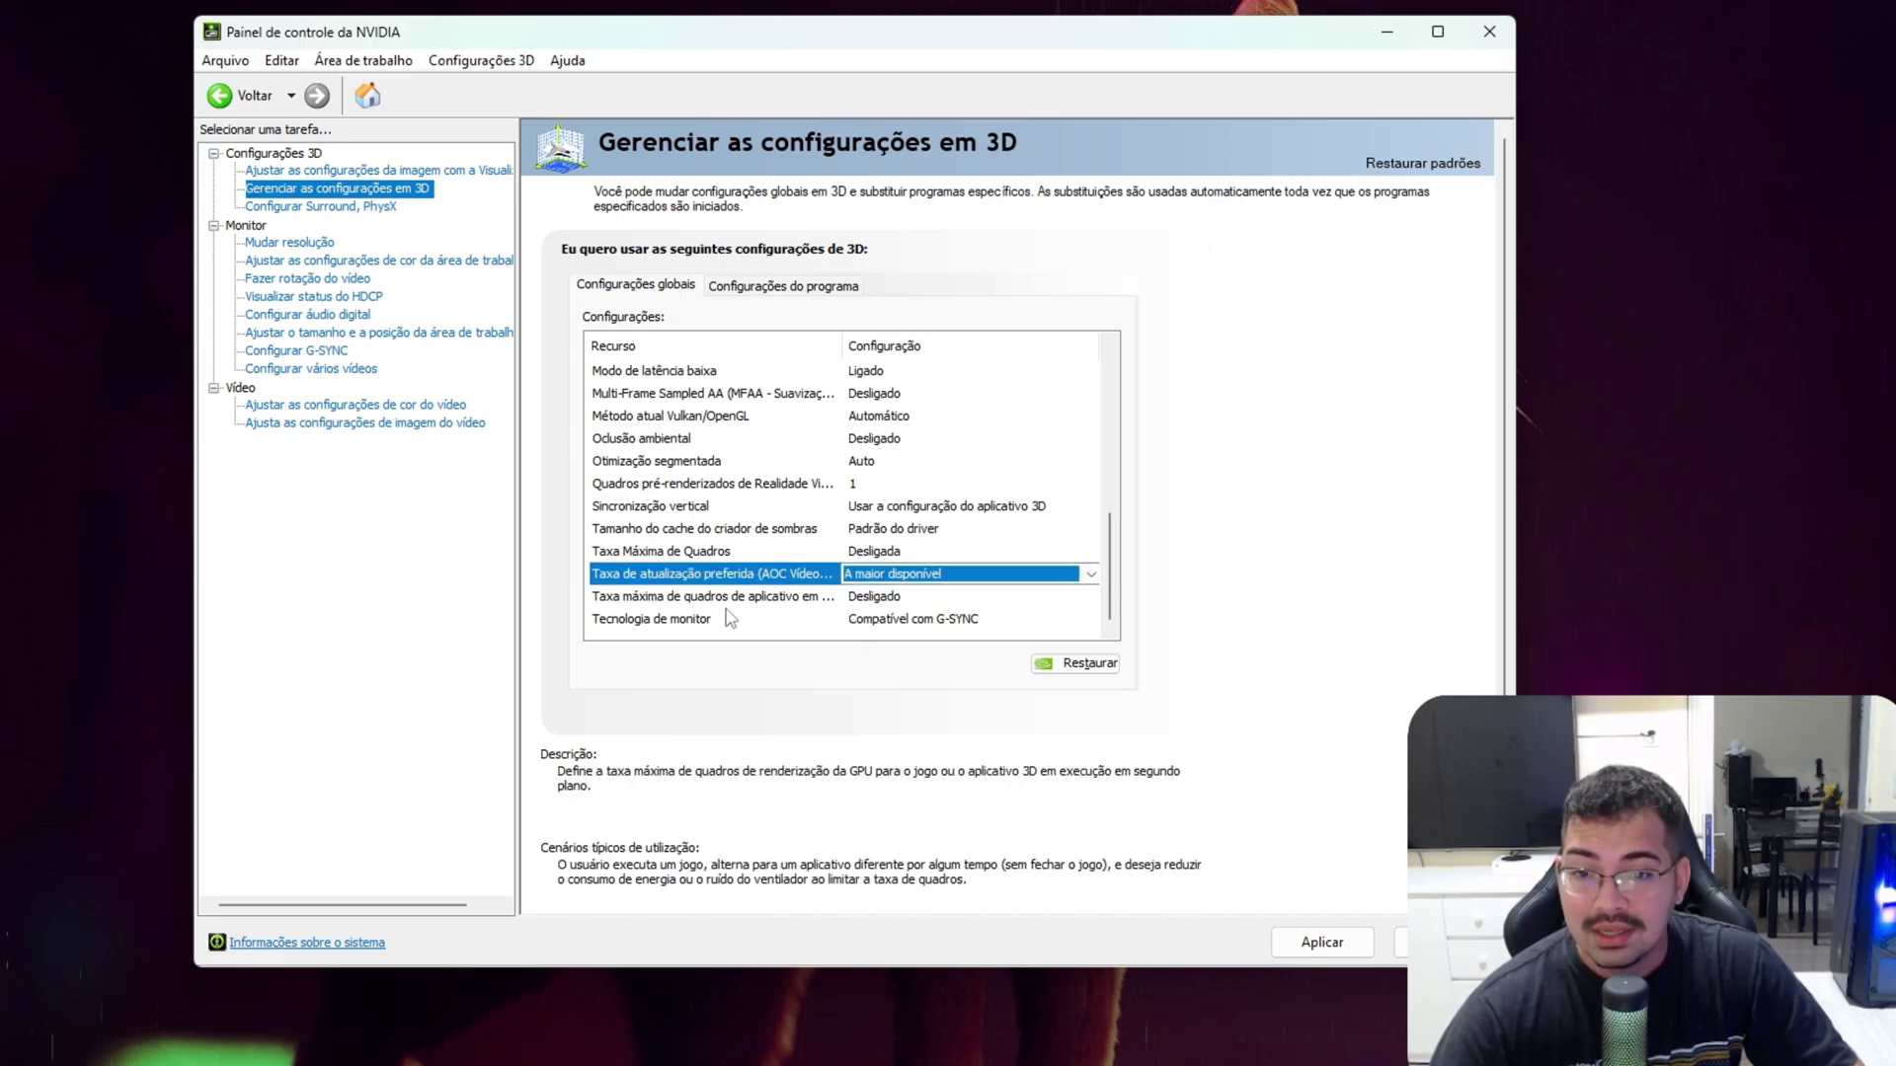
{"action": "left_click", "coordinate": [728, 602]}
{"action": "left_click", "coordinate": [928, 597]}
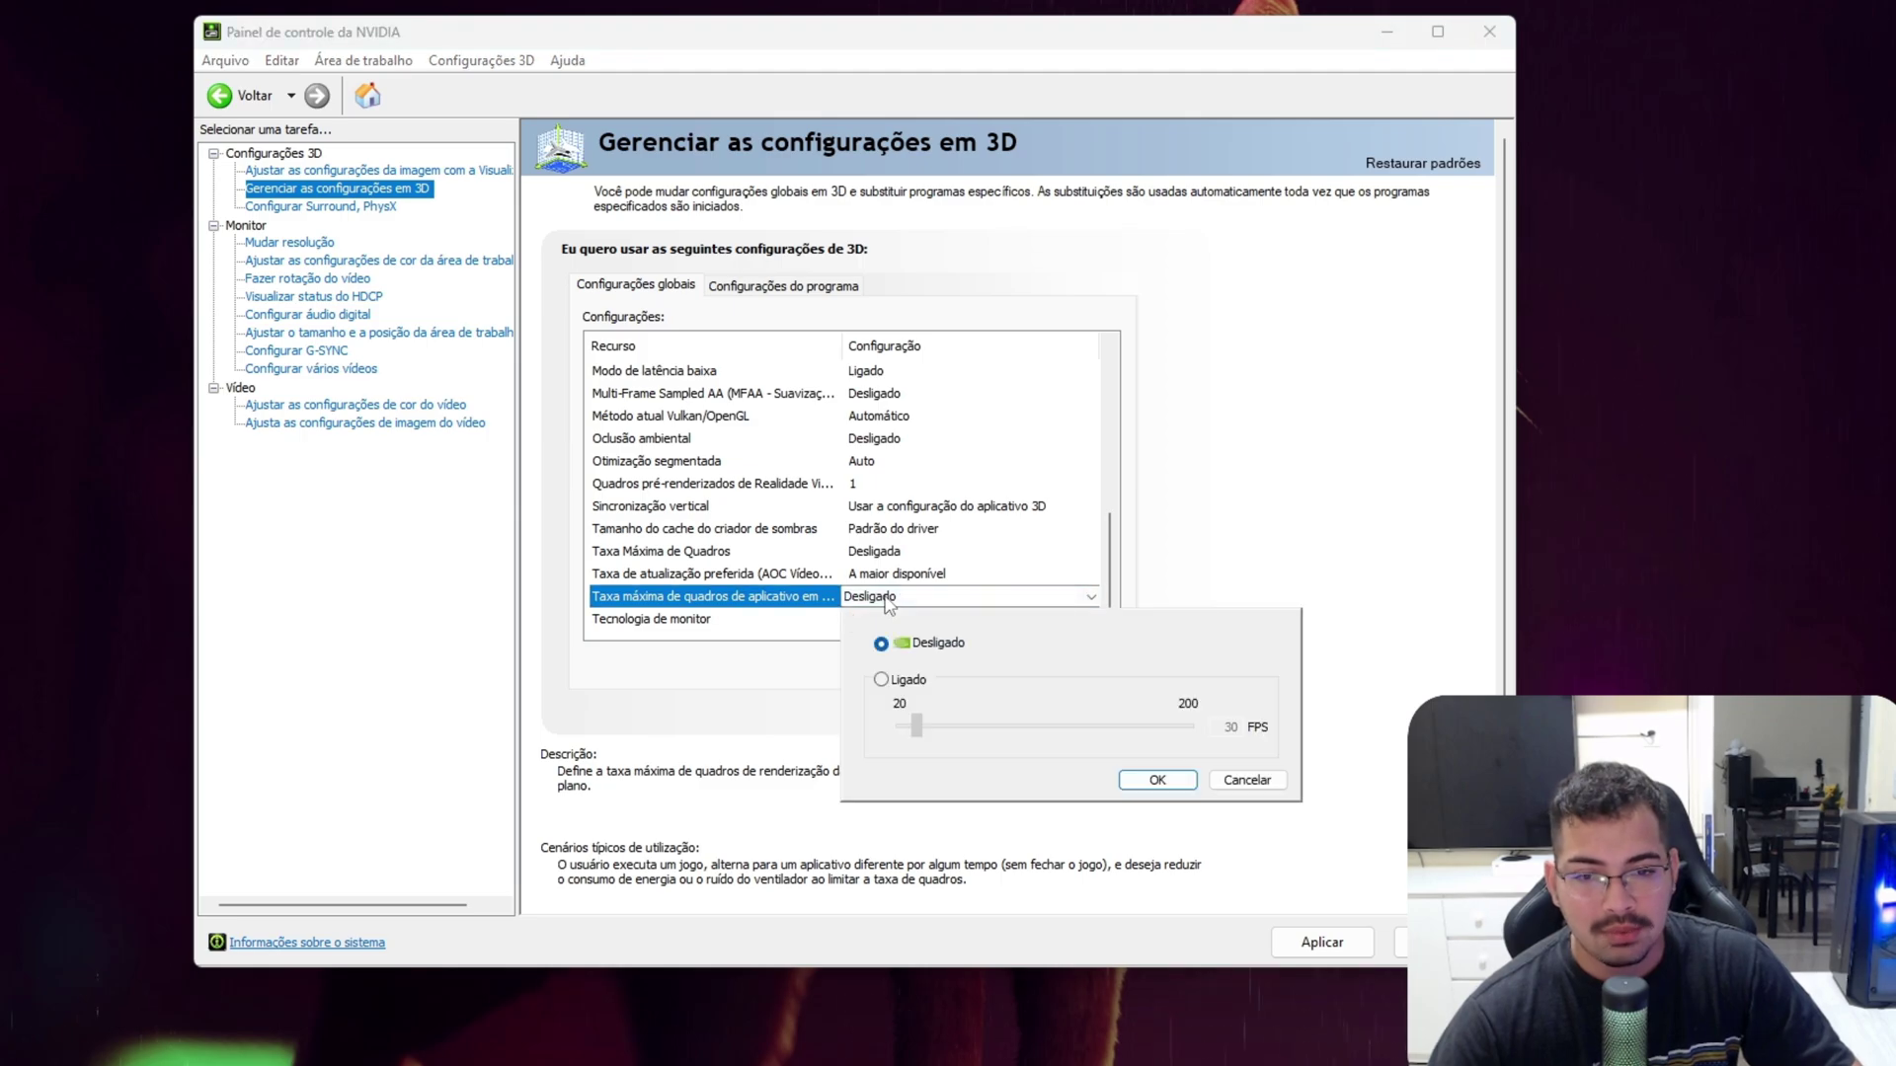
{"action": "left_click", "coordinate": [928, 604]}
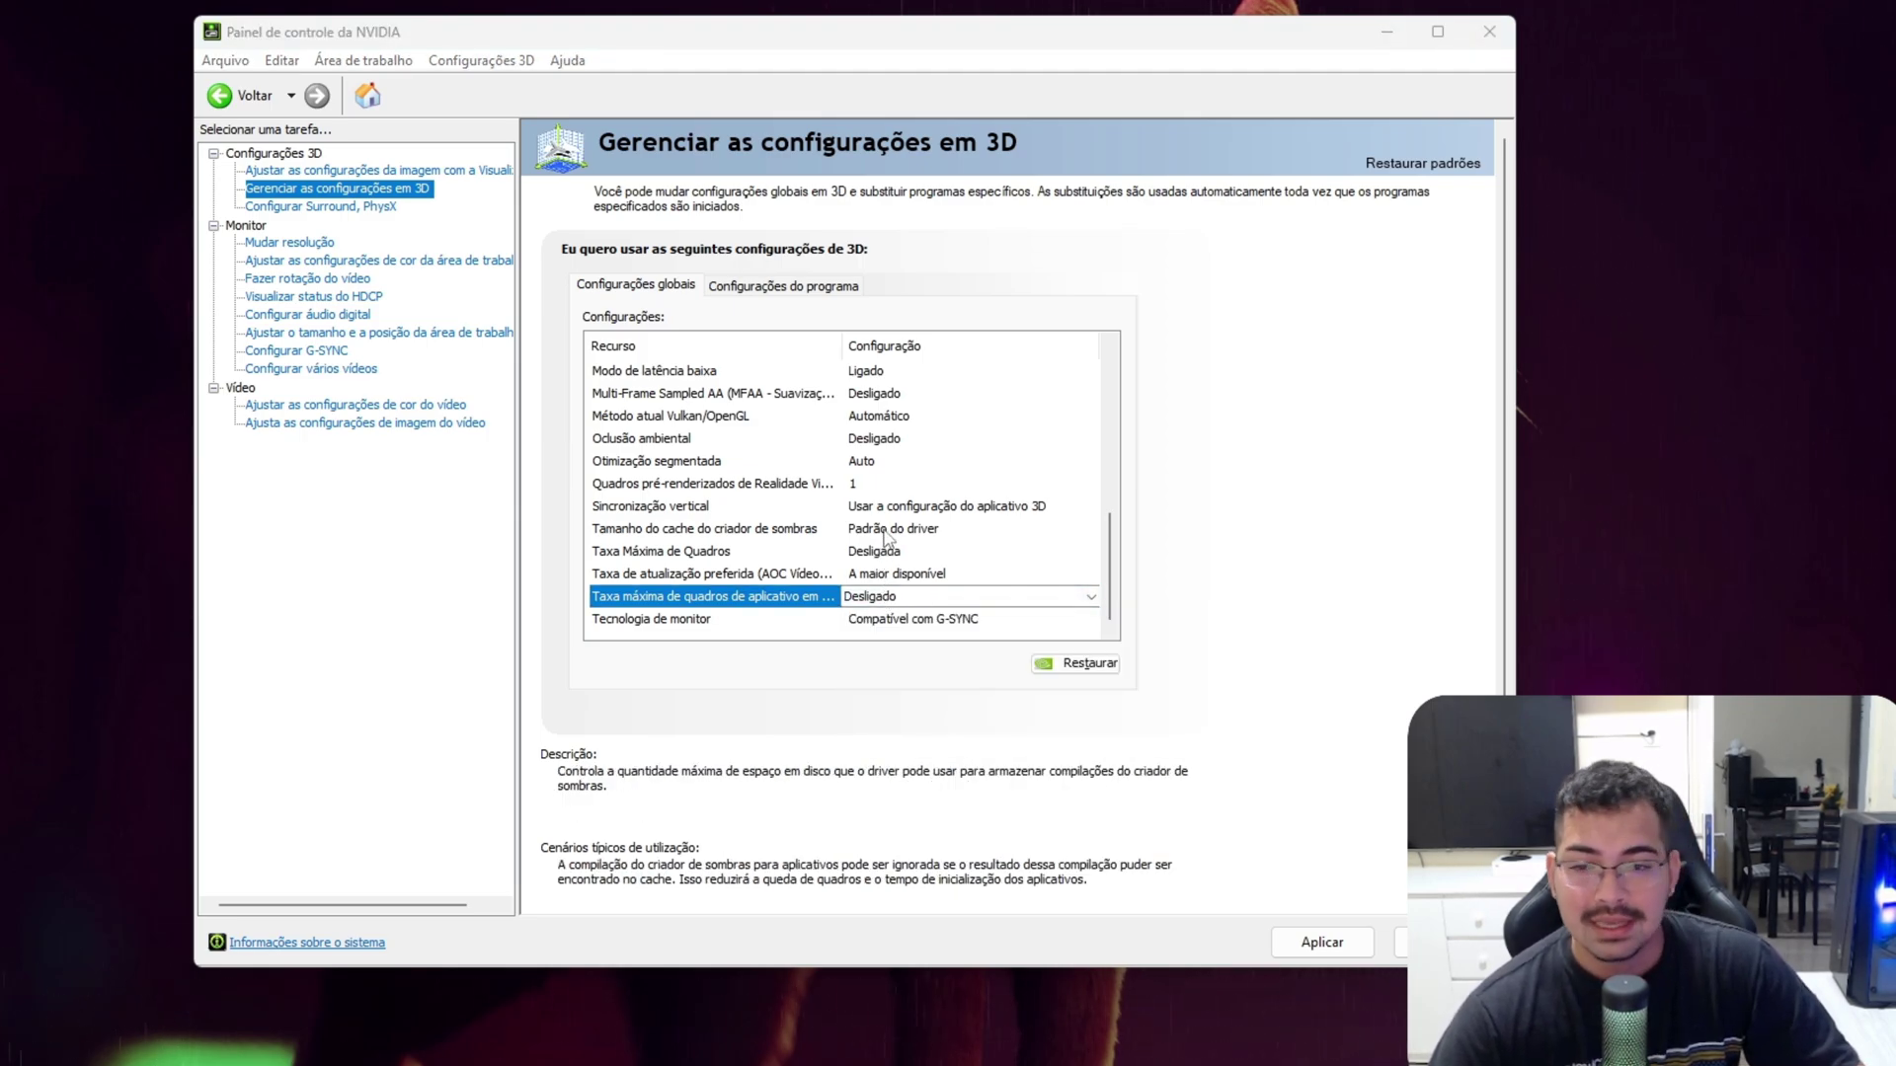
Step: Set Tecnologia de monitor to Compatível com G-SYNC and apply the global 3D settings
{"action": "left_click", "coordinate": [723, 620]}
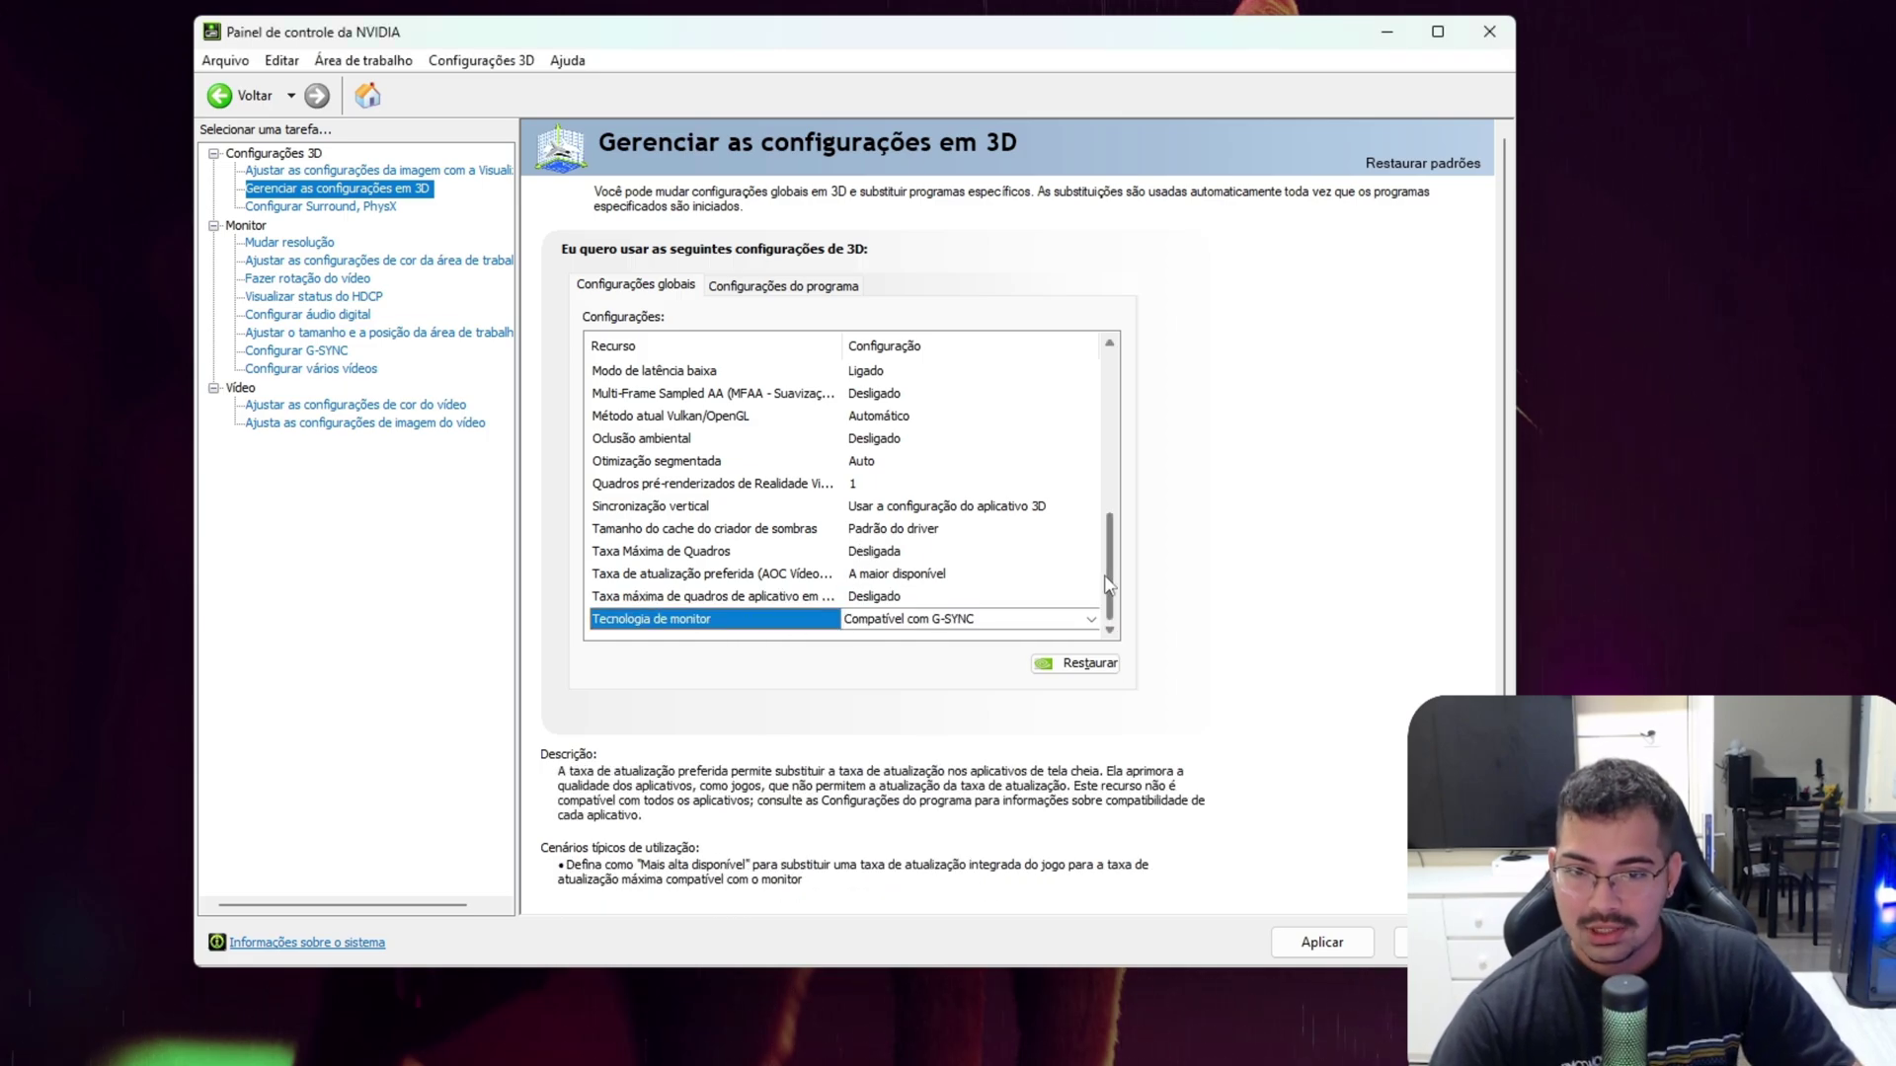
{"action": "left_click", "coordinate": [1027, 619]}
{"action": "left_click", "coordinate": [1027, 619]}
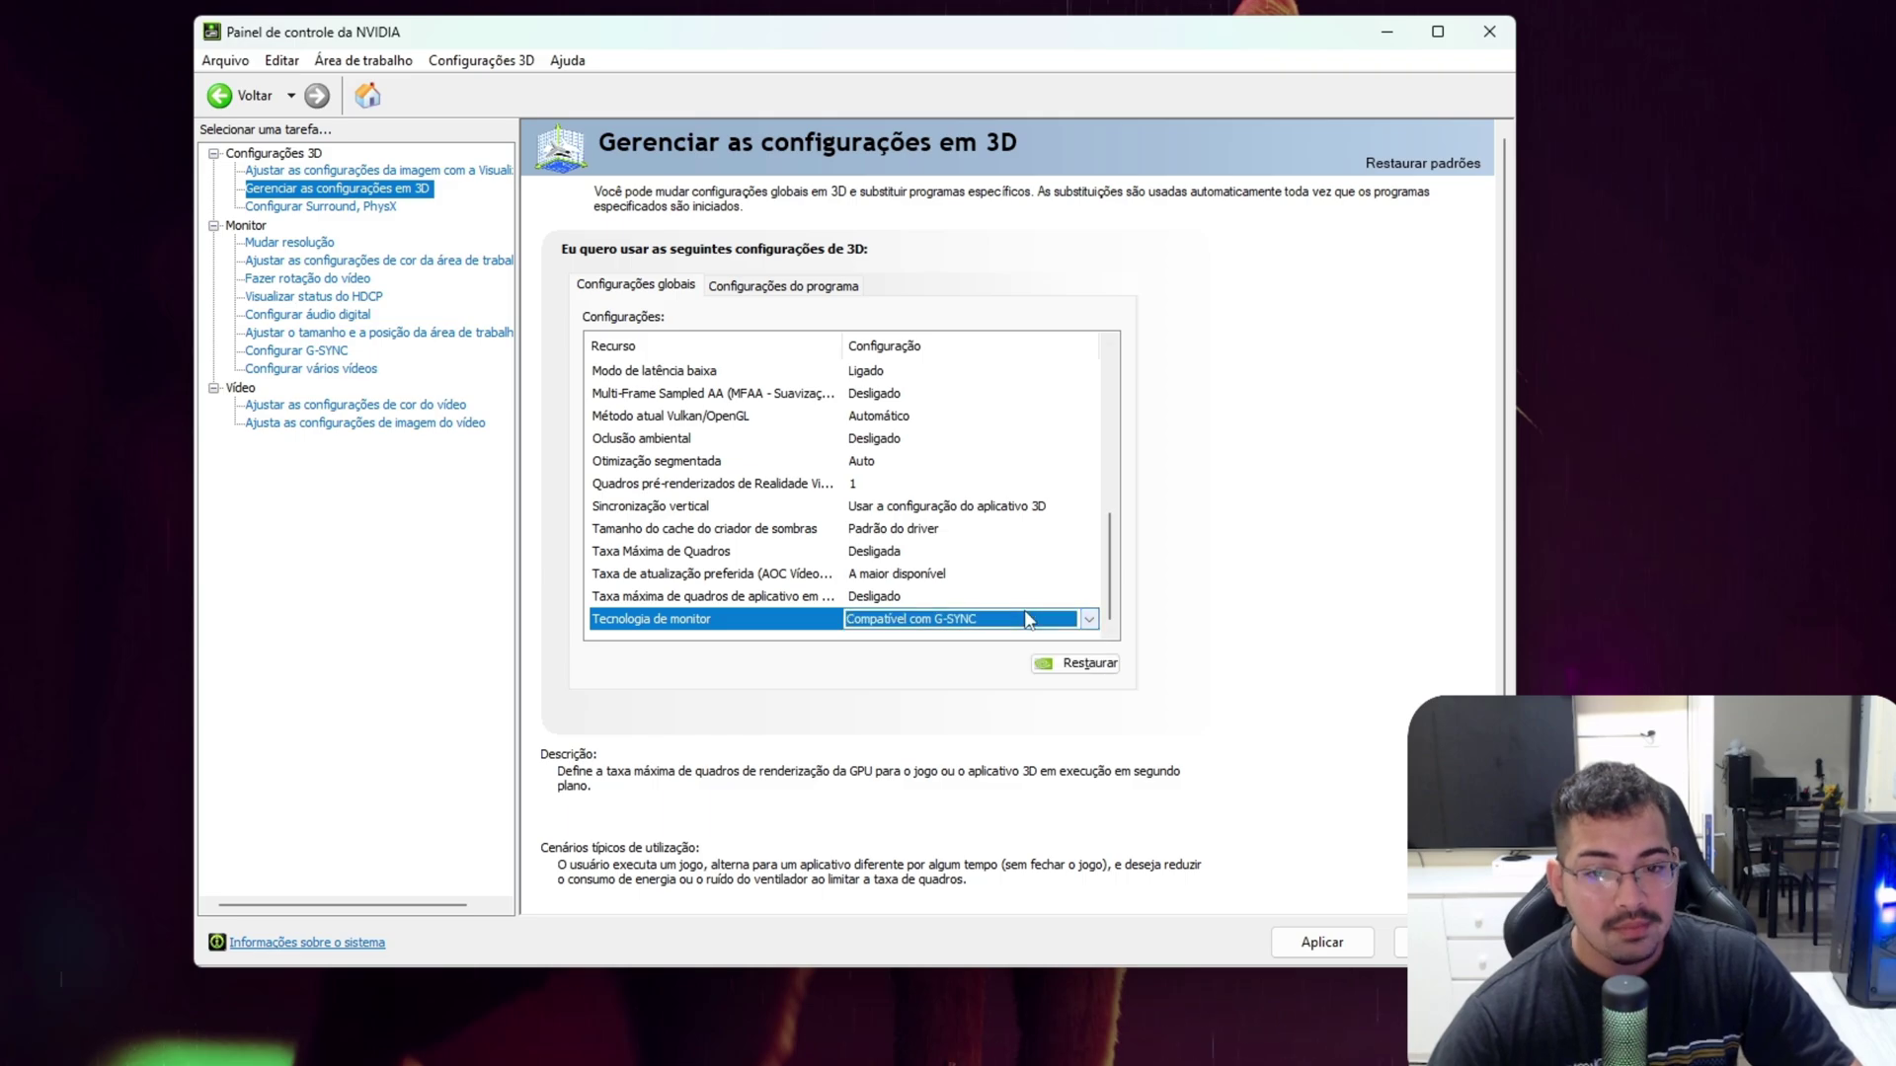
{"action": "left_click", "coordinate": [1026, 619]}
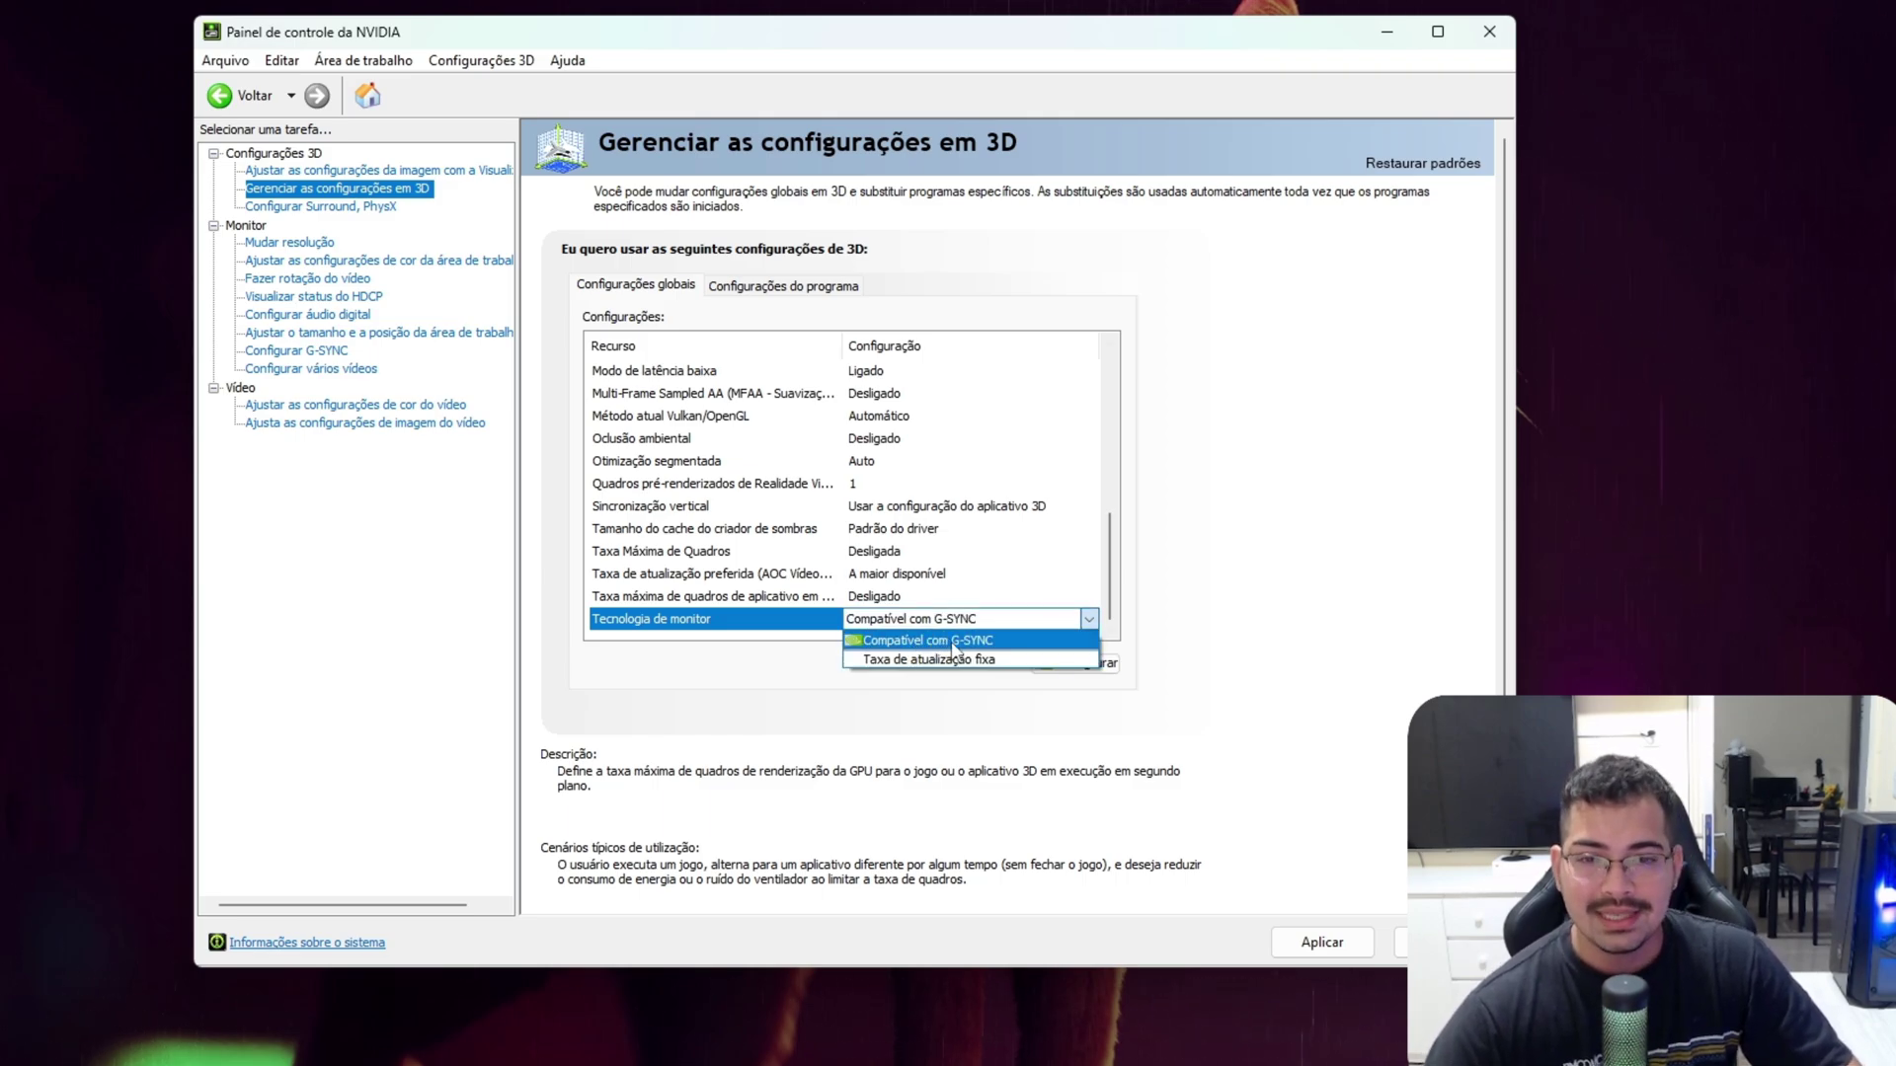
{"action": "left_click", "coordinate": [1055, 637]}
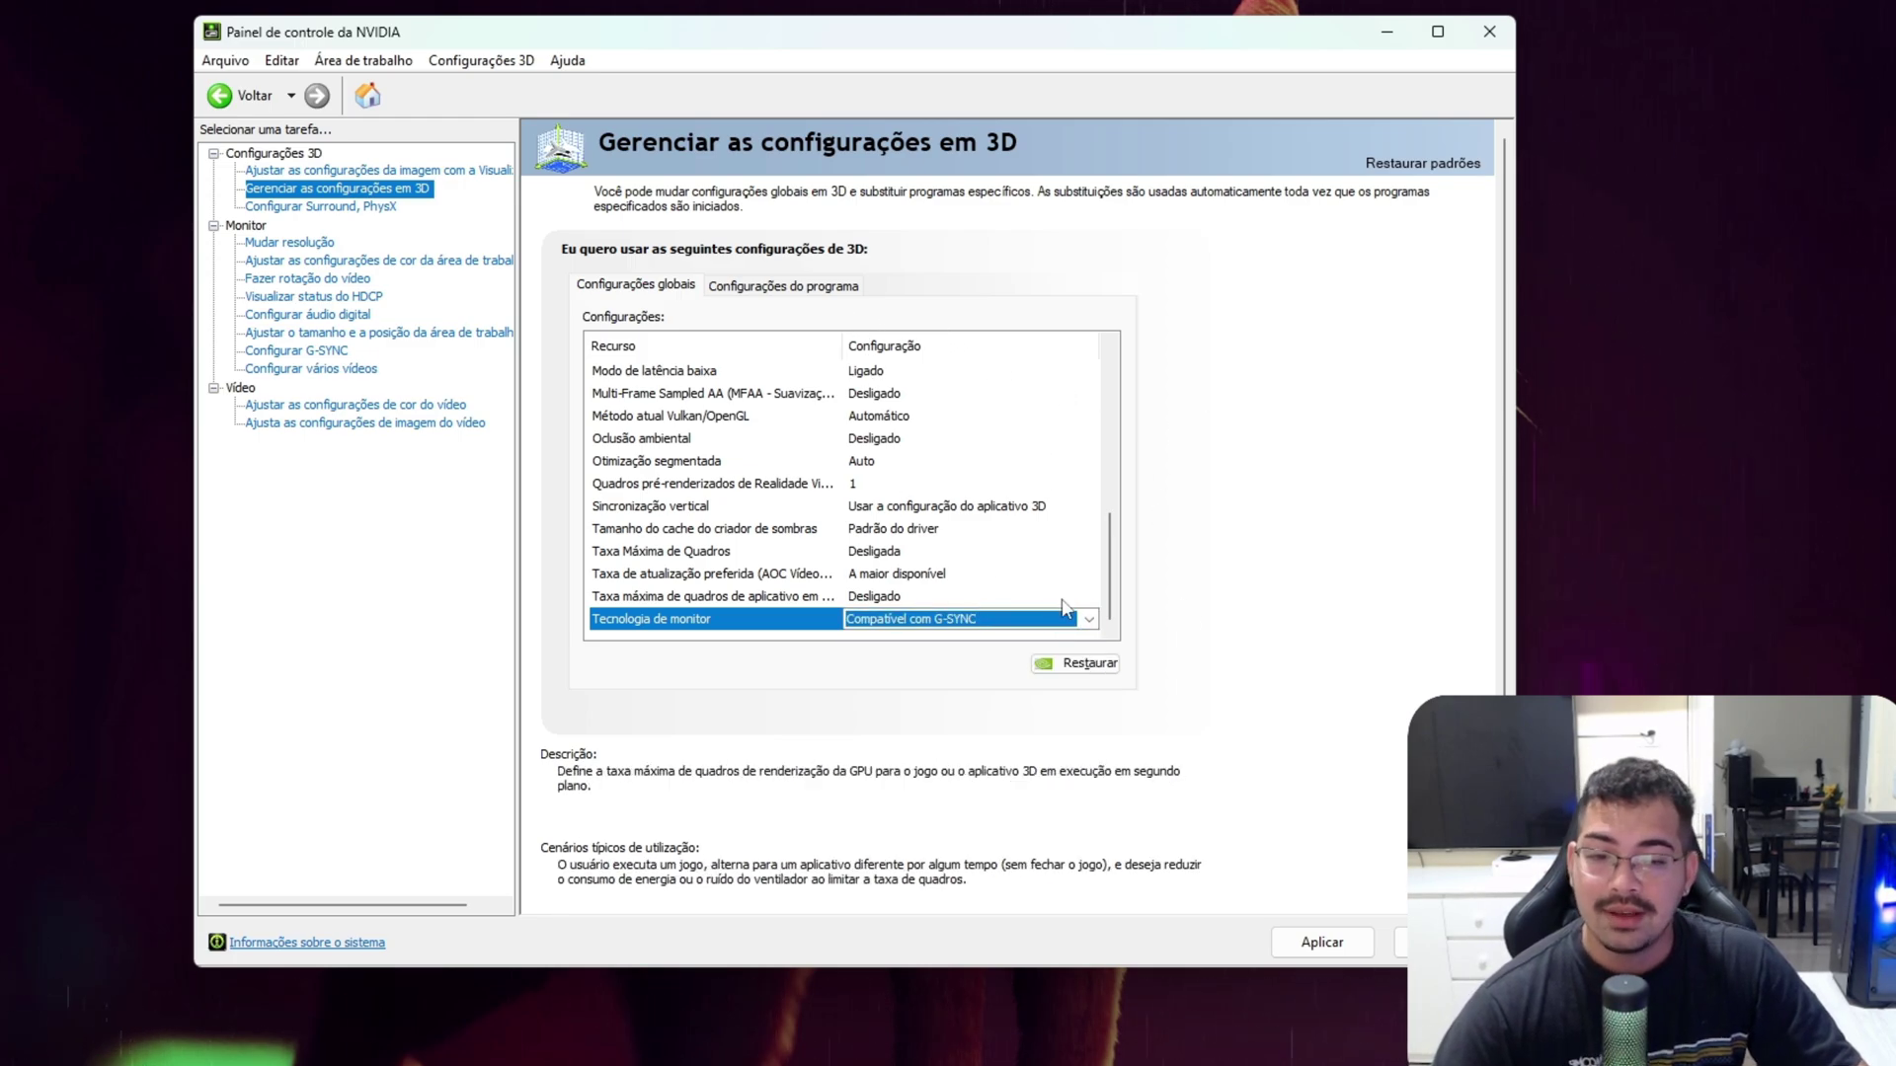
{"action": "left_click", "coordinate": [1320, 941]}
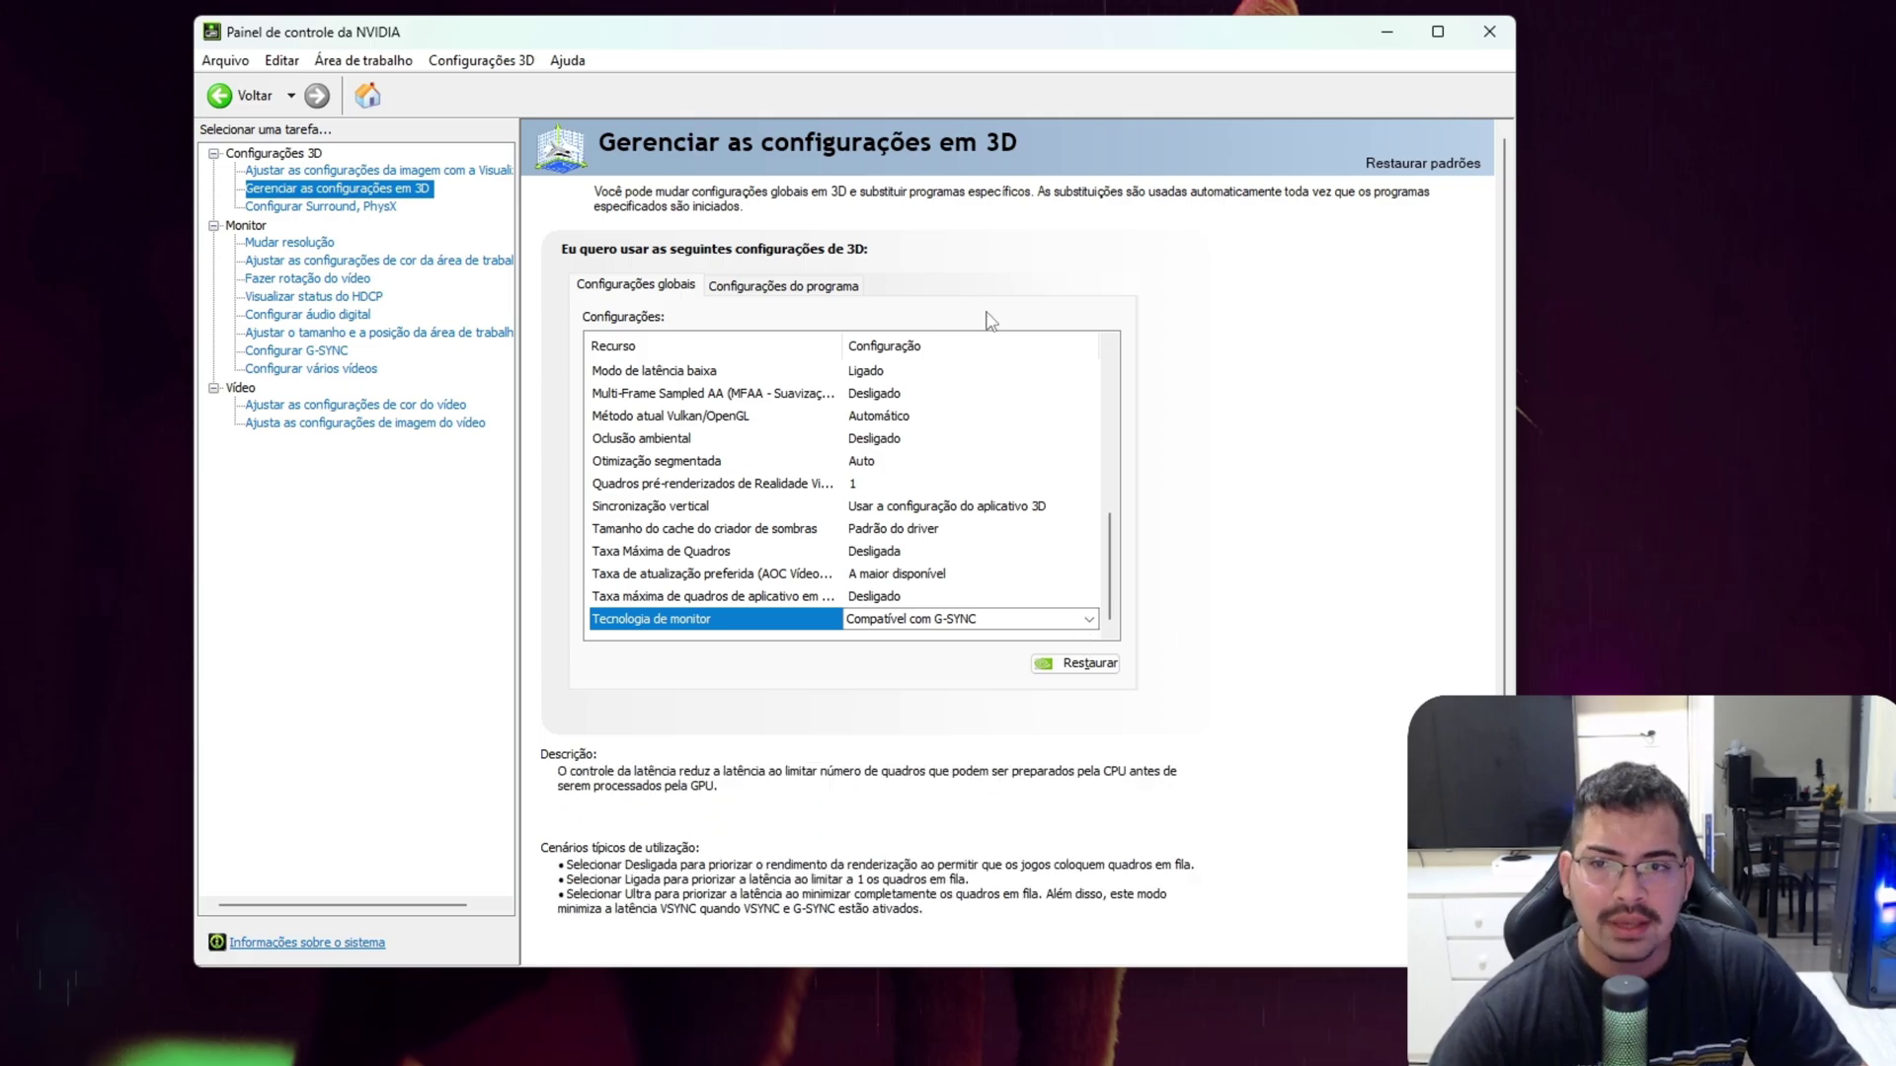
Step: Check the Surround and PhysX configuration and open the monitor's resolution settings
{"action": "left_click", "coordinate": [332, 209]}
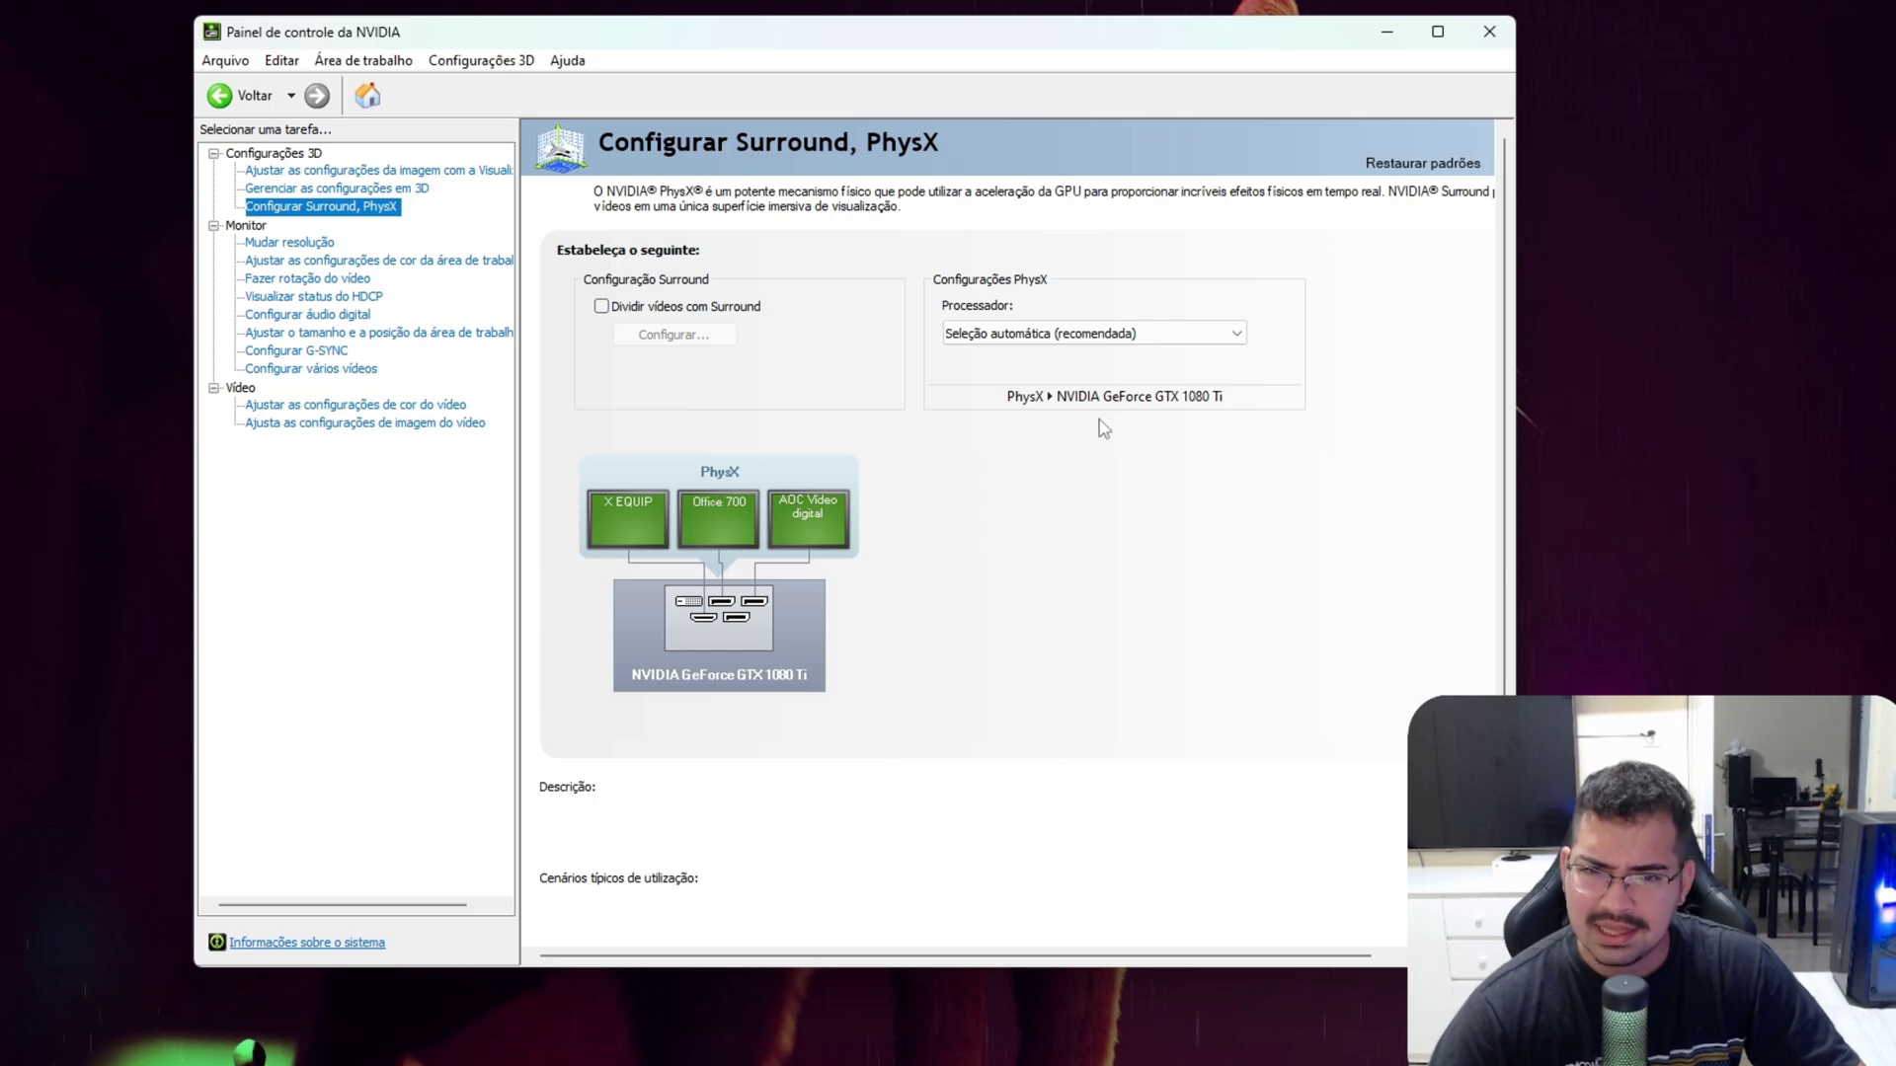
{"action": "left_click", "coordinate": [324, 242]}
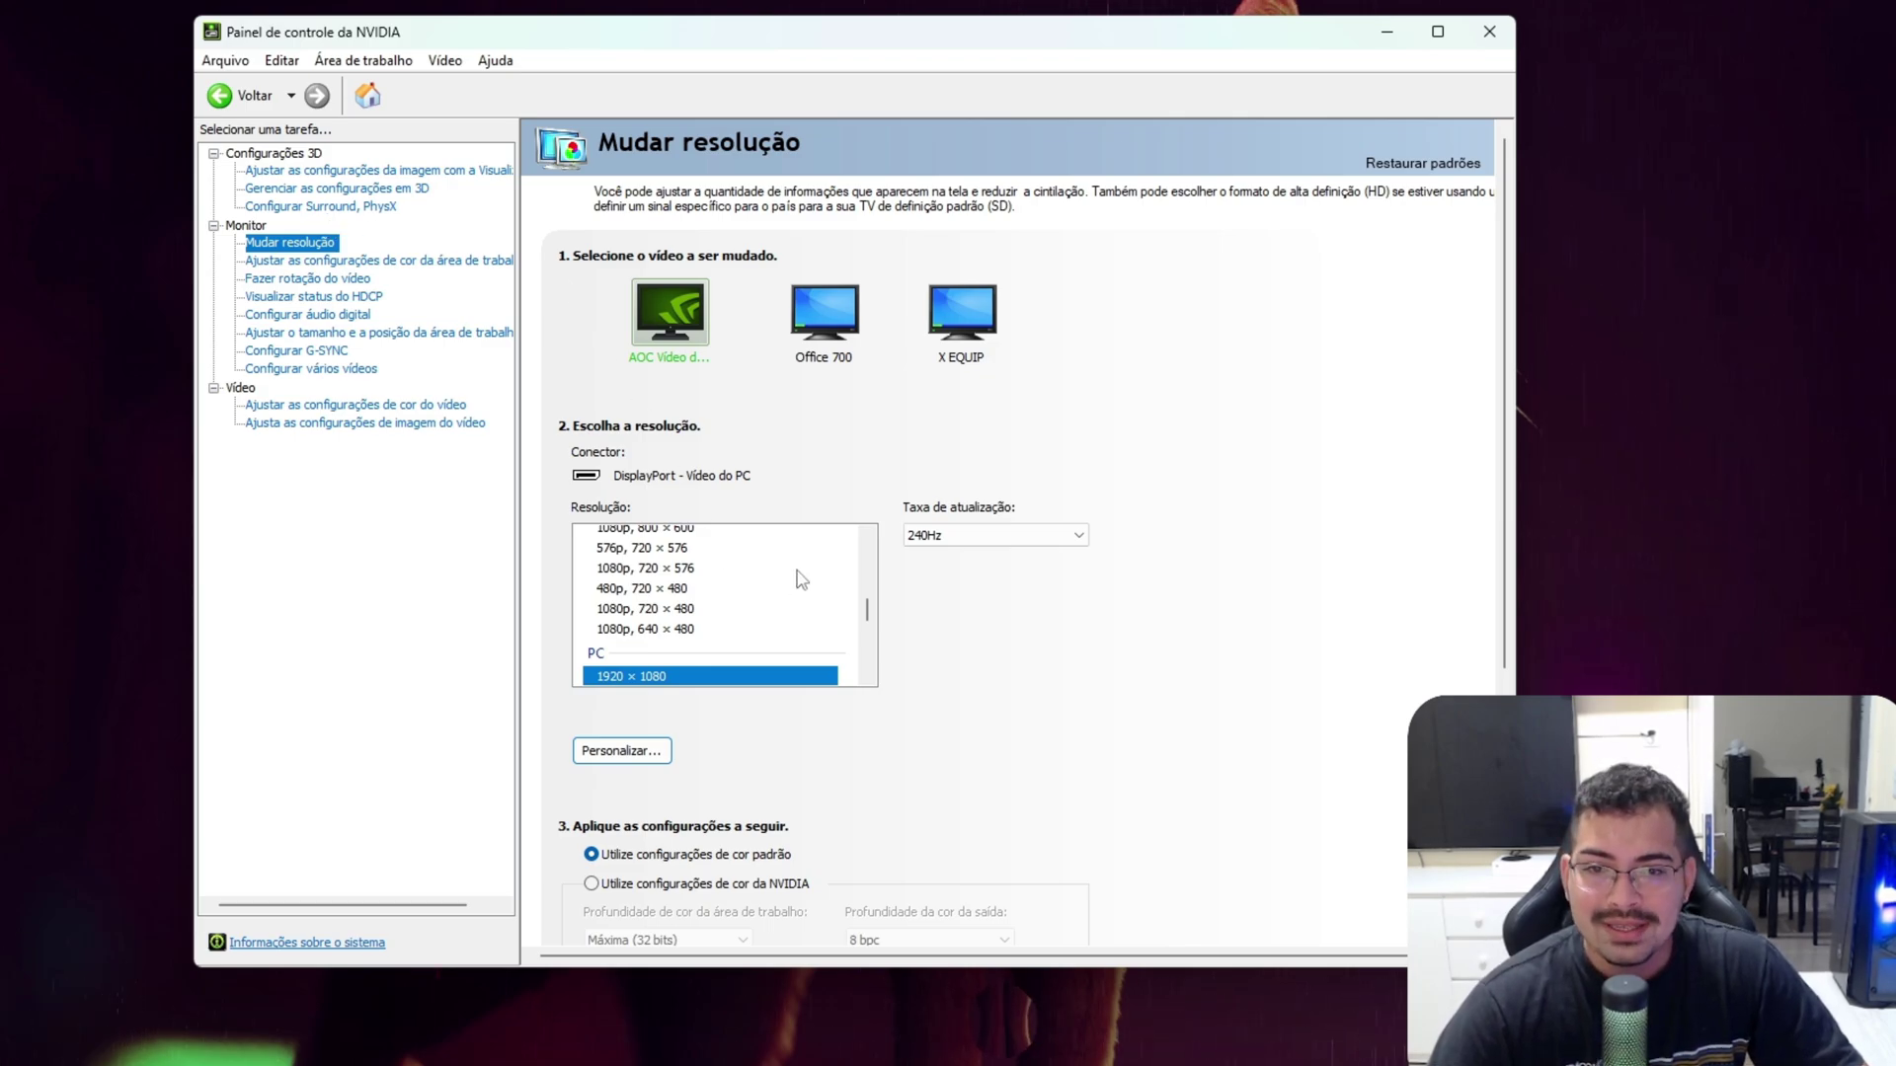
Step: Look through the resolutions available for the AOC monitor around the PC 1920 × 1080 entry
{"action": "mouse_move", "coordinate": [867, 610]}
{"action": "left_mouse_down"}
{"action": "mouse_move", "coordinate": [869, 647]}
{"action": "mouse_move", "coordinate": [872, 580]}
{"action": "mouse_move", "coordinate": [914, 563]}
{"action": "mouse_move", "coordinate": [874, 604]}
{"action": "mouse_move", "coordinate": [879, 630]}
{"action": "left_mouse_up"}
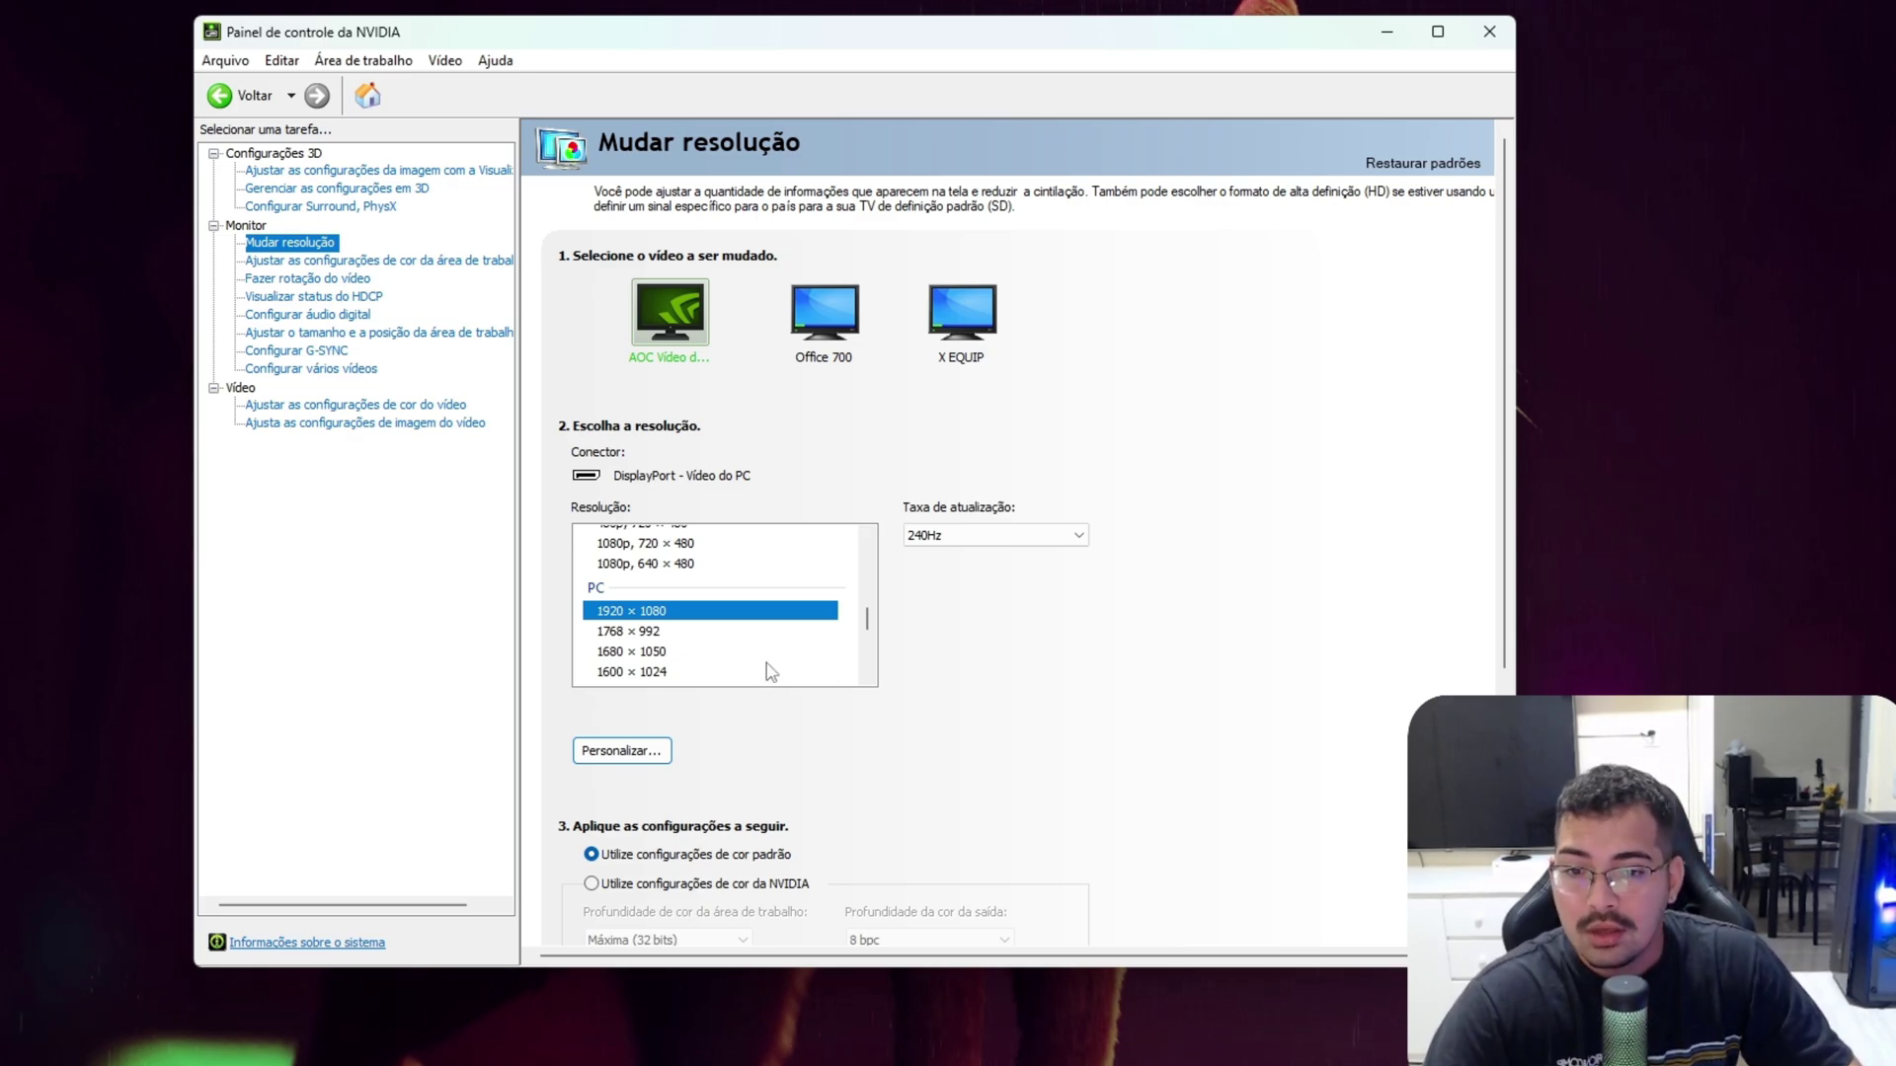
{"action": "scroll", "coordinate": [869, 624], "scroll_direction": "up", "scroll_amount": 2}
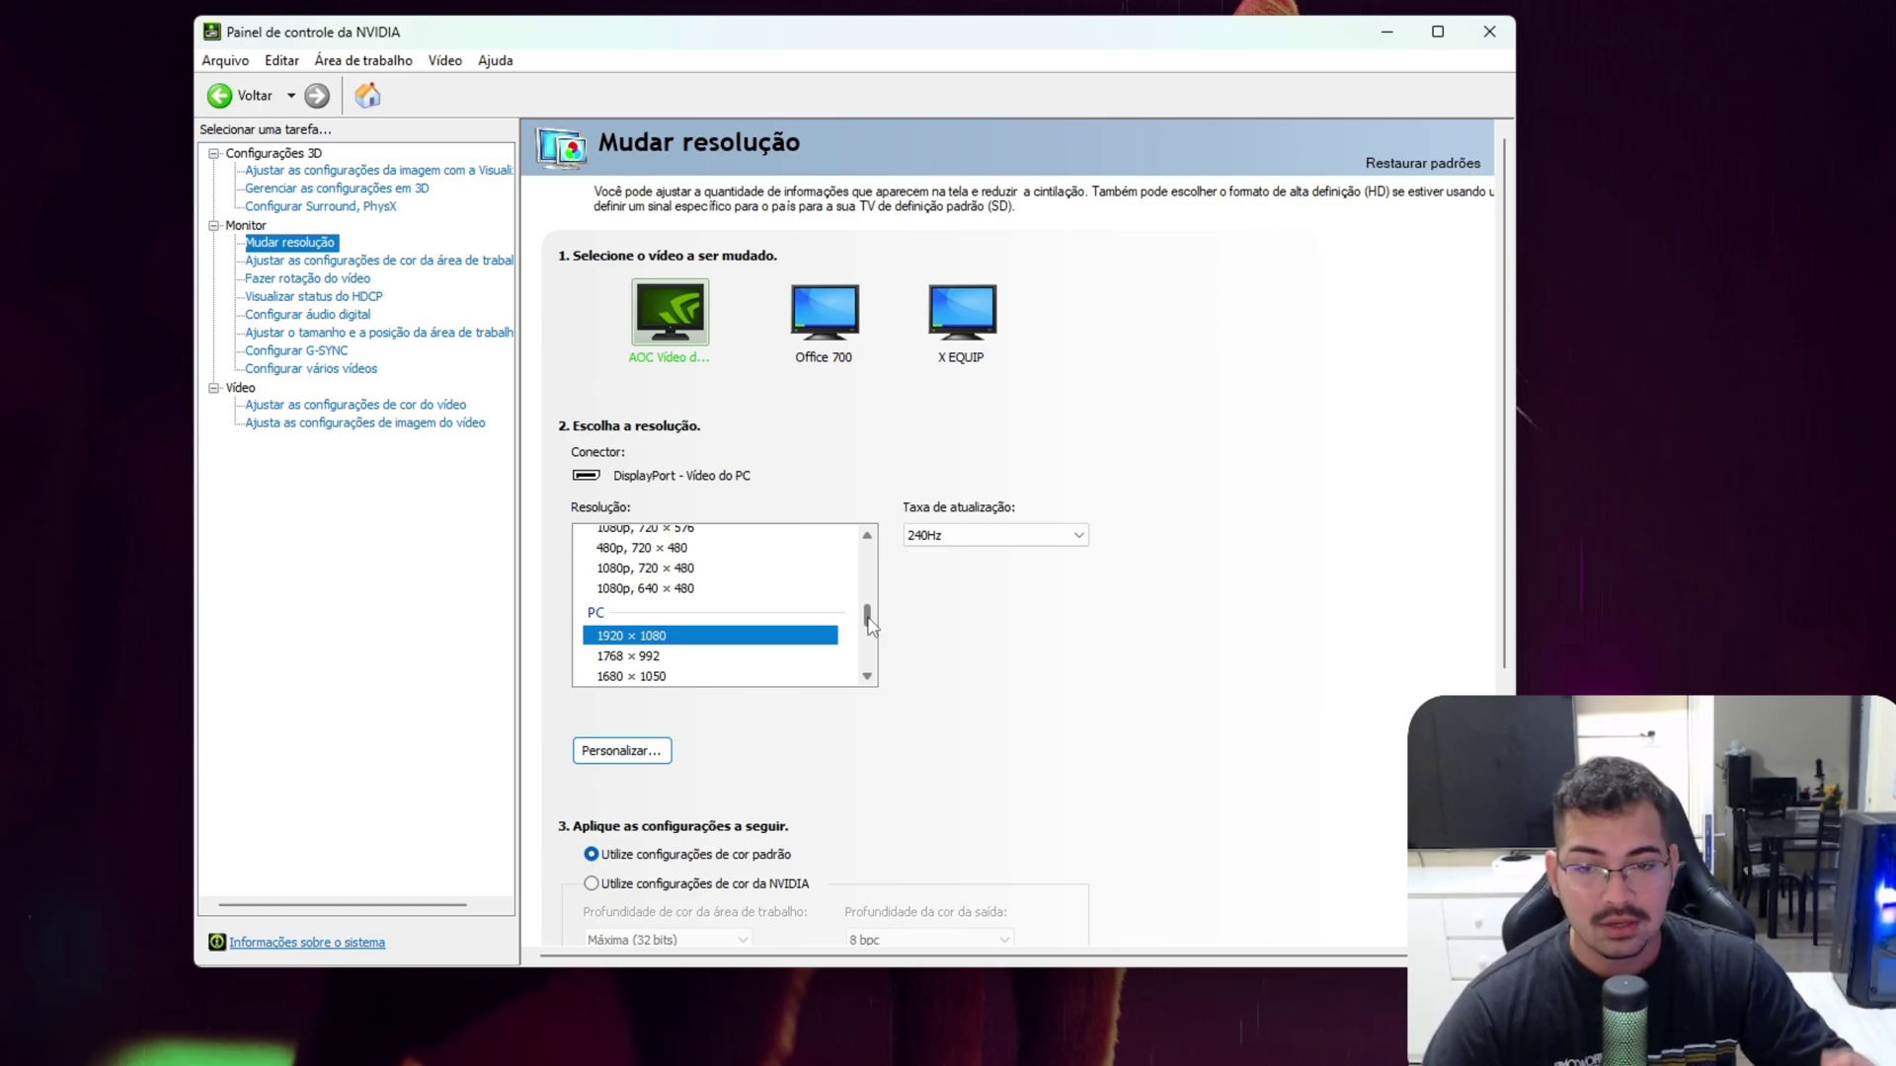
{"action": "mouse_move", "coordinate": [868, 620]}
{"action": "left_mouse_down"}
{"action": "mouse_move", "coordinate": [867, 549]}
{"action": "mouse_move", "coordinate": [869, 620]}
{"action": "left_mouse_up"}
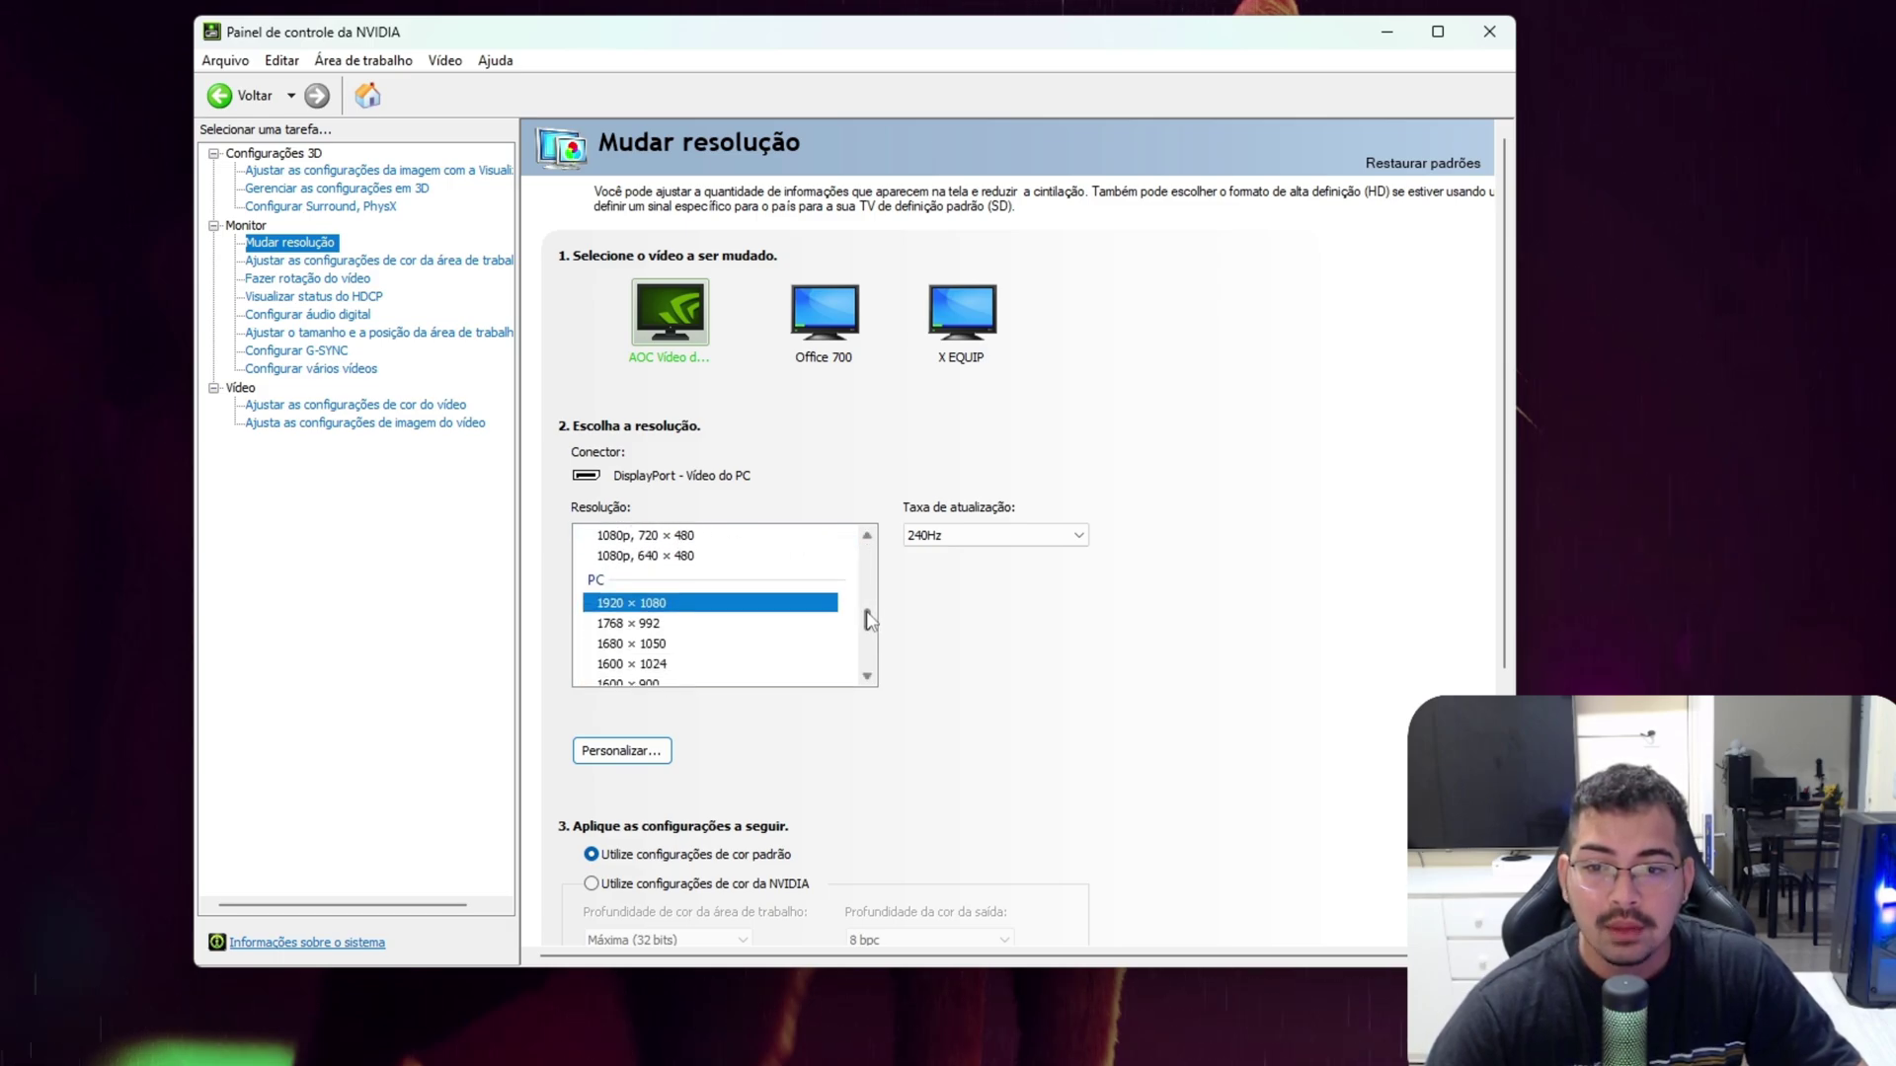
Step: Examine the custom resolution and timing standard options, cancel without creating one, and check the refresh rates offered for the AOC monitor
{"action": "left_click", "coordinate": [632, 753]}
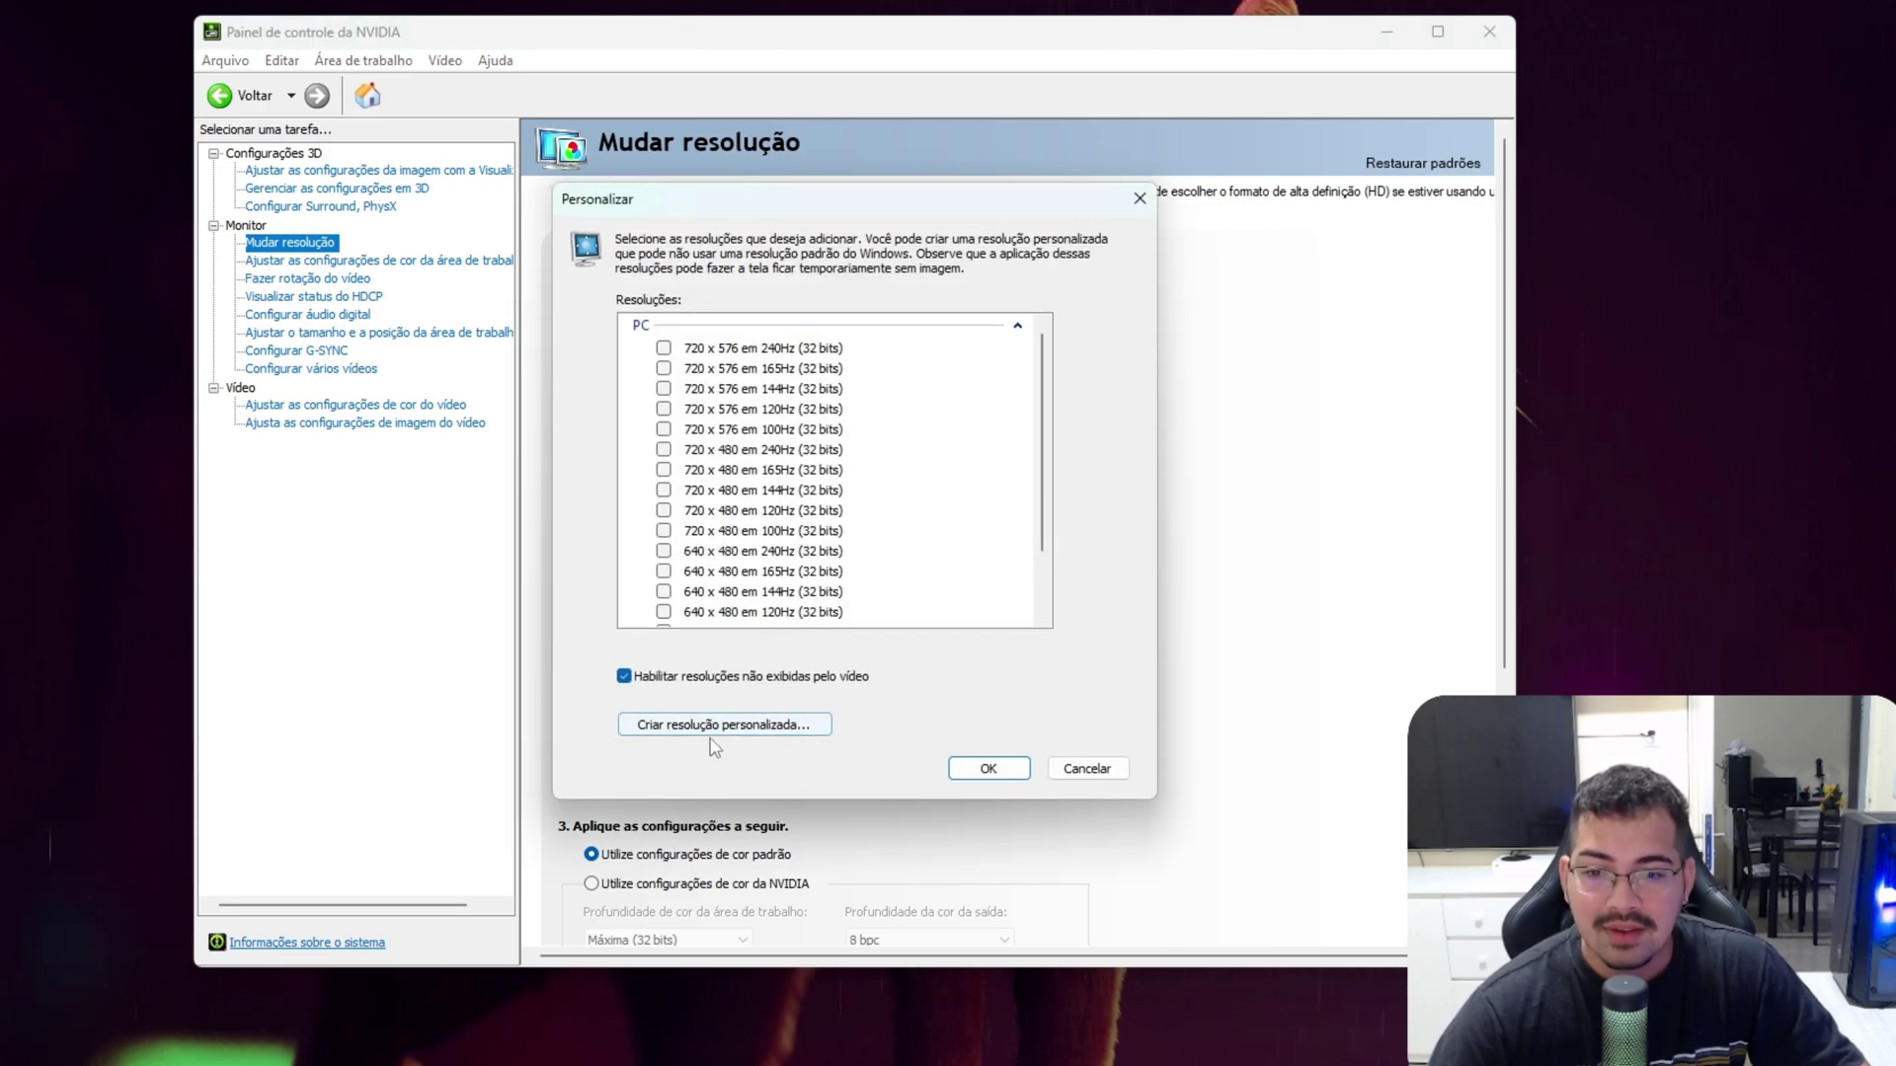
{"action": "left_click", "coordinate": [803, 720]}
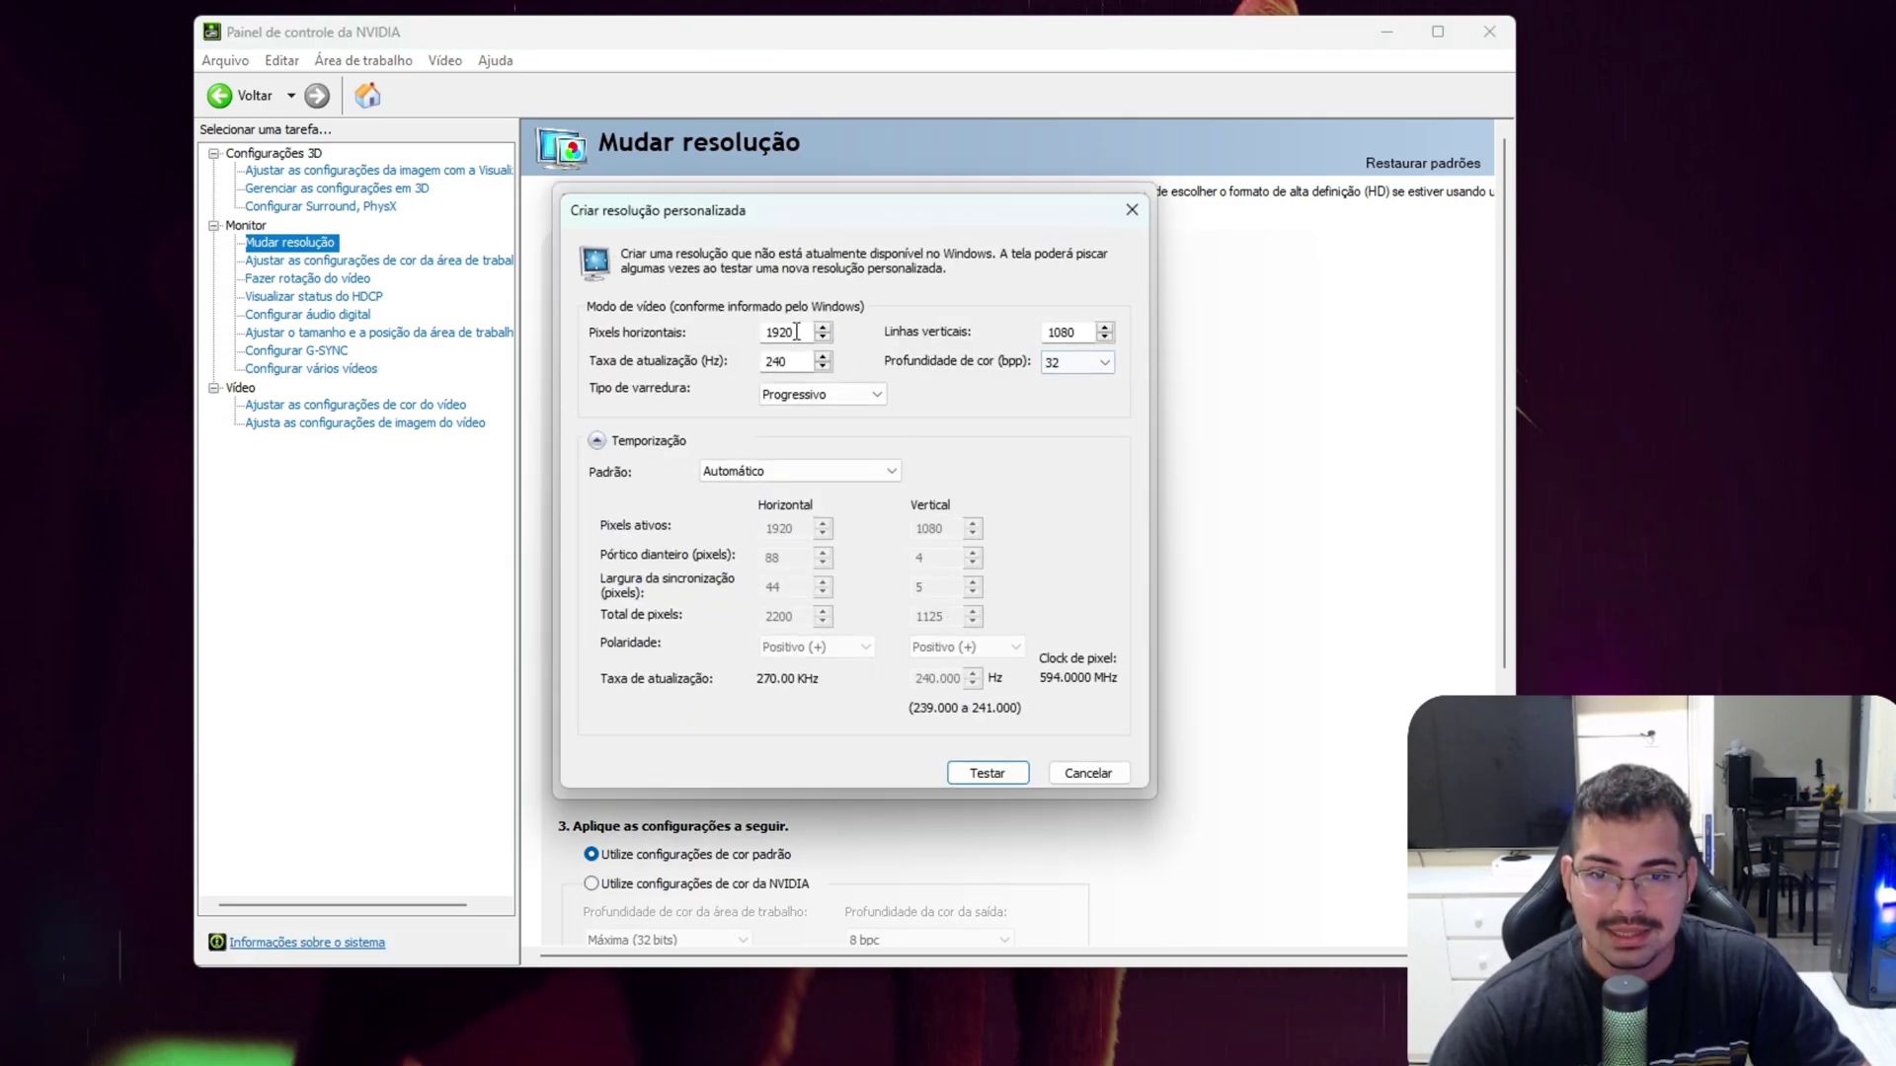
{"action": "left_click_drag", "start_coordinate": [796, 333], "coordinate": [763, 363]}
{"action": "double_click", "coordinate": [1086, 332]}
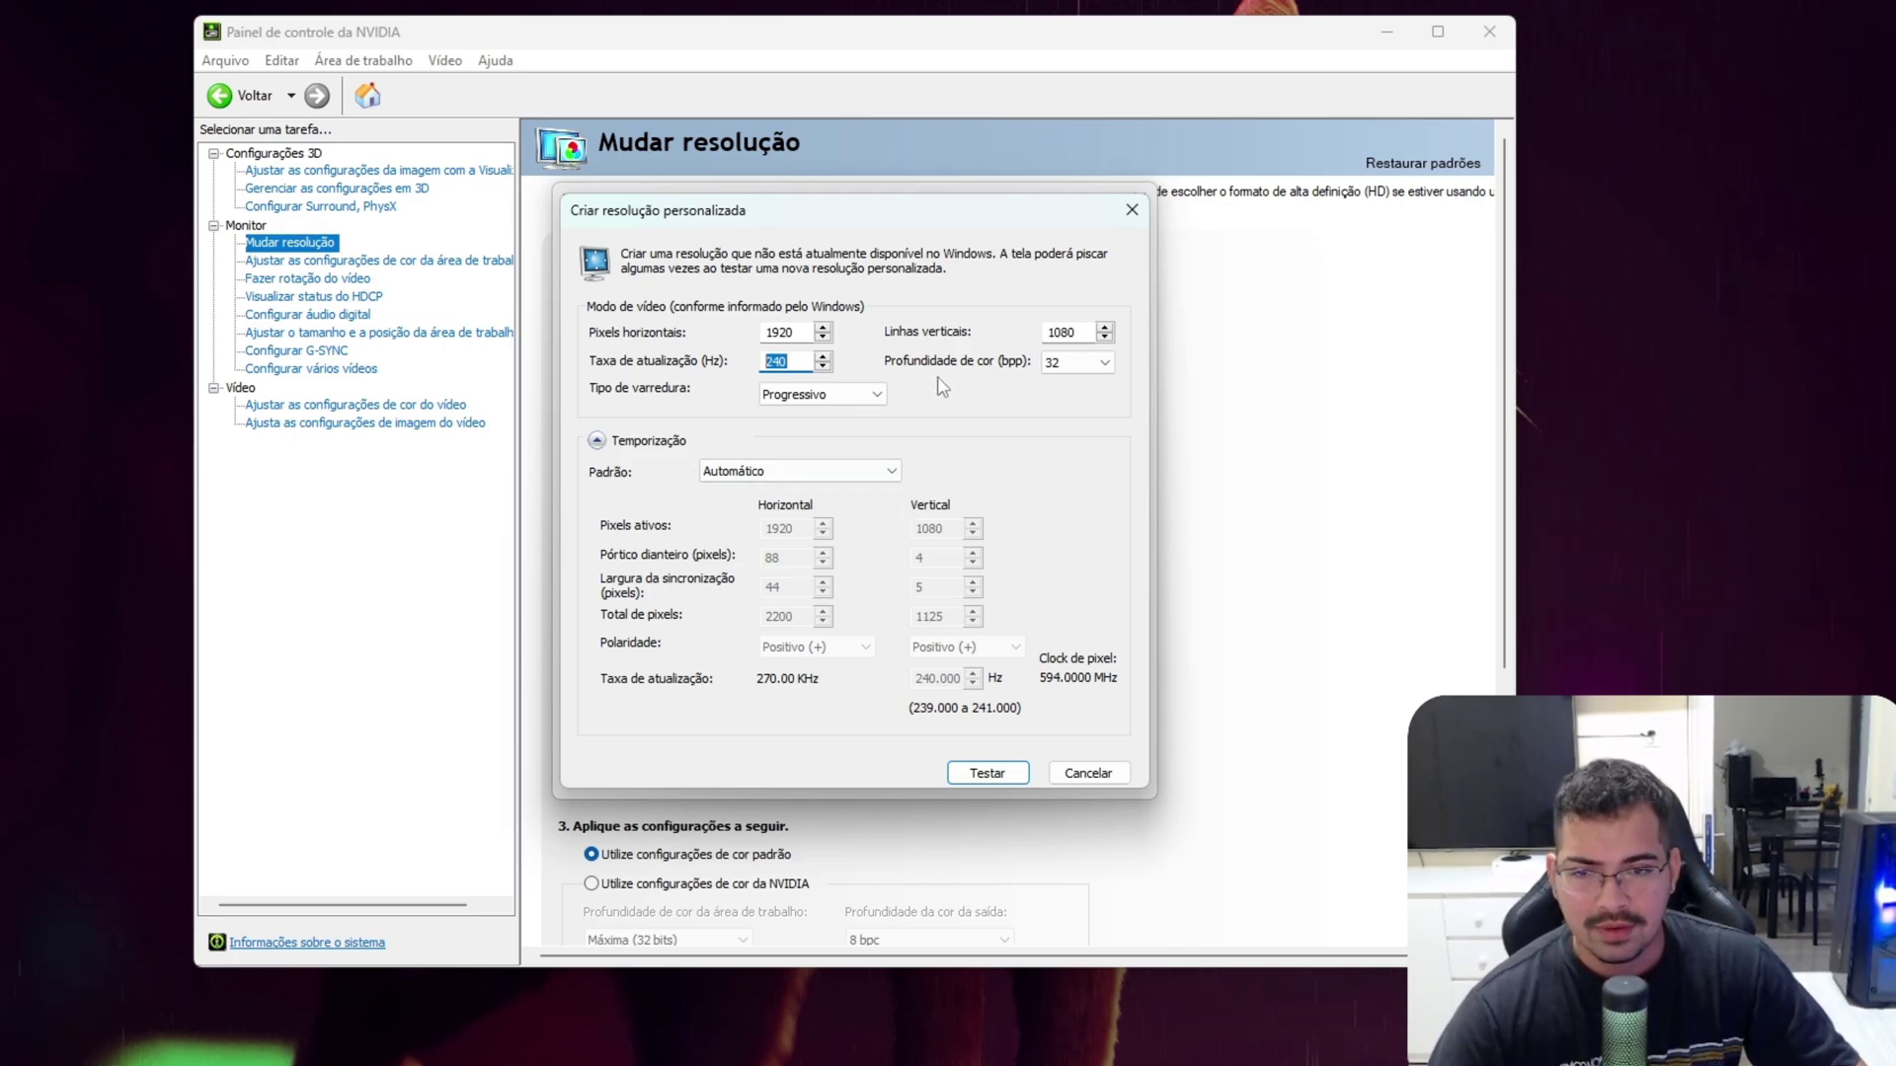
{"action": "left_click", "coordinate": [795, 362]}
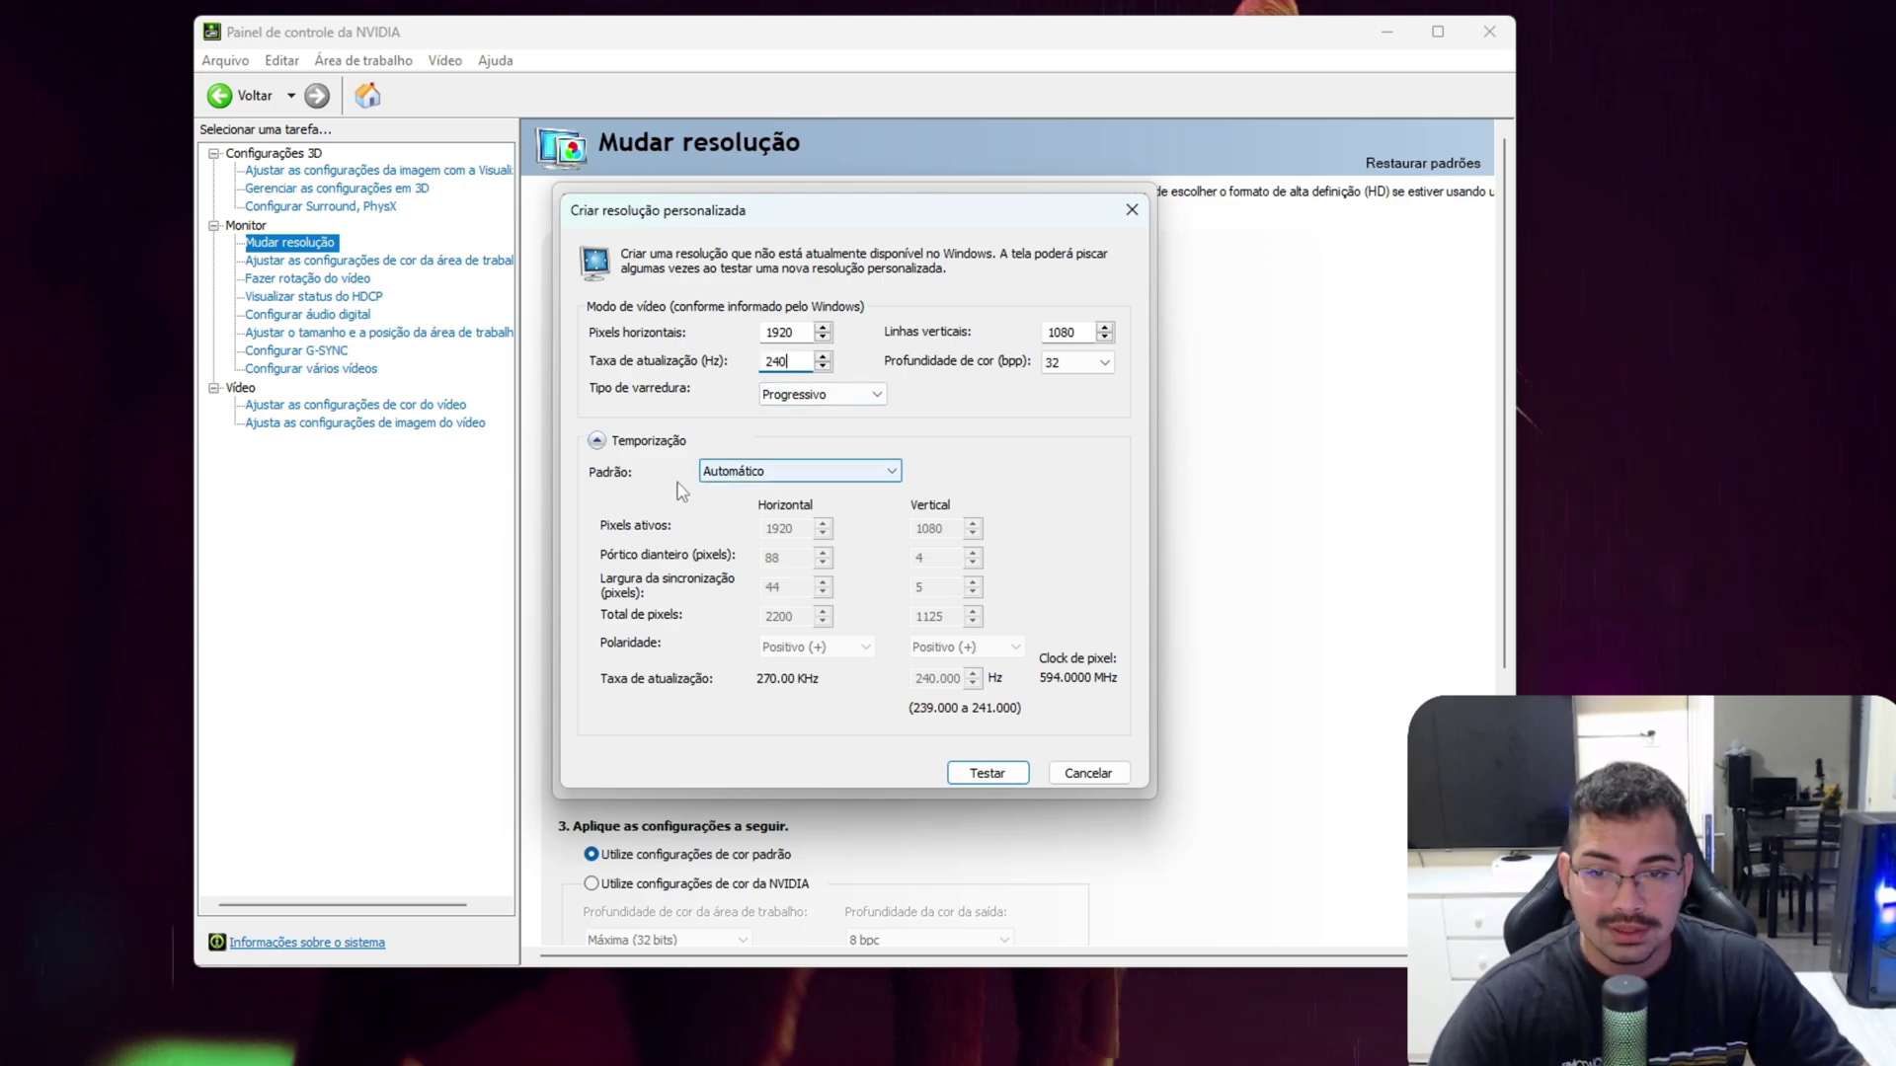
{"action": "left_click", "coordinate": [779, 472]}
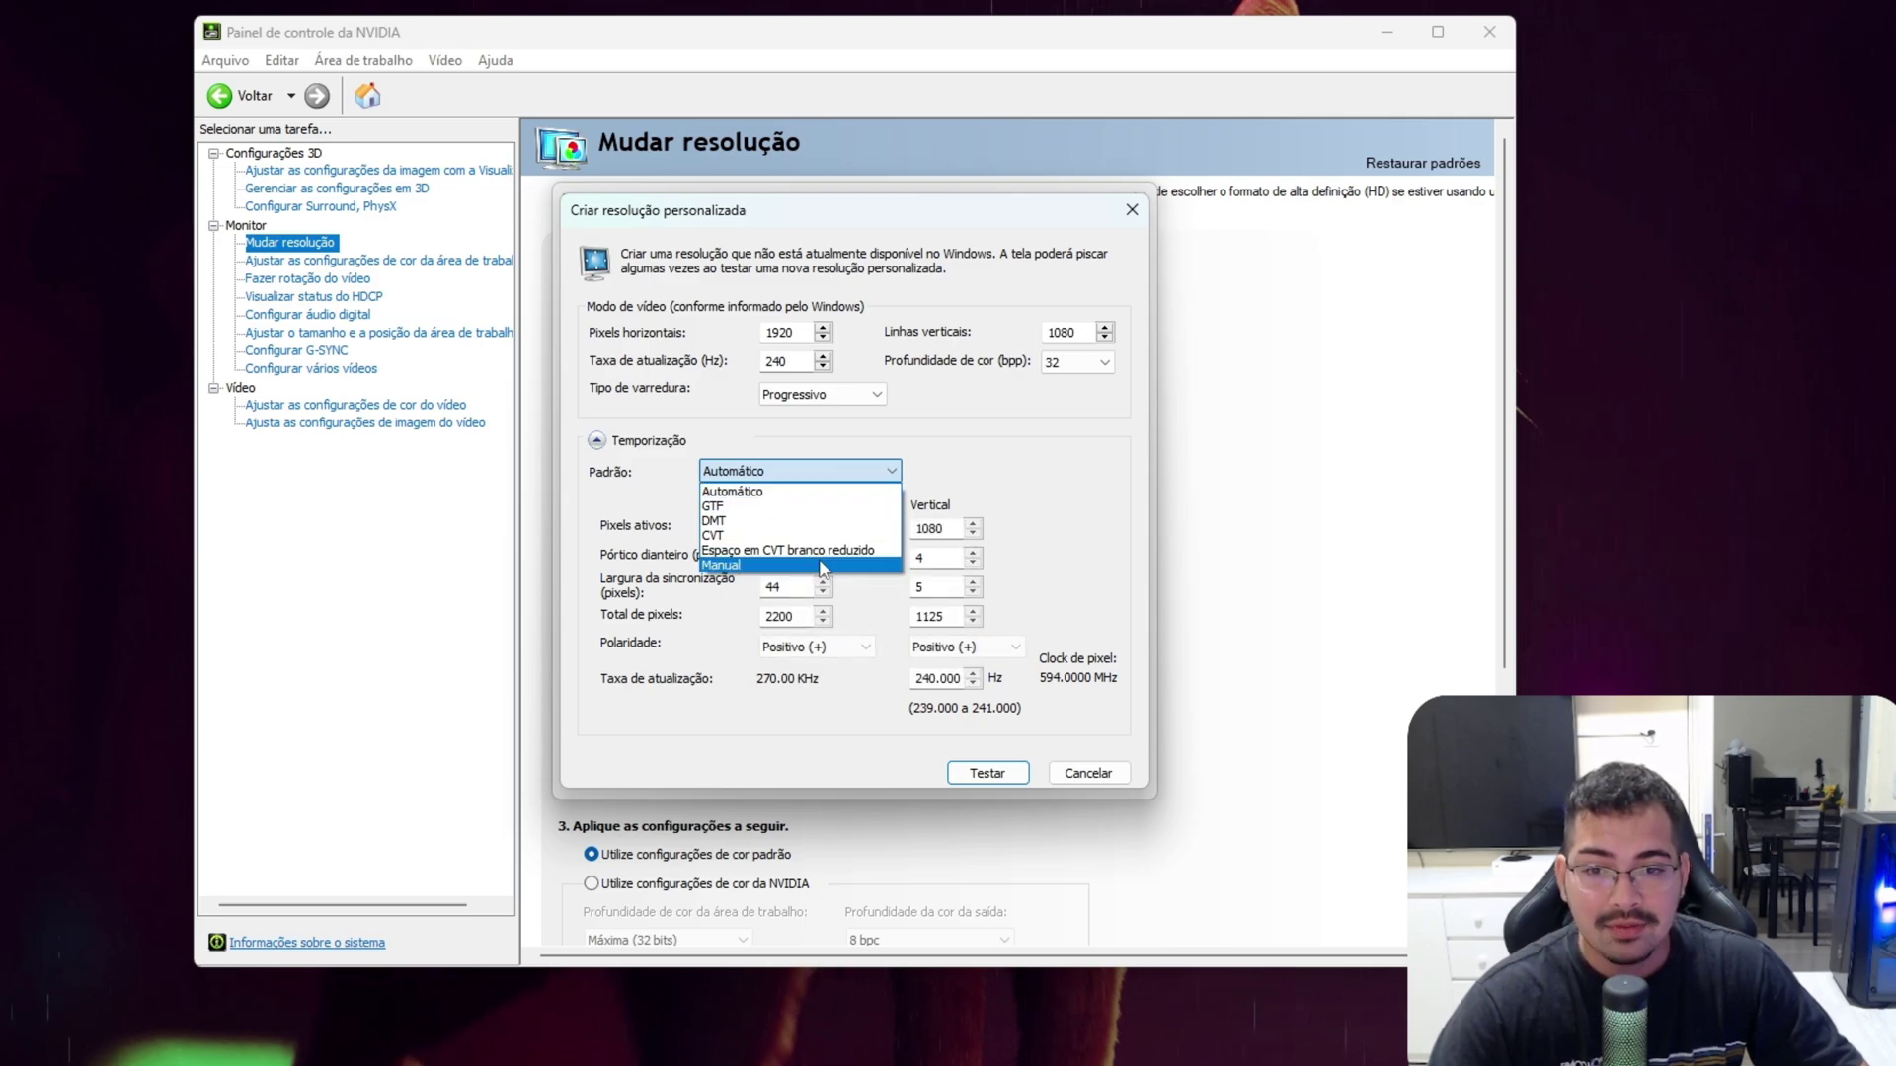
{"action": "left_click", "coordinate": [1001, 491]}
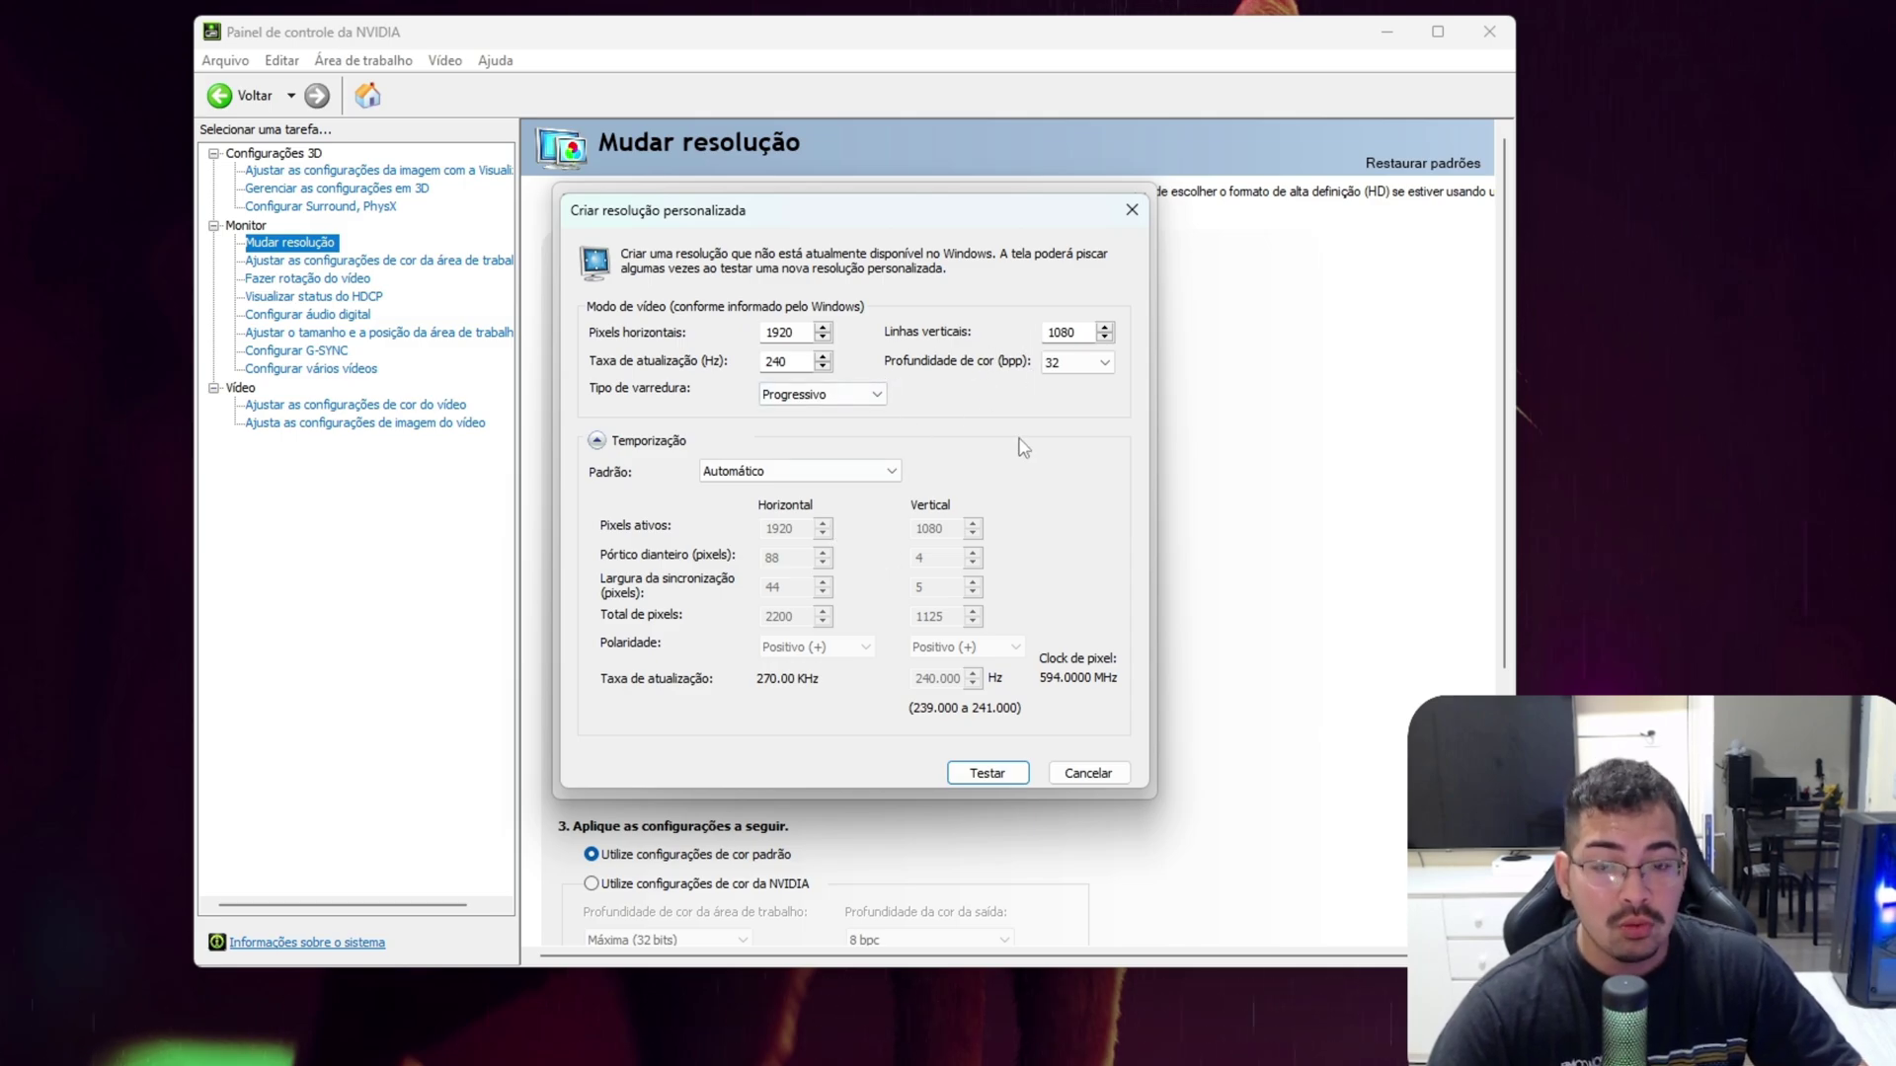
{"action": "left_click", "coordinate": [1100, 778]}
{"action": "left_click", "coordinate": [1090, 776]}
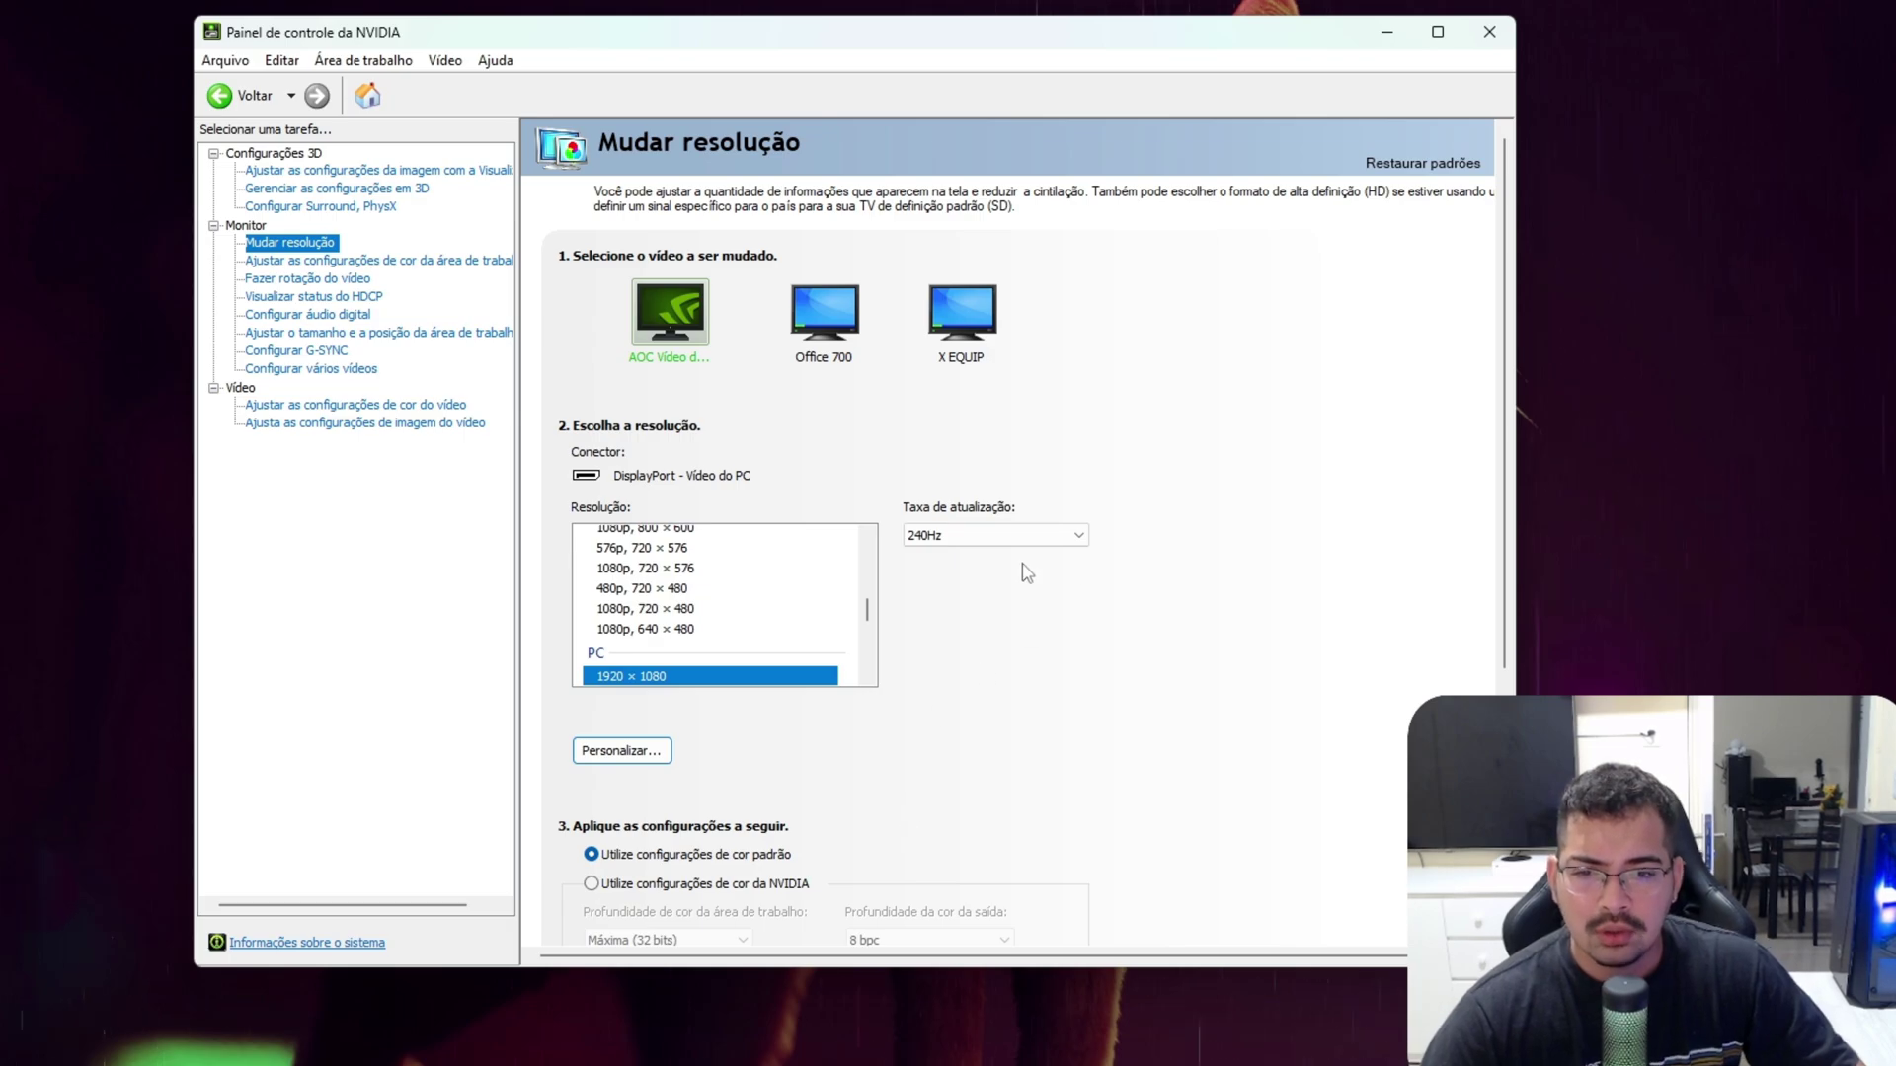
{"action": "left_click", "coordinate": [938, 541]}
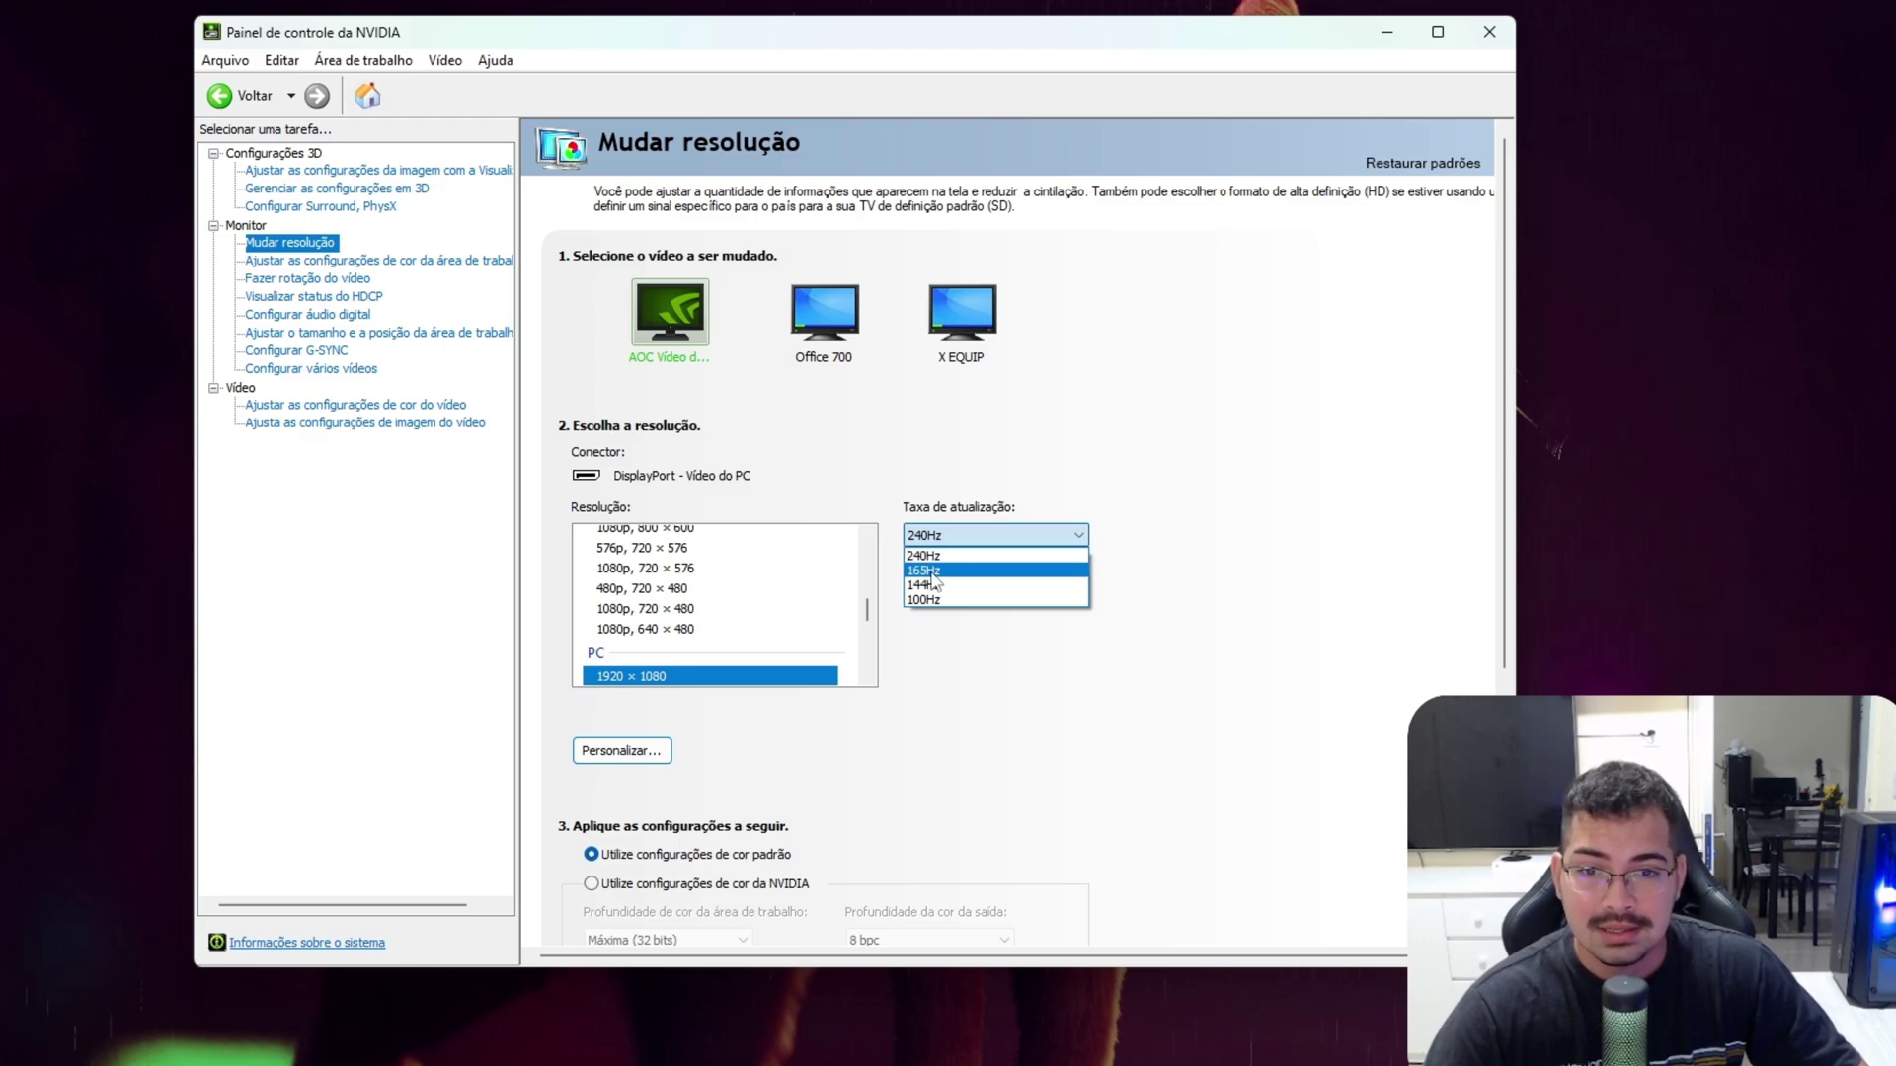
{"action": "left_click", "coordinate": [1175, 431]}
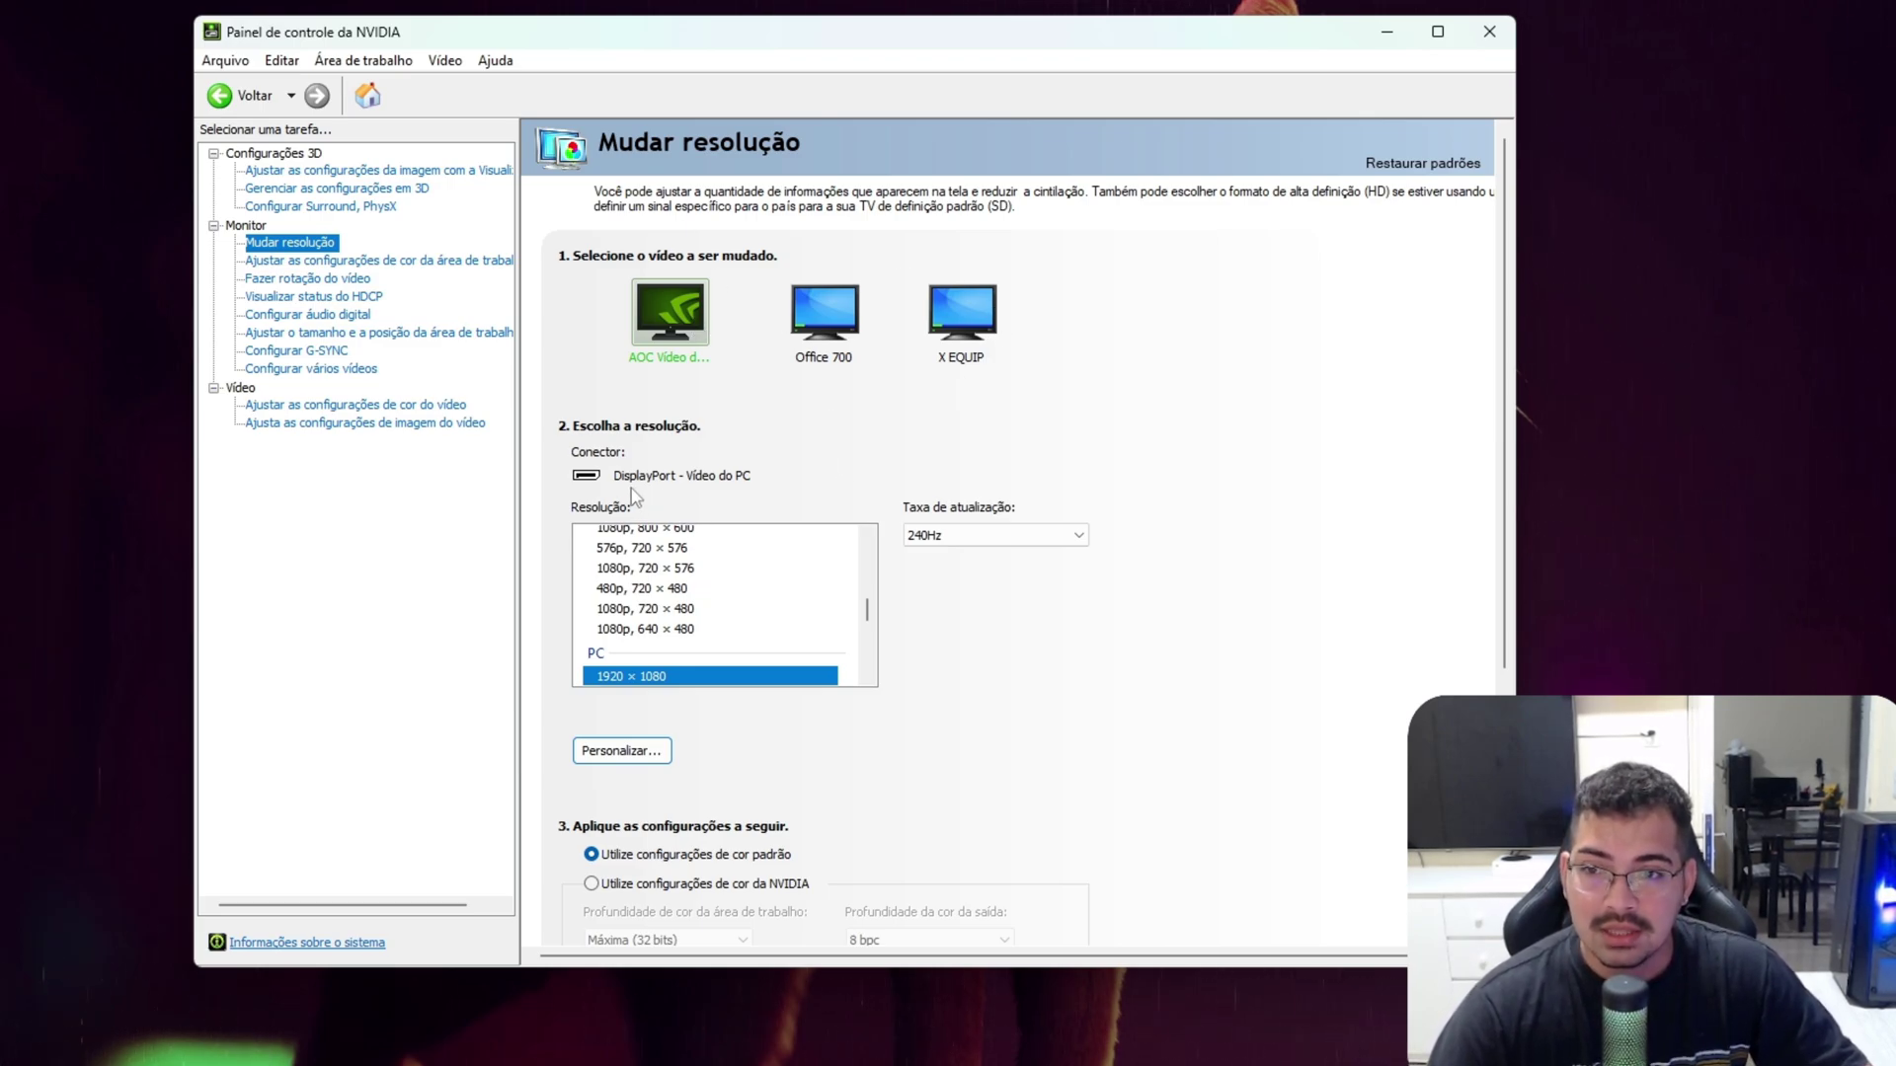
Step: Set Digital Vibrance to 60% for the AOC monitor in the desktop color settings
{"action": "left_click", "coordinate": [296, 261]}
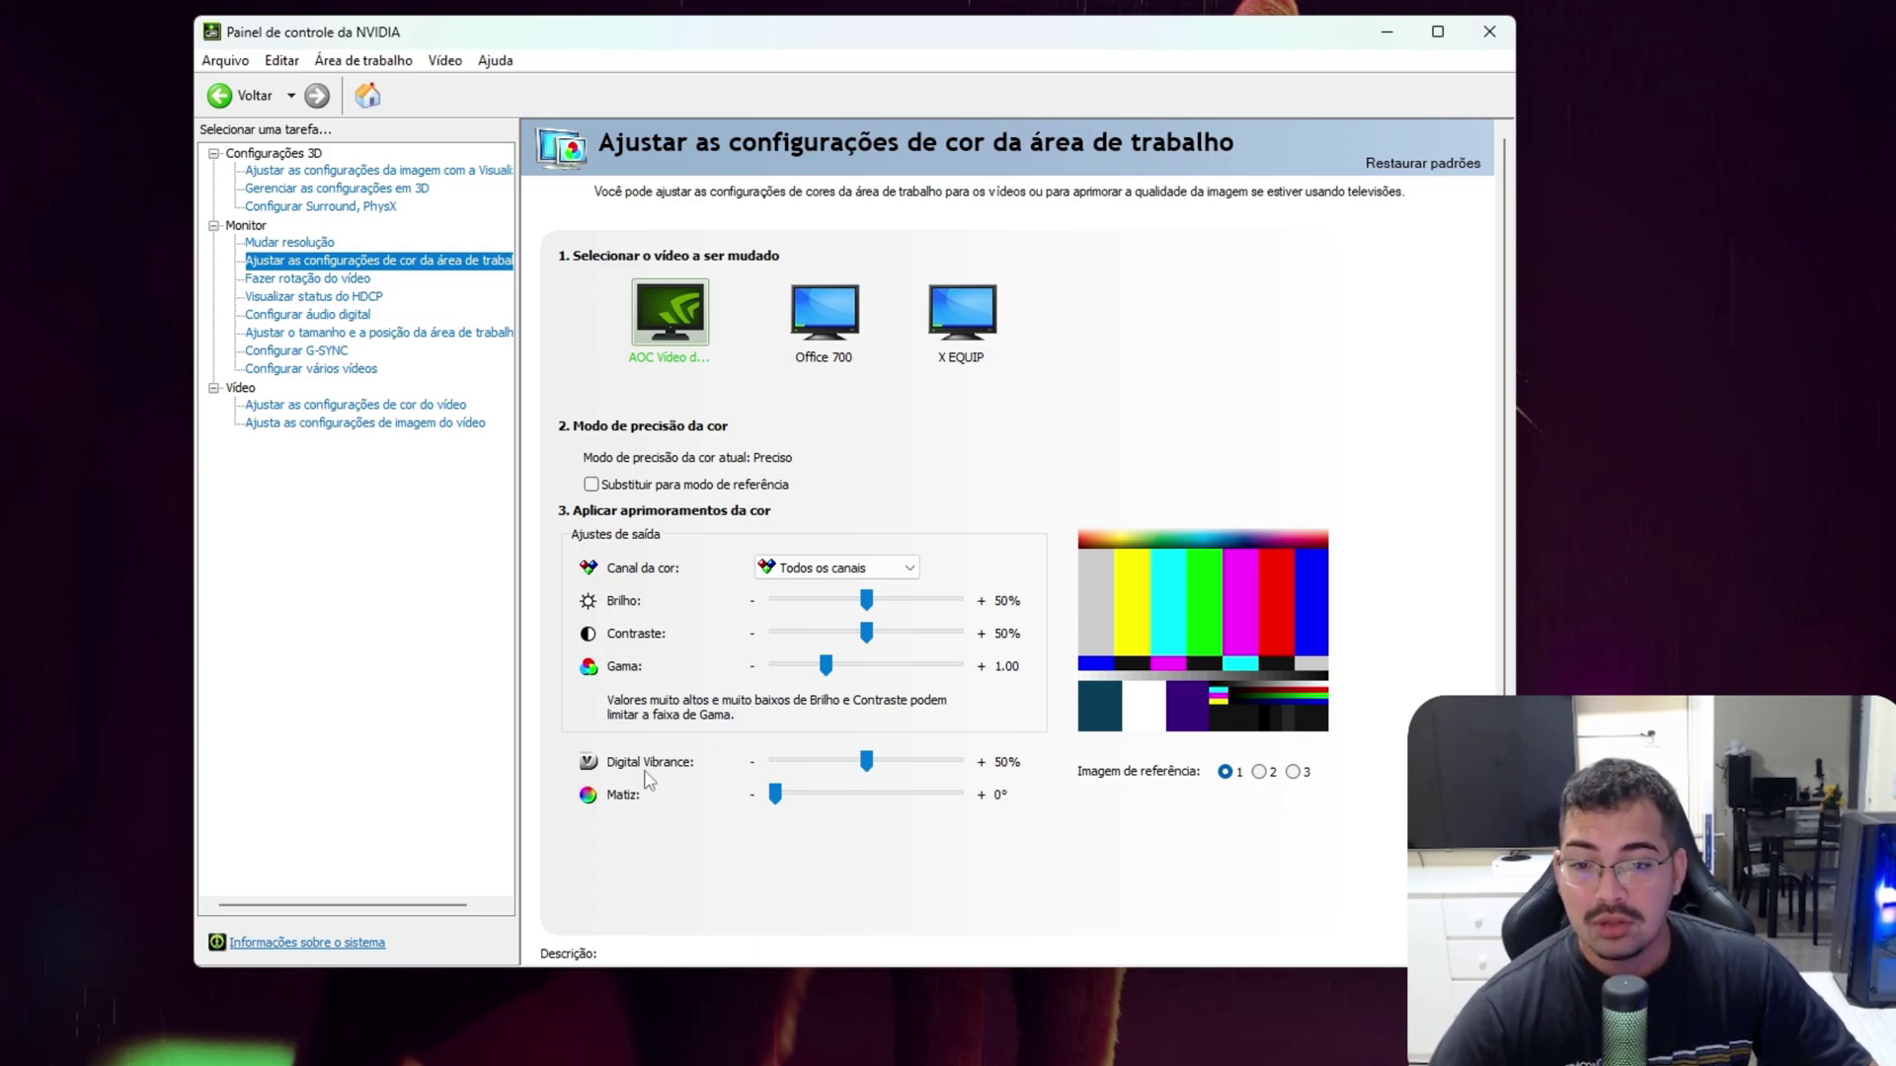
{"action": "left_click", "coordinate": [883, 761]}
{"action": "left_click_drag", "start_coordinate": [896, 768], "coordinate": [884, 770]}
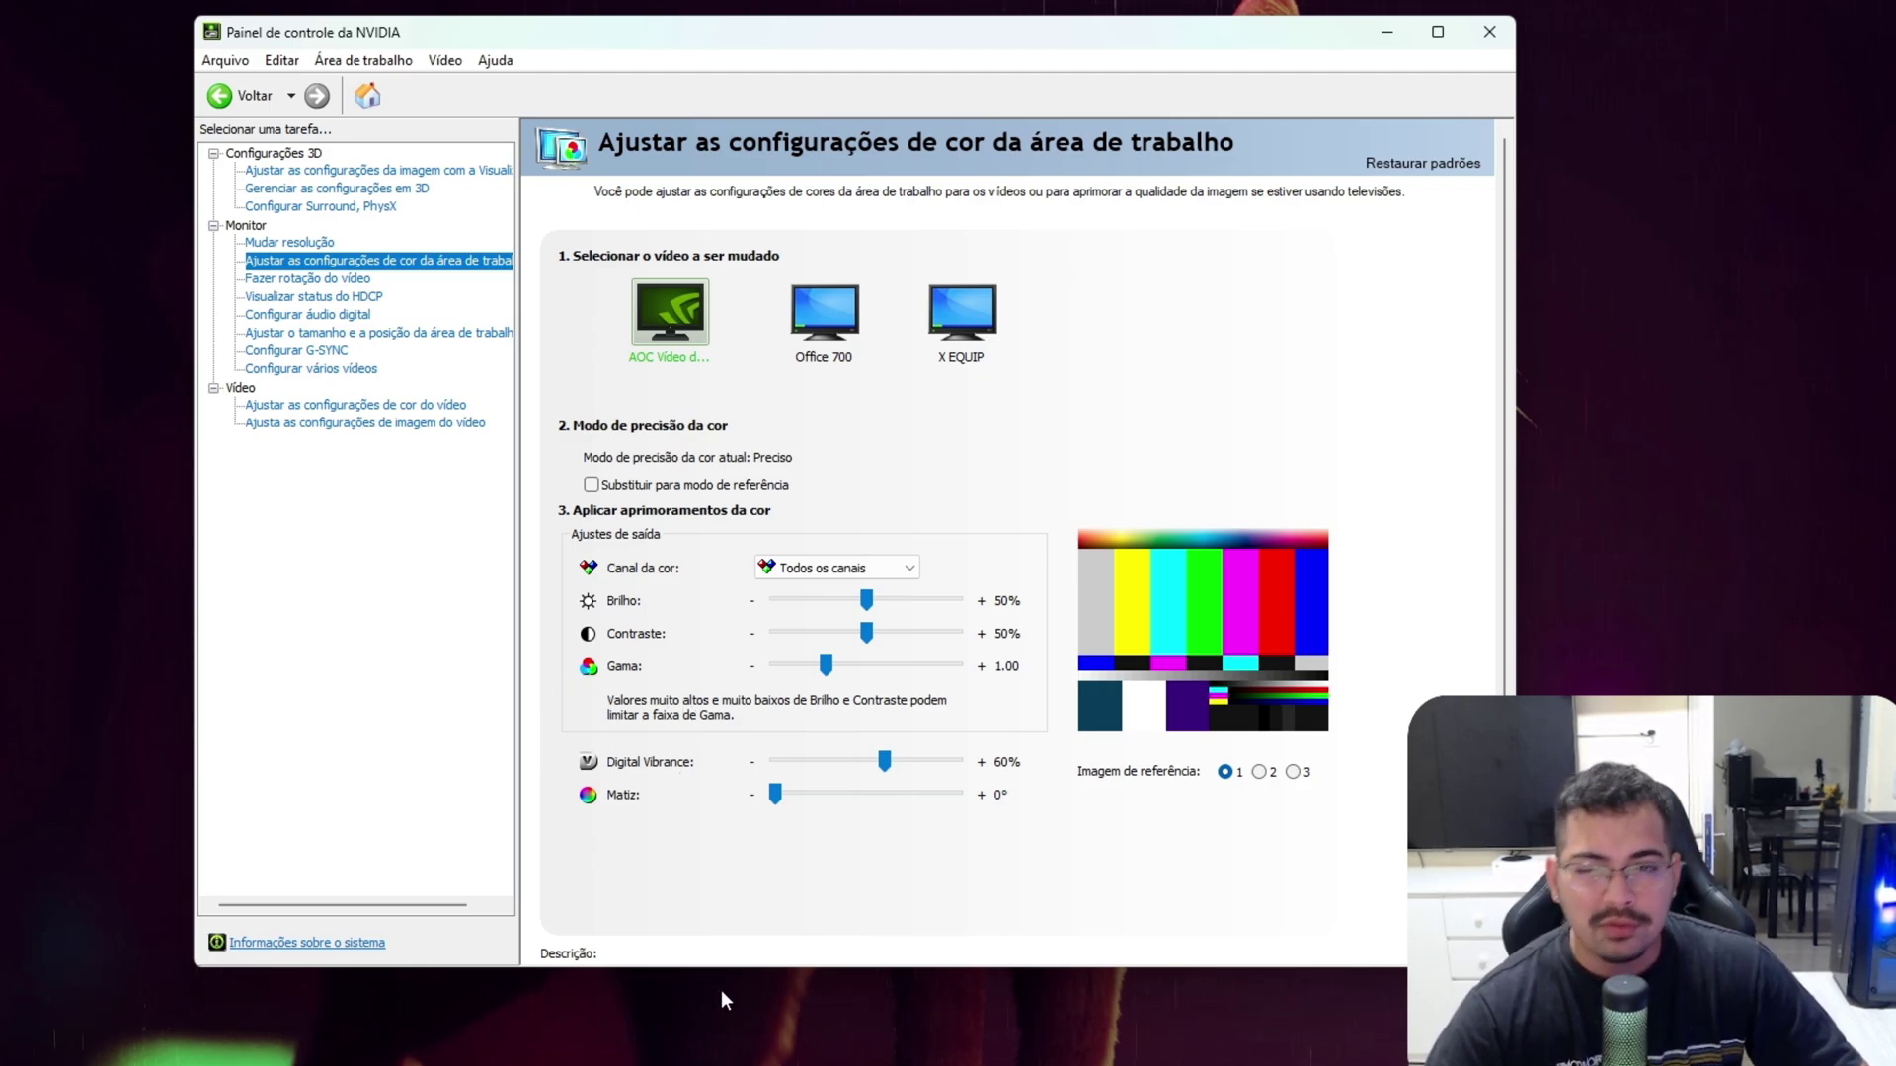
Step: Review the display rotation, HDCP status, digital audio, and desktop size and position settings
{"action": "left_click", "coordinate": [306, 280]}
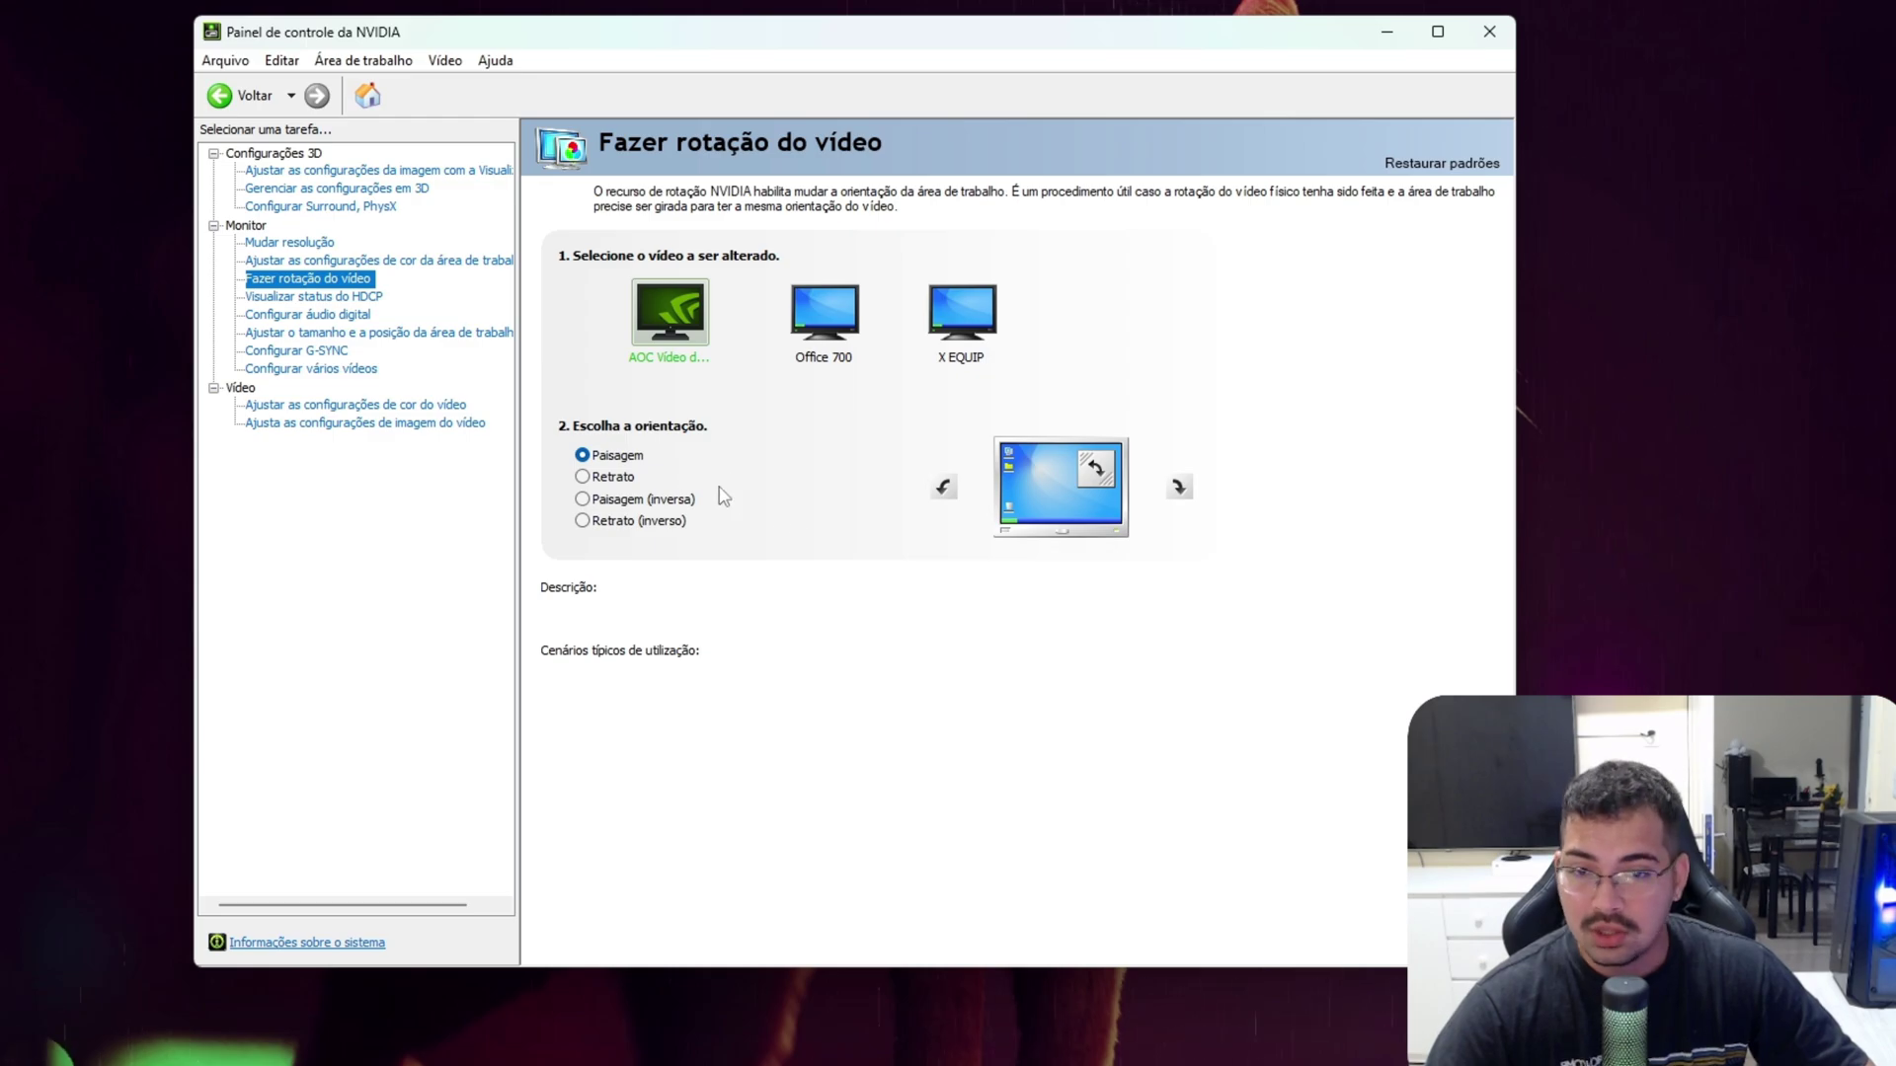
{"action": "left_click", "coordinate": [306, 297]}
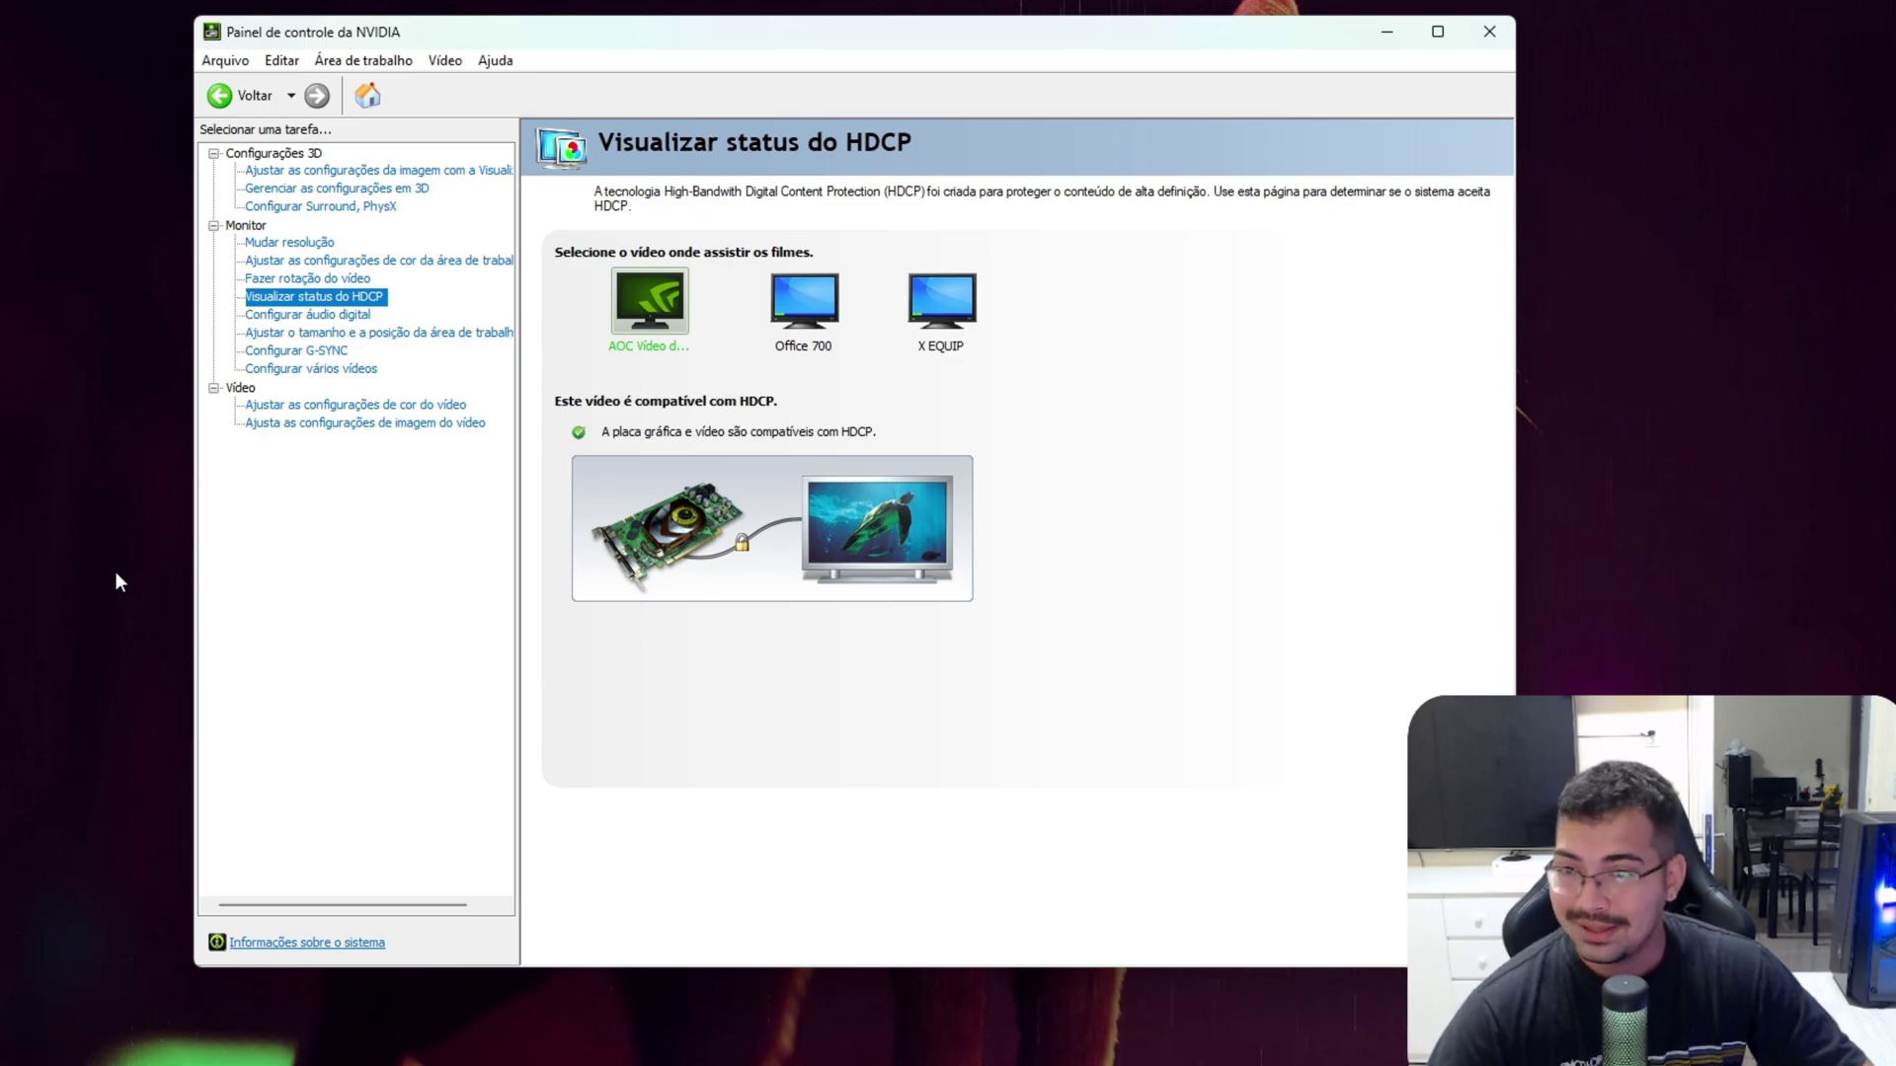
{"action": "left_click", "coordinate": [314, 315]}
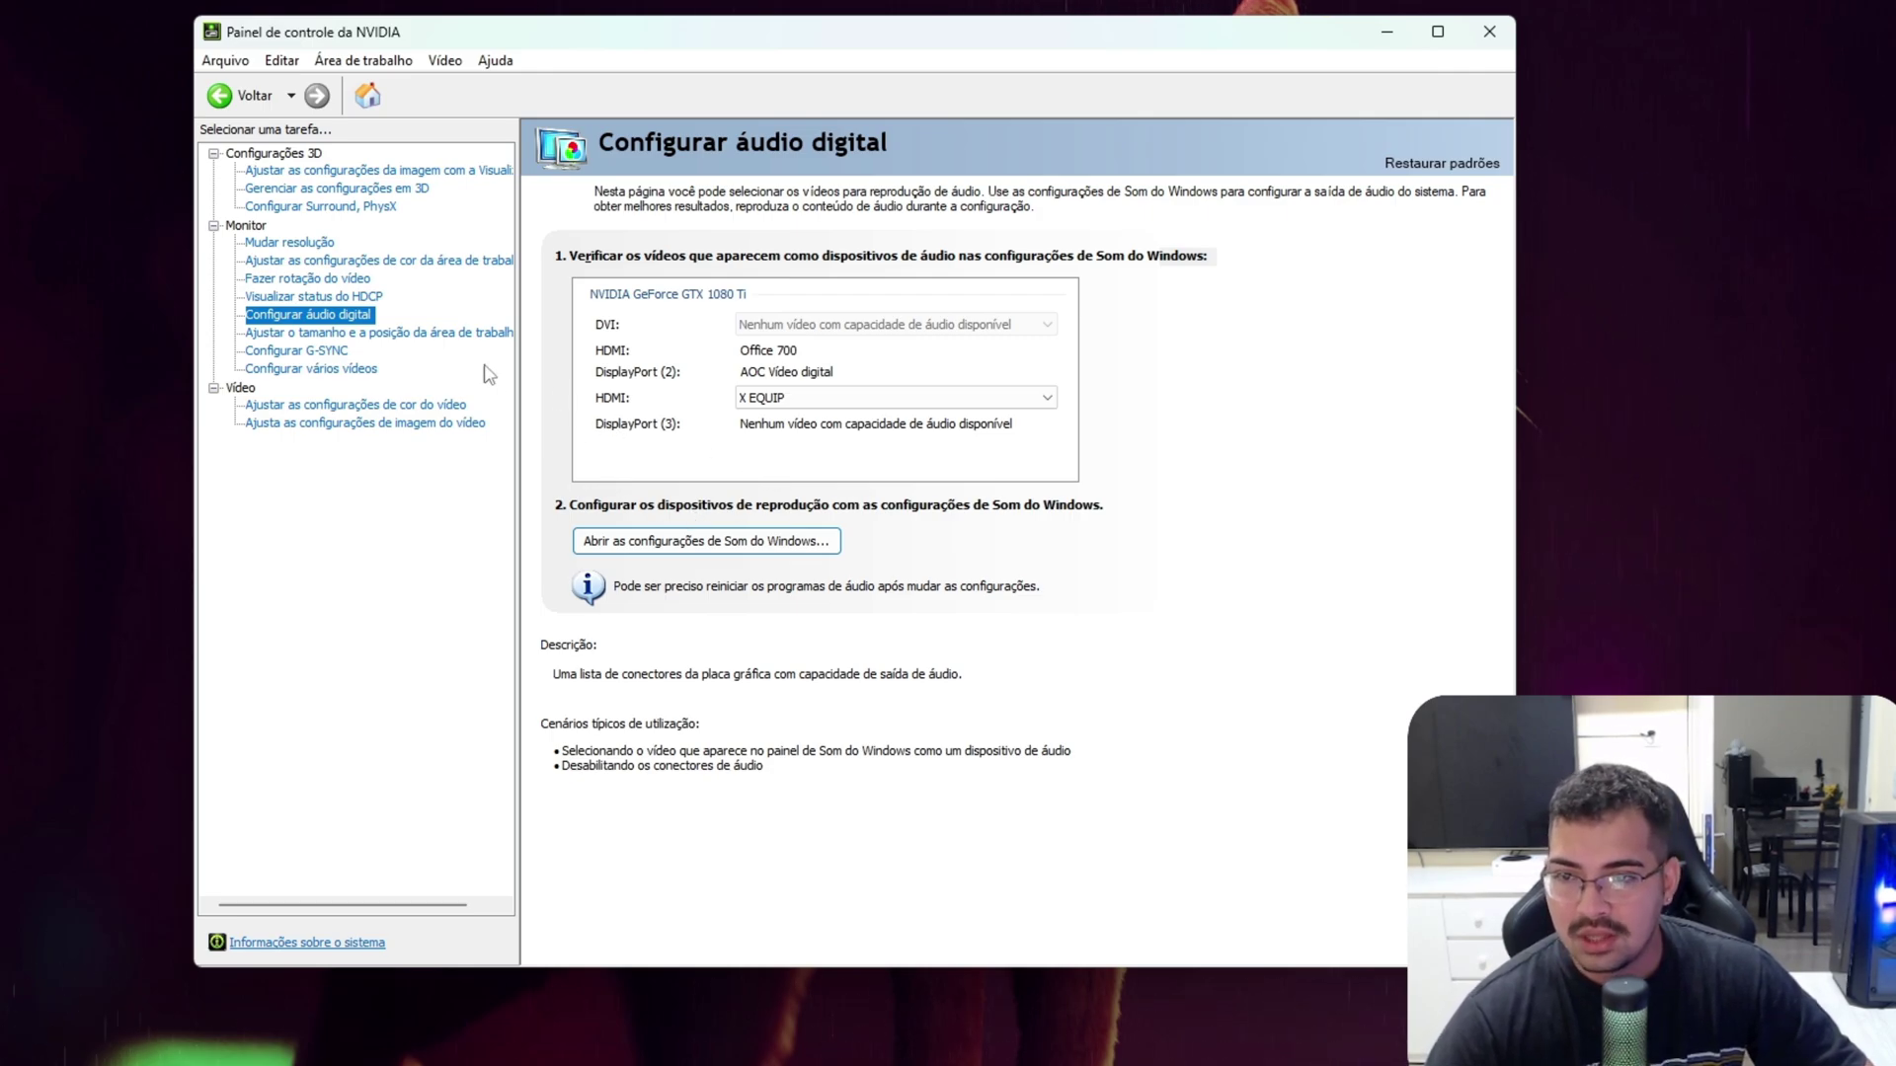
{"action": "left_click", "coordinate": [349, 336]}
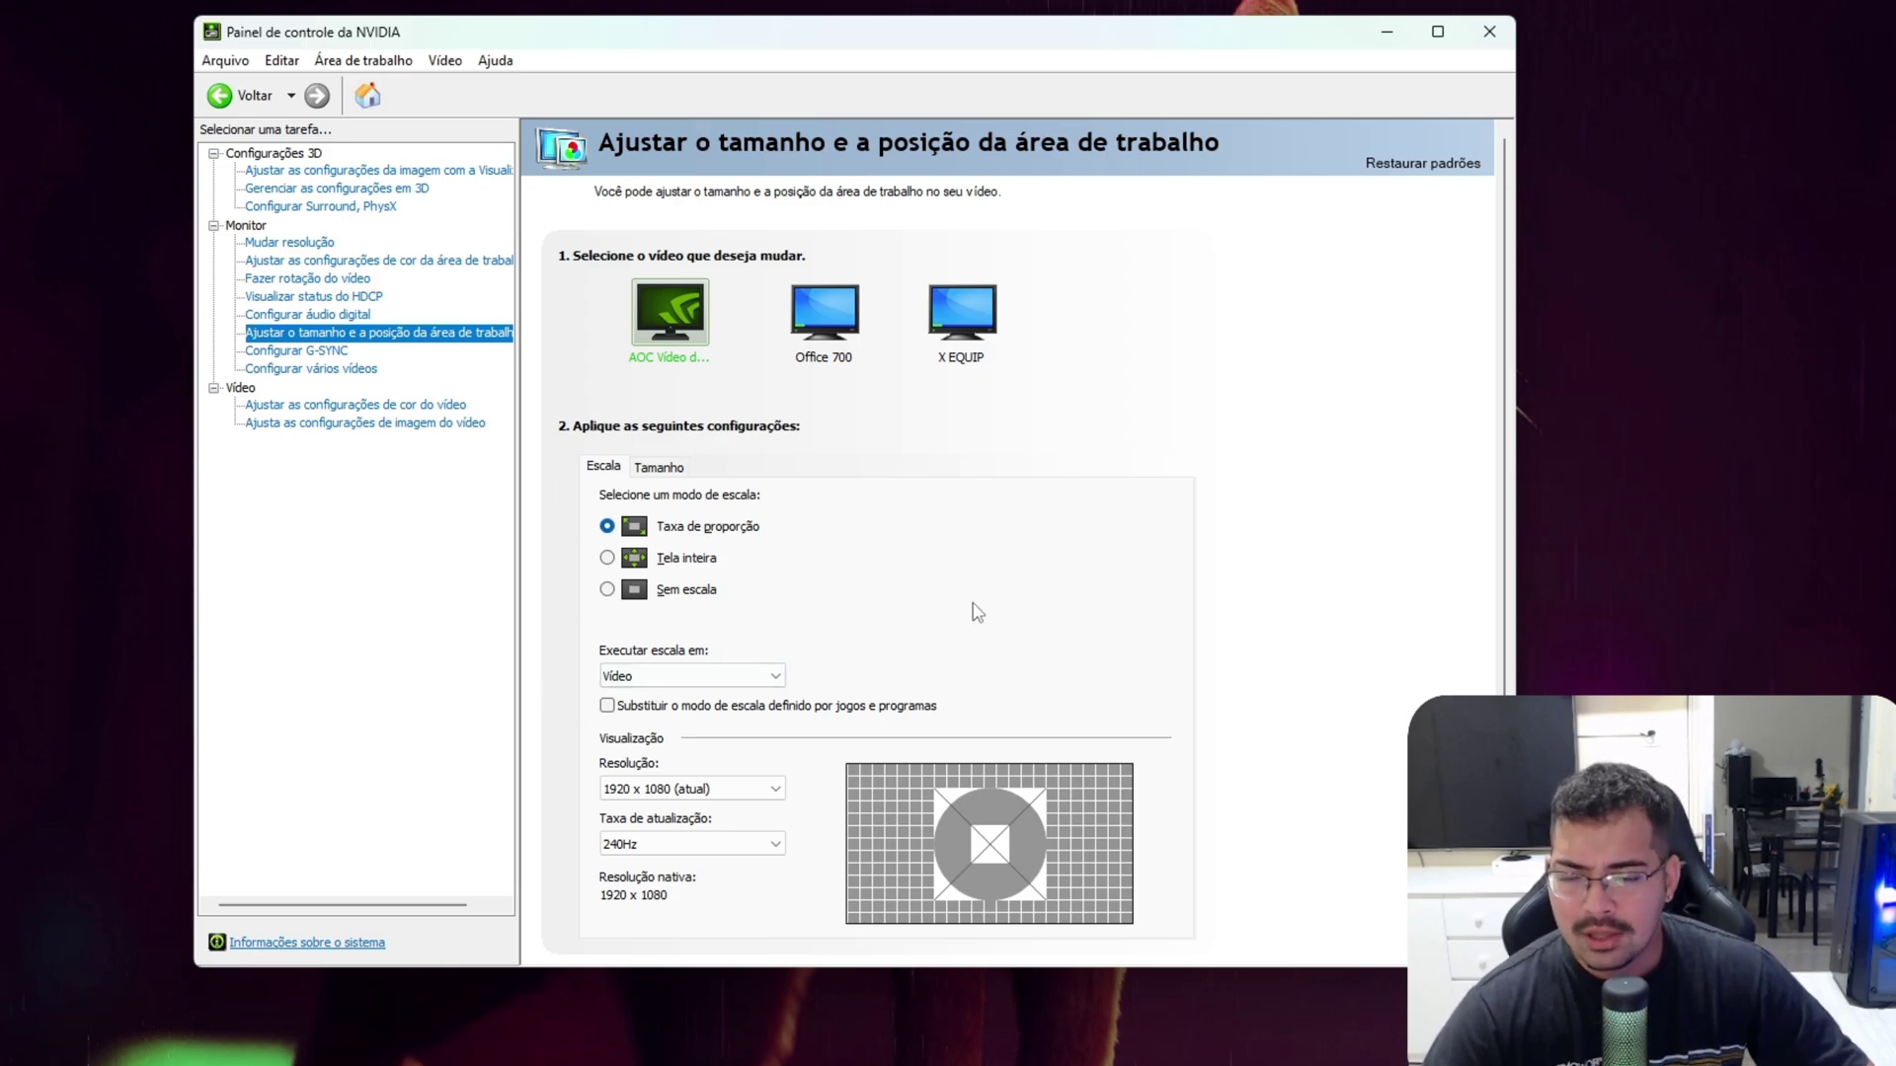
Step: Apply the G-SYNC configuration for windowed and full-screen mode on the AOC monitor and keep the changes
{"action": "left_click", "coordinate": [292, 353]}
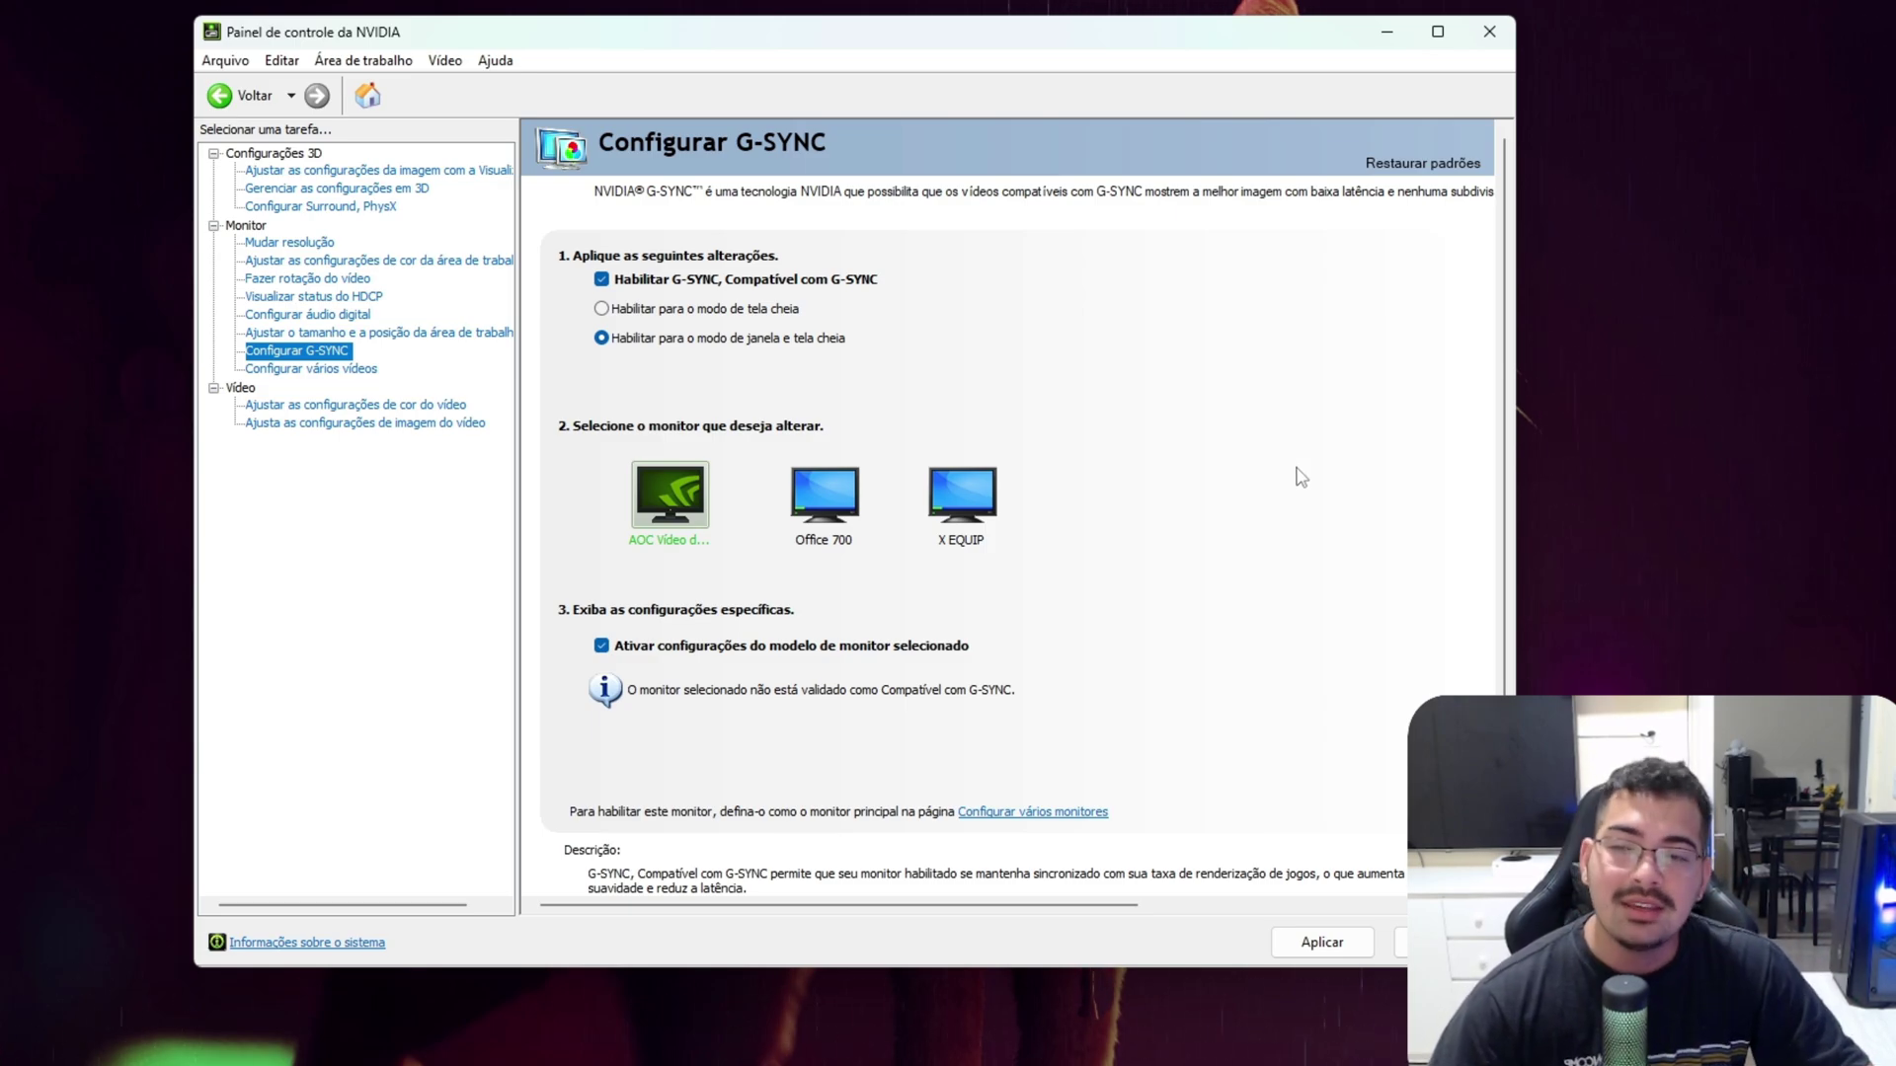
{"action": "left_click", "coordinate": [286, 372]}
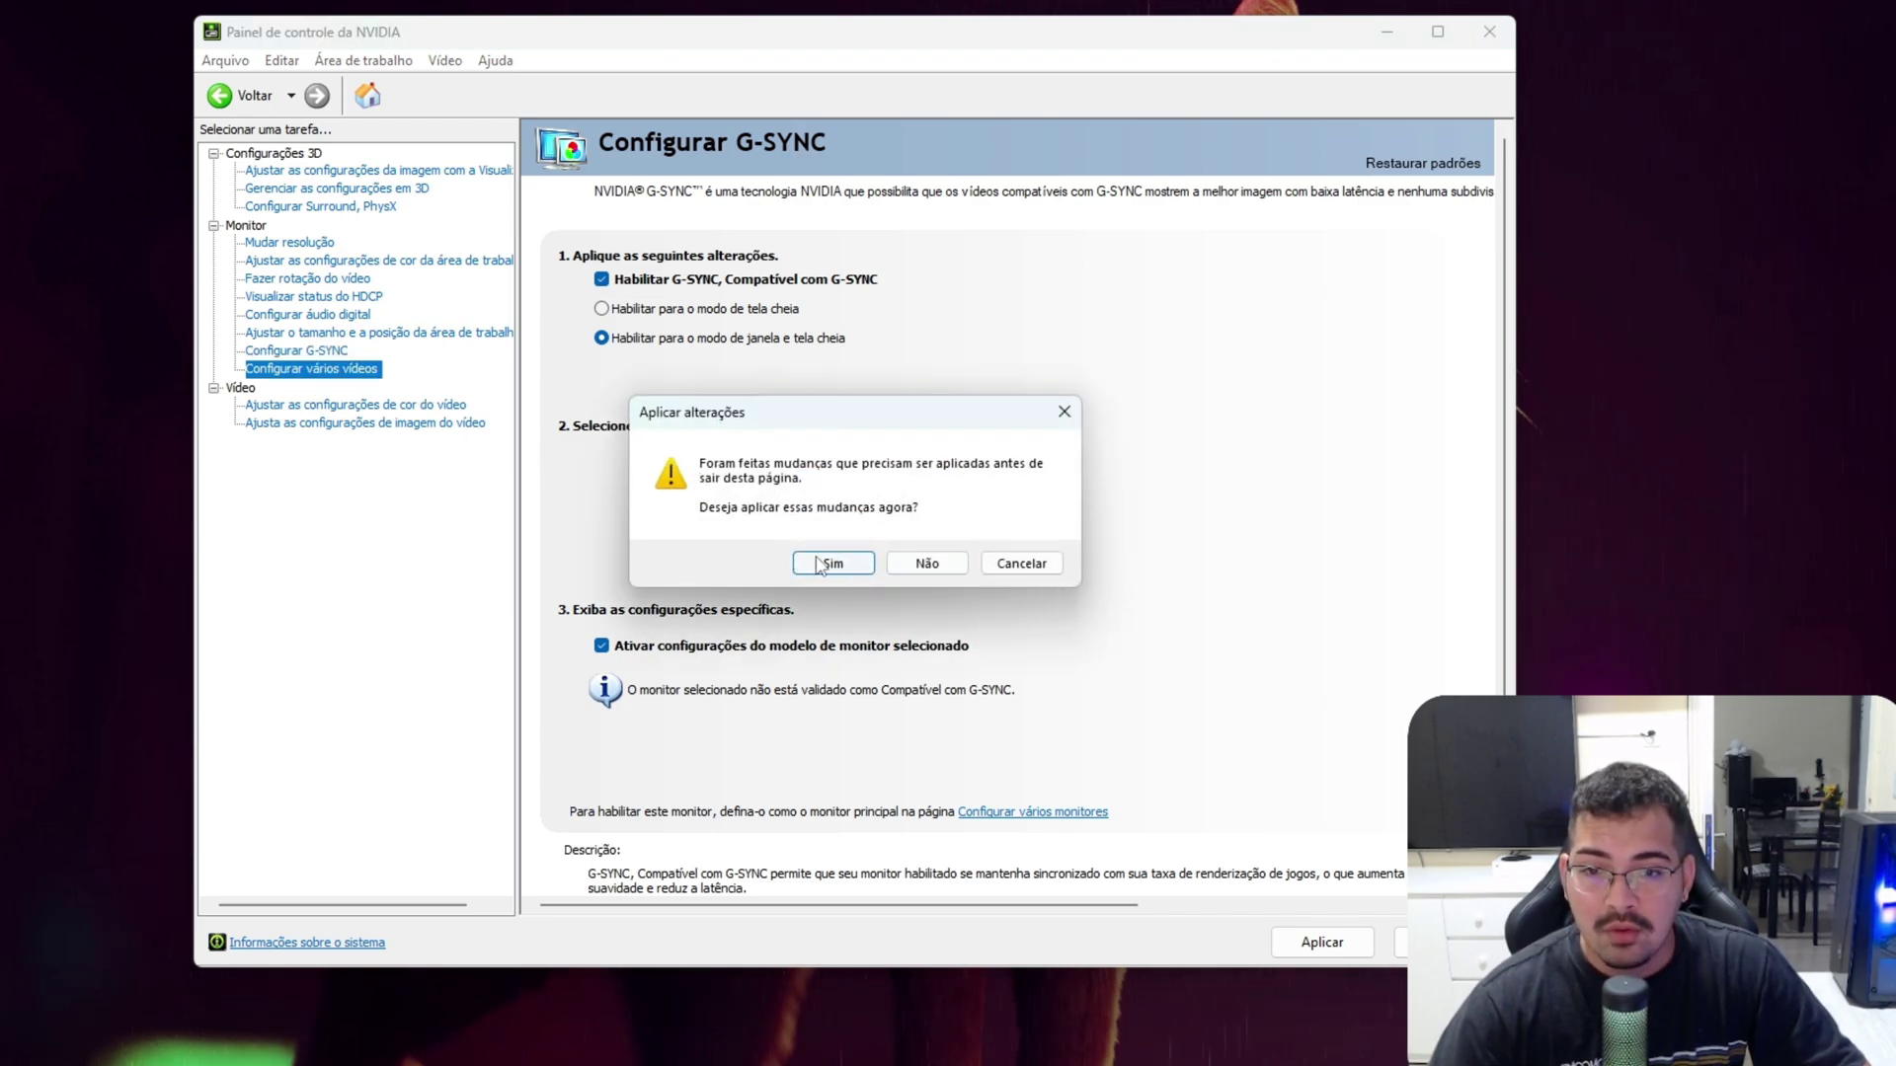
{"action": "left_click", "coordinate": [1064, 411]}
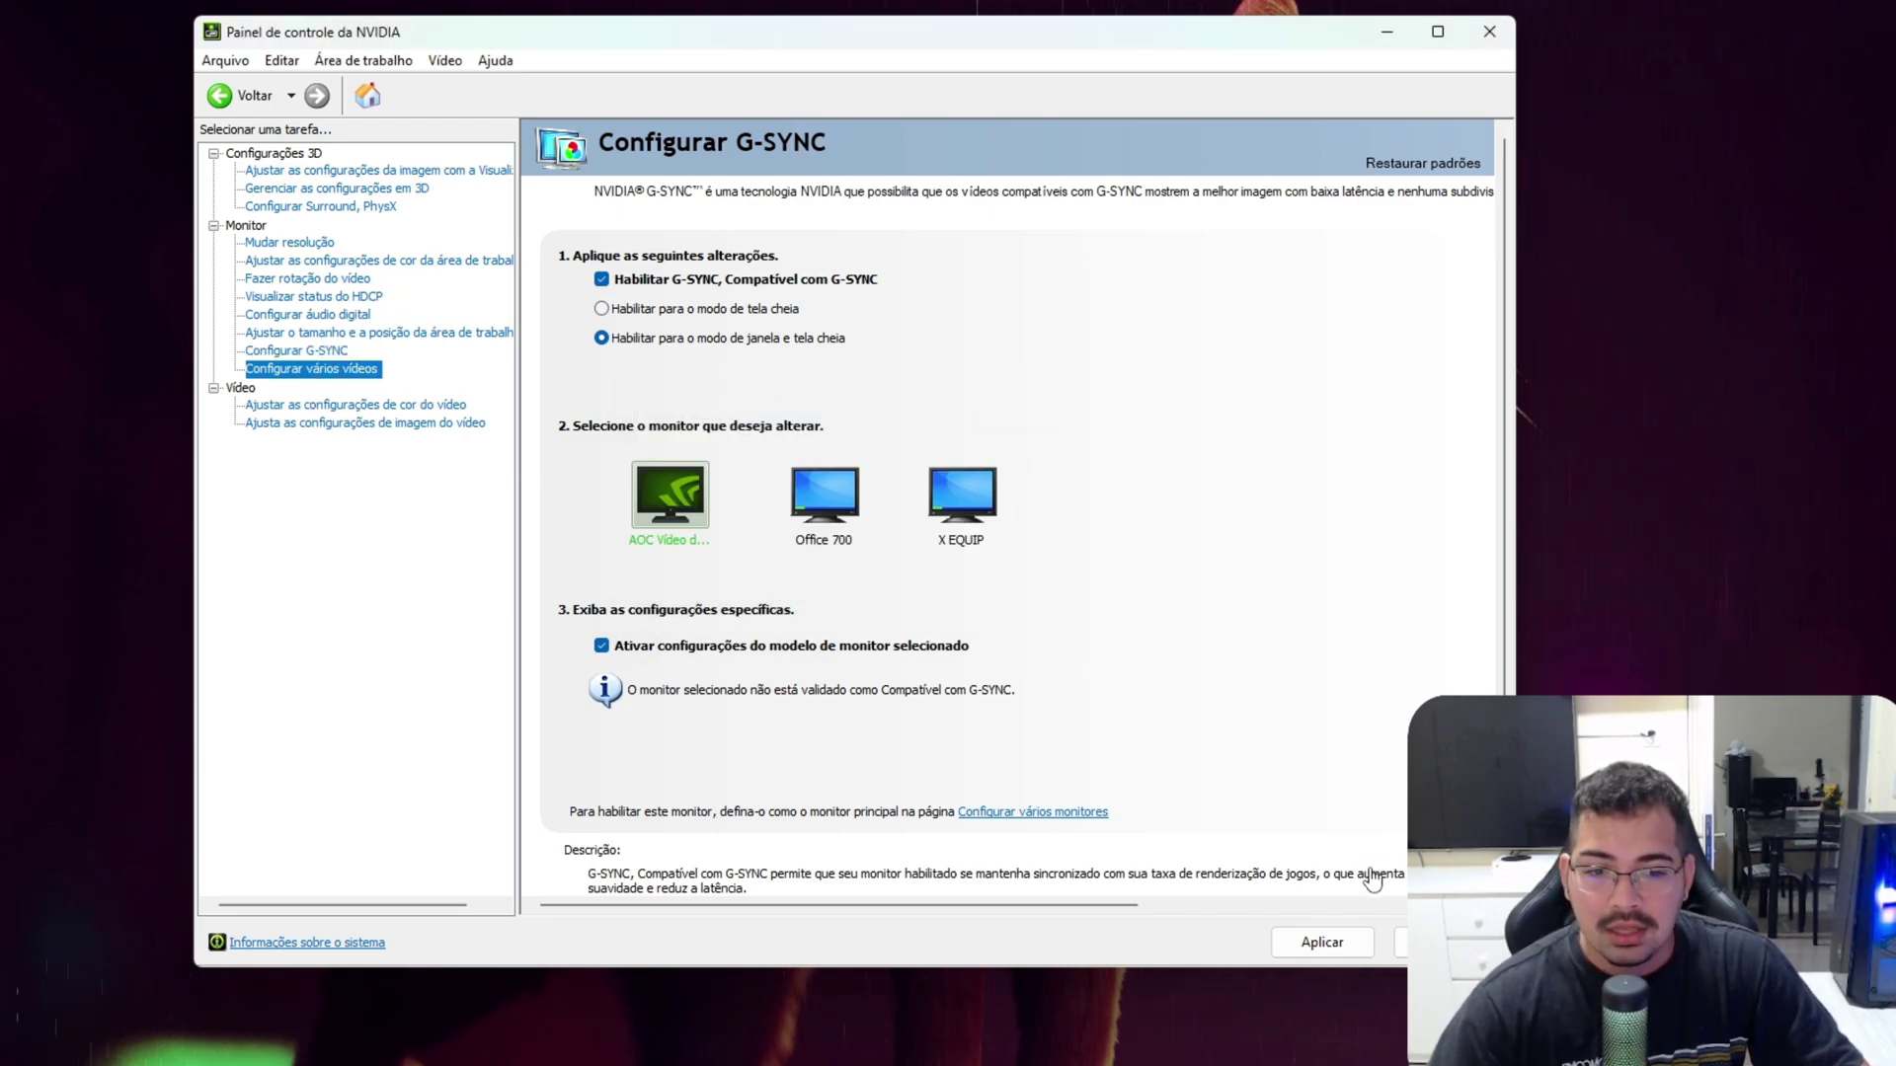
{"action": "left_click", "coordinate": [1328, 943]}
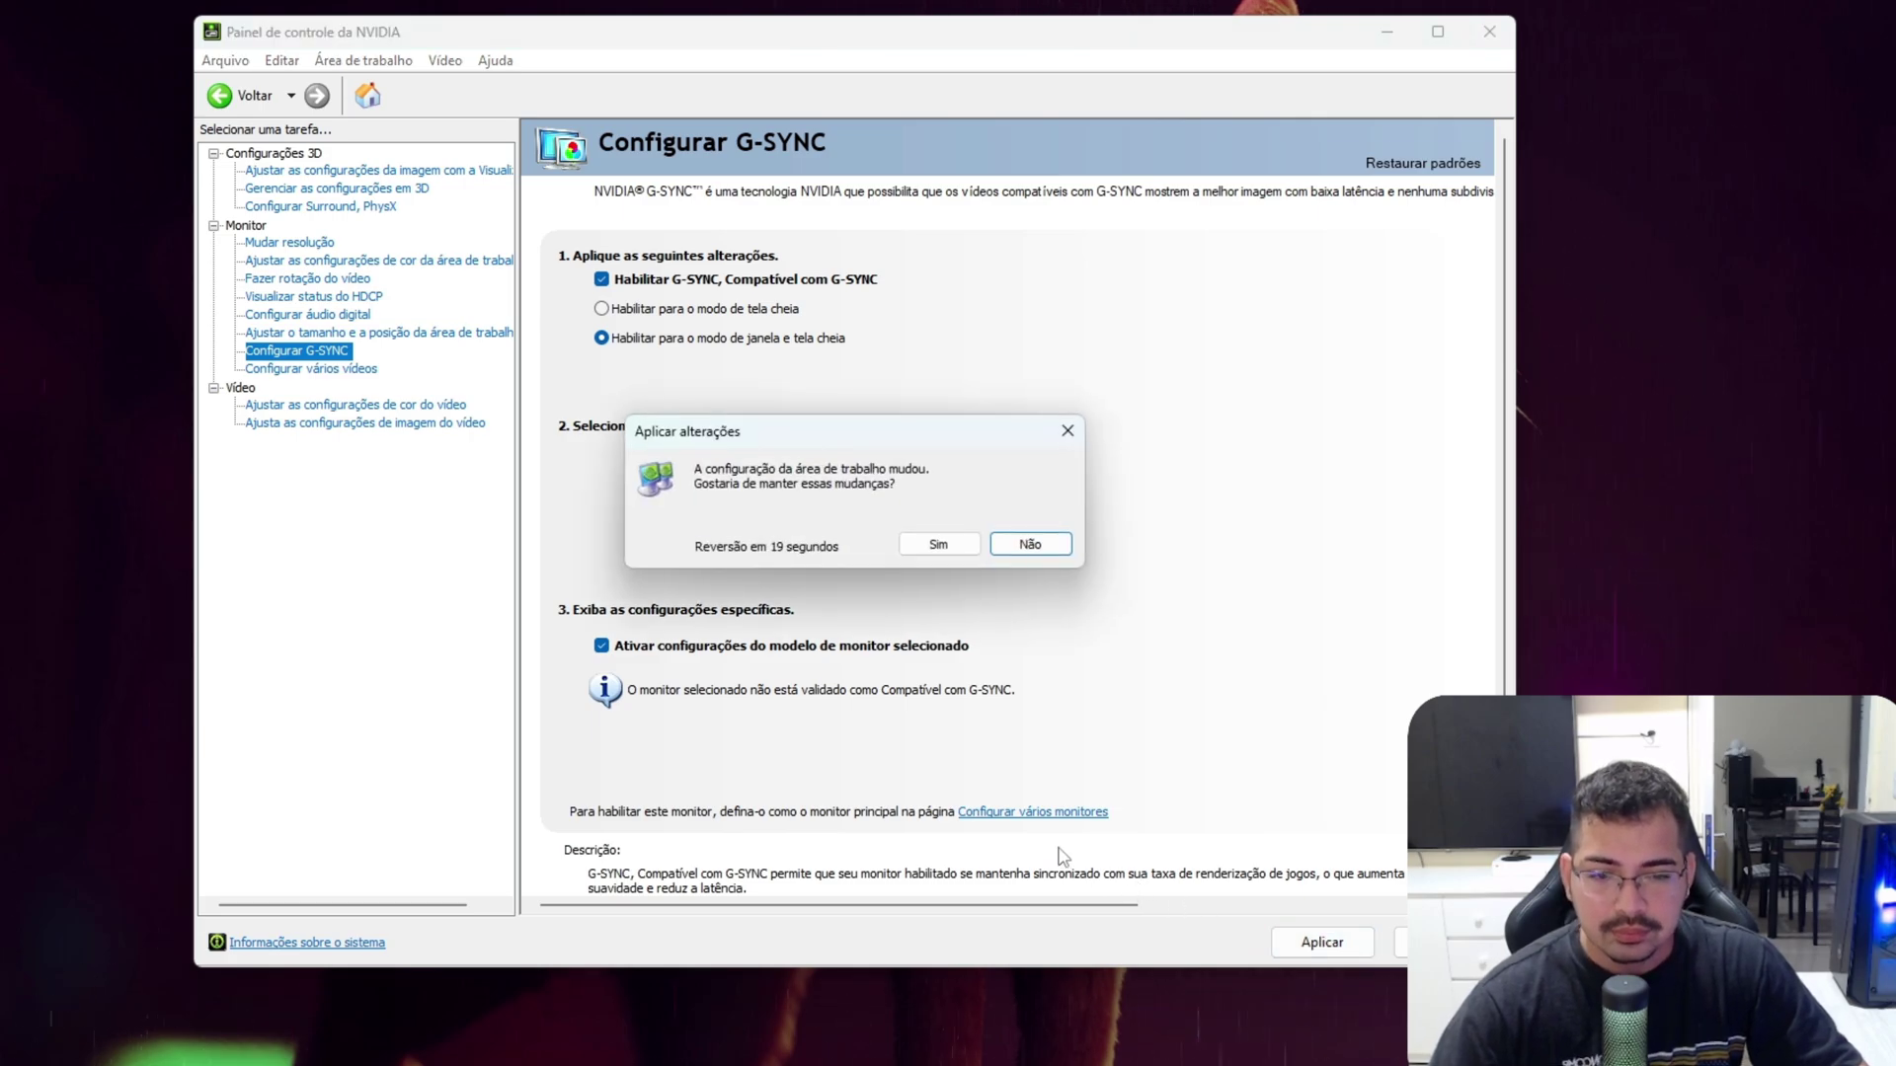
{"action": "left_click", "coordinate": [941, 545]}
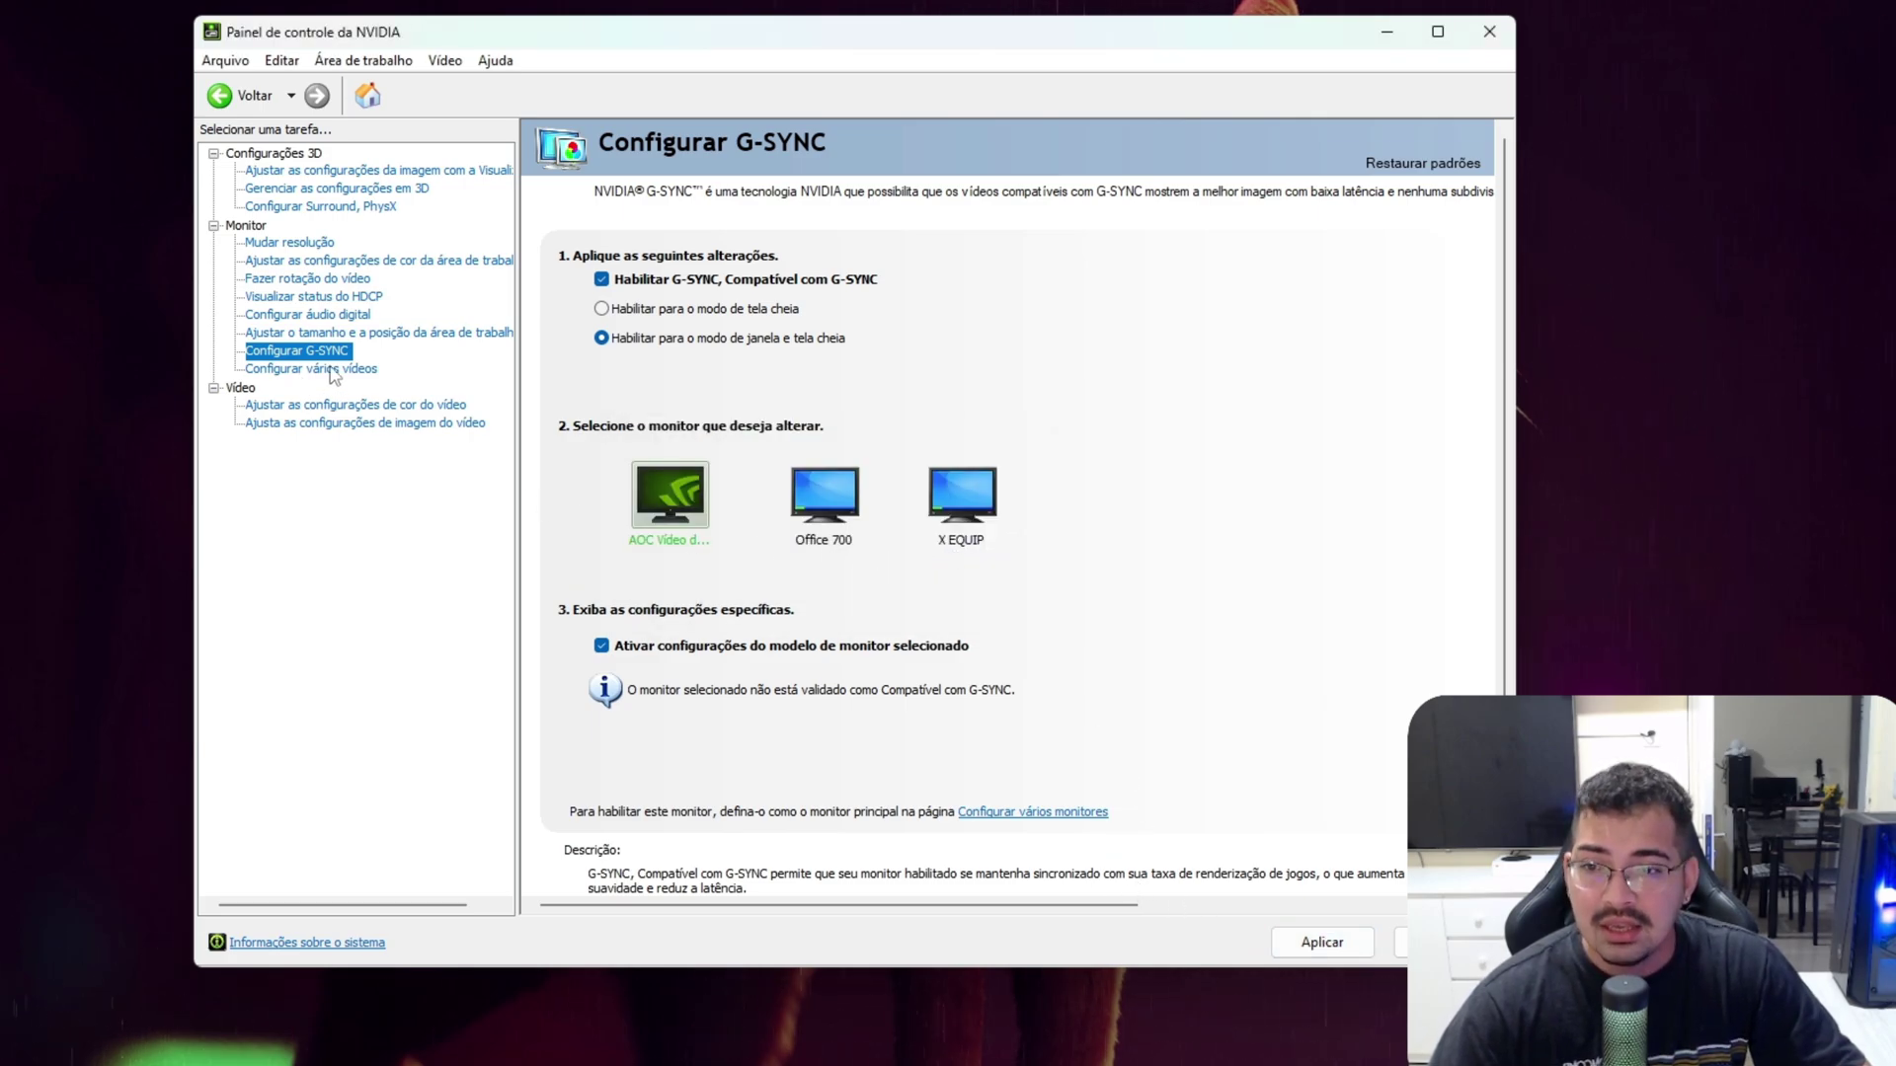
Step: Check which displays are in use and how they are arranged in the multiple-display configuration
{"action": "left_click", "coordinate": [332, 369]}
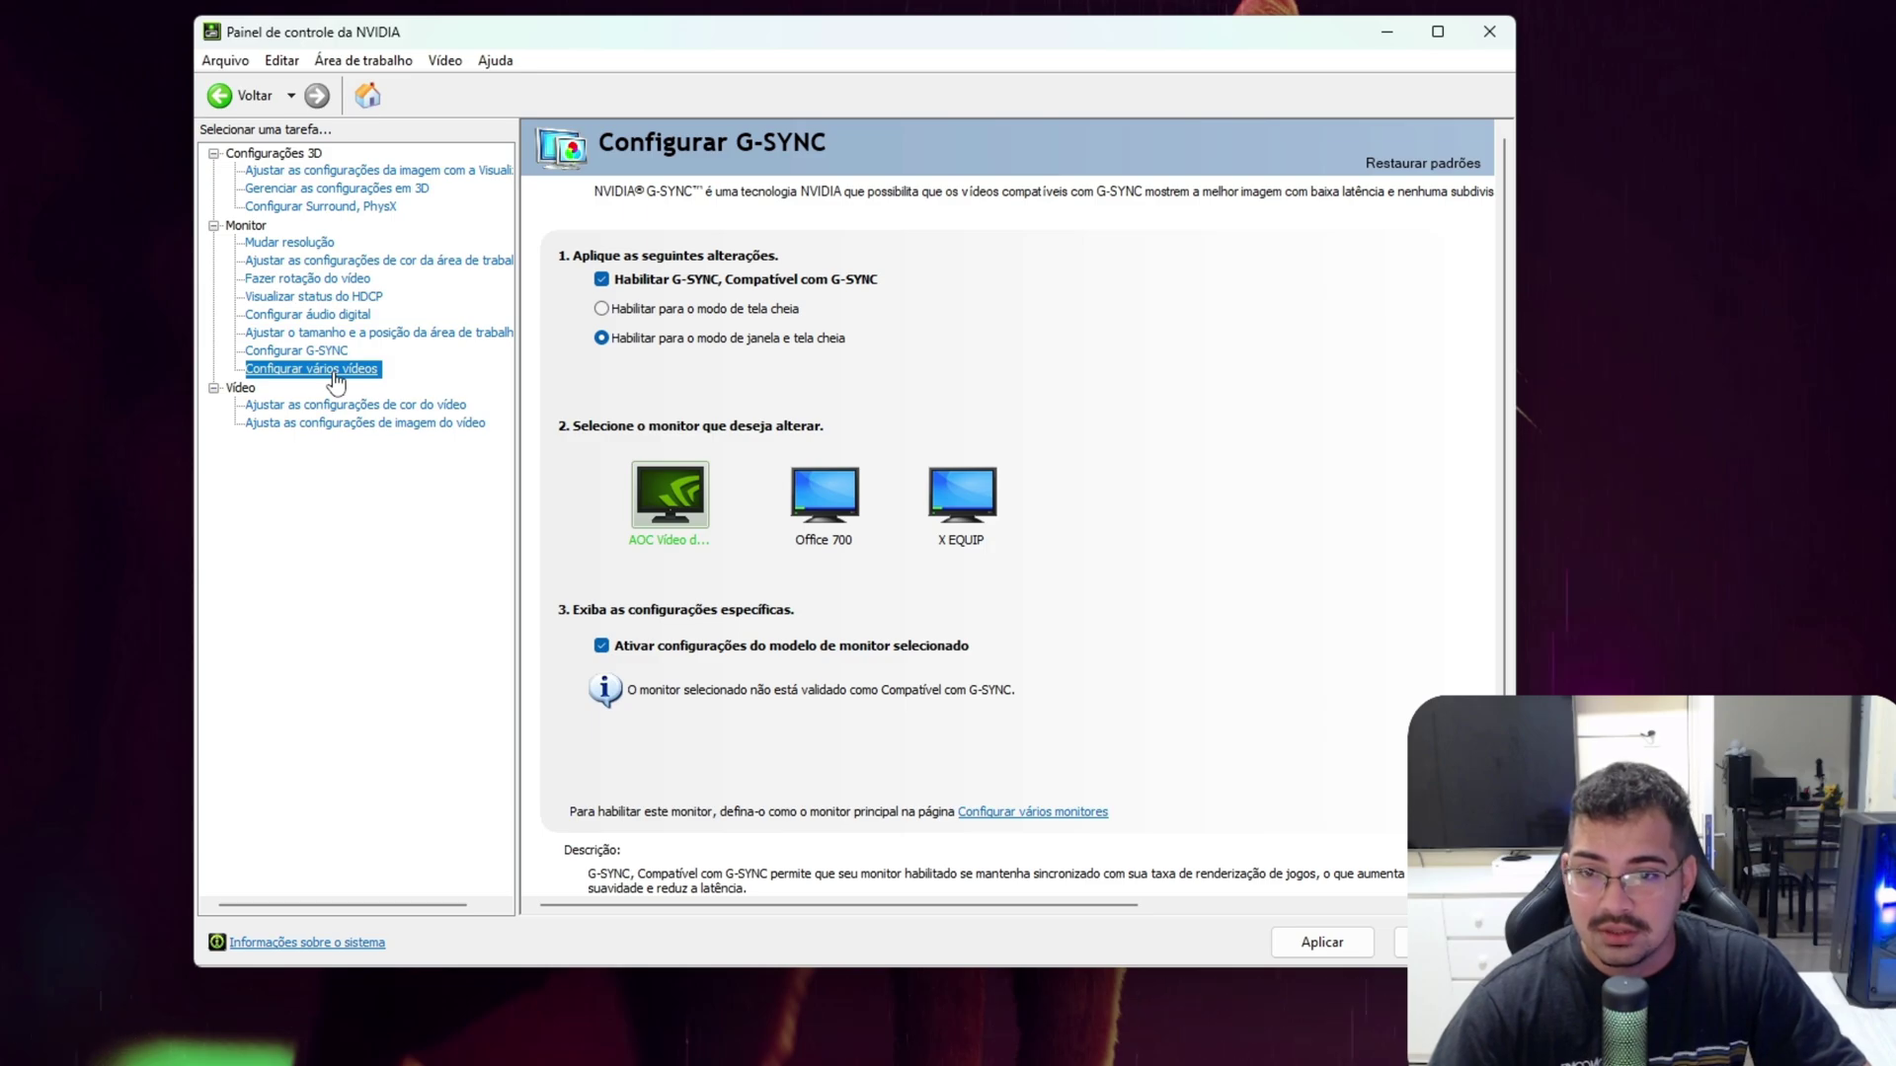
{"action": "scroll", "coordinate": [1186, 542], "scroll_direction": "down", "scroll_amount": 2}
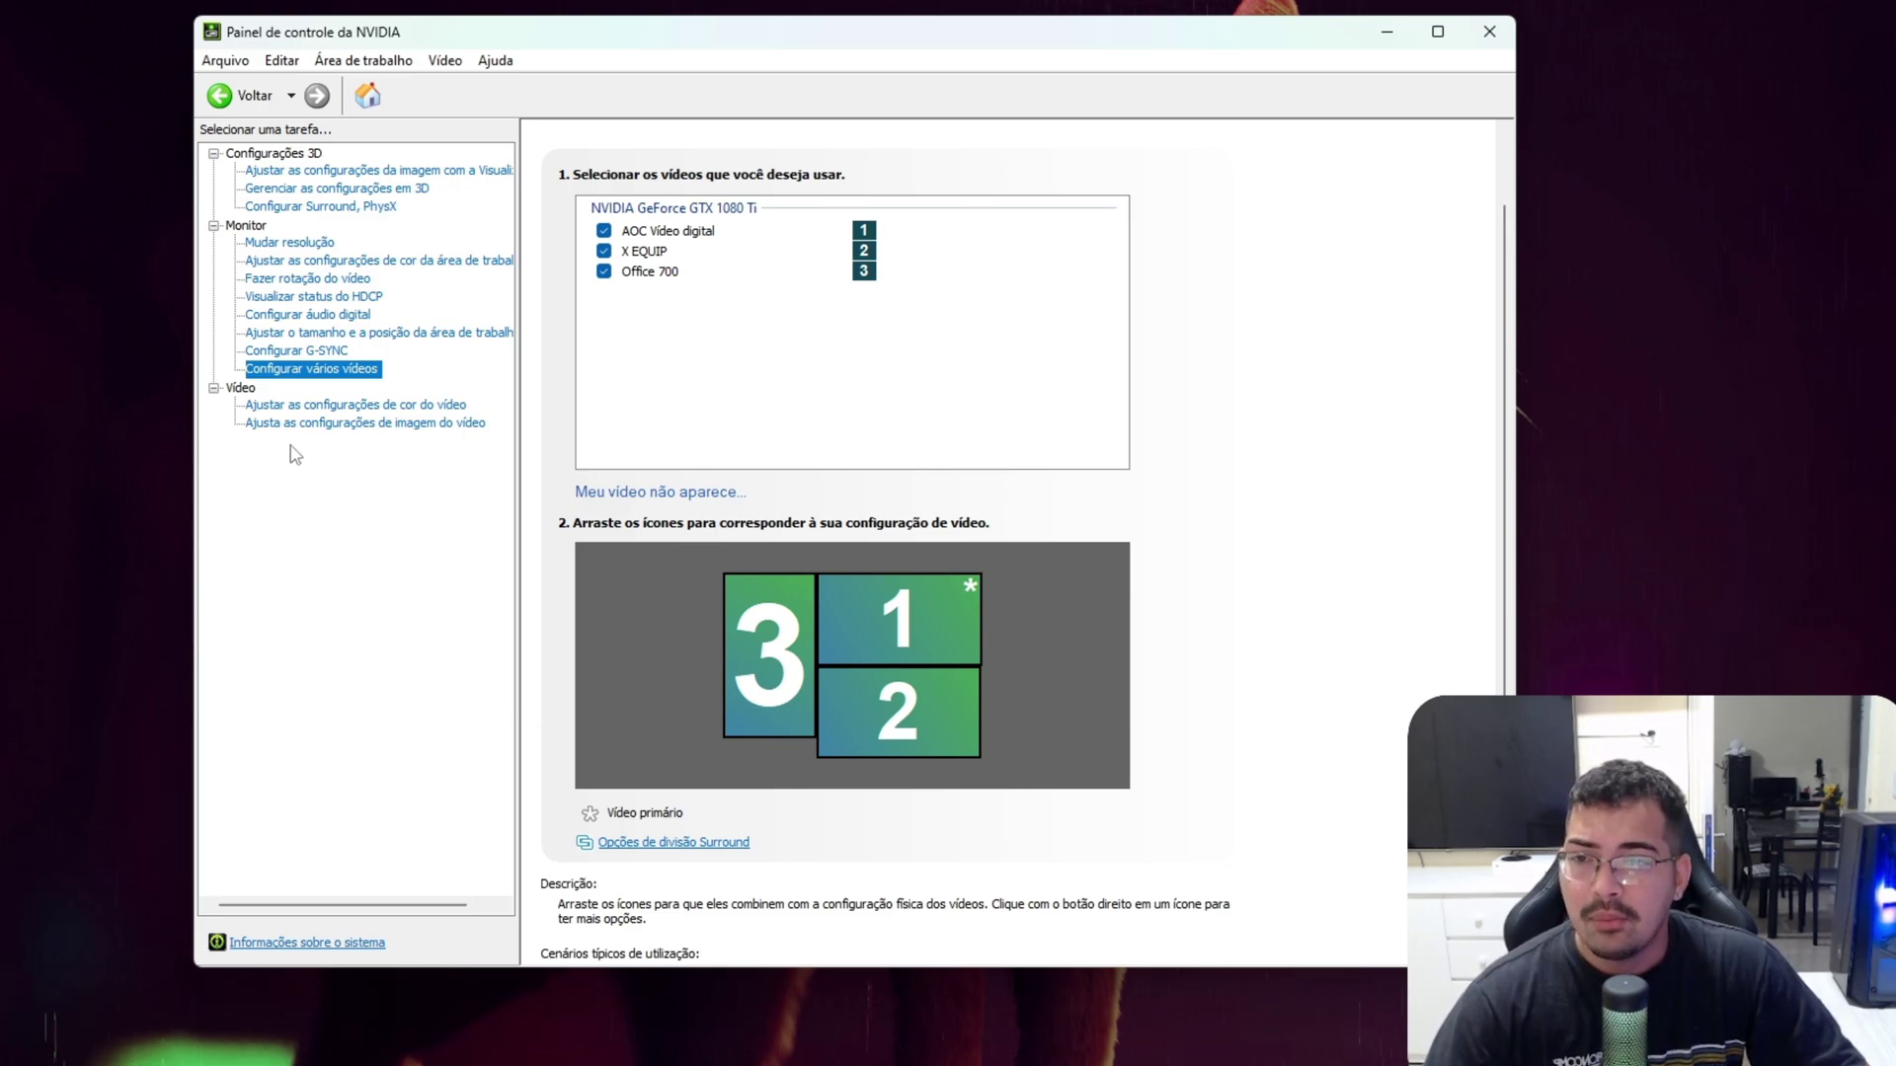
Step: Review the Cor, Gama and Avançado video color adjustments, try the NVIDIA settings option, and return to the video player settings
{"action": "left_click", "coordinate": [316, 406]}
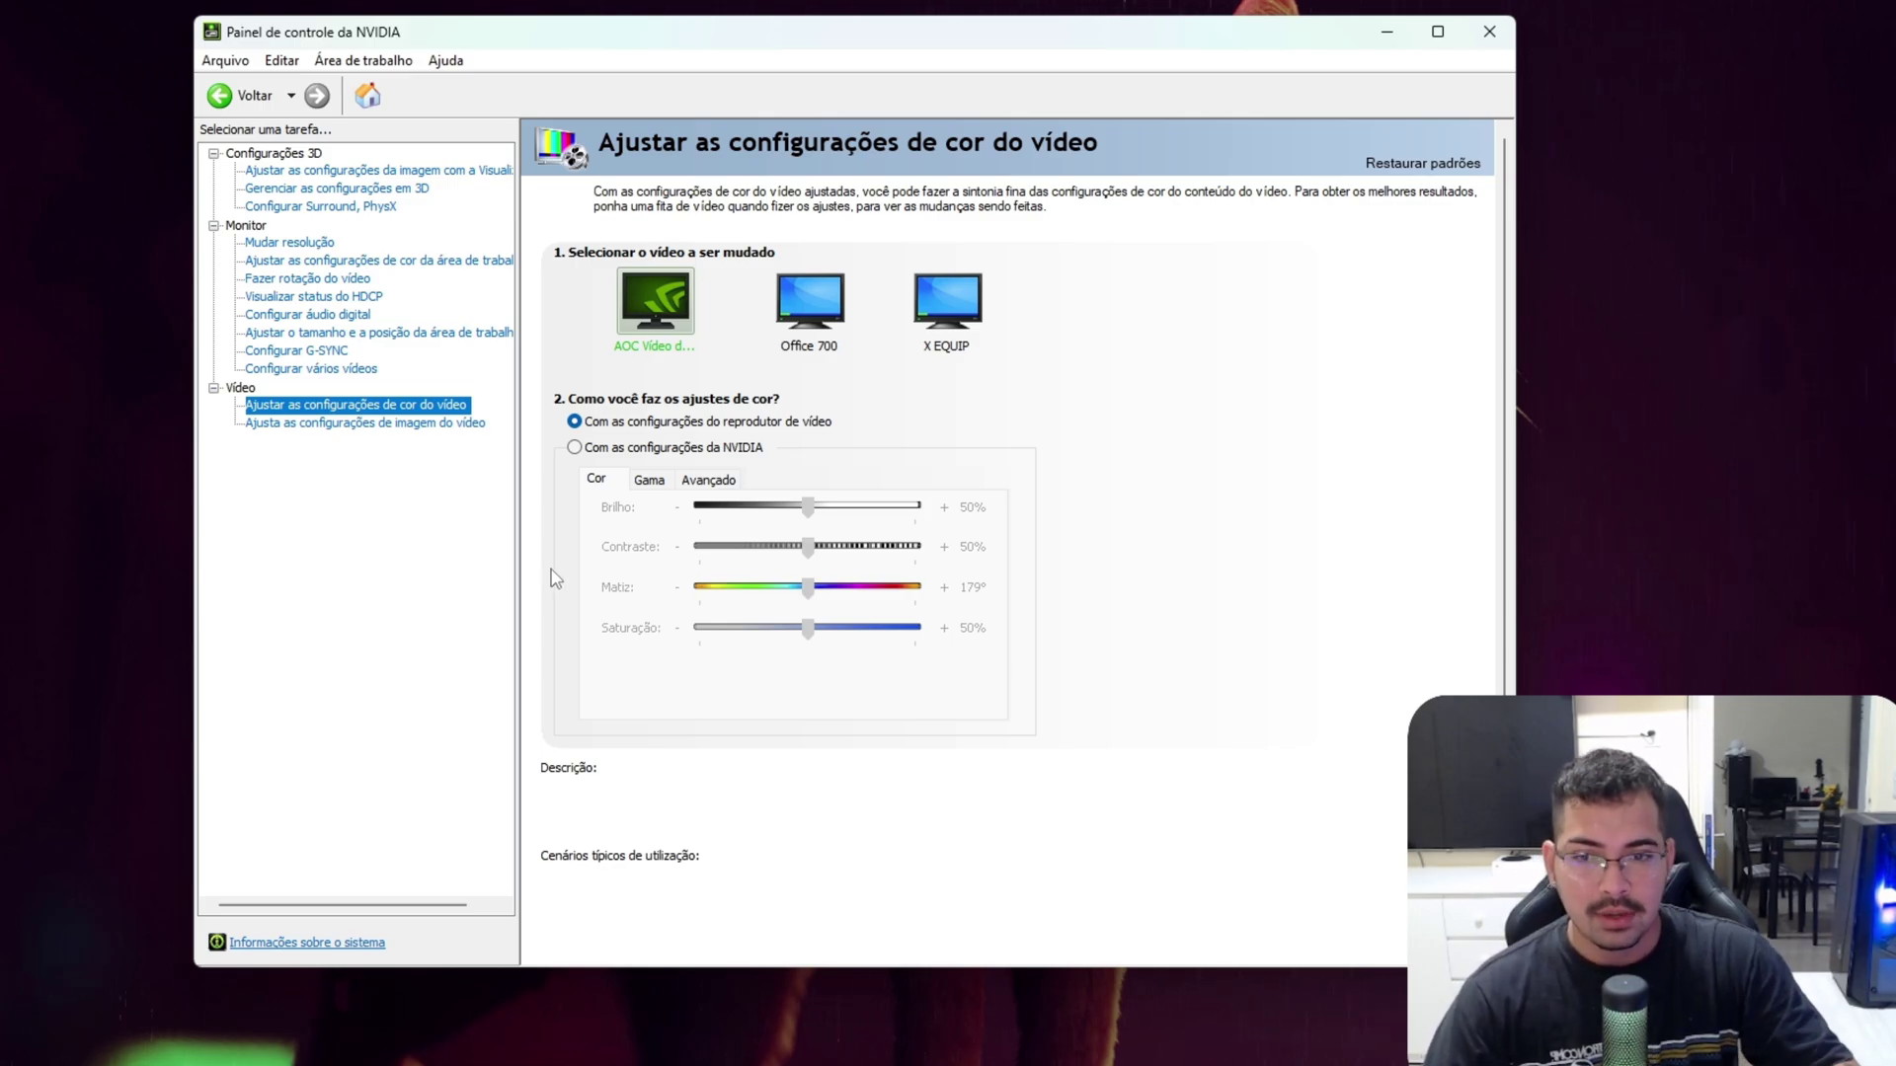
{"action": "mouse_move", "coordinate": [706, 657]}
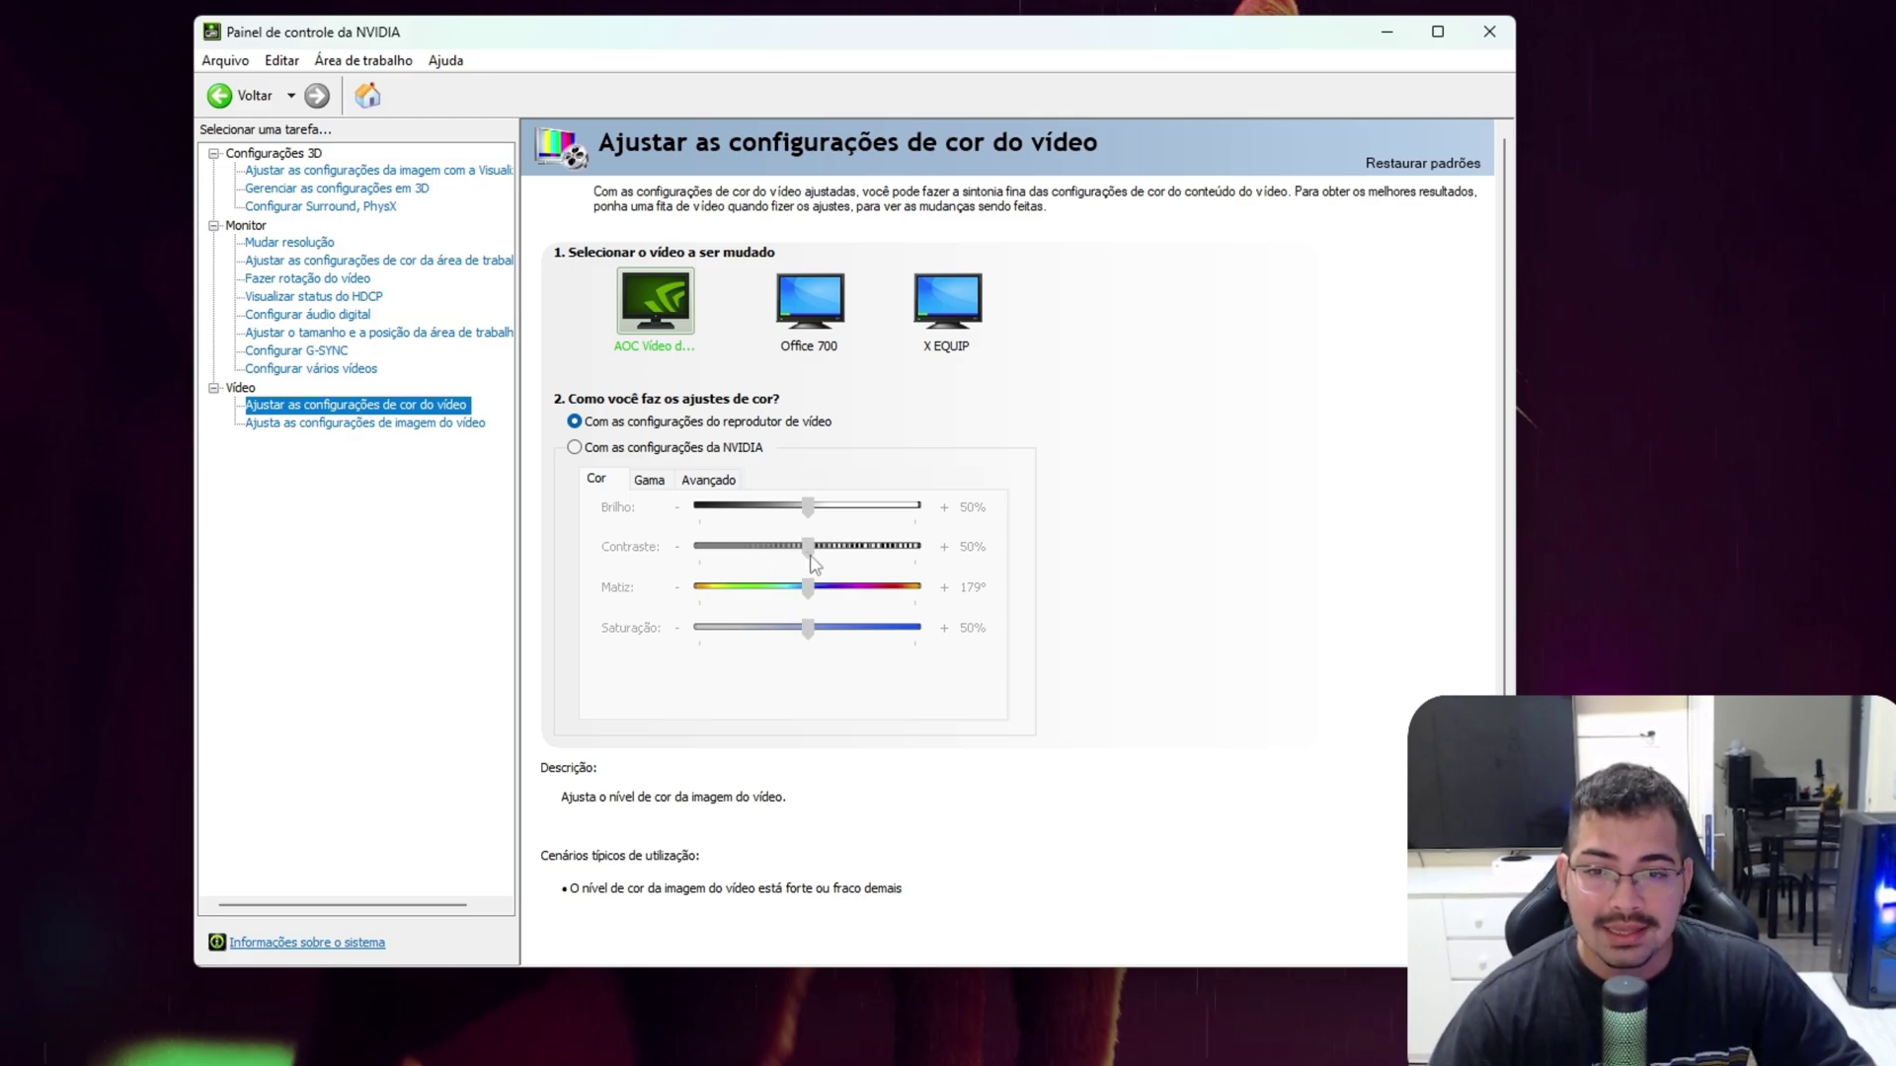
{"action": "left_click", "coordinate": [649, 479]}
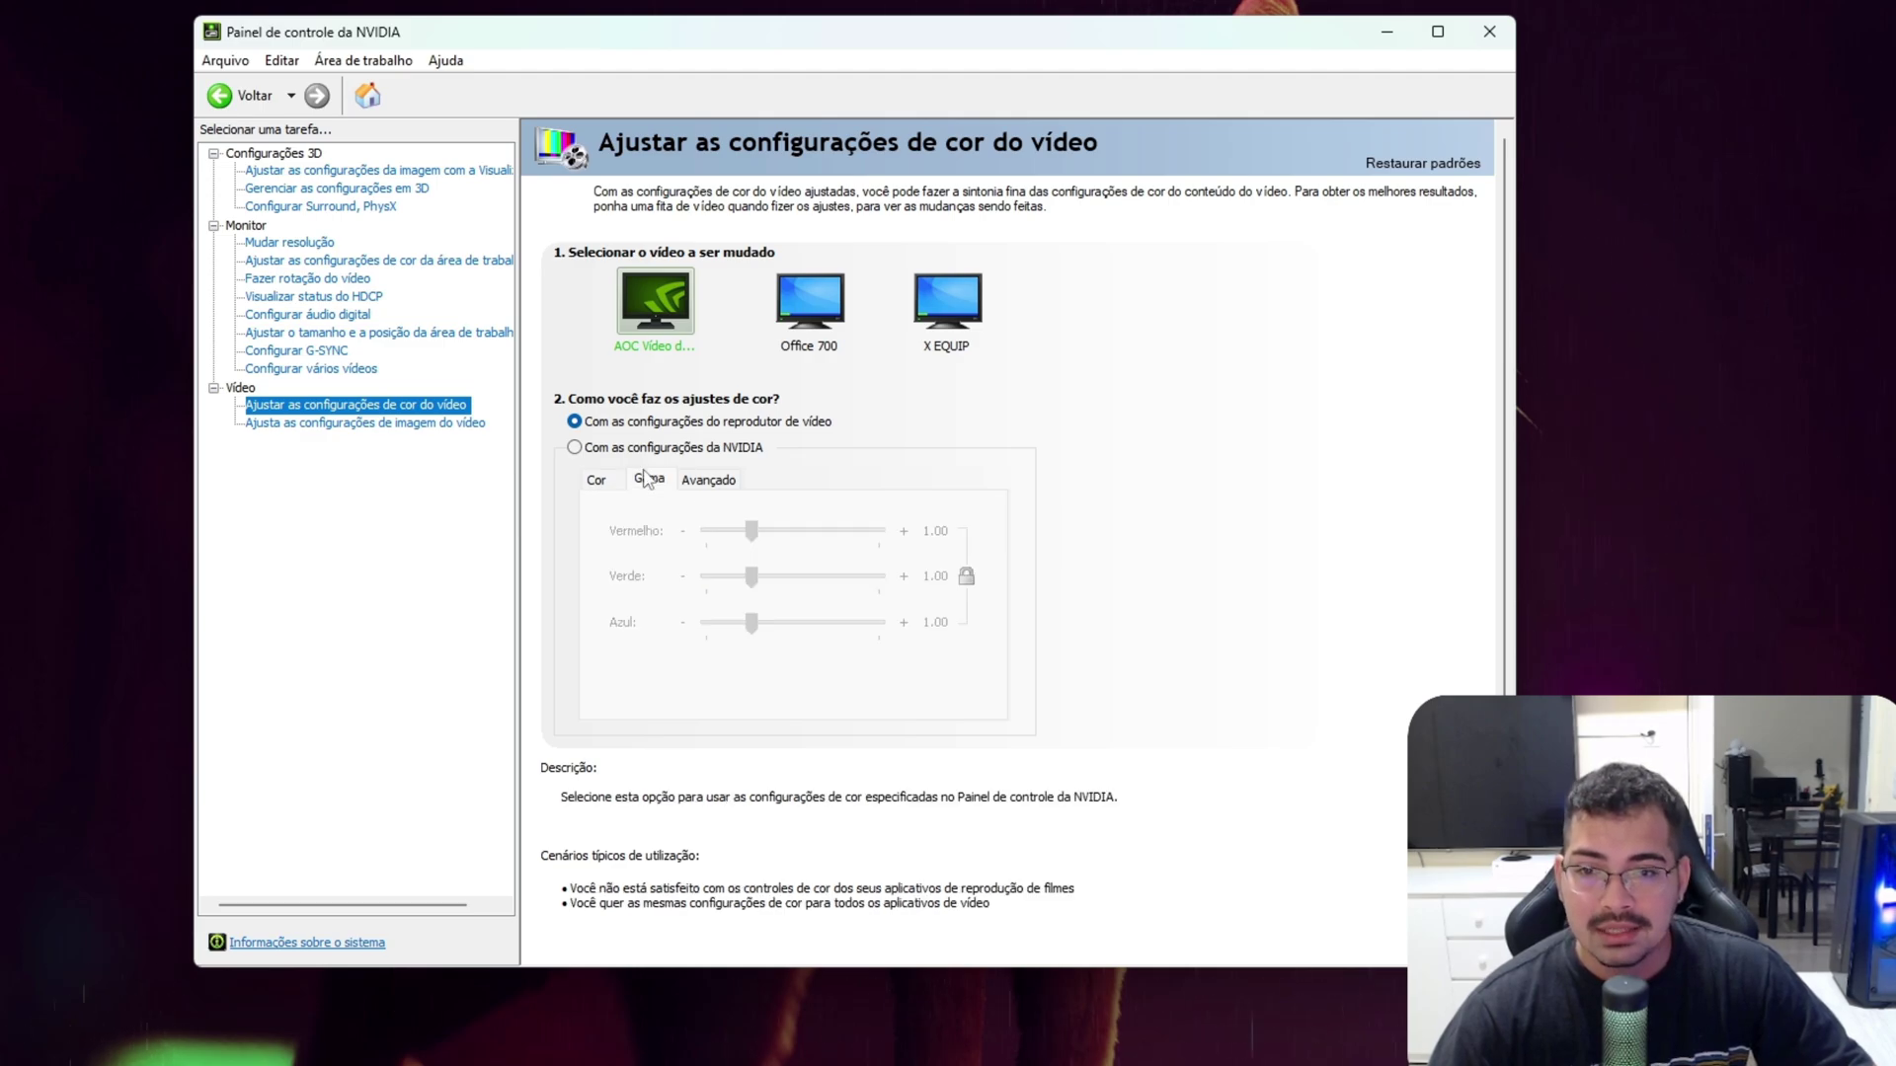
{"action": "left_click", "coordinate": [709, 478]}
{"action": "left_click", "coordinate": [609, 488]}
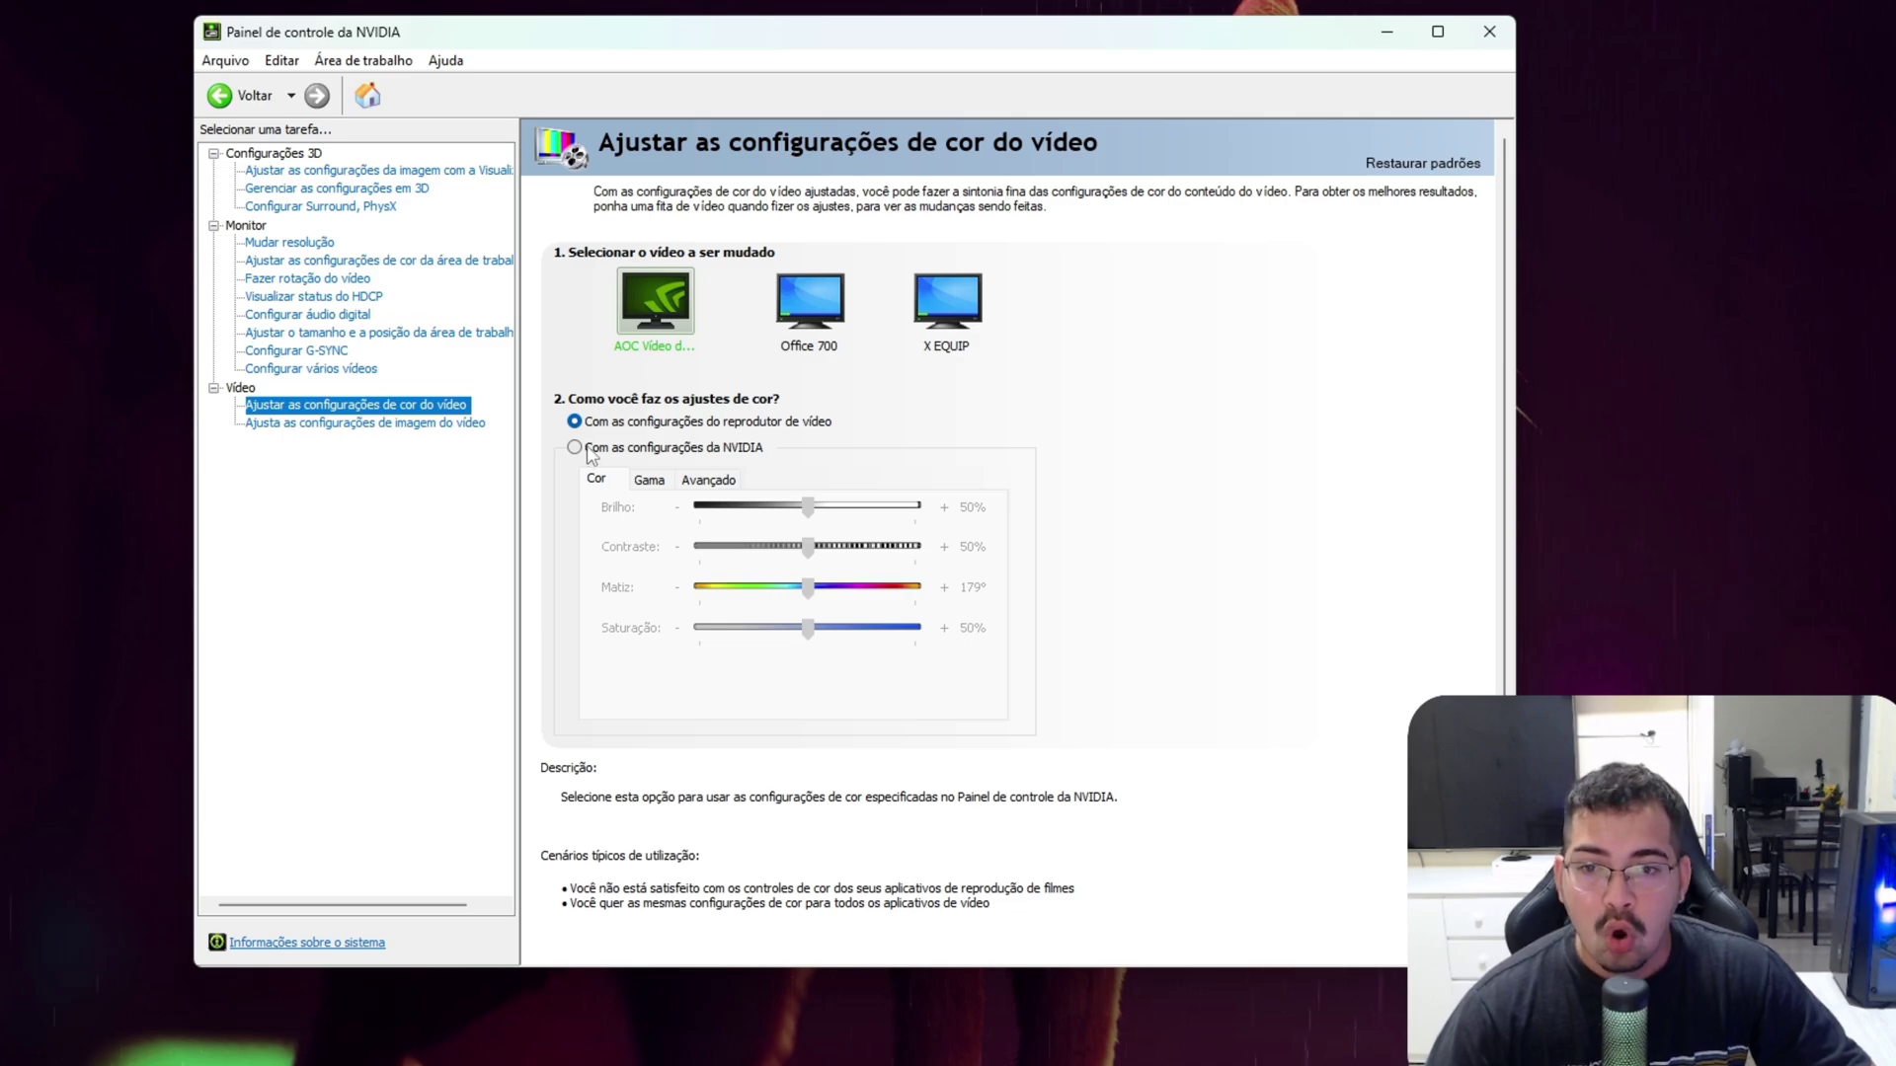
{"action": "left_click", "coordinate": [717, 452]}
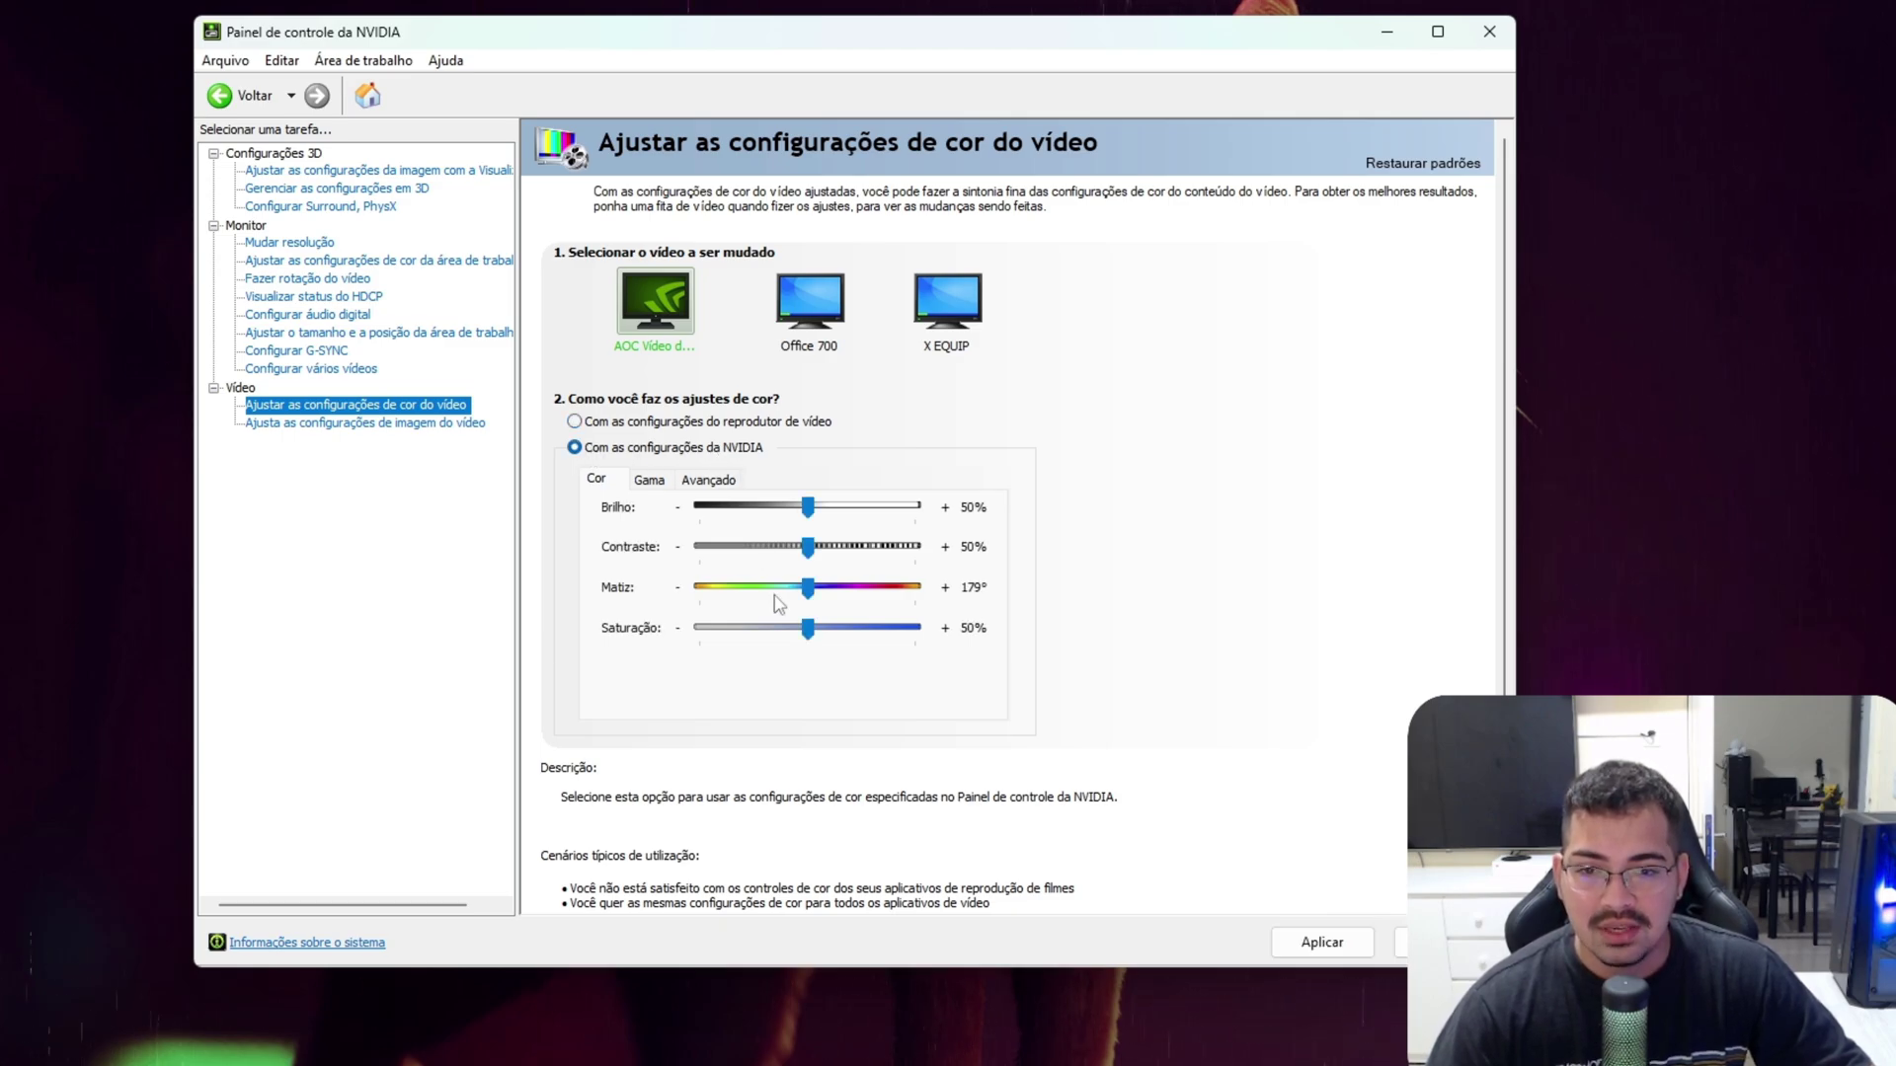
{"action": "left_click", "coordinate": [632, 422]}
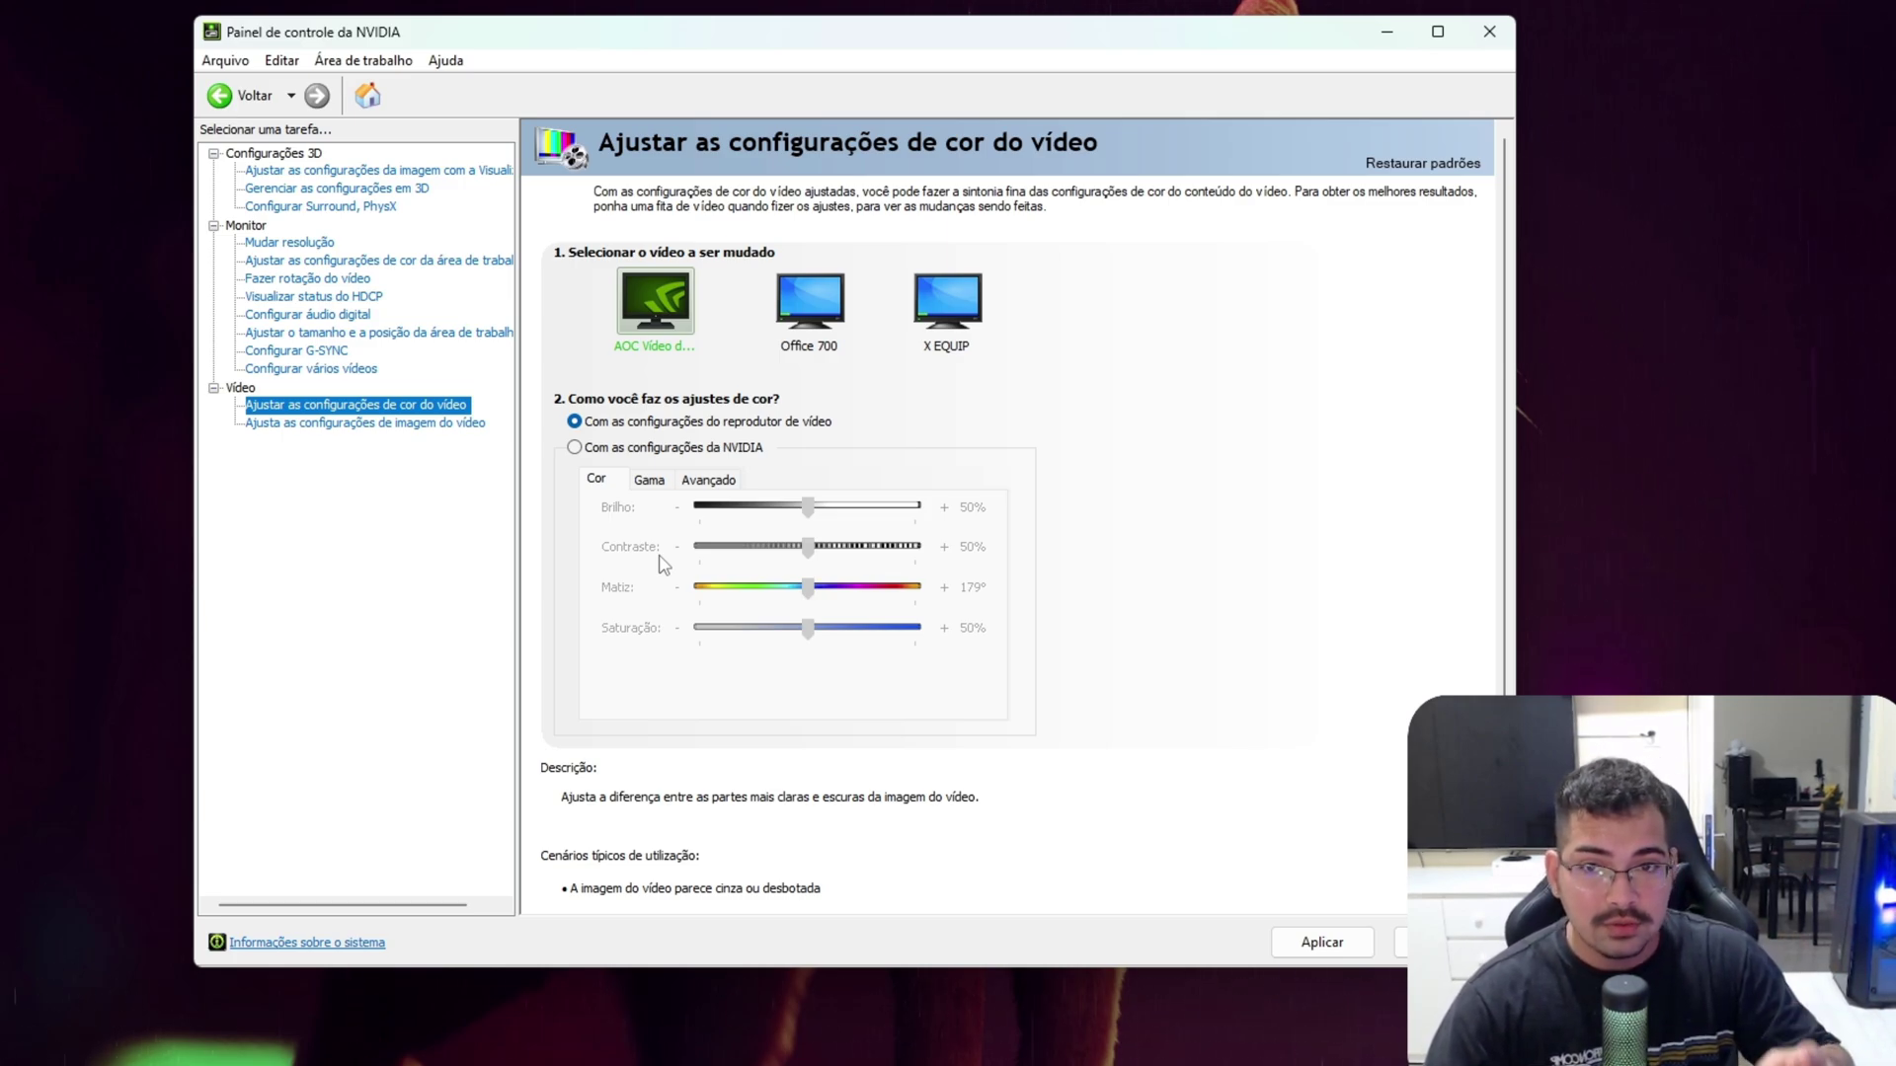
Step: Review the edge enhancement and noise reduction options in the video image settings
{"action": "left_click", "coordinate": [282, 426]}
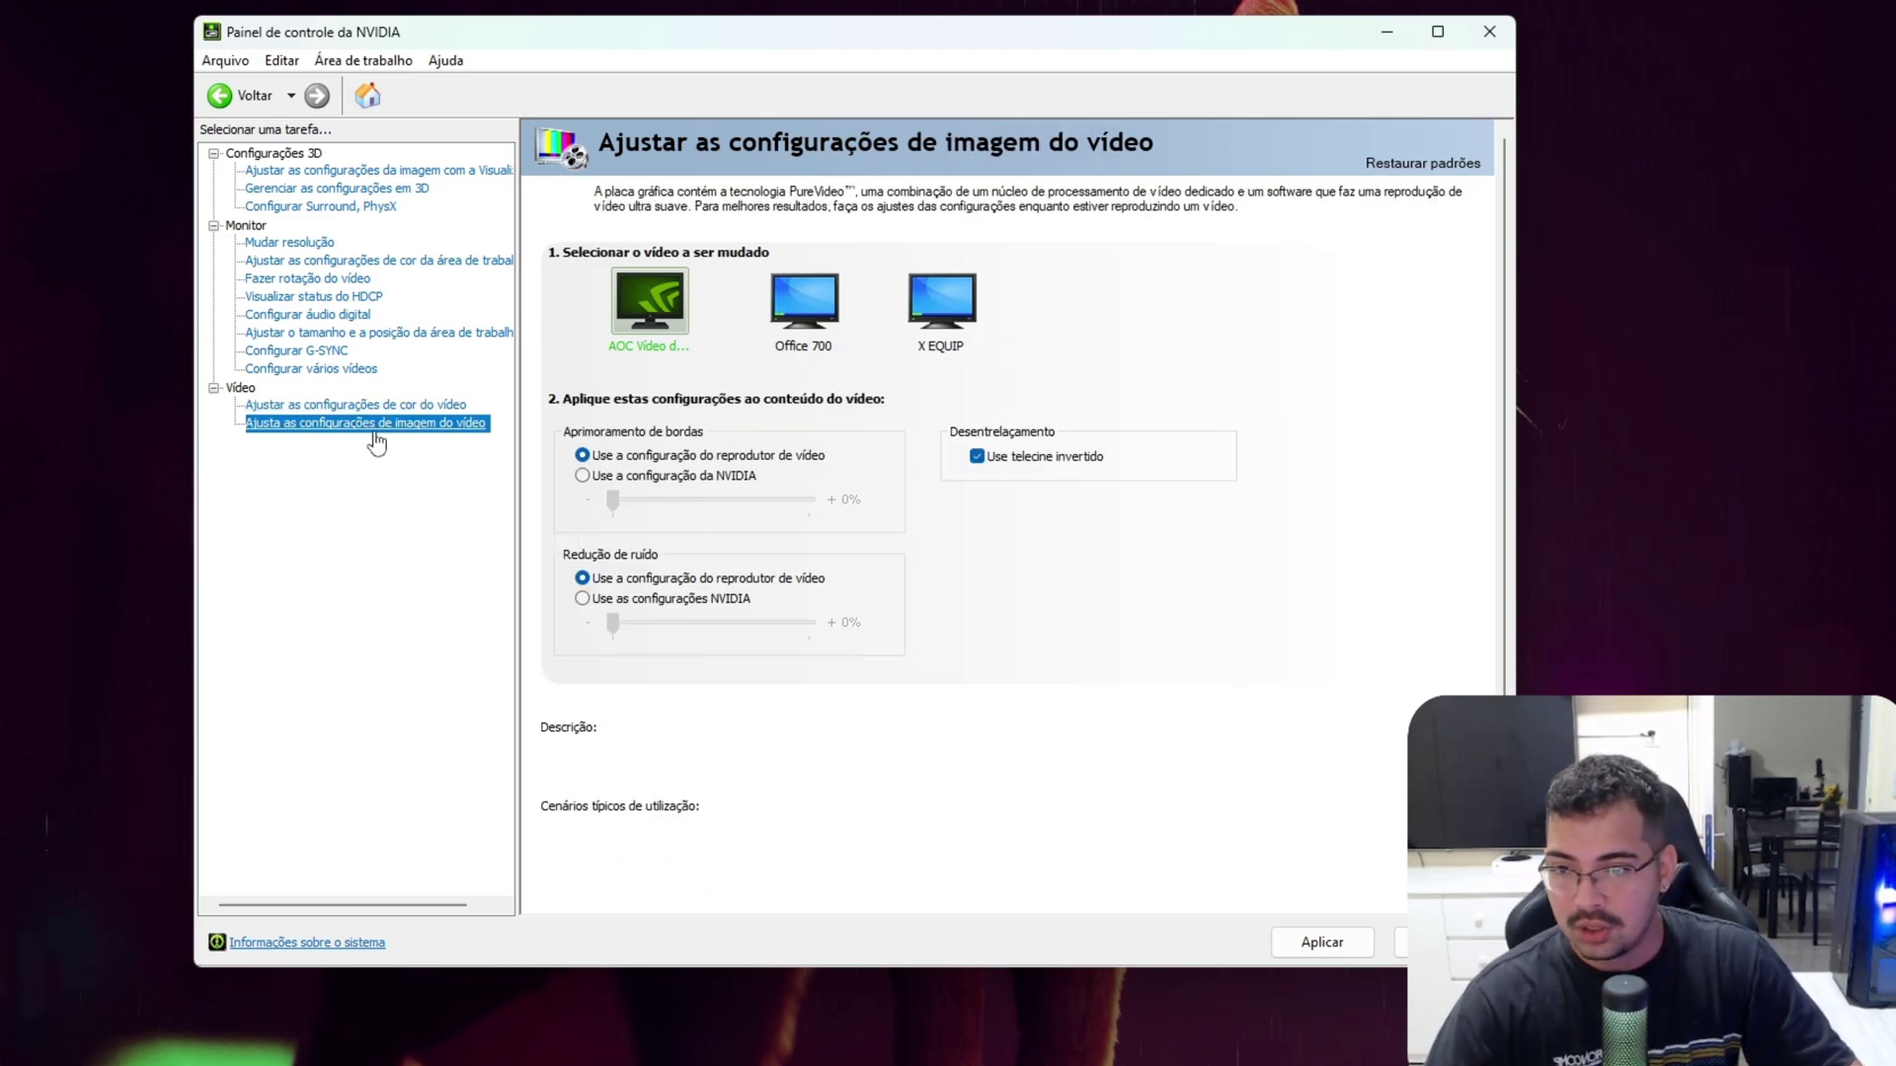
{"action": "mouse_move", "coordinate": [584, 490]}
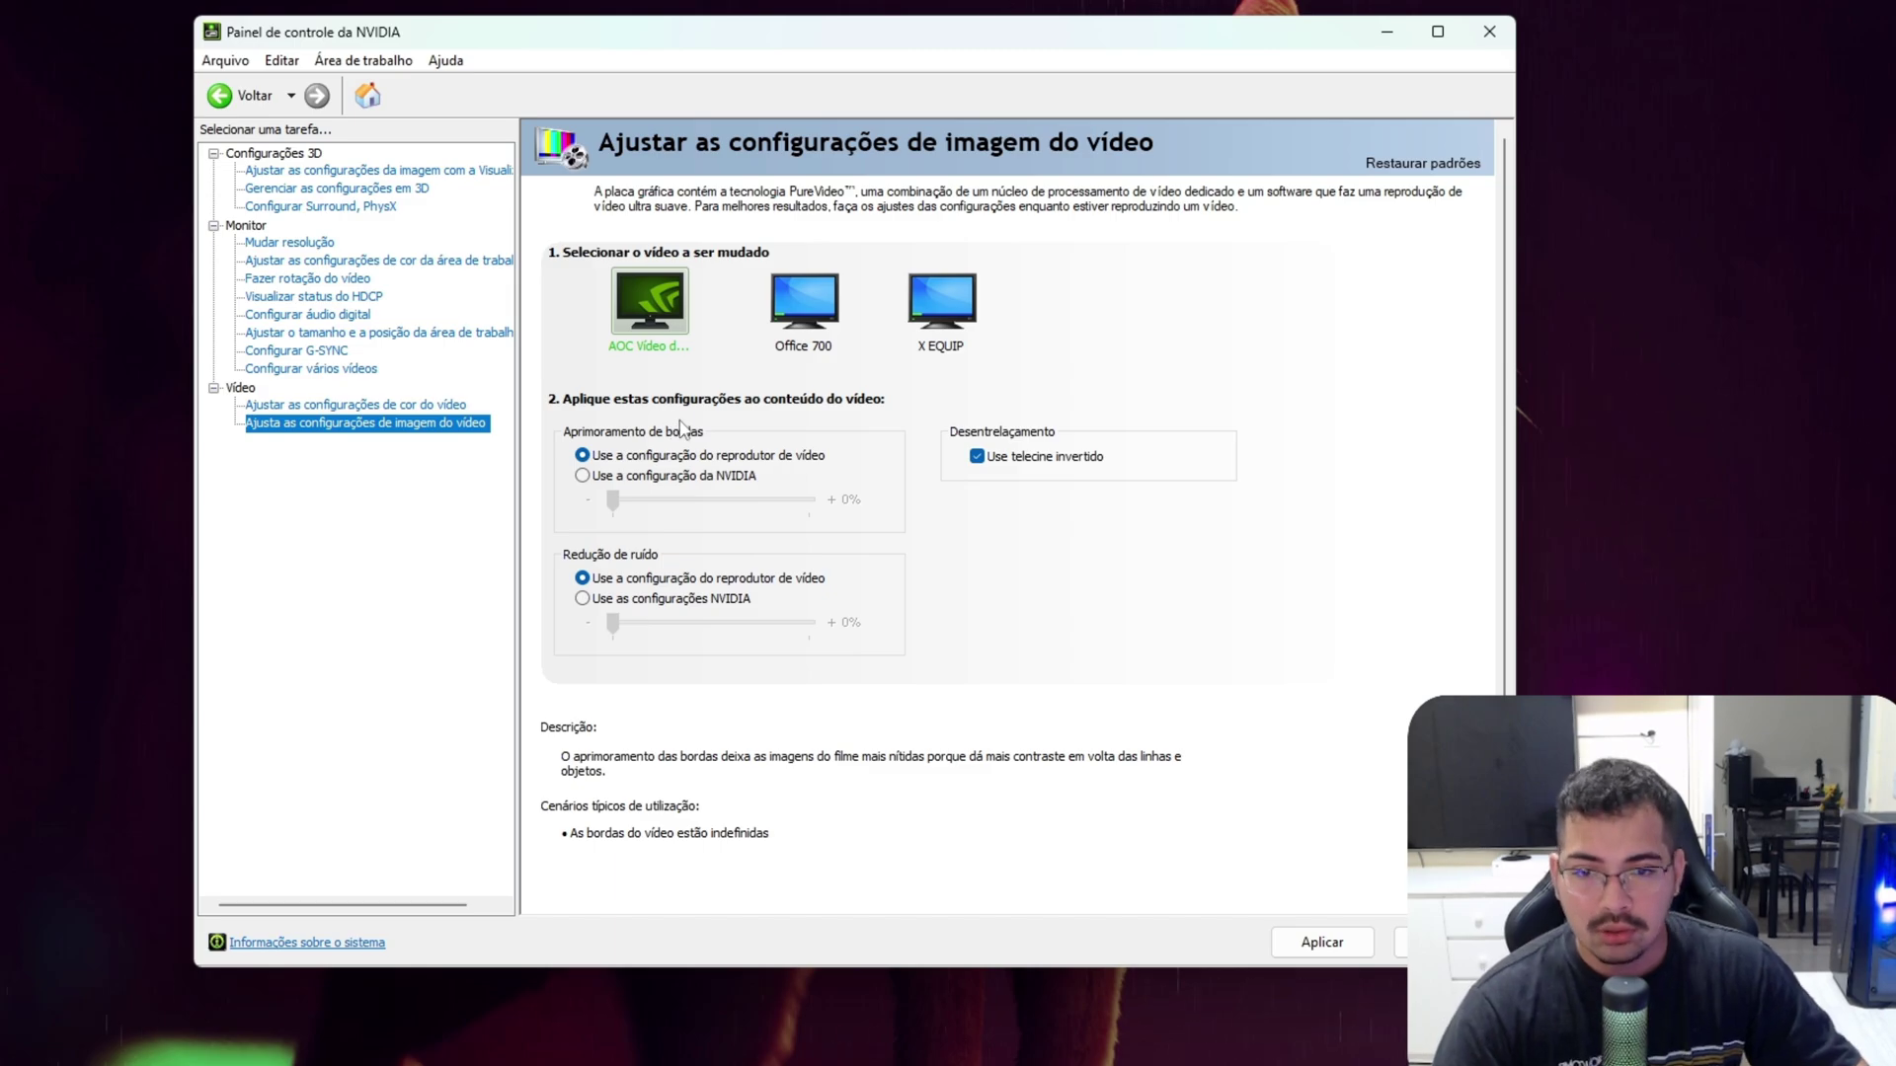
{"action": "mouse_move", "coordinate": [780, 600]}
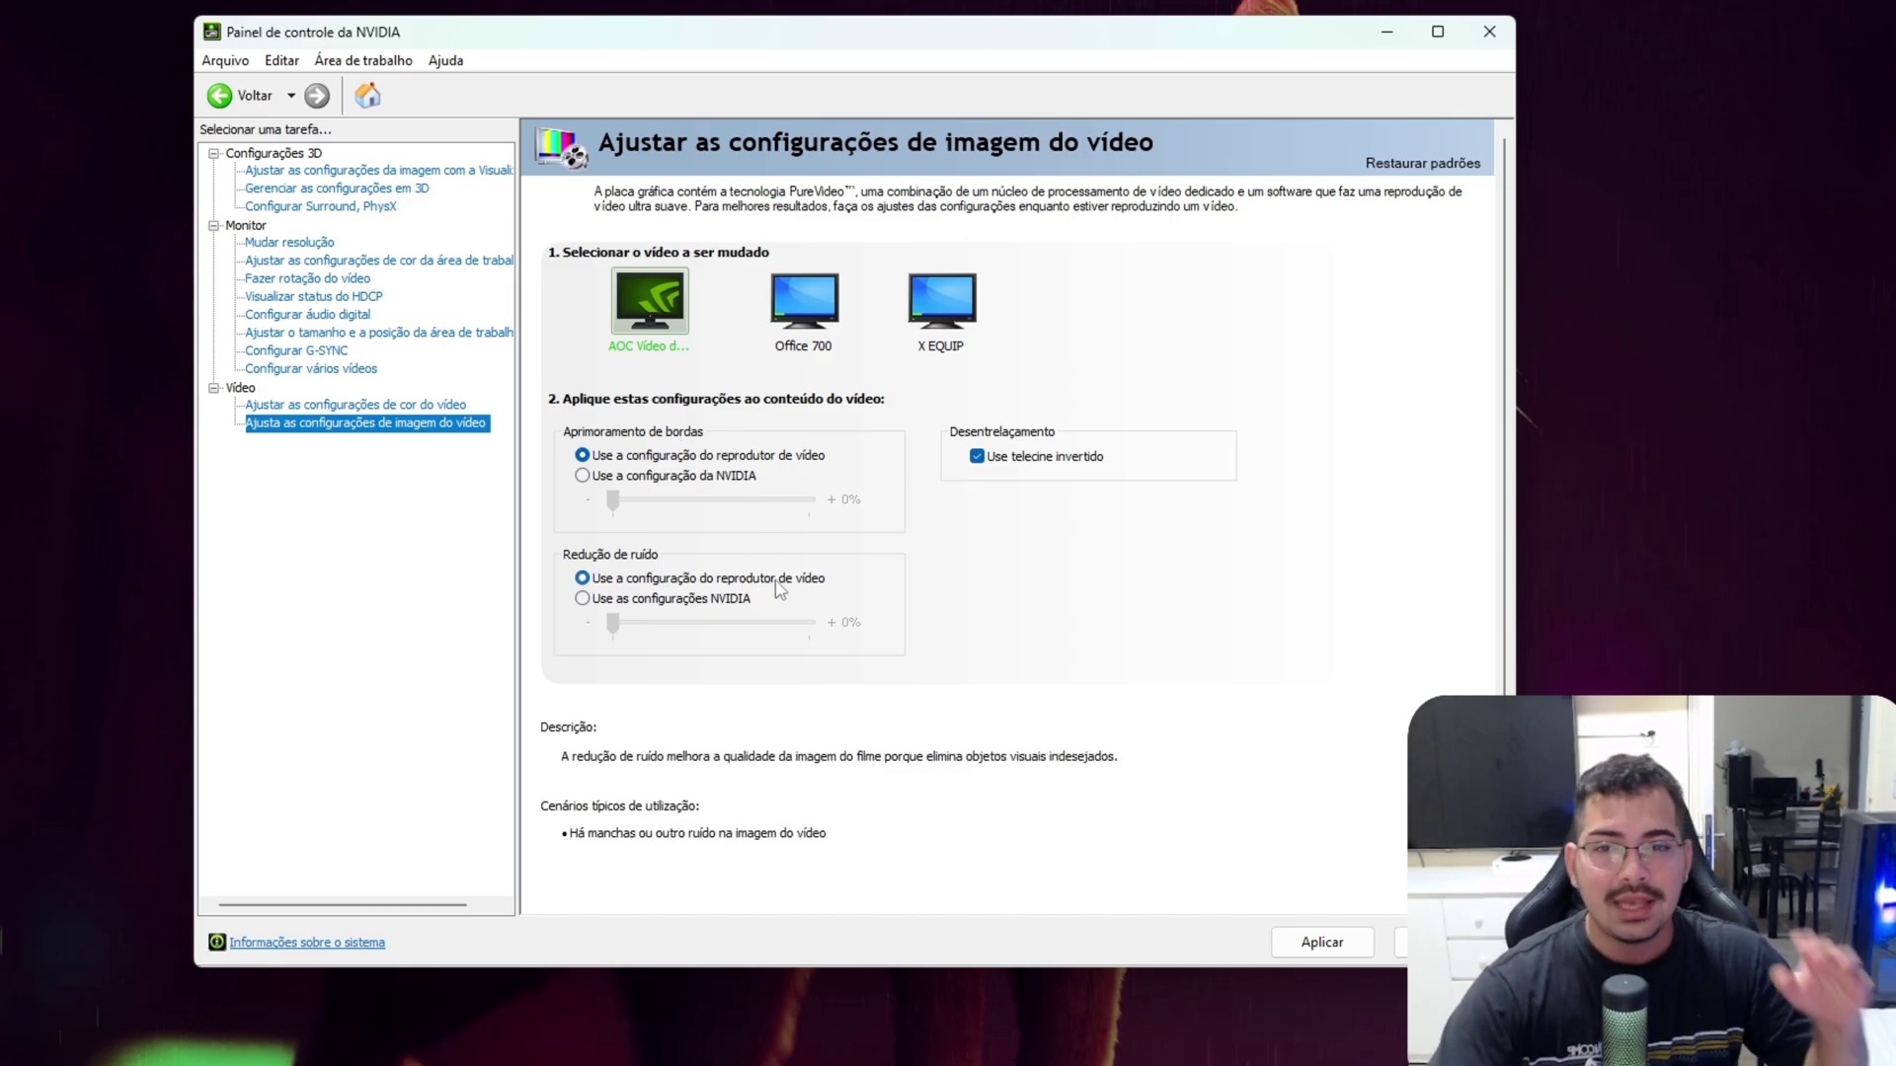